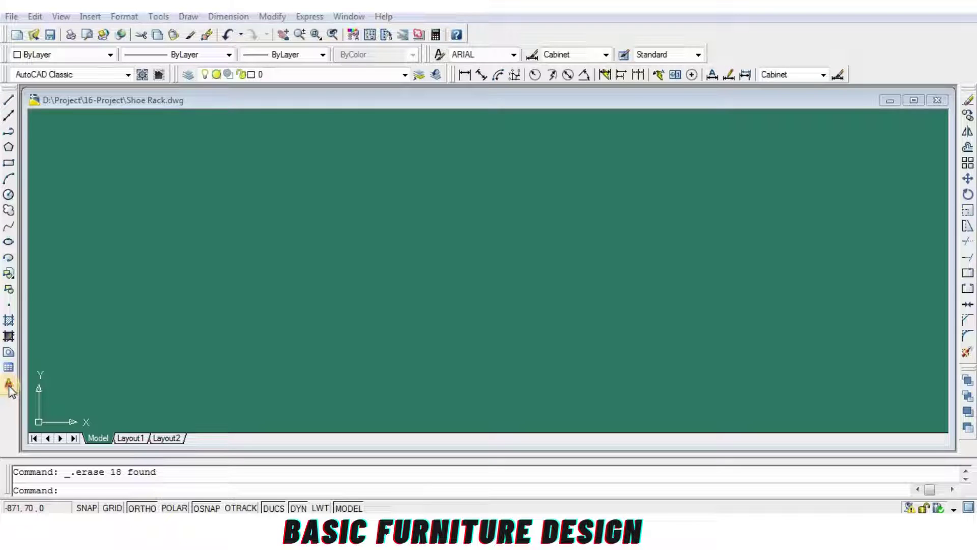
Step: Add a two-line Arial title: 'Dressing Table Design' and 'Size:-L-600x W-350X H-1800MM'
left_click(8, 386)
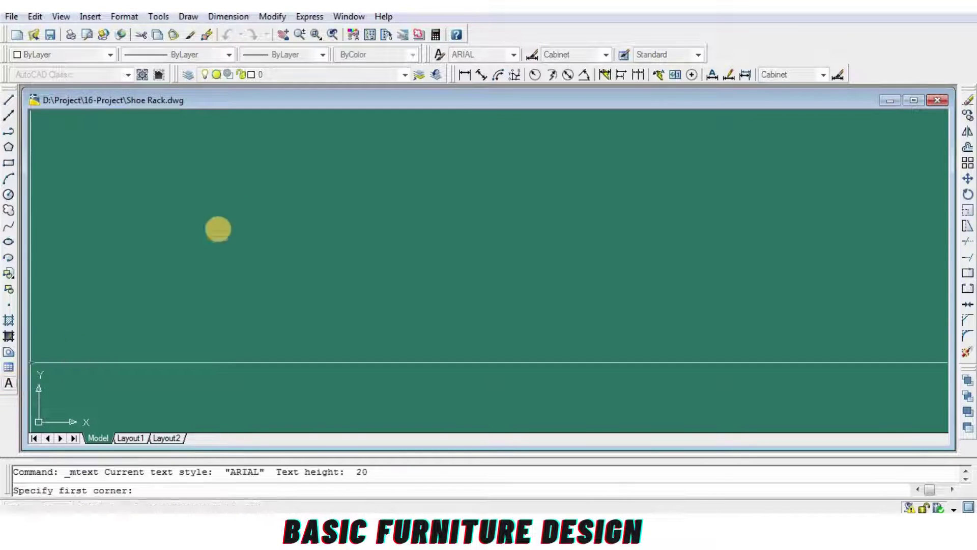
left_click(268, 187)
left_click(316, 164)
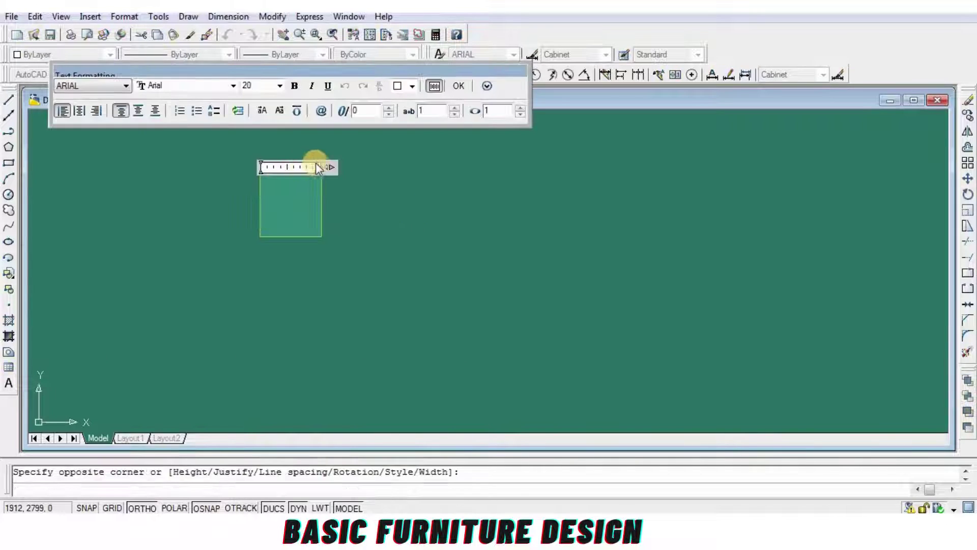
left_click_drag(245, 165, 236, 134)
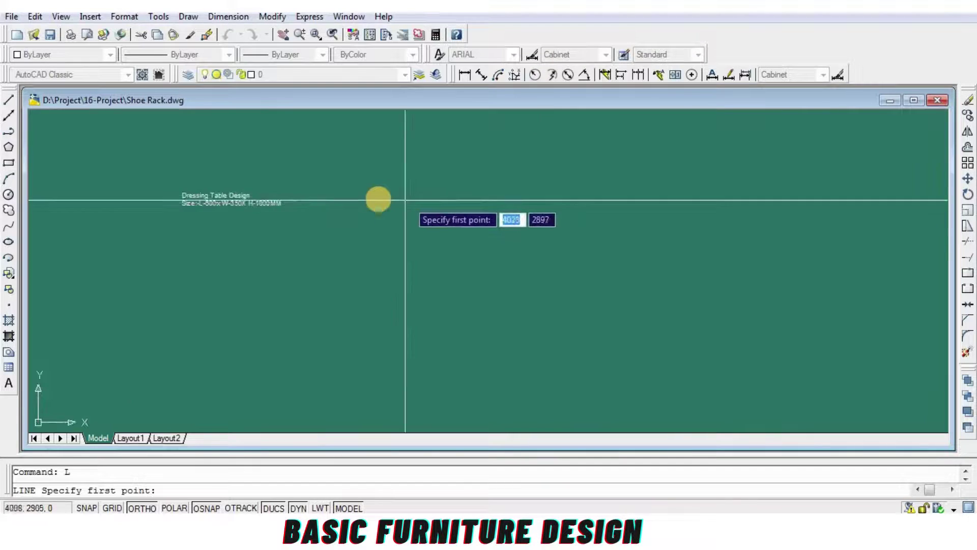
Step: Draw a 600 top edge and an 1800 vertical side for the cabinet front
left_click(331, 215)
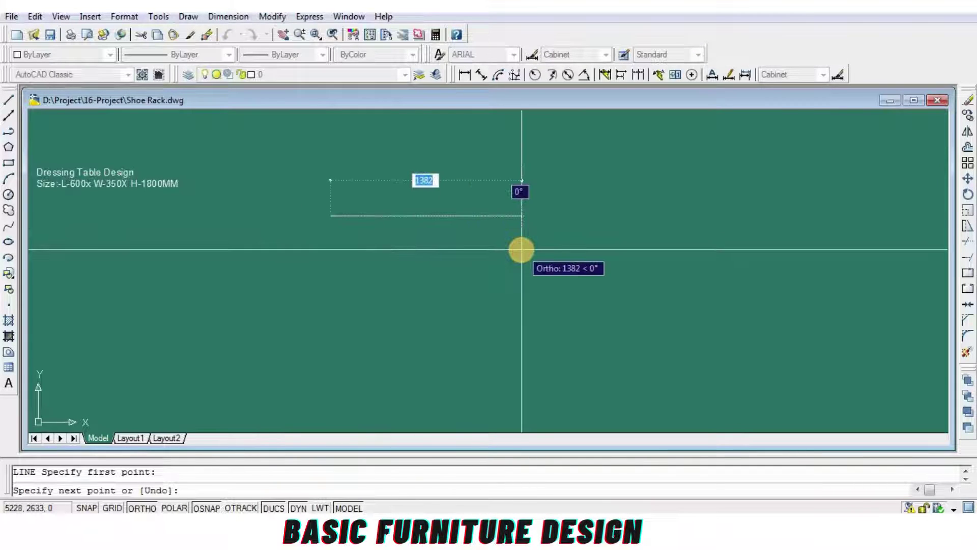
type("600")
key("Return")
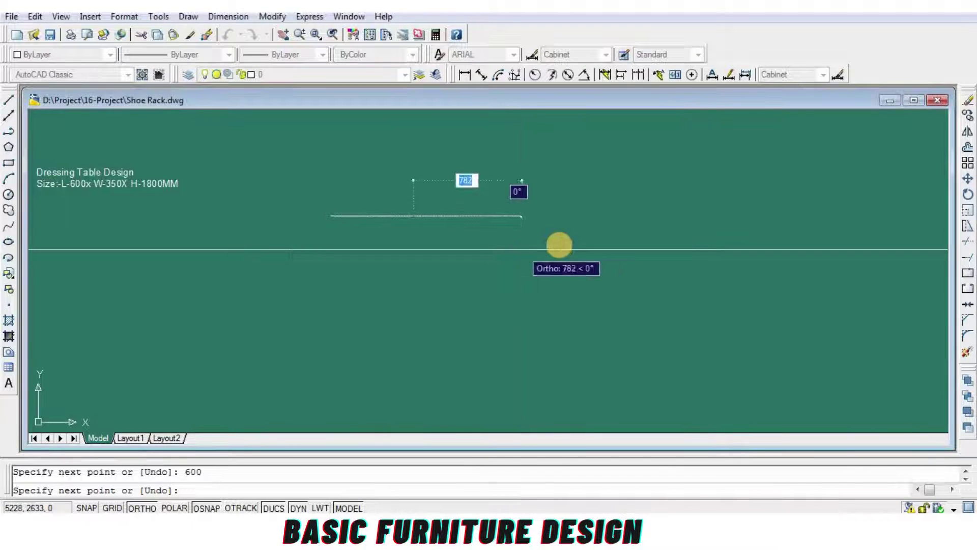
type("1800")
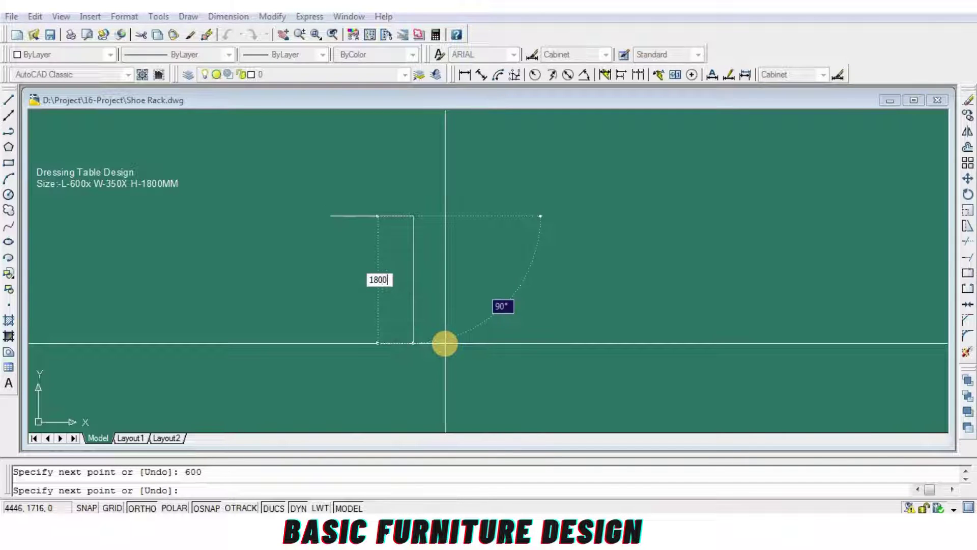
key("Return")
Step: Mirror the 1800 side line to create the opposite side
key("Return")
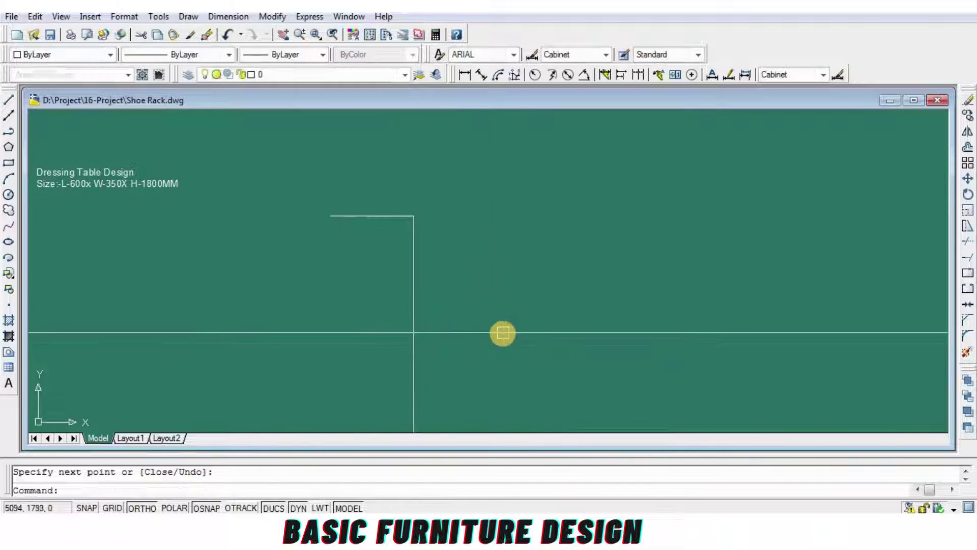
type("M")
key("Return")
left_click_drag(458, 367, 393, 349)
key("Return")
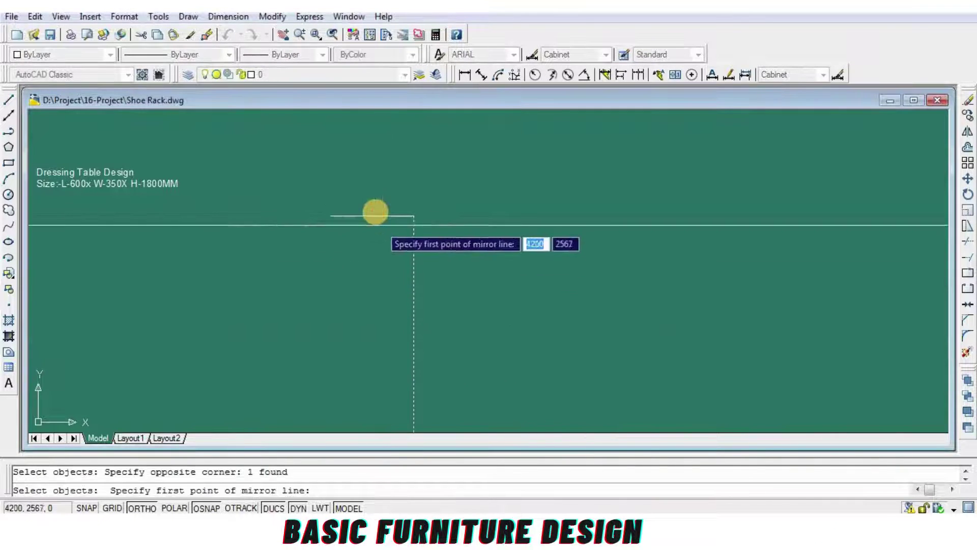
left_click(372, 216)
left_click(382, 179)
Step: Mirror the 600 top edge about the sides' midpoint to close the rectangle
key("Return")
key("Return")
scroll(389, 221, "down", 2)
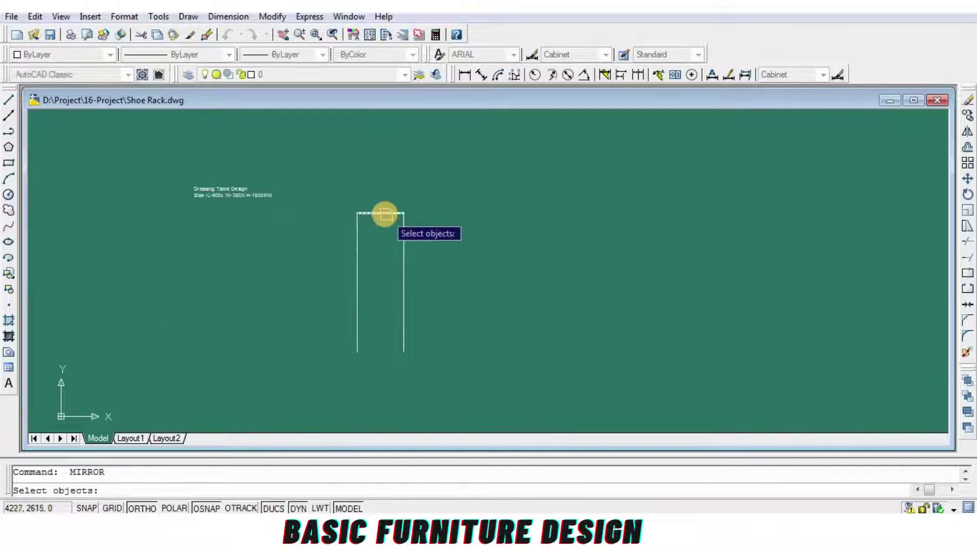
key("Escape")
left_click(389, 214)
type("m")
key("Return")
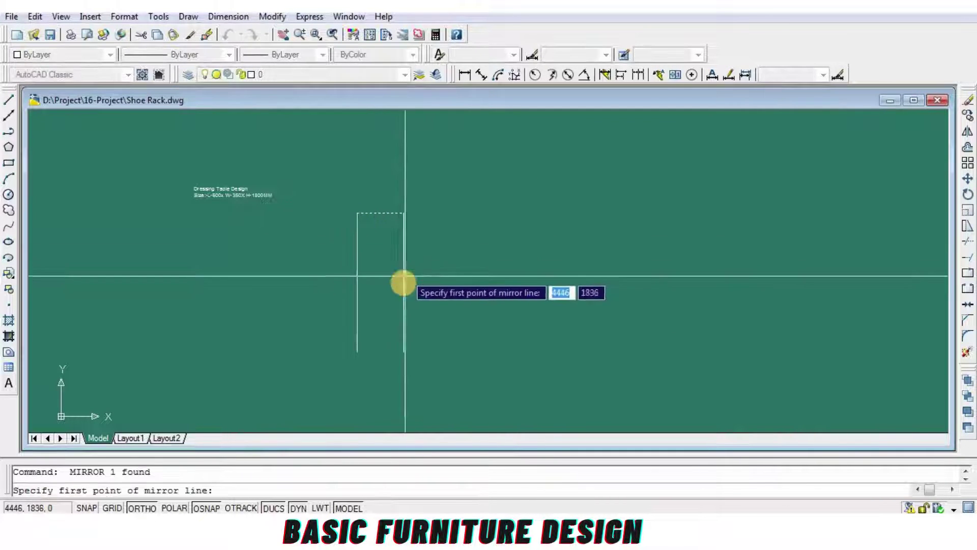
left_click(404, 282)
left_click(478, 281)
scroll(377, 293, "up", 3)
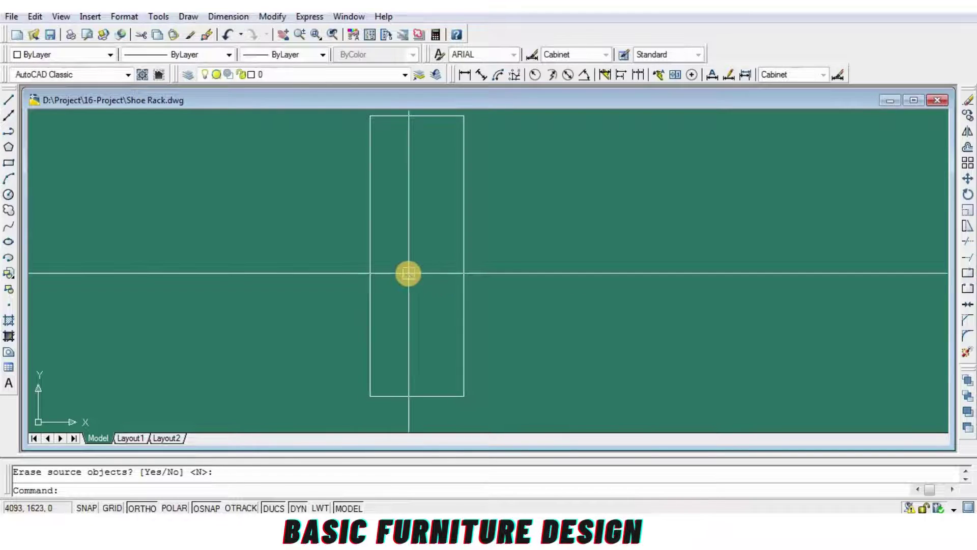
type("o")
key("Return")
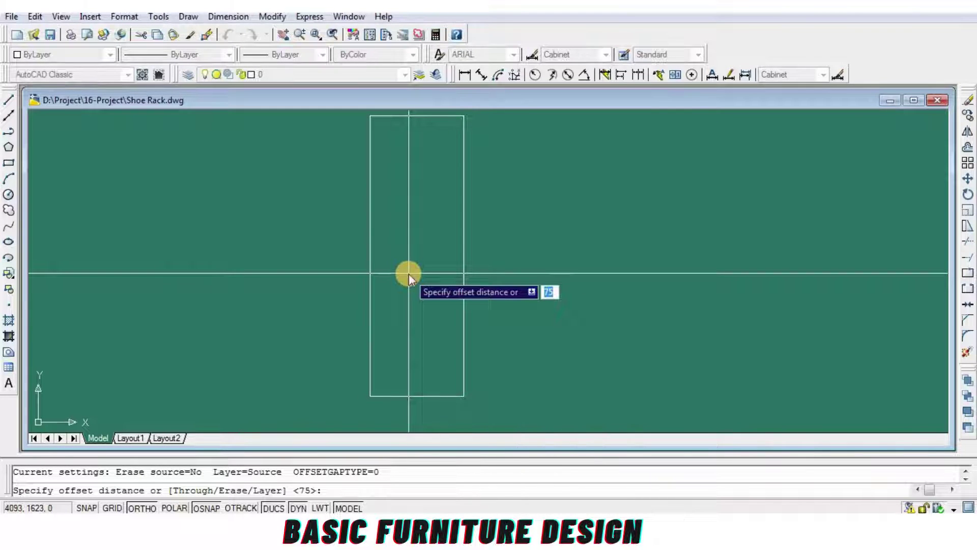
Step: Offset the cabinet's bottom edge 500 upward for the shelf line
type("500")
key("Return")
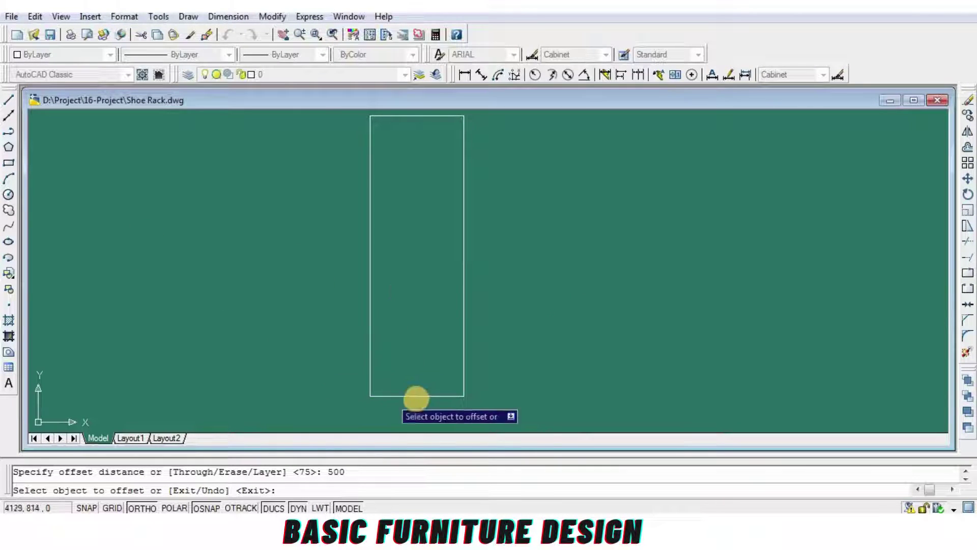
left_click(414, 396)
left_click(421, 346)
key("Return")
scroll(472, 334, "up", 2)
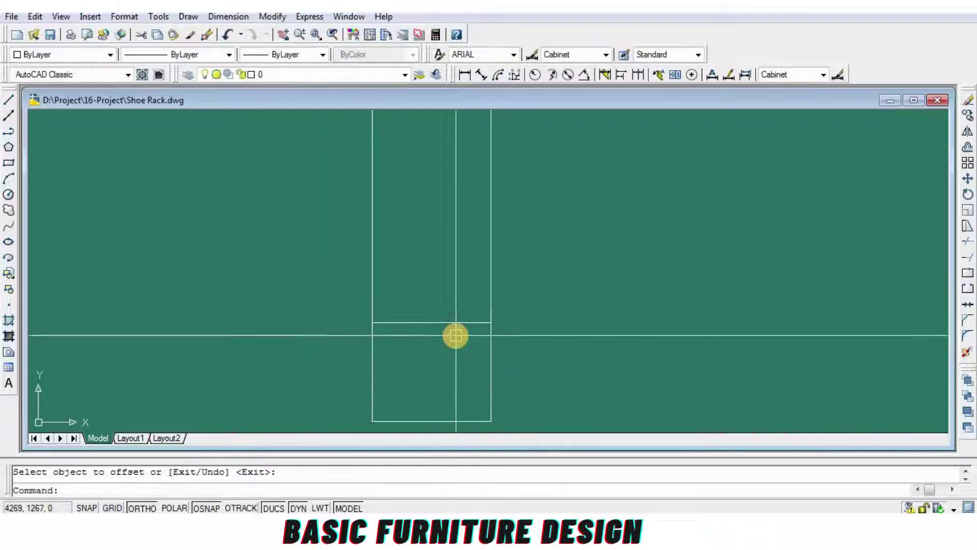
middle_click_drag(472, 333, 530, 306)
Step: Offset the shelf line 25 upward to give the shelf its thickness
type("o")
key("Return")
type("25")
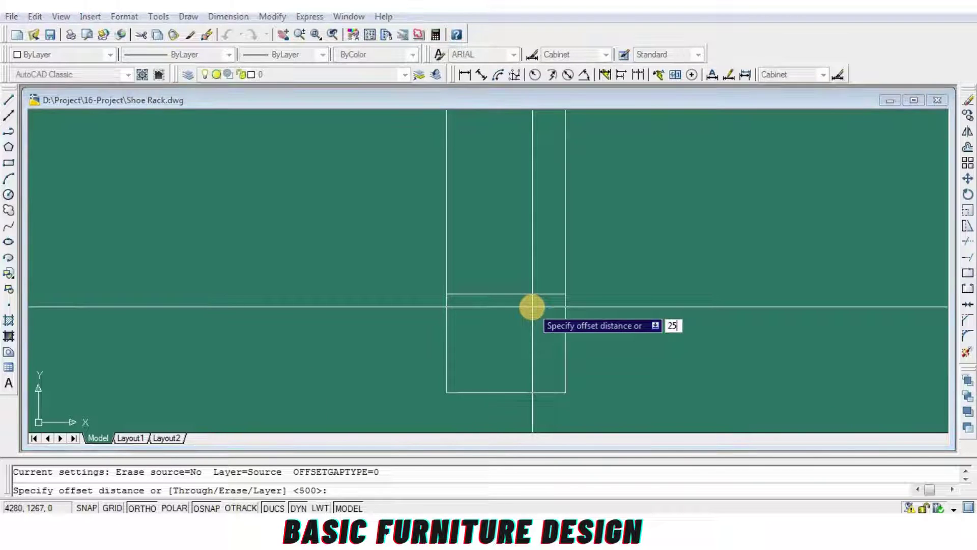
key("Return")
left_click(519, 294)
left_click(509, 311)
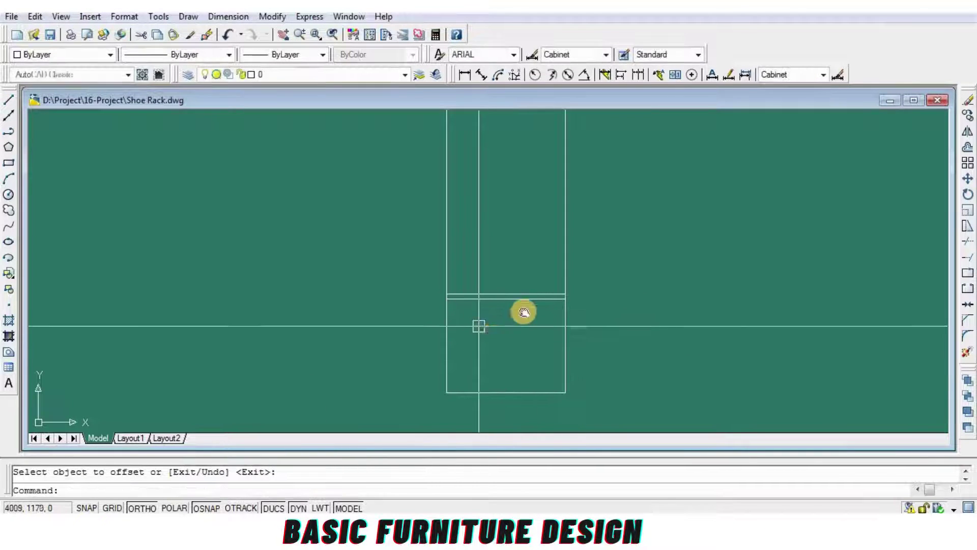
key("Return")
scroll(485, 289, "up", 2)
scroll(485, 289, "up", 1)
middle_click_drag(485, 289, 463, 311)
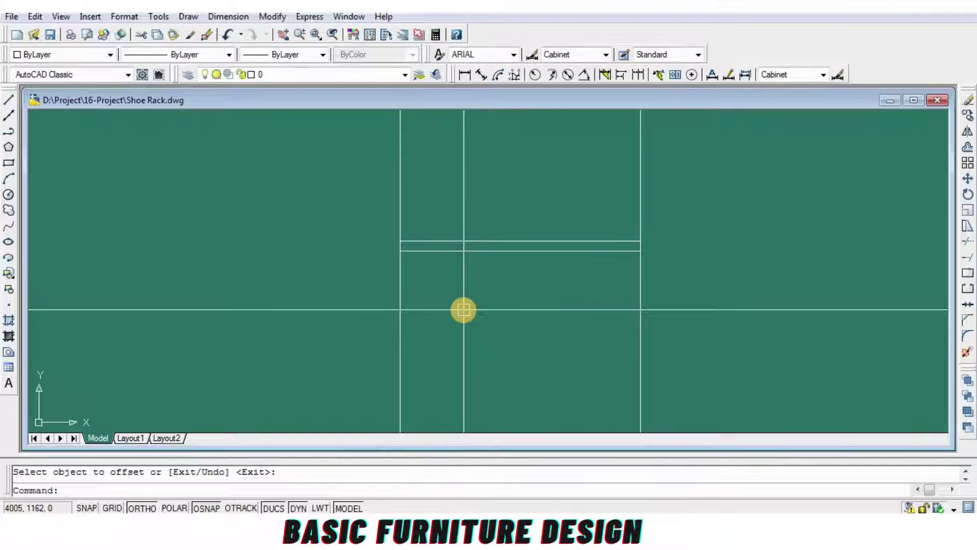
scroll(463, 308, "down", 1)
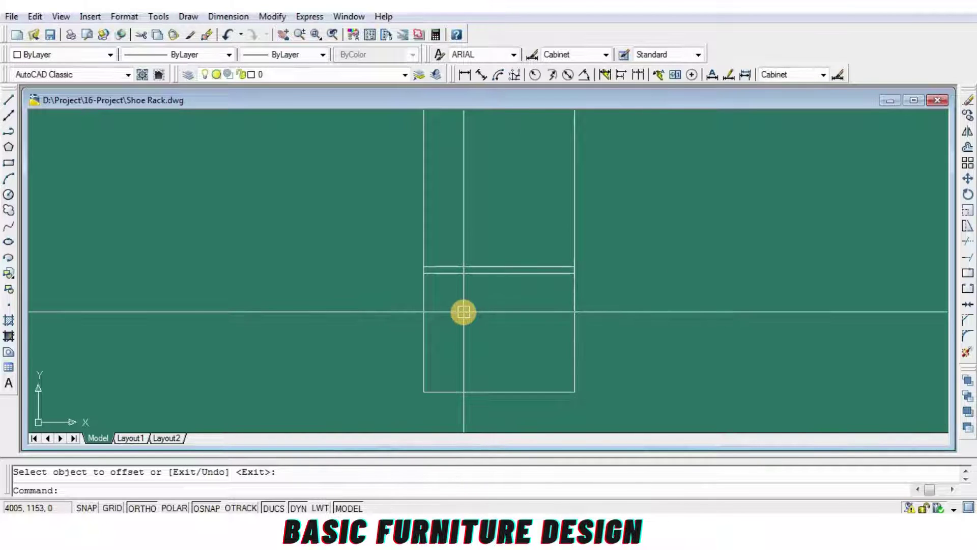
scroll(463, 312, "up", 1)
Step: Offset the bottom edge 50 upward to form the base strip
key("Return")
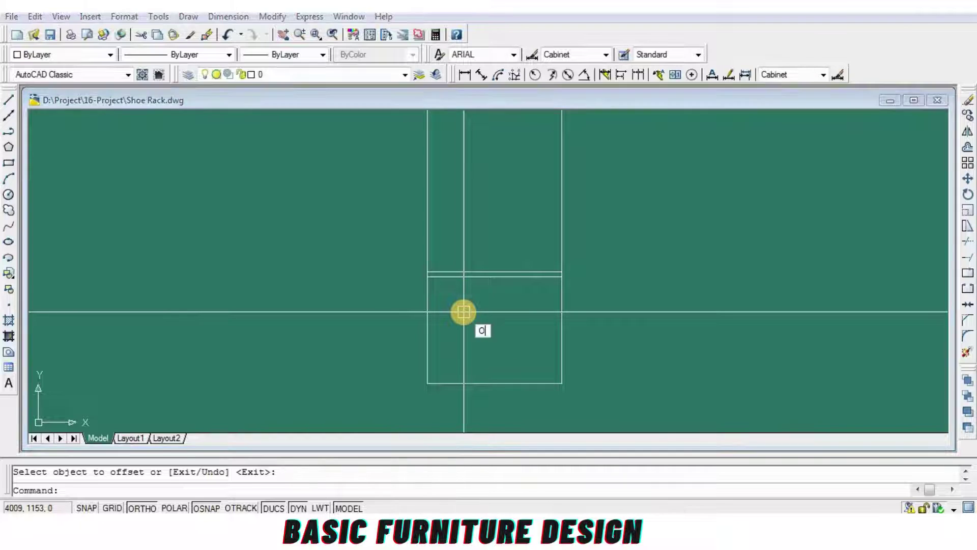
type("10")
key("Return")
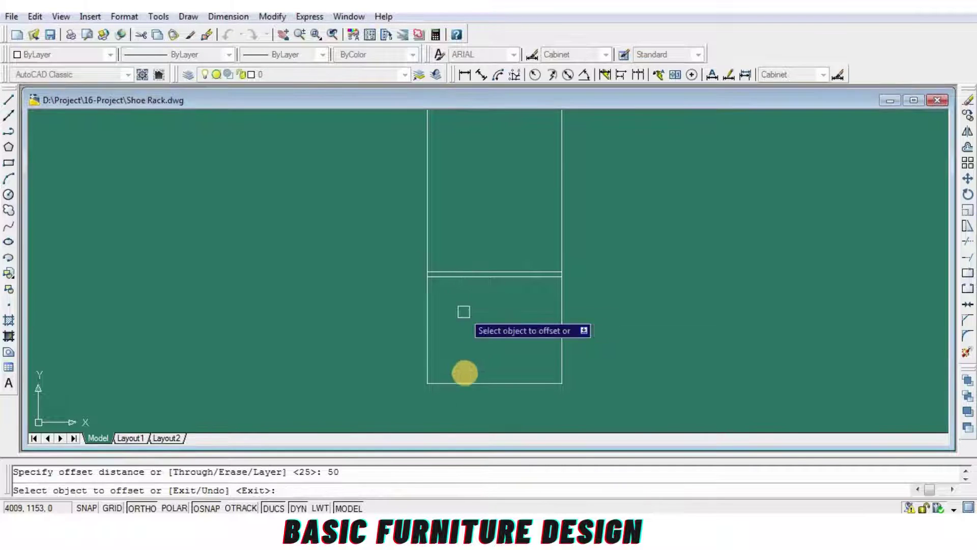
left_click(463, 383)
left_click(472, 342)
scroll(472, 342, "up", 1)
key("Return")
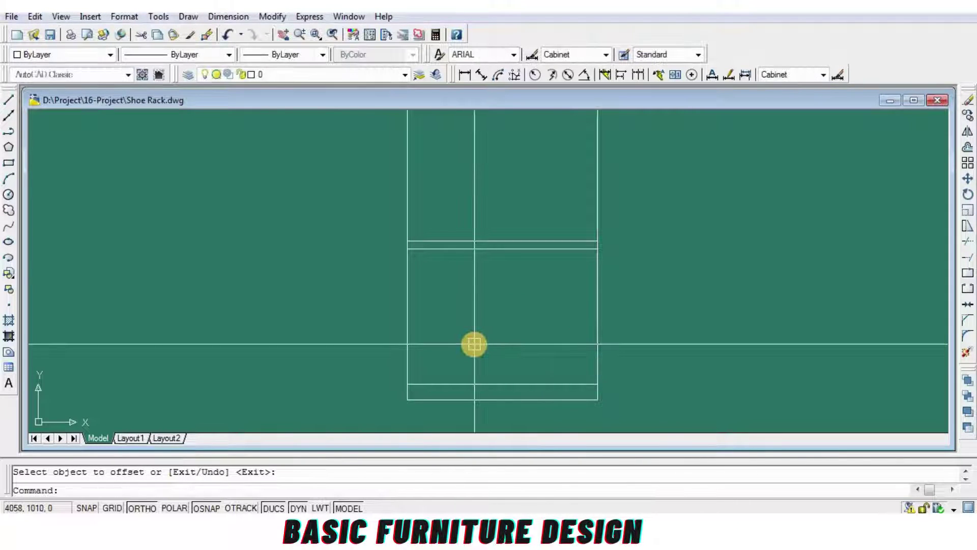
scroll(473, 343, "down", 2)
middle_click_drag(589, 360, 471, 381)
type("l")
key("Return")
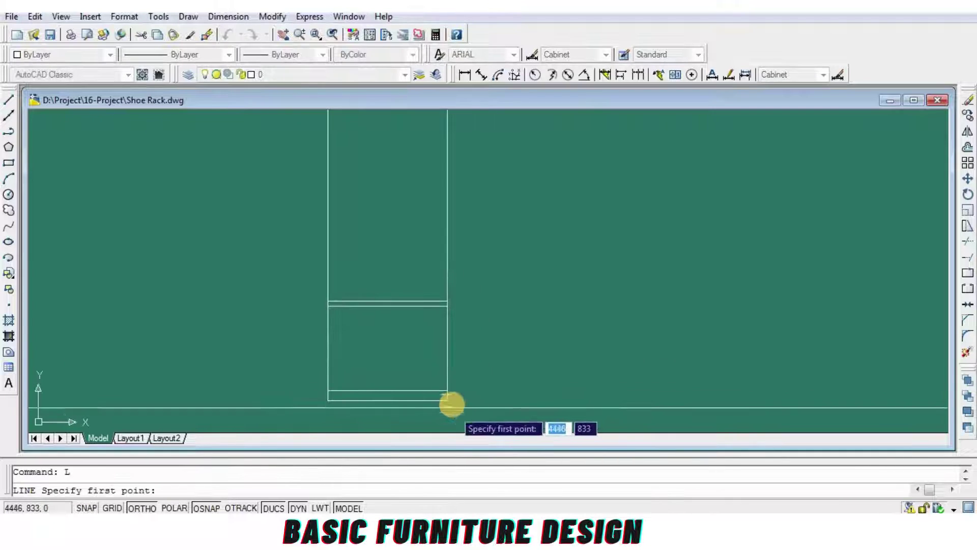
Step: Draw the side outline from the front's bottom-right corner: 350 right, then 1800 up
left_click(448, 401)
left_click(620, 409)
type("350")
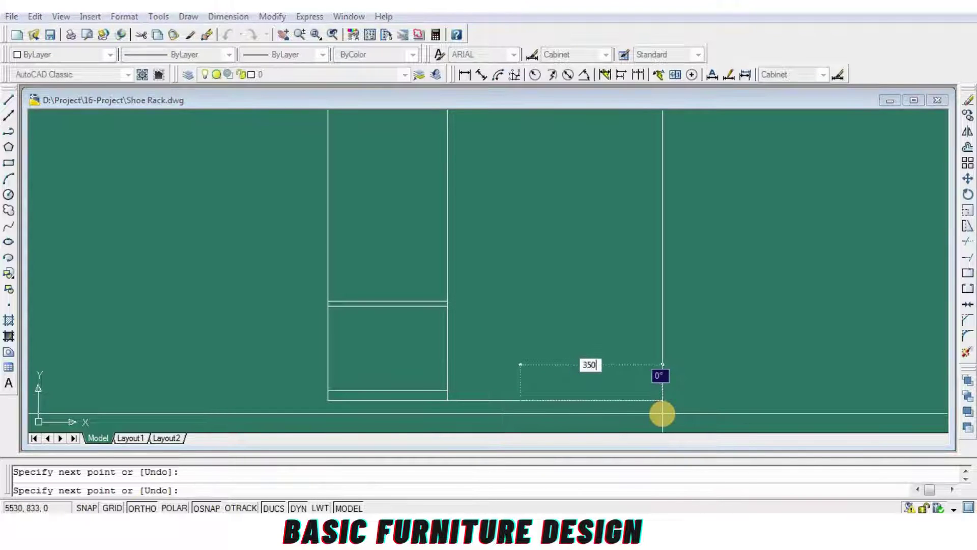
key("Return")
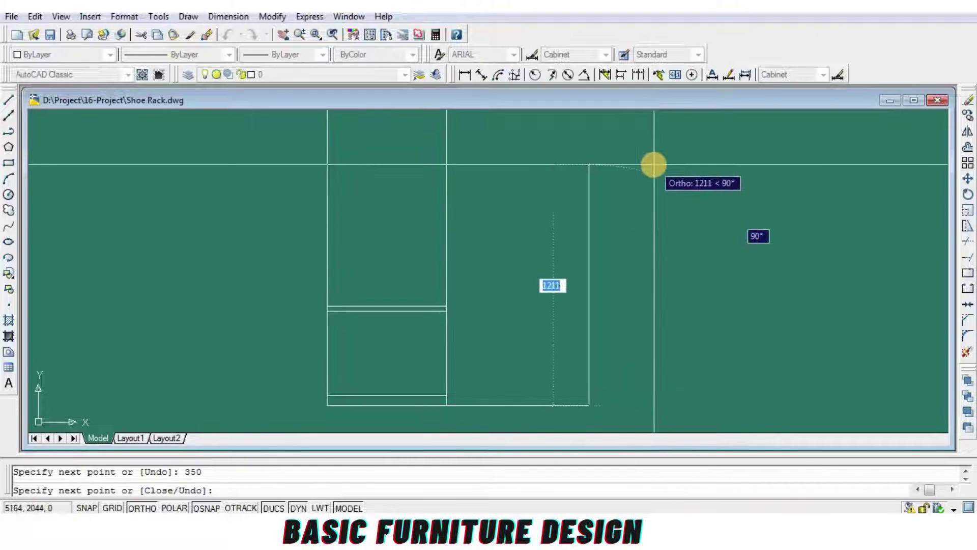
type("180")
key("Return")
scroll(590, 208, "down", 3)
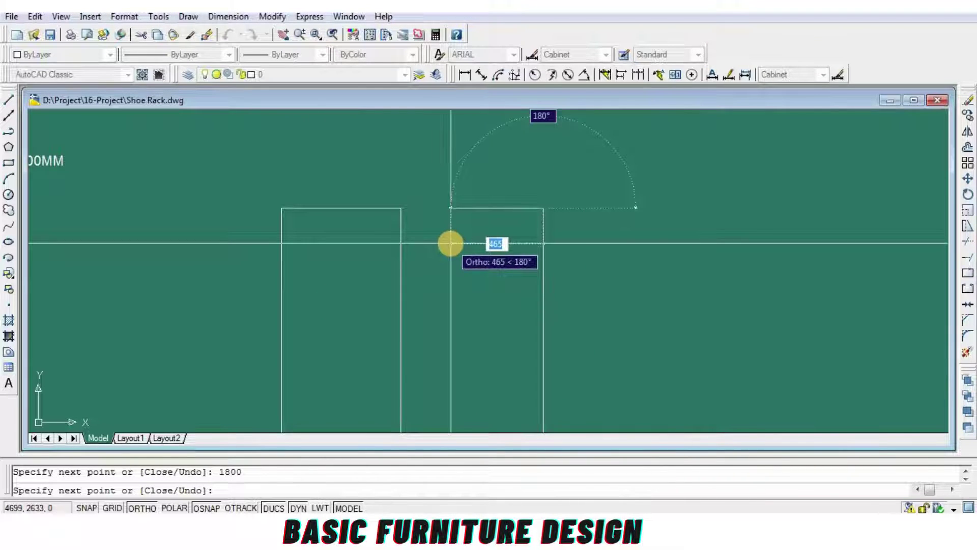
key("Return")
scroll(541, 364, "down", 3)
scroll(528, 342, "up", 3)
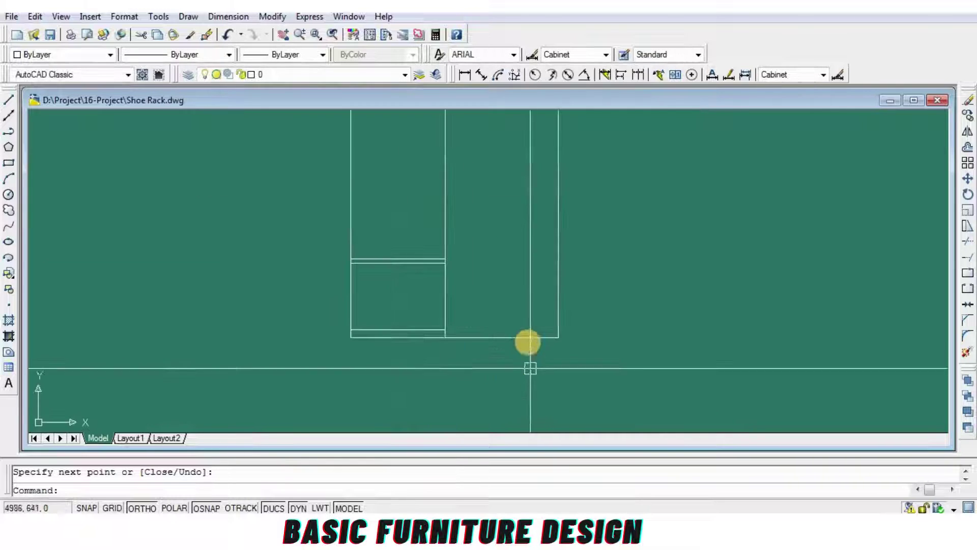
middle_click_drag(528, 342, 528, 402)
type("o")
key("Return")
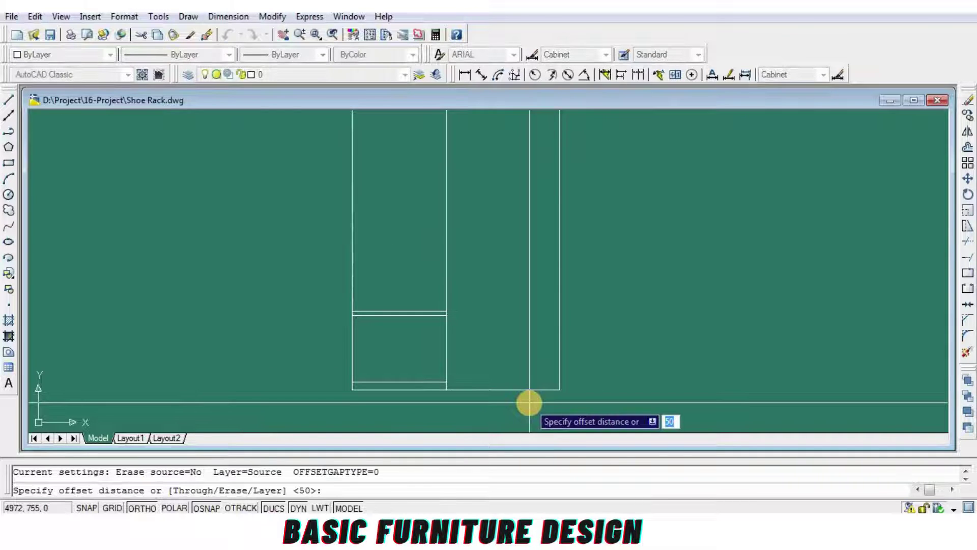
Step: Offset the side view's bottom edge 500 upward for its shelf line
key("Return")
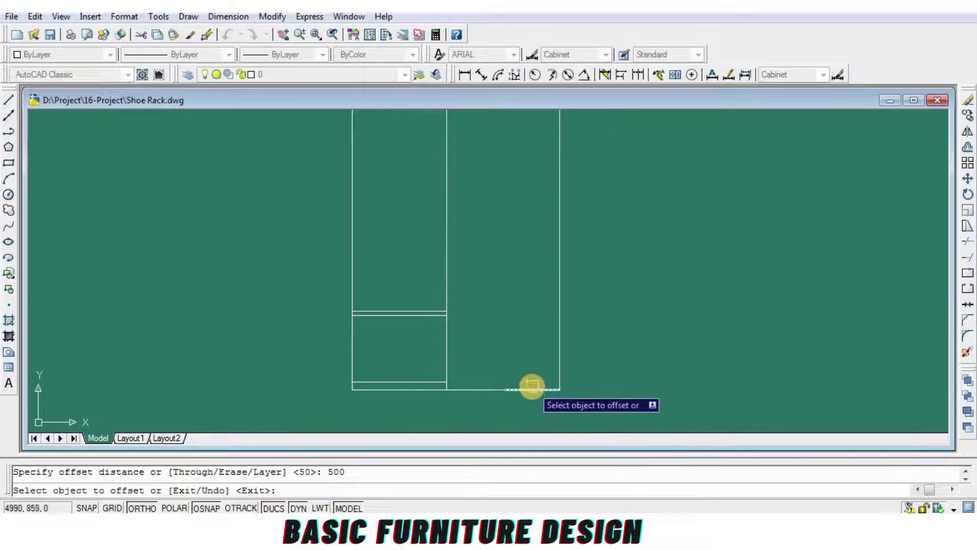
left_click(530, 388)
left_click(510, 366)
key("Return")
Step: Delete the stray bottom segment and draw the side box's missing left edge
left_click_drag(486, 381, 480, 403)
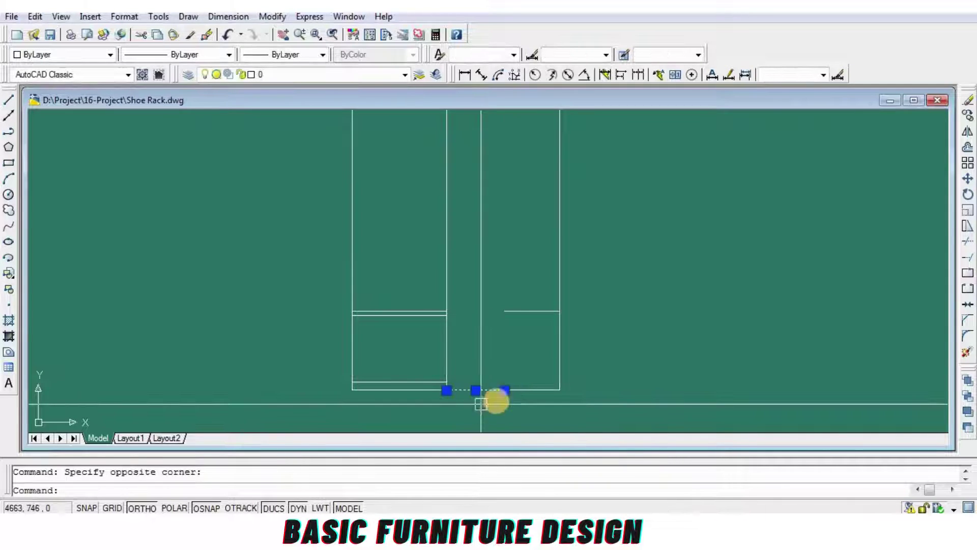
key("Delete")
middle_click_drag(480, 404, 494, 358)
type("l")
key("Return")
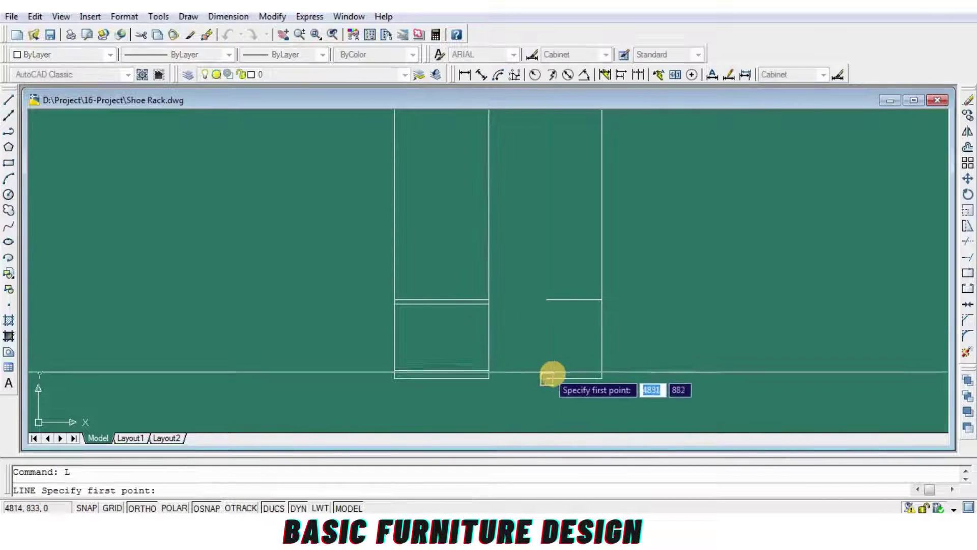
left_click(547, 376)
left_click(547, 299)
key("Return")
Step: Offset drawer division lines 200 into both the front box and the side box
middle_click_drag(498, 330, 511, 321)
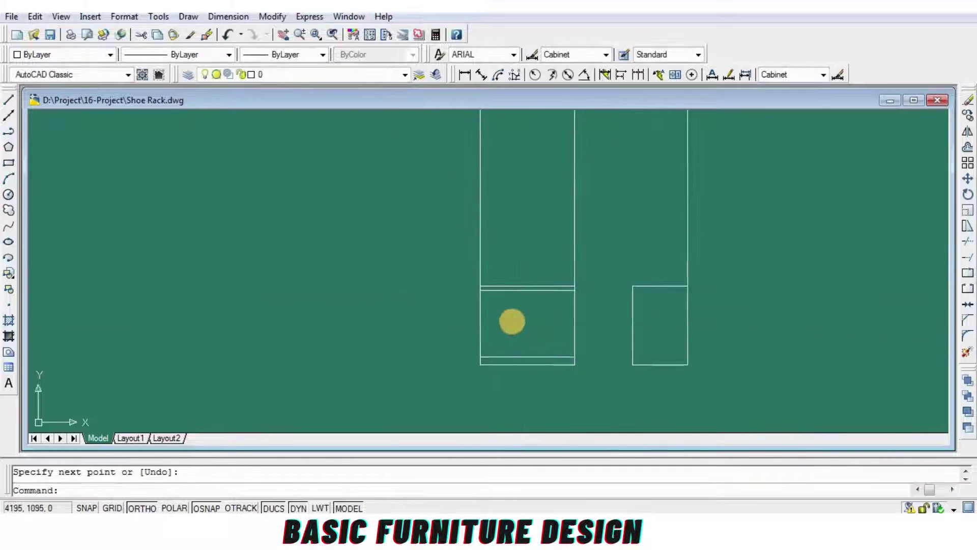
scroll(513, 322, "up", 2)
type("o")
key("Return")
type("200")
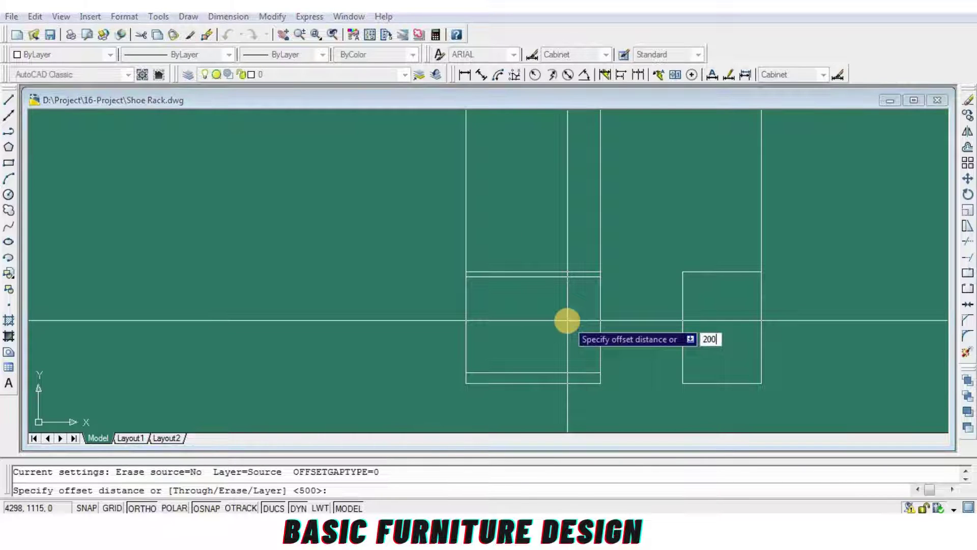
key("Return")
left_click(548, 276)
left_click(545, 303)
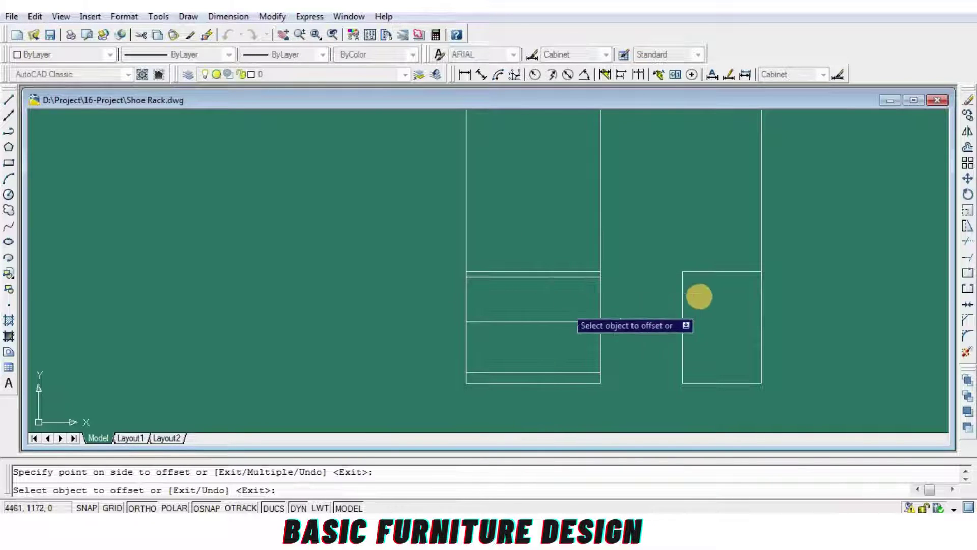
left_click(709, 271)
left_click(703, 315)
key("Return")
scroll(589, 320, "up", 1)
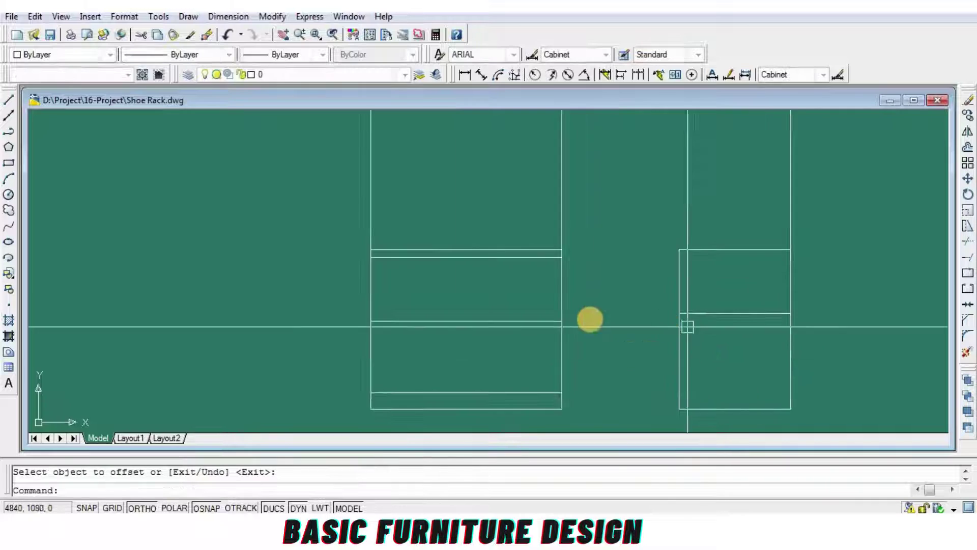
scroll(642, 309, "down", 3)
scroll(631, 321, "up", 3)
Step: Offset the side box's bottom line 50 upward
key("Return")
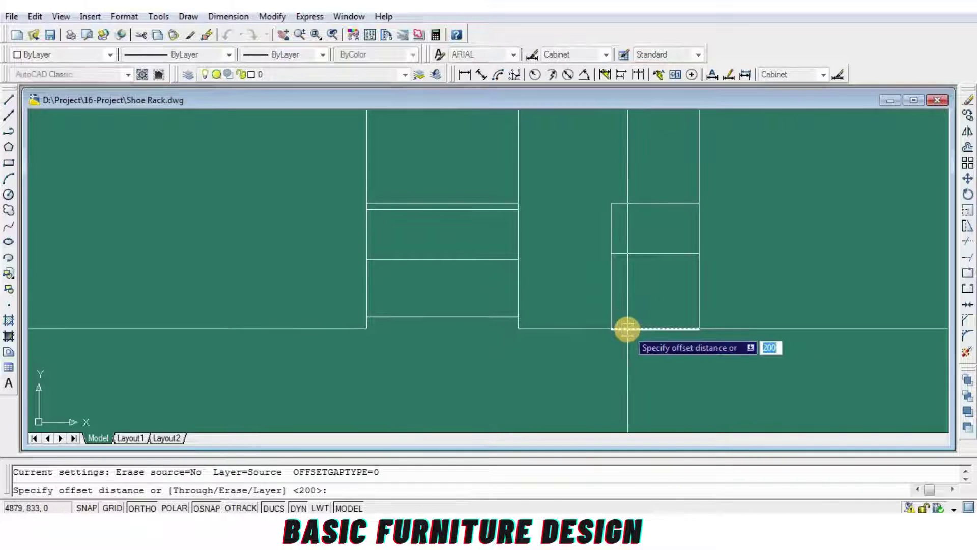
type("5")
key("Return")
left_click(628, 329)
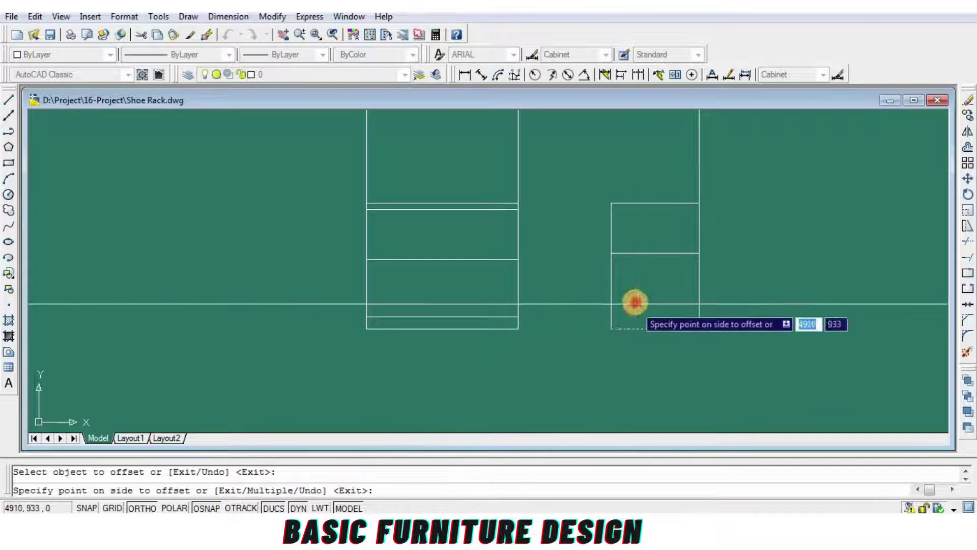
left_click(636, 303)
key("Return")
scroll(644, 313, "up", 2)
middle_click_drag(644, 313, 639, 334)
Step: Offset the side box's left edge 18 inward and trim the overlaps
key("Return")
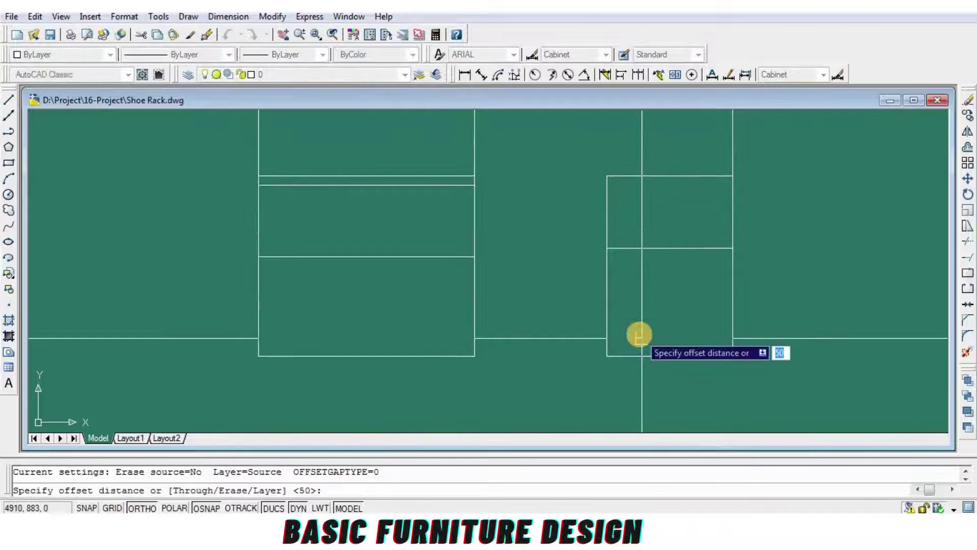
type("10")
key("Return")
left_click(606, 308)
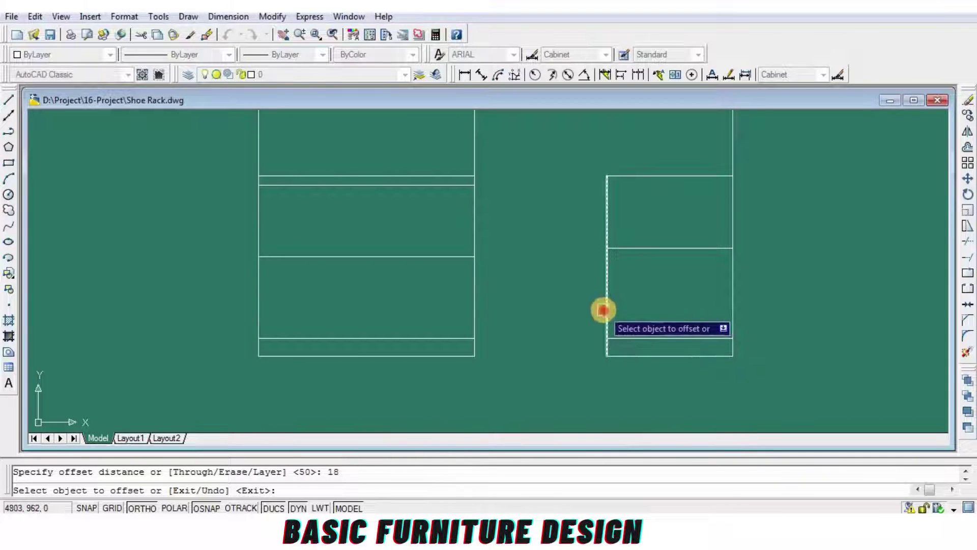
key("Return")
scroll(621, 334, "up", 2)
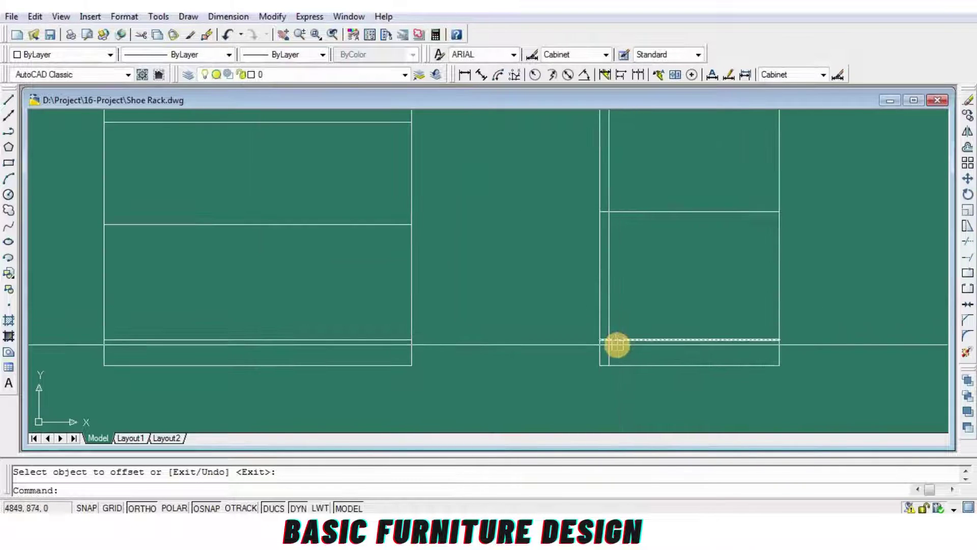
type("tr")
key("Return")
key("Return")
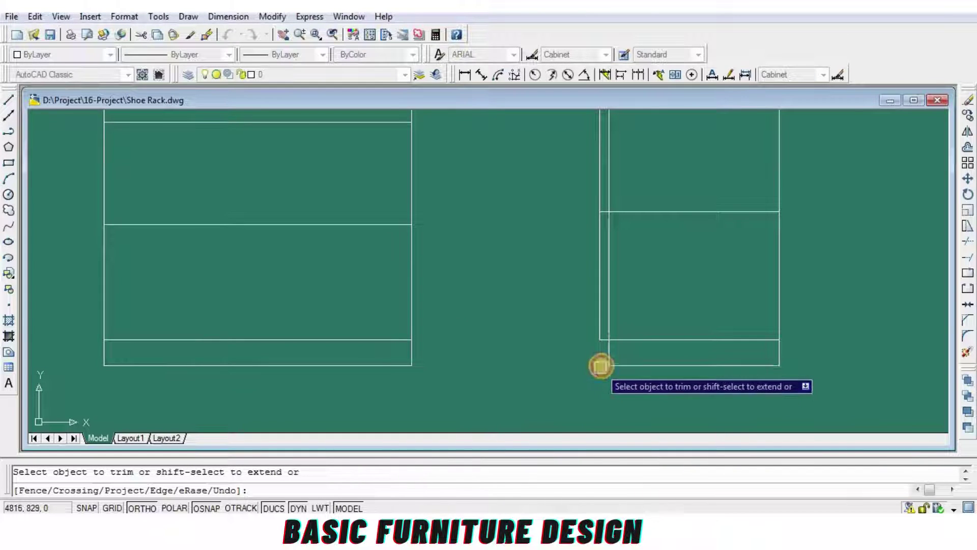
scroll(600, 366, "up", 2)
scroll(602, 325, "up", 2)
scroll(595, 328, "down", 3)
key("Return")
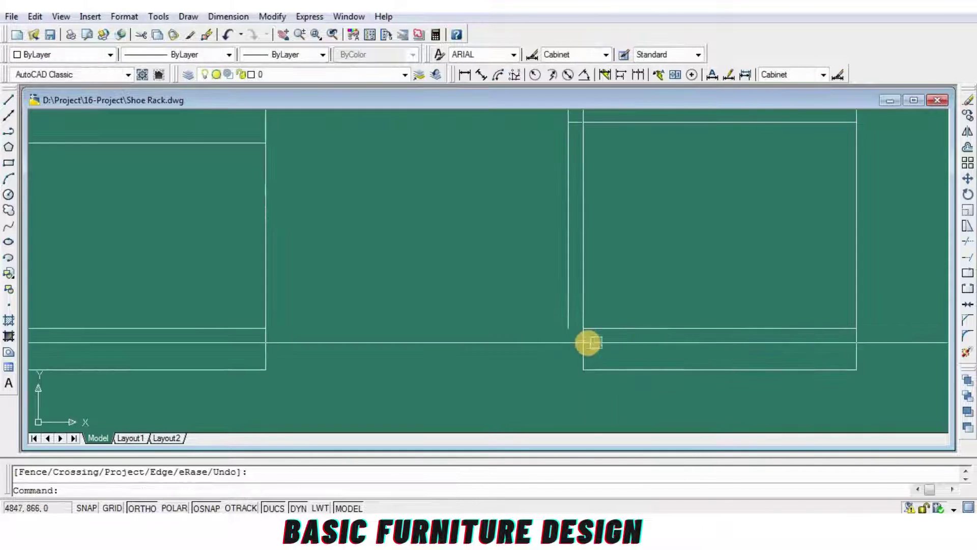
Step: Draw a vertical line from the box's bottom corner and offset it 18 inward
type("l")
key("Return")
left_click(569, 328)
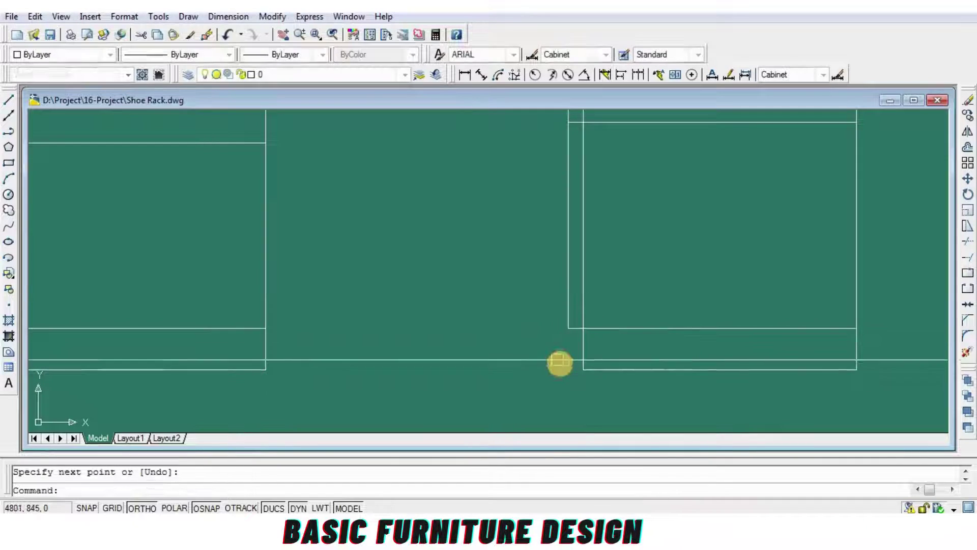
key("Return")
type("o")
key("Return")
key("Return")
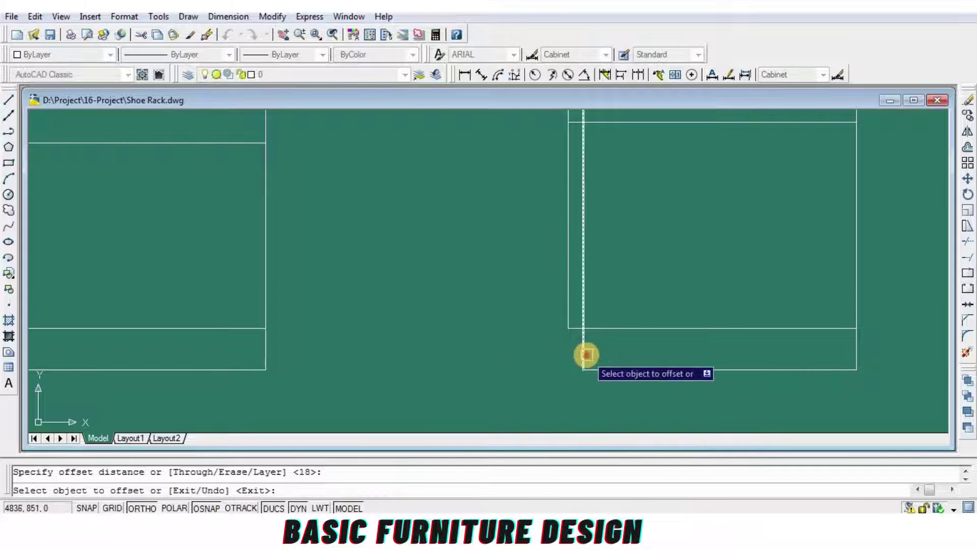
left_click(587, 355)
left_click(834, 351)
scroll(835, 351, "down", 3)
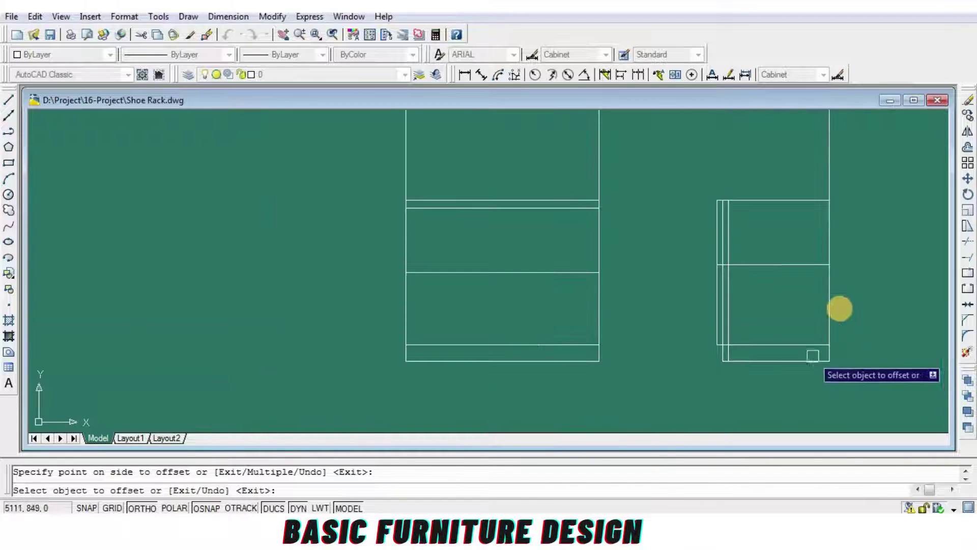
scroll(723, 349, "up", 2)
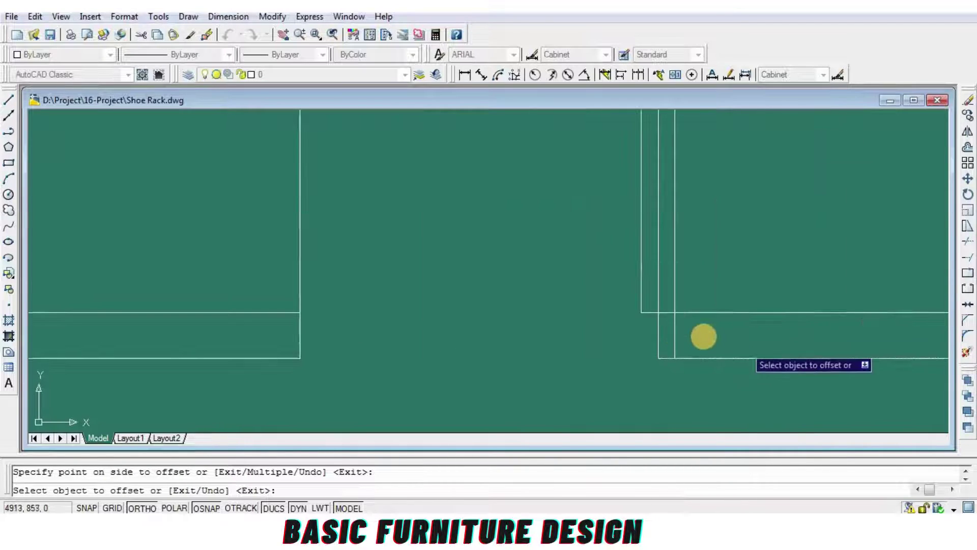
scroll(692, 328, "up", 2)
key("Return")
Step: Trim the vertical line above the horizontal boundary line
type("tr")
key("Return")
left_click(696, 312)
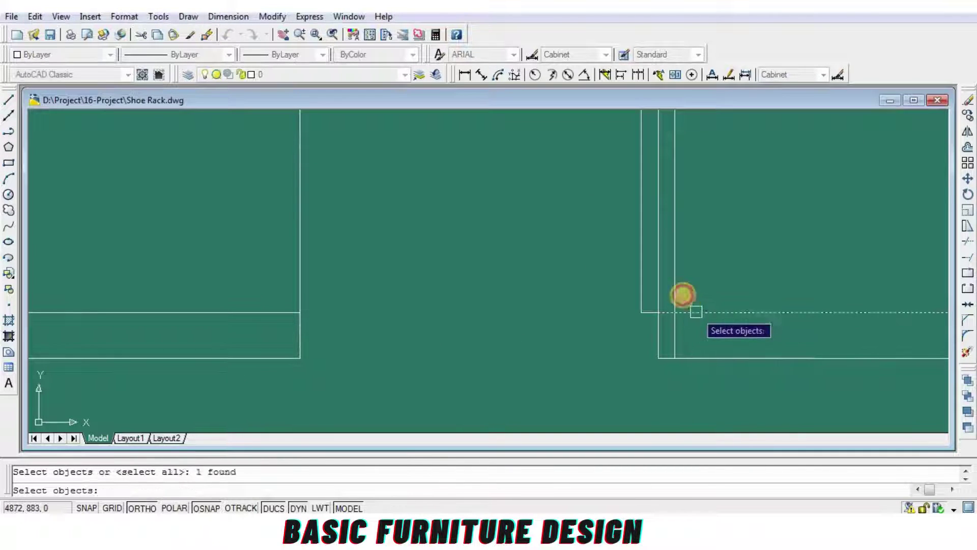
key("Return")
scroll(626, 331, "down", 2)
left_click(773, 292)
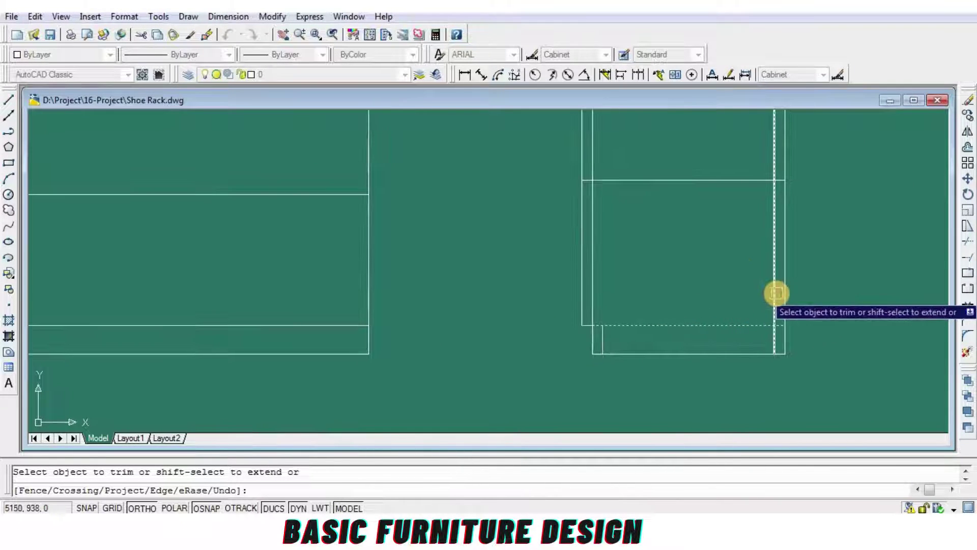
key("Return")
scroll(677, 305, "down", 4)
scroll(662, 310, "up", 3)
middle_click_drag(652, 329, 651, 328)
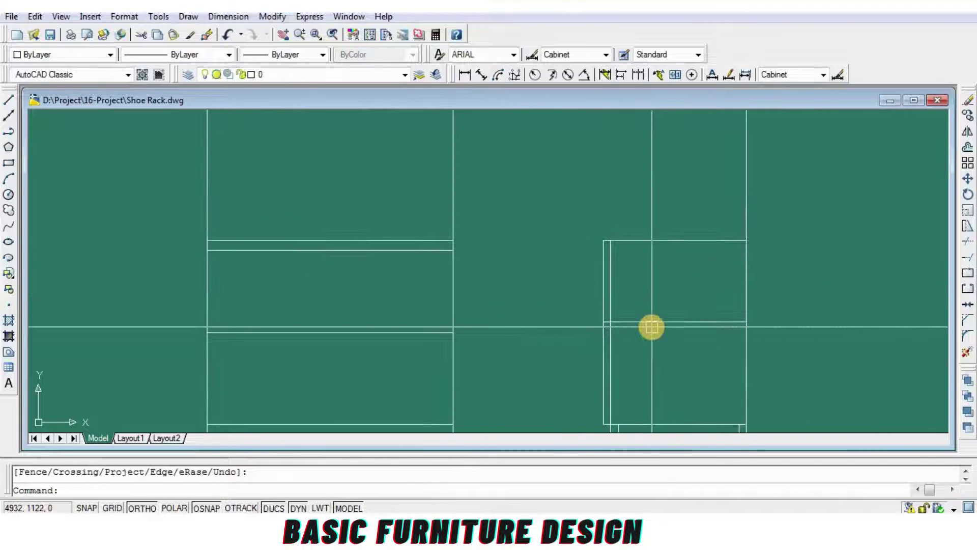
Step: Offset the side box's top line 25 downward
type("o")
key("Return")
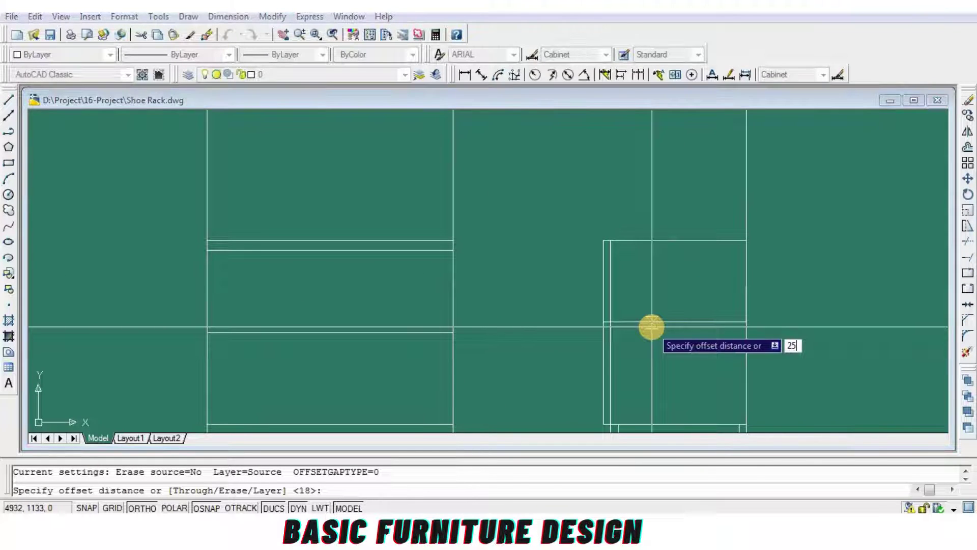
type("25")
key("Return")
left_click(633, 240)
left_click(626, 278)
key("Return")
scroll(649, 262, "up", 2)
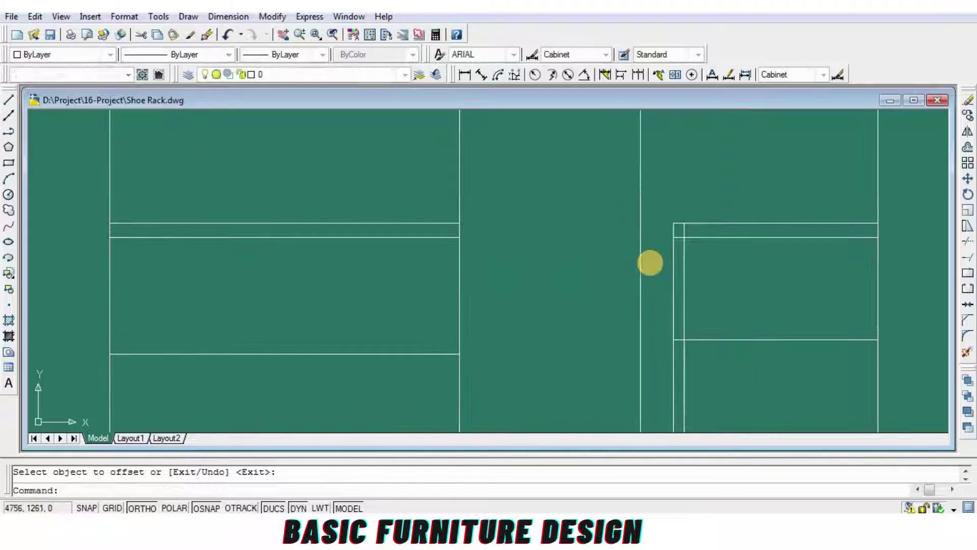
Step: Trim lines using the new 25-offset line as the cutting edge
type("tr")
key("Return")
scroll(701, 223, "up", 2)
left_click(701, 223)
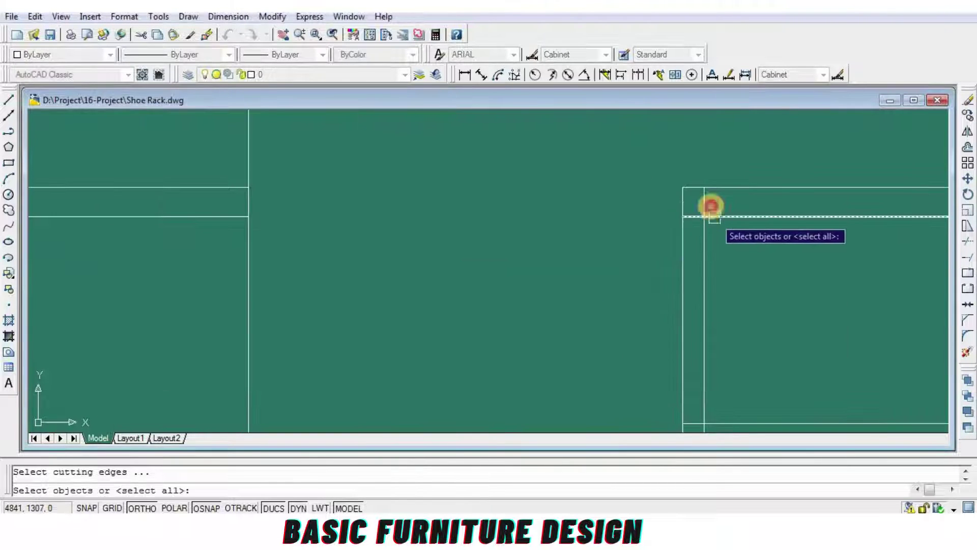
key("Return")
Step: Trim away the excess vertical segment and select the side box's vertical line
key("Return")
scroll(580, 244, "down", 4)
scroll(570, 280, "up", 2)
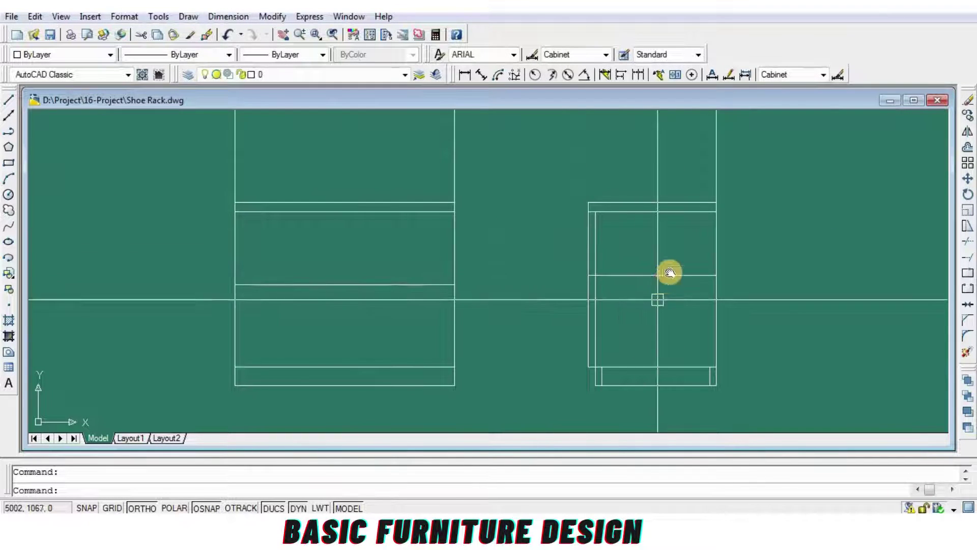
scroll(606, 259, "up", 2)
scroll(620, 259, "up", 2)
type("tr")
key("Return")
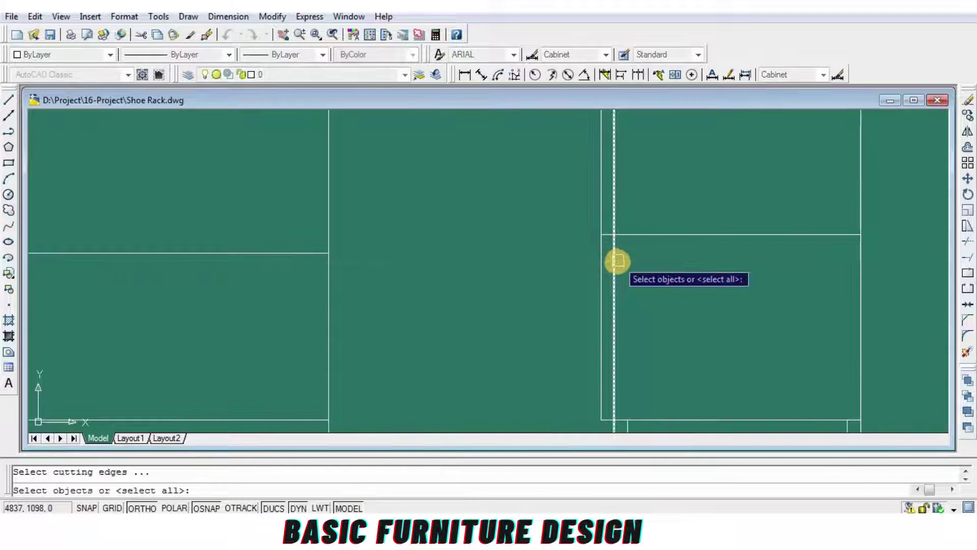
key("Return")
left_click(636, 235)
scroll(652, 230, "down", 3)
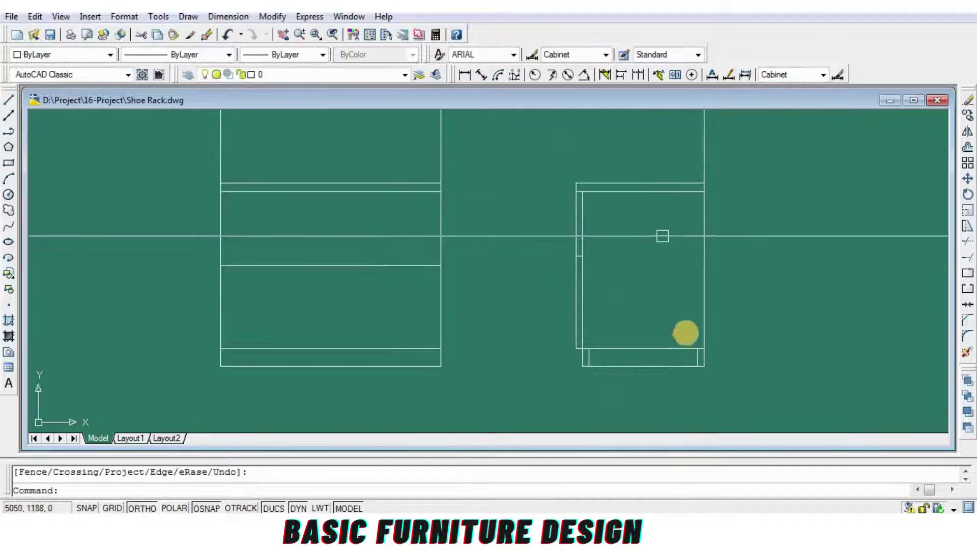
key("Return")
scroll(697, 356, "up", 3)
left_click(698, 351)
Step: Grip-stretch the vertical line's end up toward the cabinet top
left_click(697, 331)
scroll(692, 285, "down", 2)
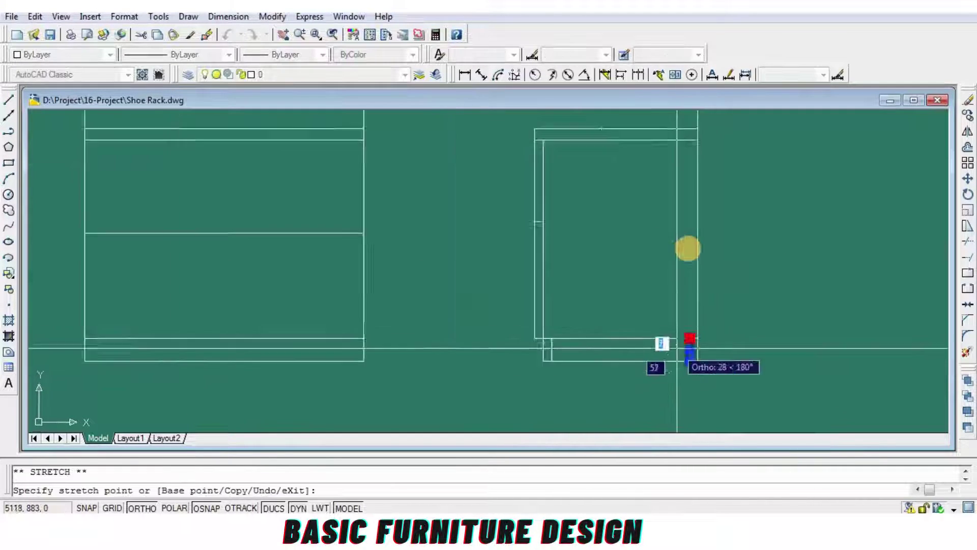
scroll(654, 234, "up", 2)
scroll(667, 184, "up", 2)
left_click(663, 166)
key("Return")
key("Return")
scroll(681, 209, "down", 1)
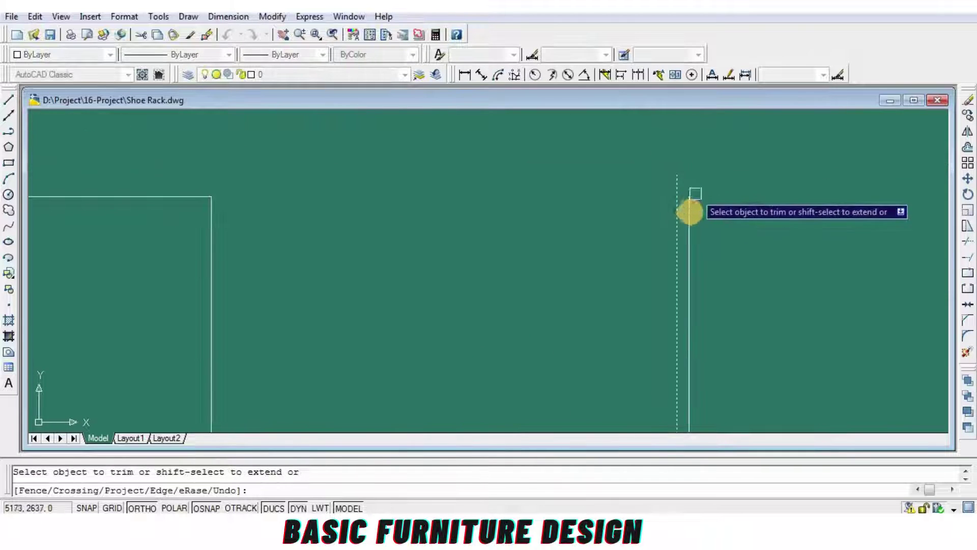
key("Return")
Step: Draw a short line across the cabinet top
type("L")
key("Return")
scroll(690, 203, "up", 1)
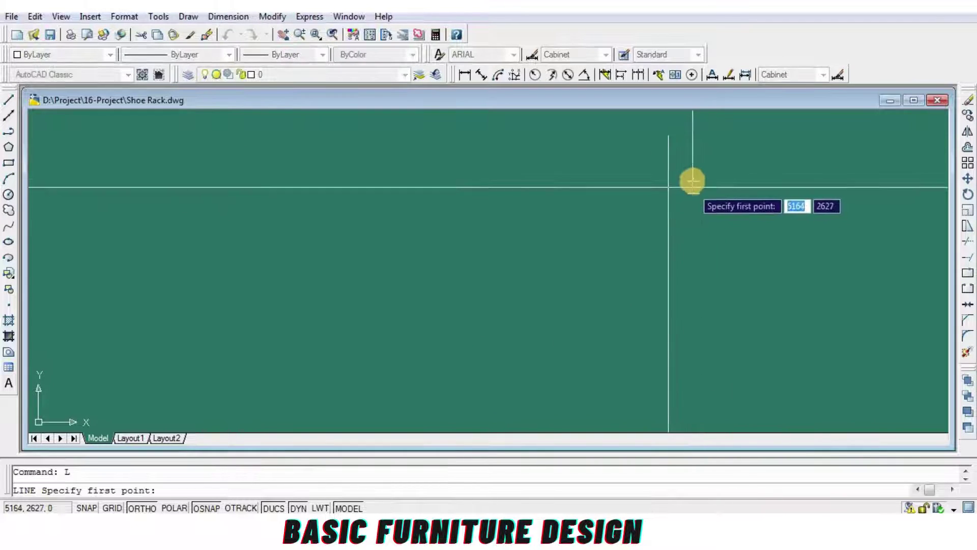
left_click(691, 179)
key("Return")
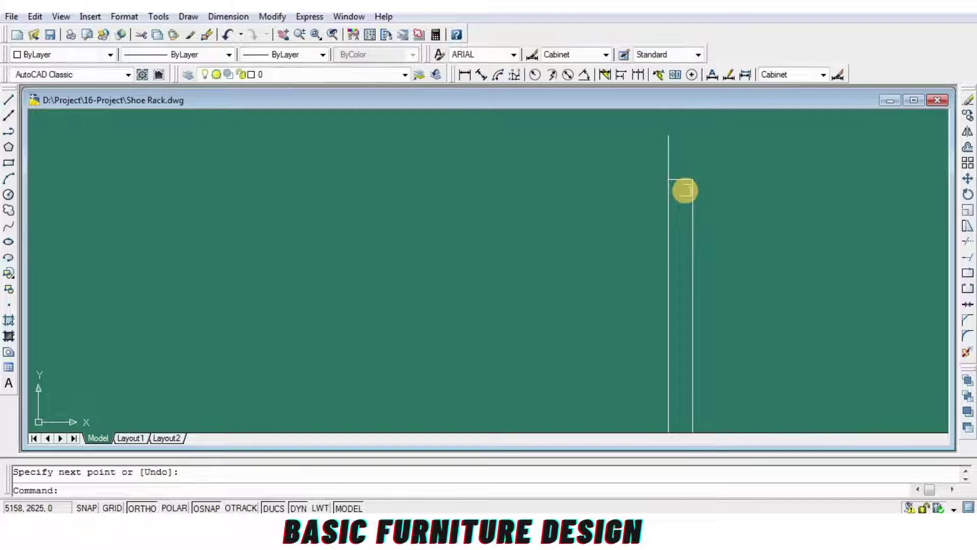
Step: Trim the overhanging line ends near the cabinet top
type("tr")
key("Return")
key("Return")
left_click(608, 170)
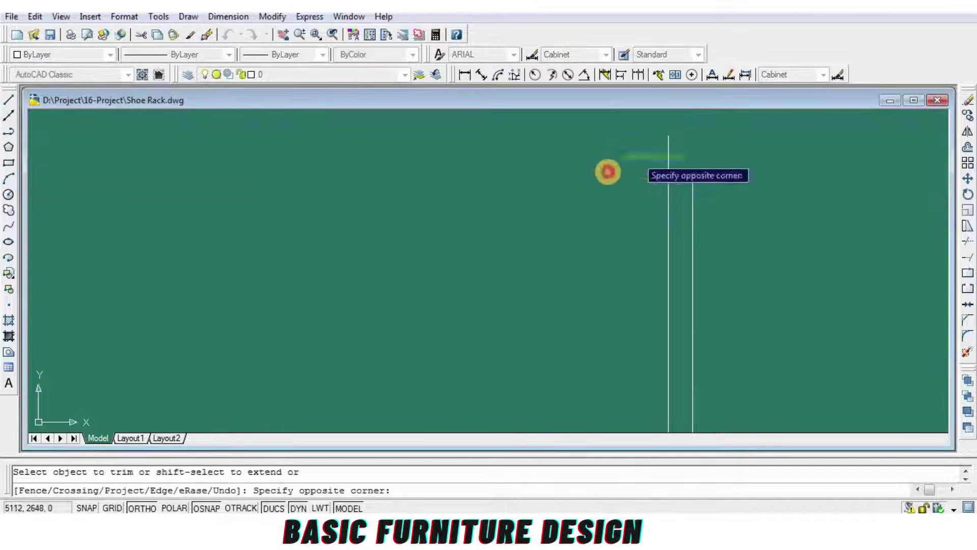
left_click(661, 188)
key("Return")
scroll(646, 305, "down", 2)
scroll(650, 326, "down", 1)
scroll(647, 326, "up", 2)
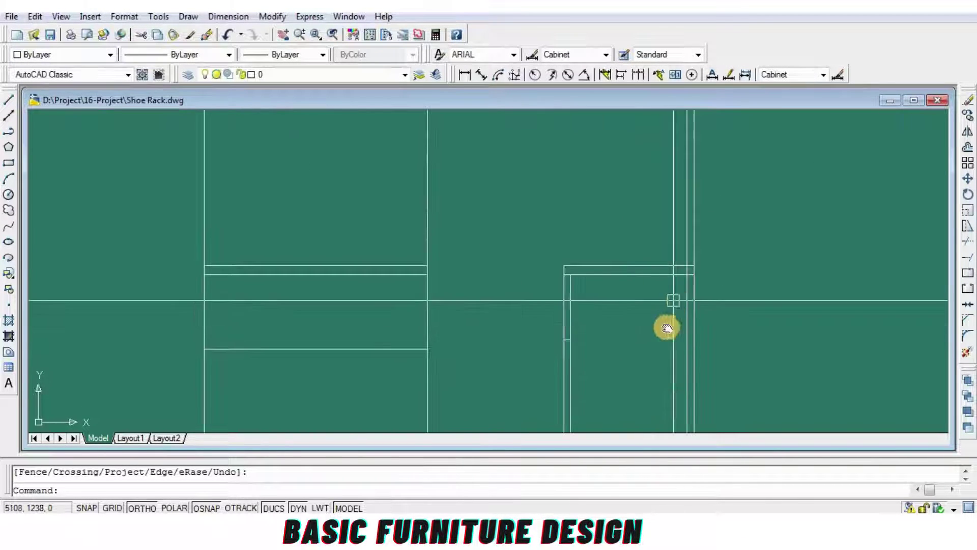
scroll(666, 326, "up", 1)
Step: Trim the overhanging ends against the line in the middle of the side view
type("tr")
key("Return")
left_click(685, 304)
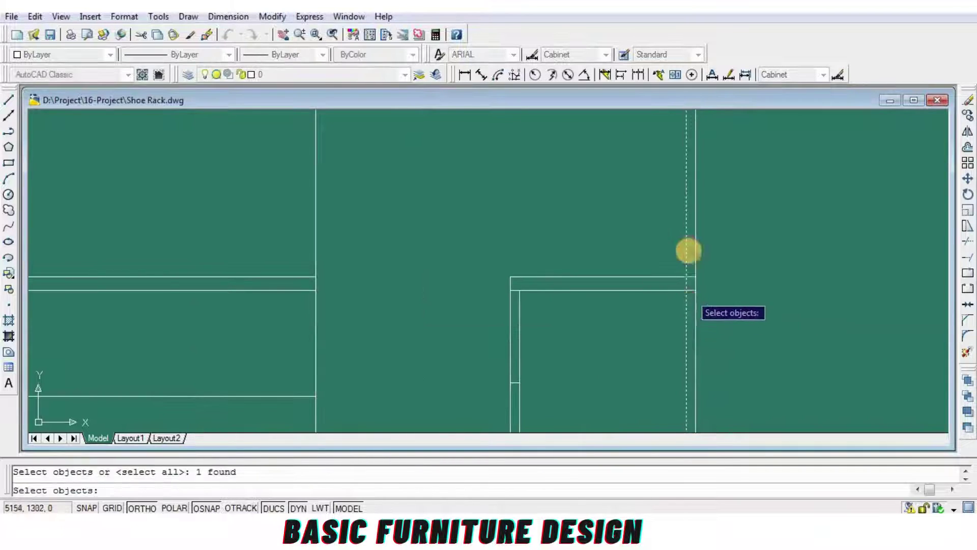
key("Return")
scroll(682, 285, "up", 2)
key("Return")
scroll(678, 305, "down", 2)
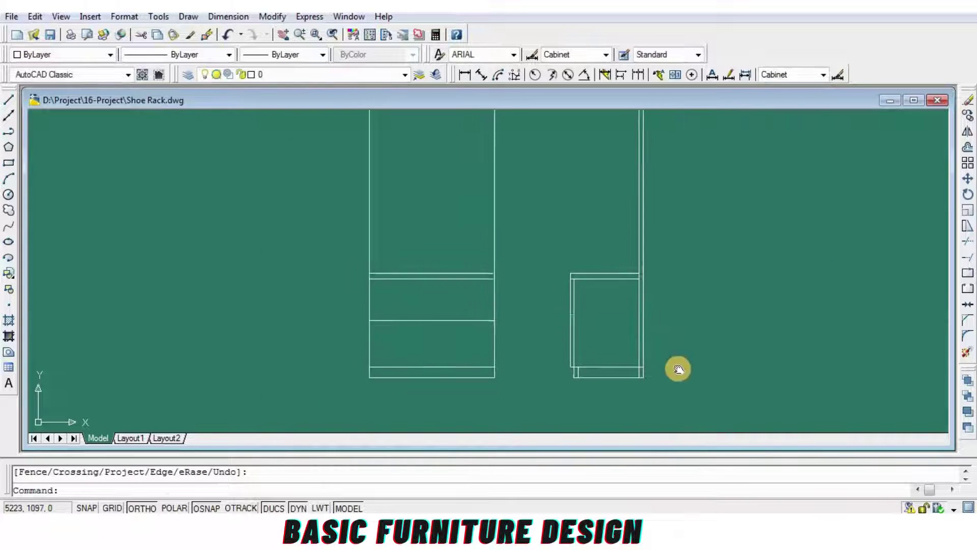
scroll(654, 410, "up", 2)
scroll(640, 406, "up", 1)
Step: Trim the overhanging line end at the cabinet bottom
key("Return")
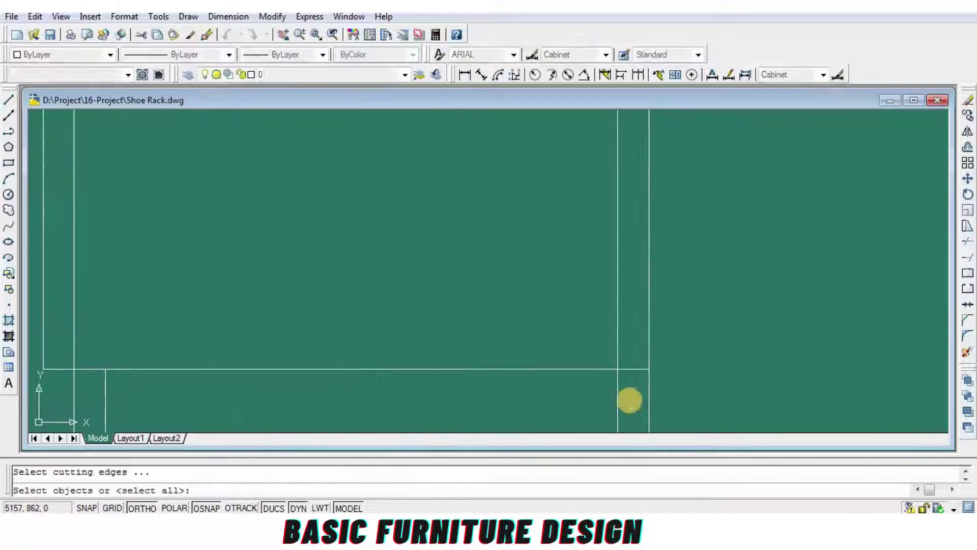
left_click(638, 383)
key("Return")
left_click(639, 369)
key("Return")
scroll(626, 344, "down", 2)
scroll(570, 371, "up", 2)
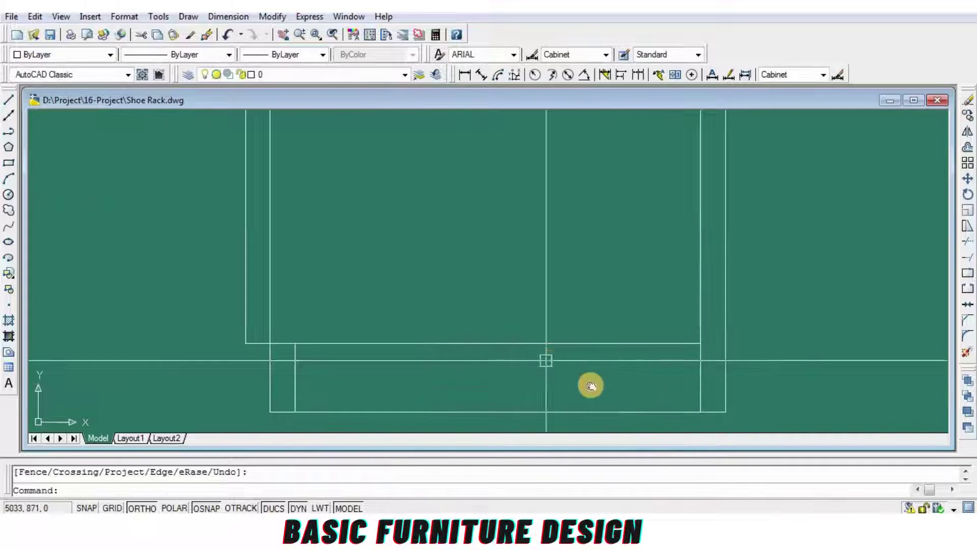
scroll(611, 392, "up", 1)
Step: Offset the side view's bottom edge 18 units upward
key("o")
key("Return")
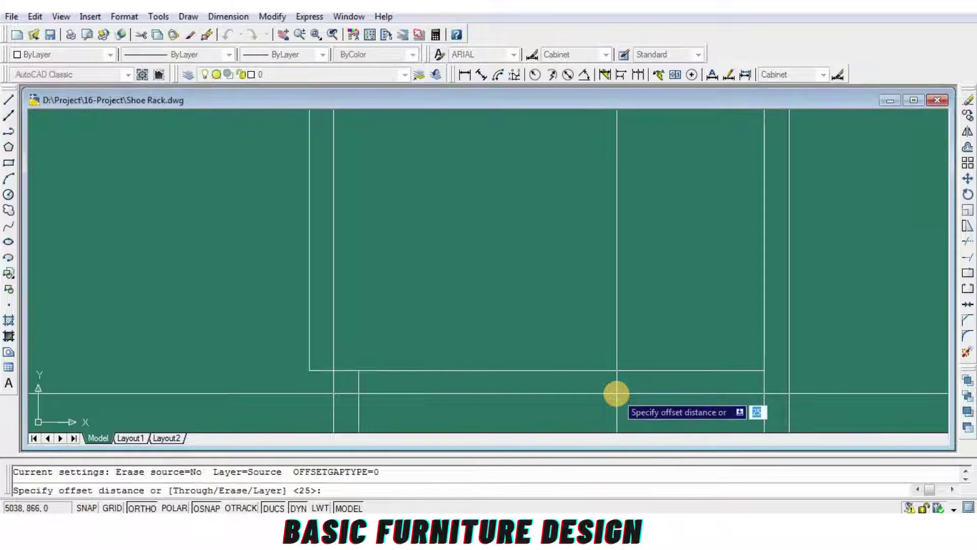
type("18")
key("Return")
left_click(621, 371)
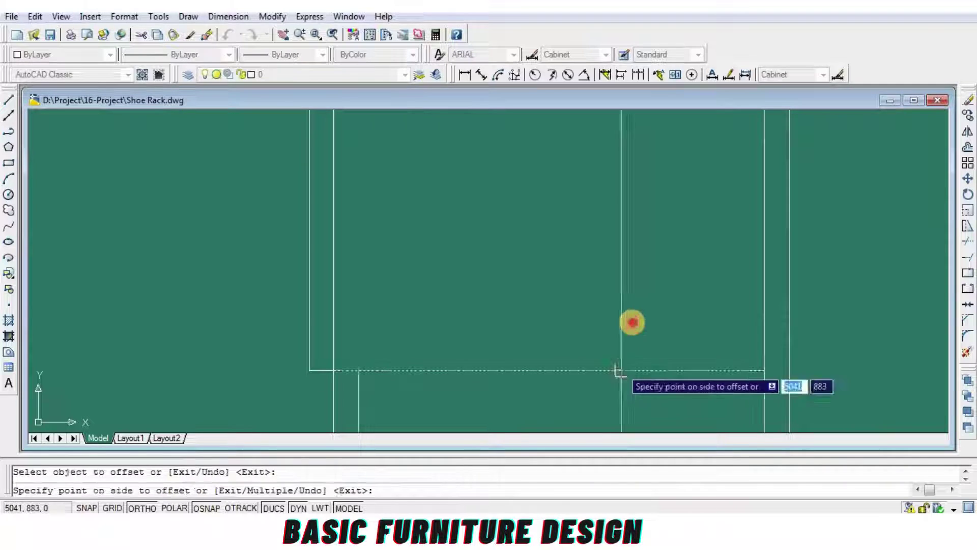
left_click(630, 320)
key("Return")
scroll(508, 349, "down", 2)
scroll(597, 347, "down", 1)
scroll(597, 346, "down", 1)
scroll(417, 312, "up", 1)
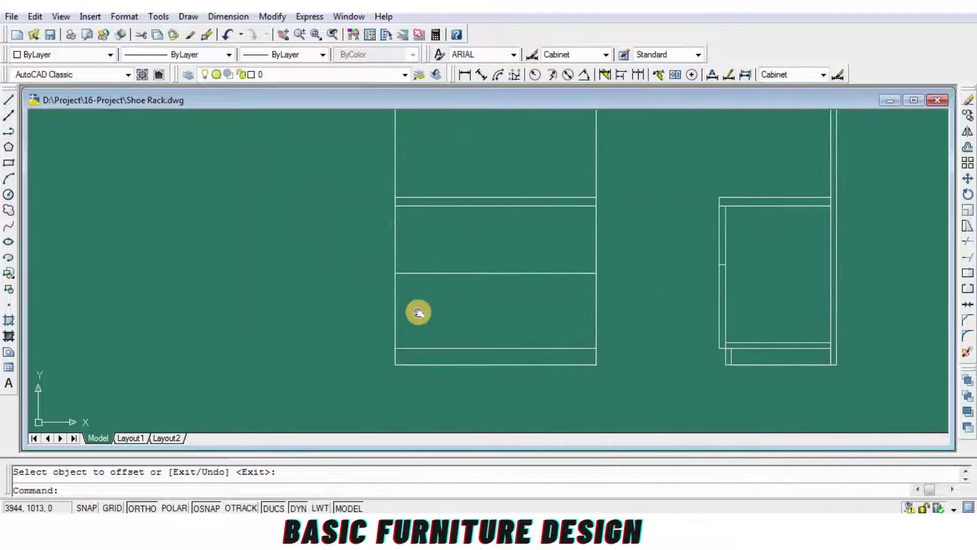
scroll(636, 324, "down", 1)
scroll(794, 351, "up", 3)
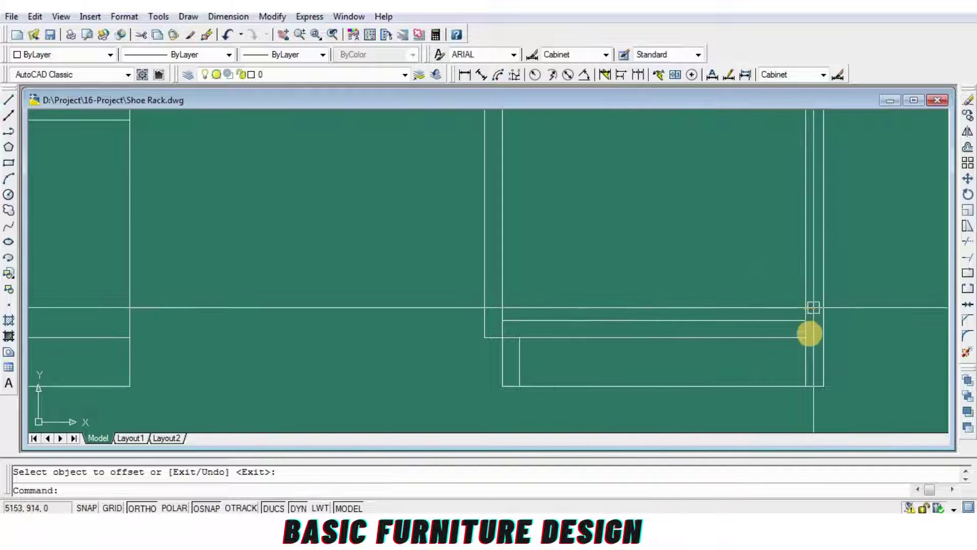
scroll(840, 338, "down", 2)
Step: Give the side view's bottom shelf lines the dashed ACAD_ISO03W100 linetype and colour 250
scroll(708, 332, "up", 1)
scroll(707, 332, "up", 1)
left_click(720, 298)
left_click(678, 351)
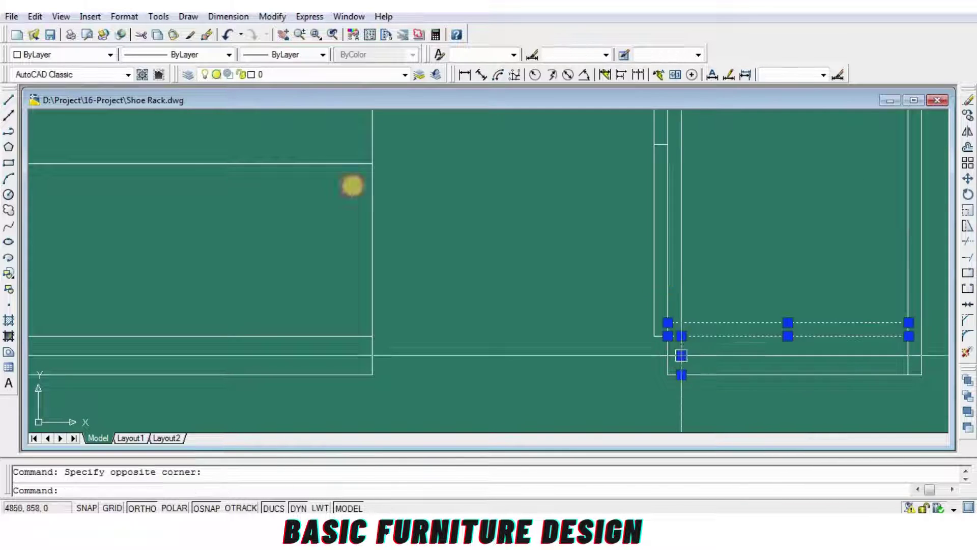
left_click(148, 56)
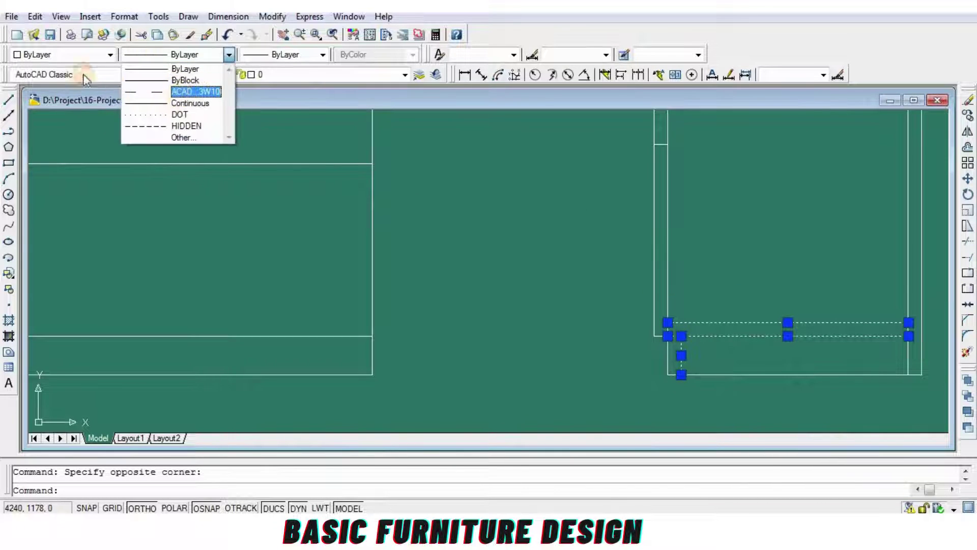
left_click(196, 92)
left_click(66, 55)
left_click(76, 172)
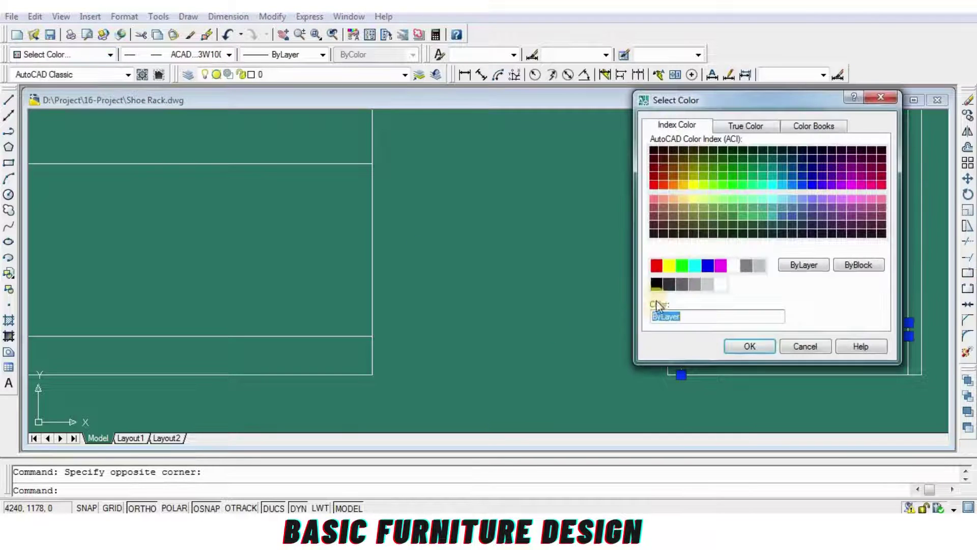
left_click(756, 344)
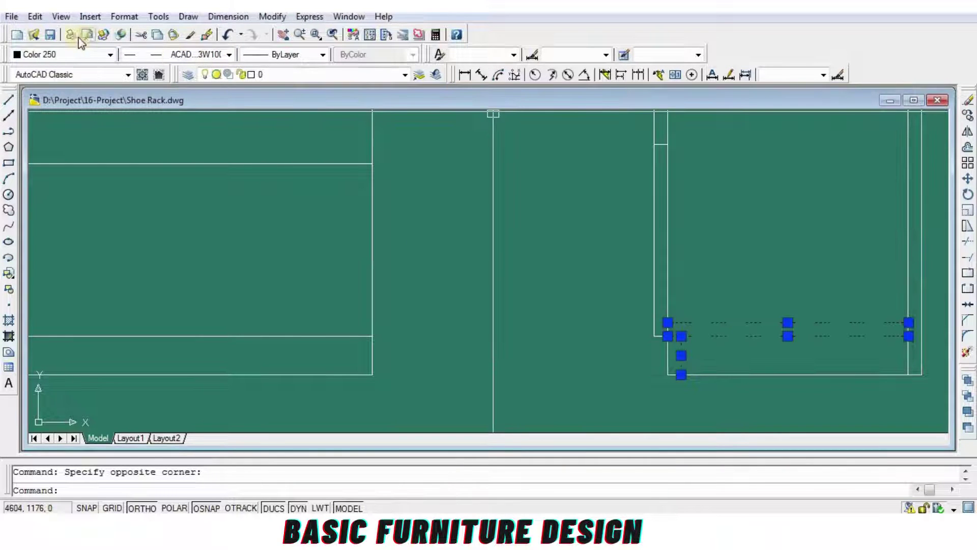
Step: Save the drawing and bring the side view's lower part into view
left_click(50, 34)
key("Escape")
middle_click_drag(557, 342, 589, 347)
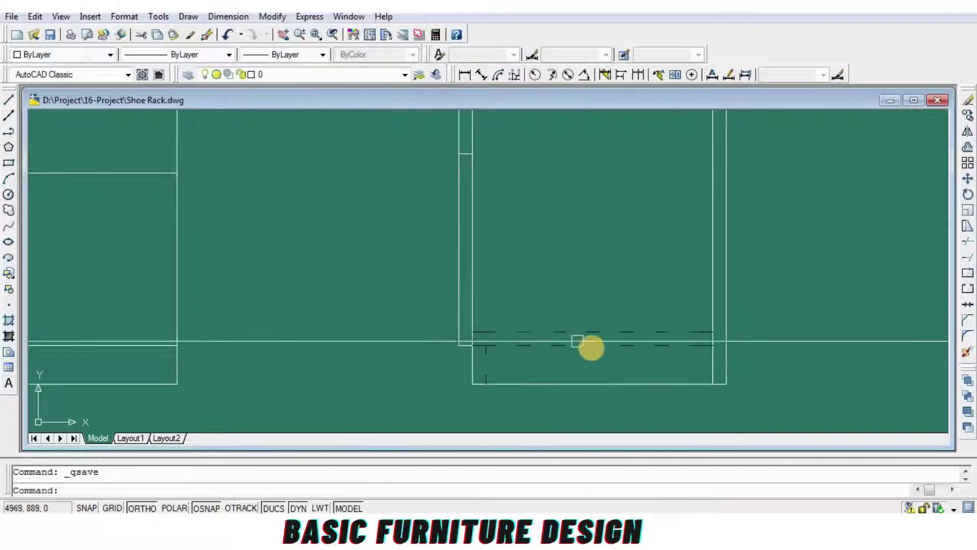
scroll(615, 355, "down", 3)
scroll(544, 252, "up", 3)
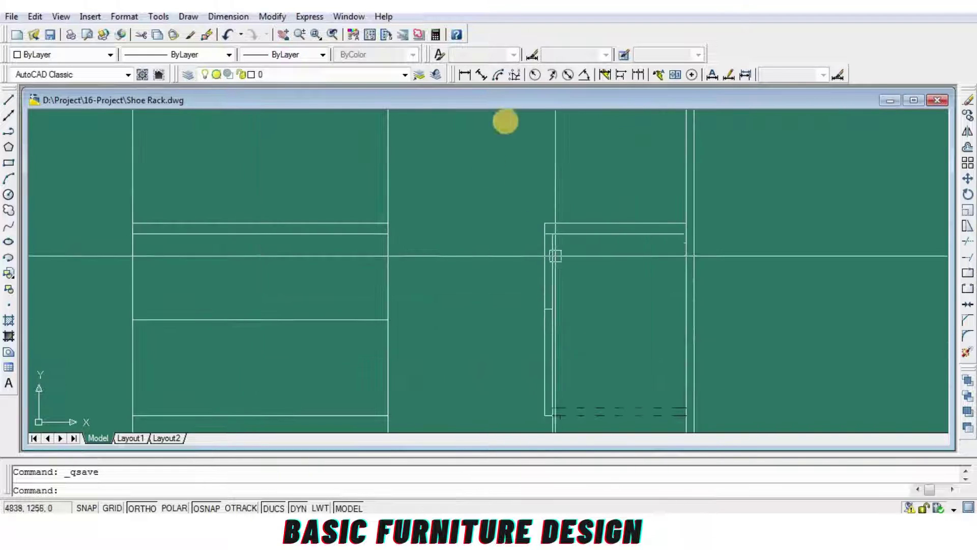
left_click(464, 75)
Step: Add the 314 horizontal dimension across the side panel
scroll(643, 316, "up", 3)
left_click(453, 228)
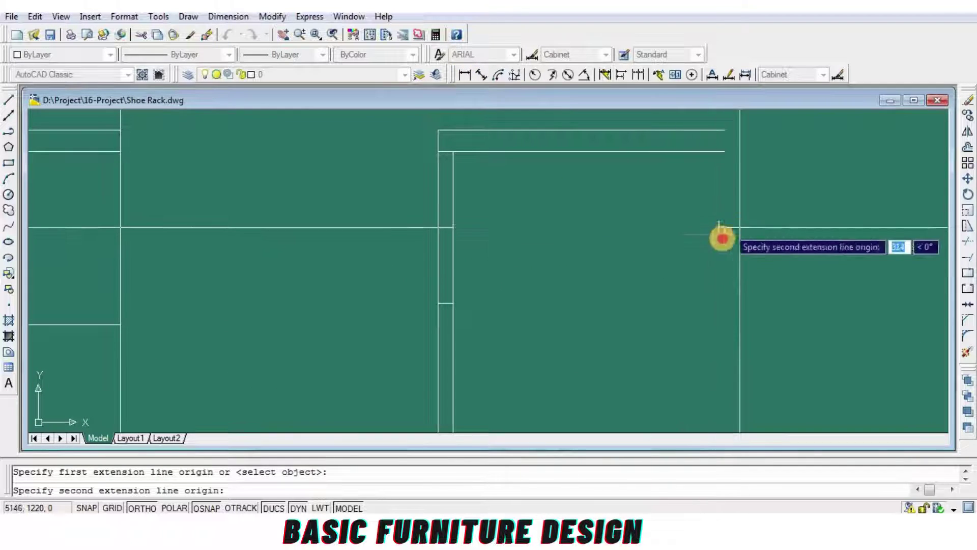
left_click(725, 231)
left_click(661, 249)
scroll(477, 300, "down", 3)
scroll(531, 260, "up", 3)
scroll(498, 273, "down", 3)
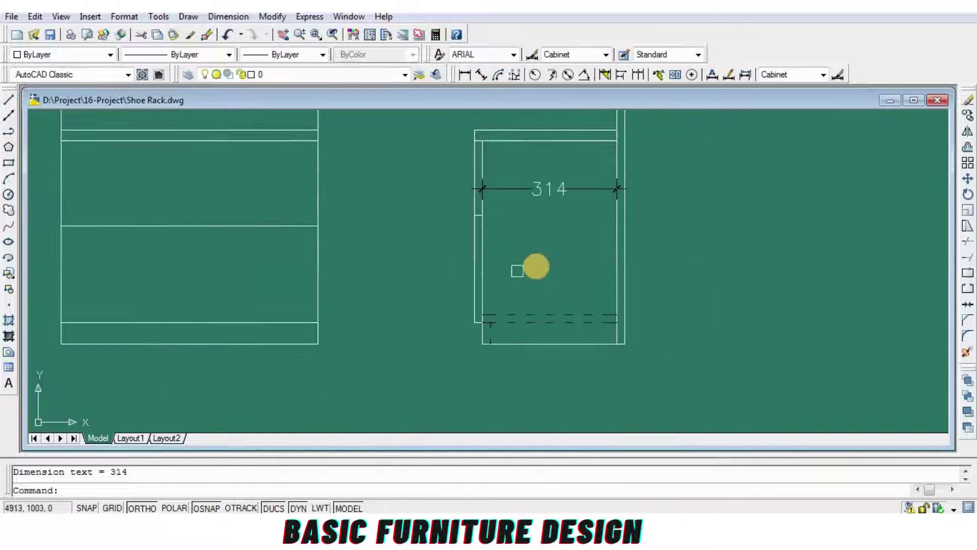
scroll(535, 264, "up", 1)
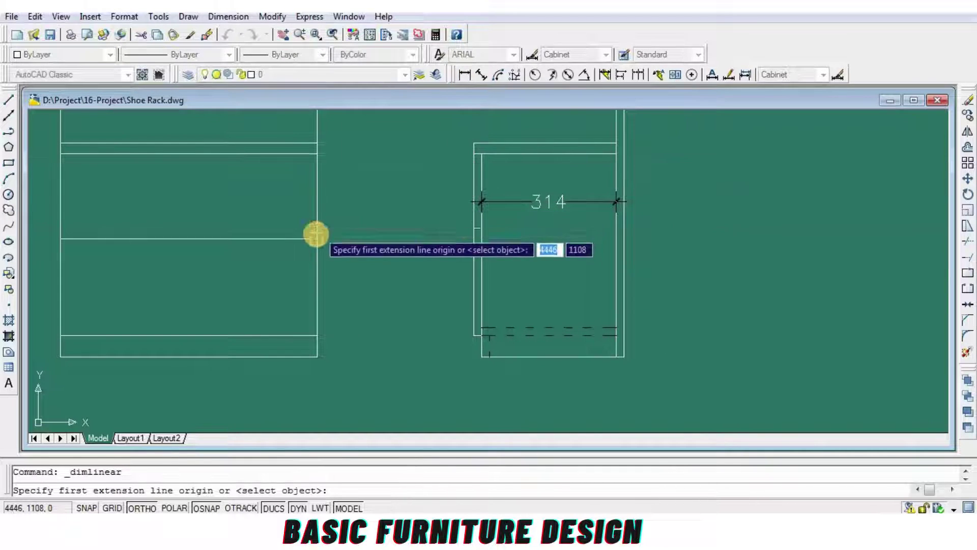
Step: Add stacked 175 and 250 vertical dimensions along the side view's left edge
left_click(470, 201)
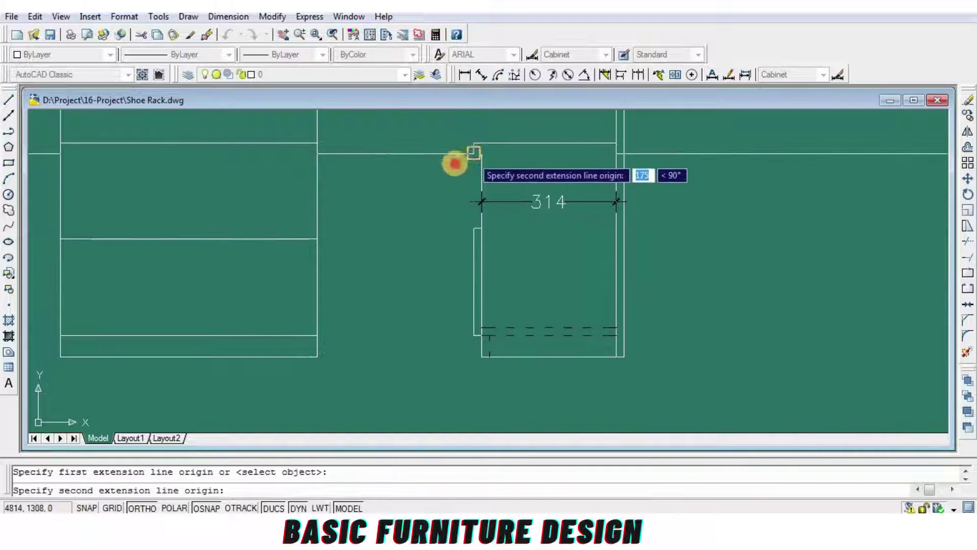
left_click(473, 153)
left_click(449, 193)
key("Return")
left_click(469, 333)
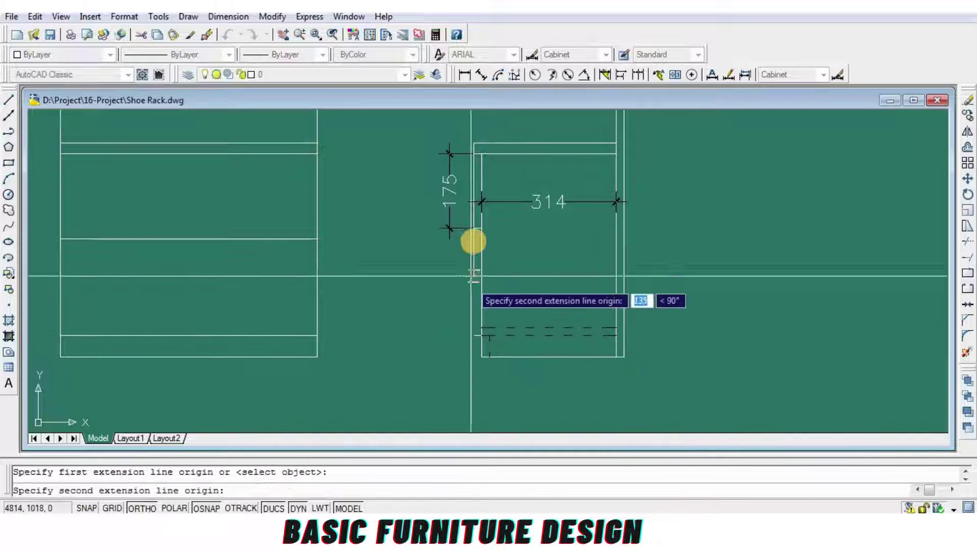
left_click(472, 229)
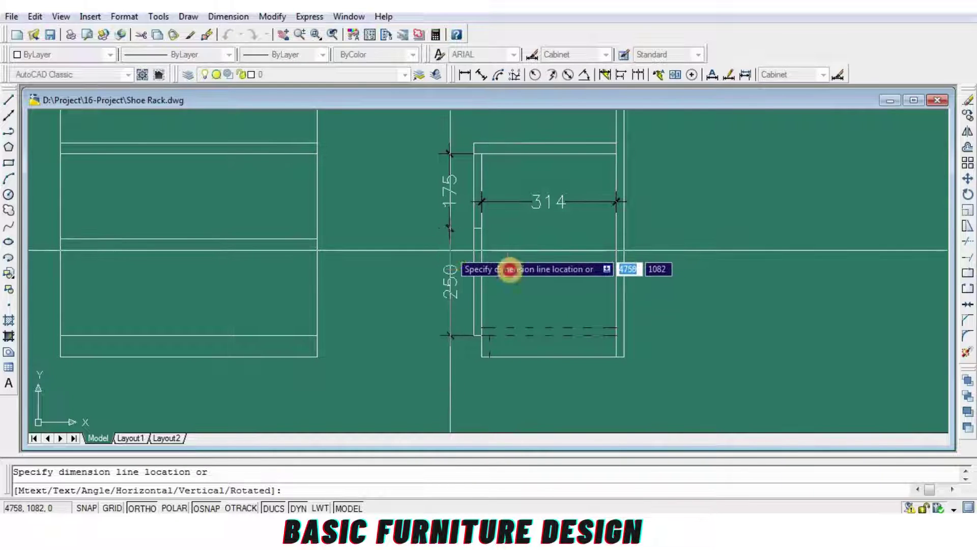
left_click(508, 269)
scroll(576, 336, "down", 2)
scroll(620, 329, "up", 2)
scroll(609, 323, "up", 2)
key("Return")
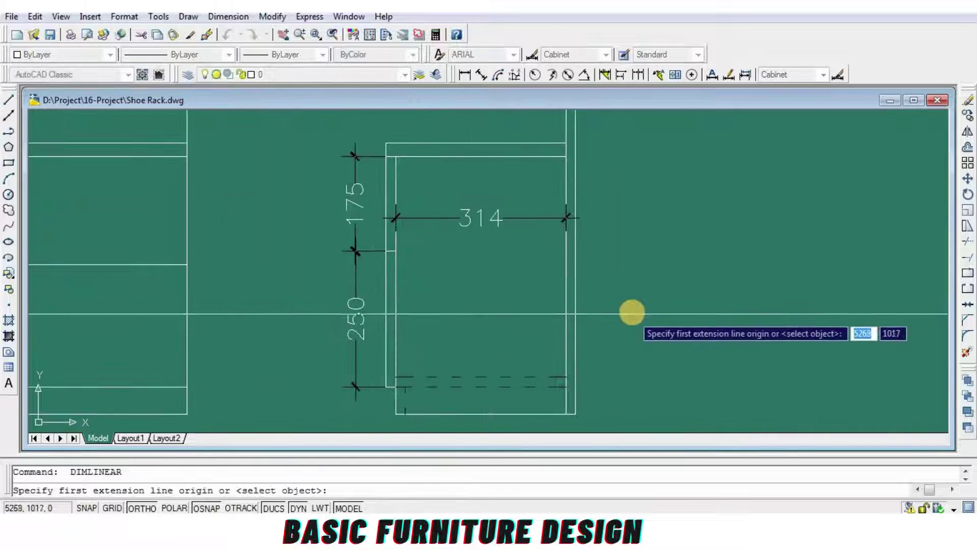
Step: Save the drawing and start a line in the empty area right of the side view
key("ctrl+s")
middle_click_drag(657, 310, 537, 360)
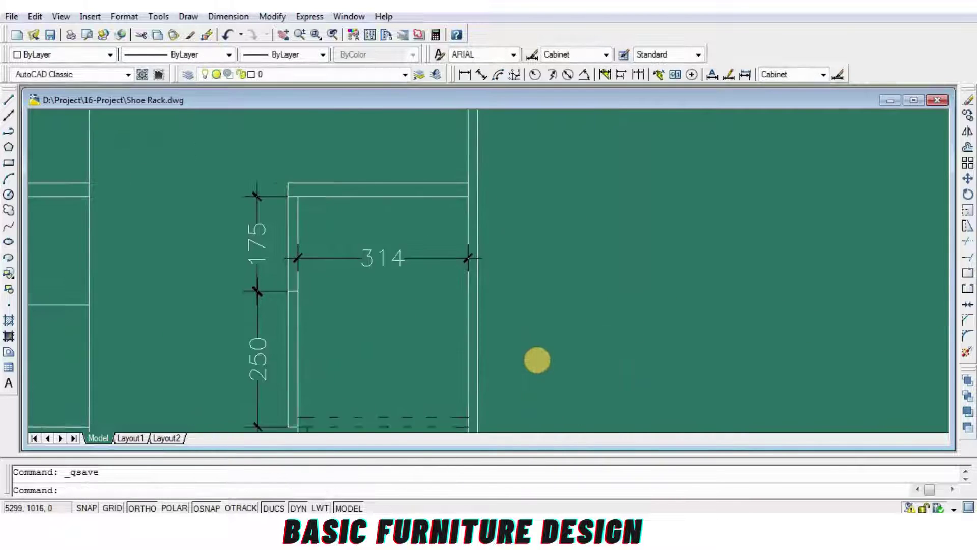
type("l")
key("Return")
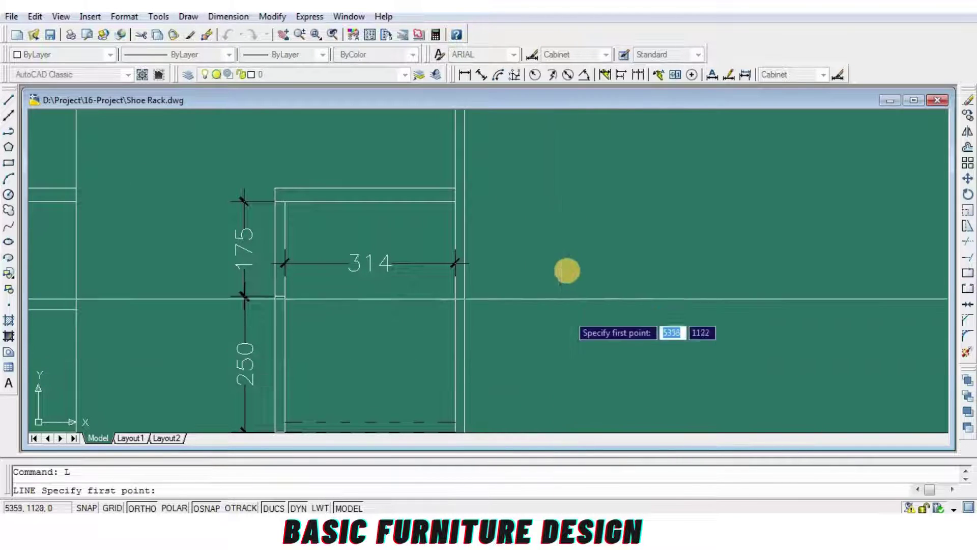
Step: Draw the closed 300 by 125 drawer rectangle with lines
left_click(567, 270)
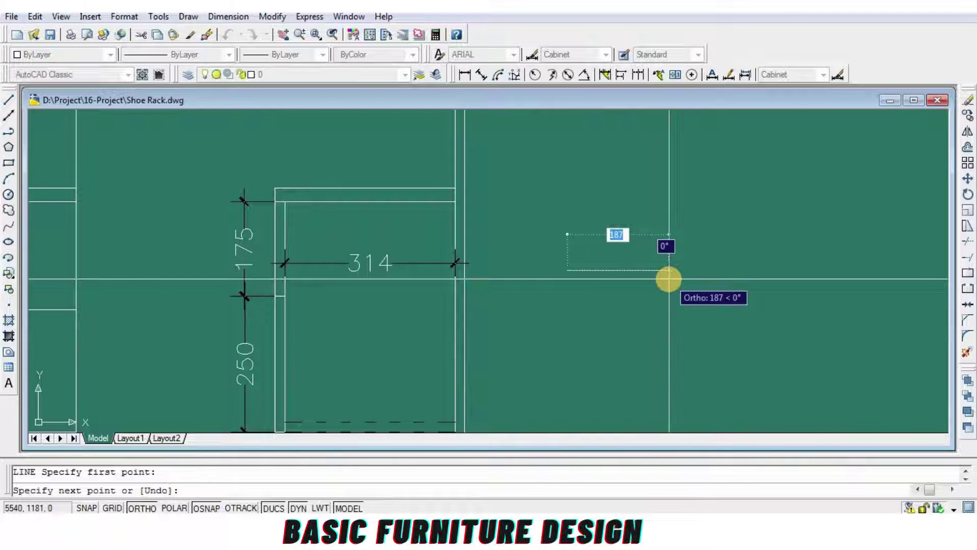
type("10")
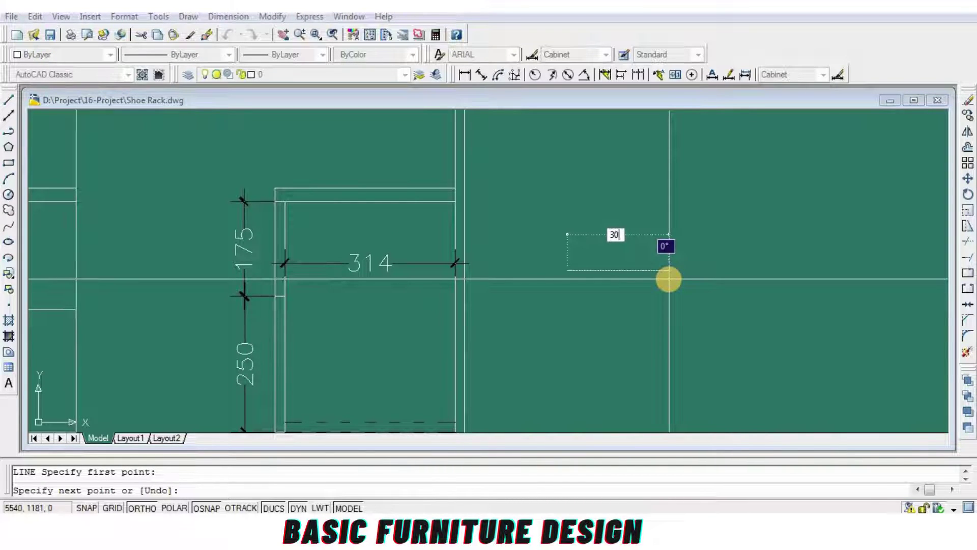
key("Return")
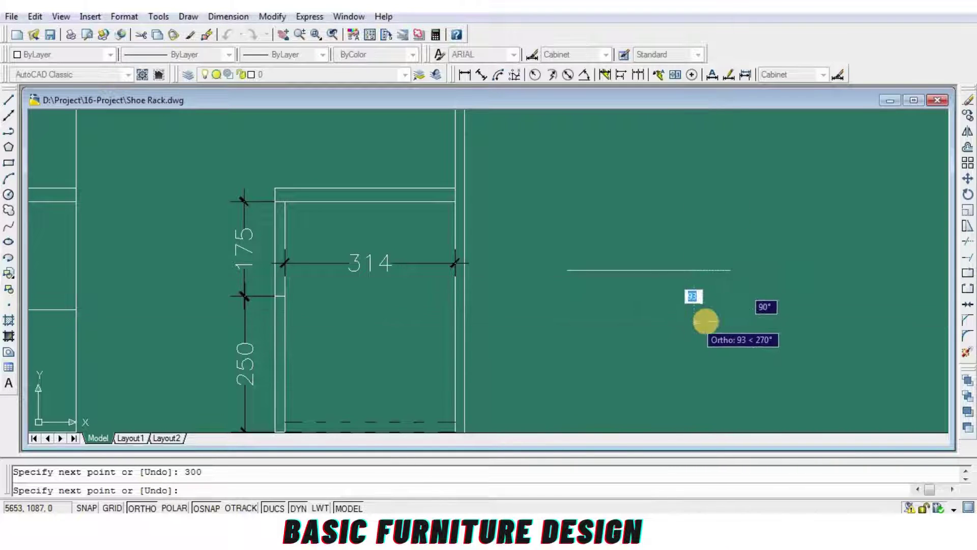
type("125")
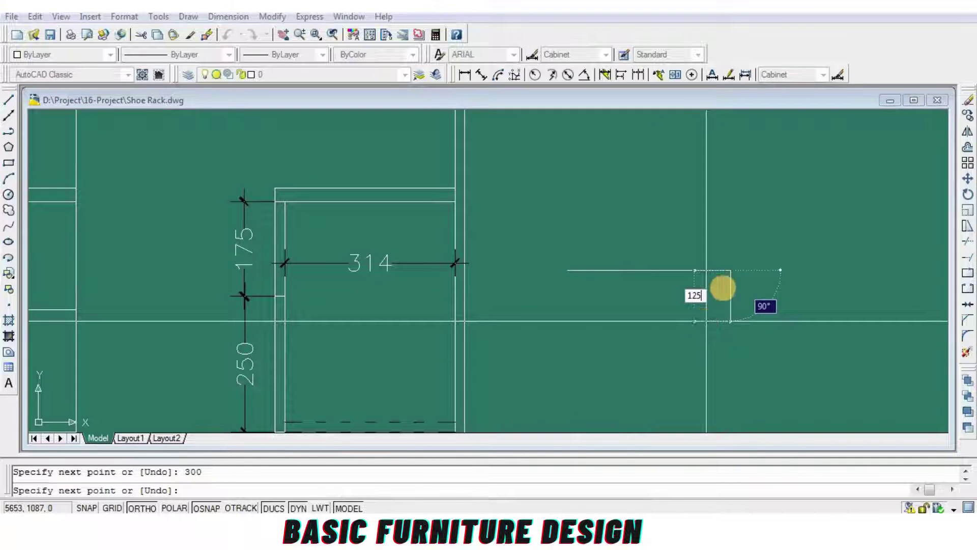
key("Return")
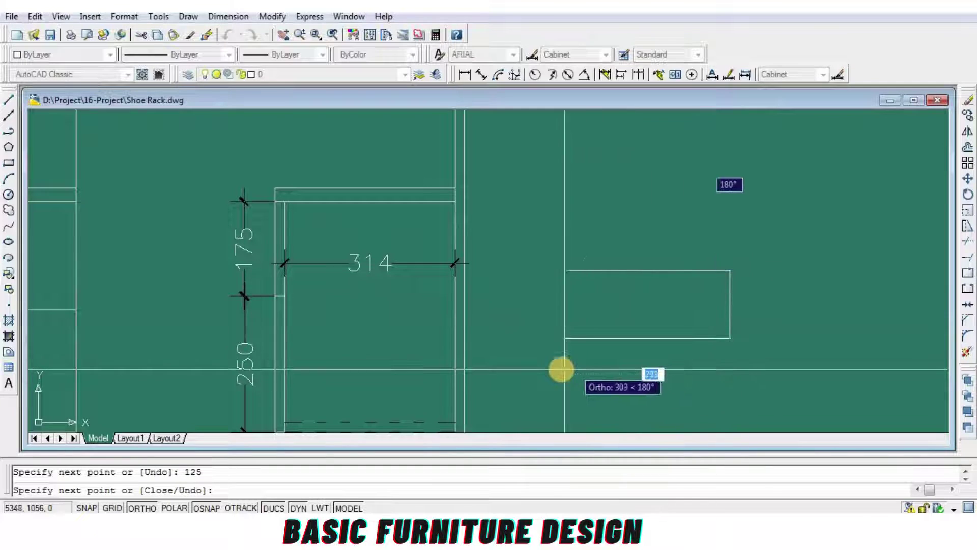
type("300")
key("Return")
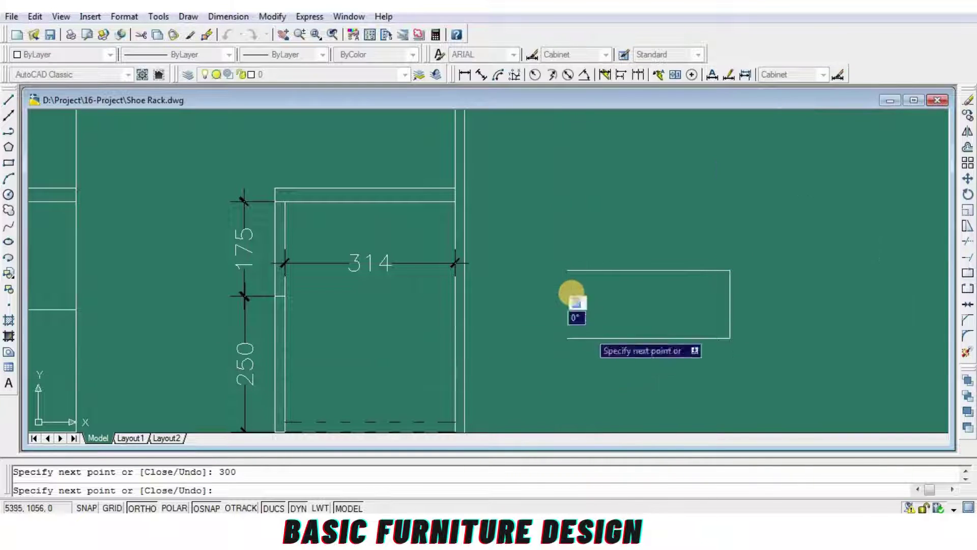
left_click(563, 276)
key("Return")
scroll(609, 317, "up", 2)
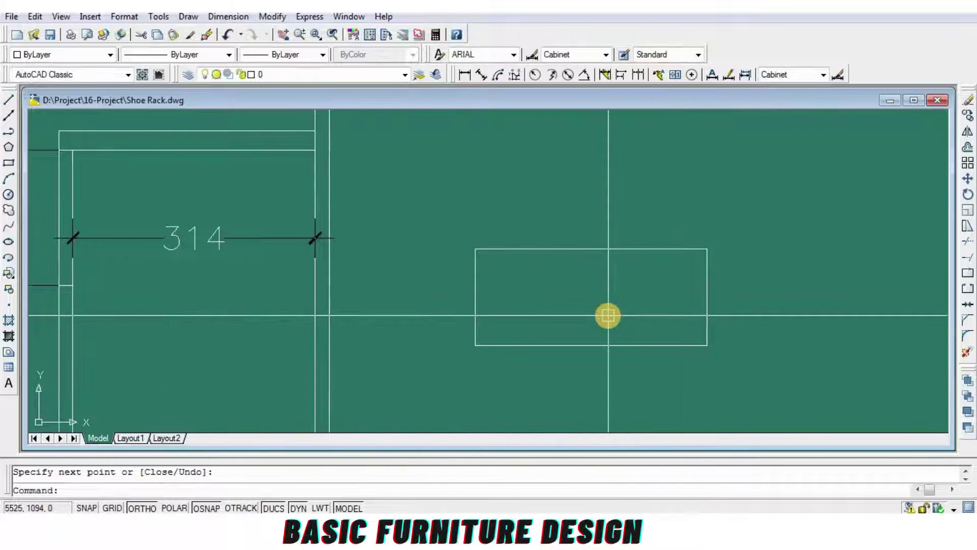
Step: Run OFFSET with an 18-unit distance on the drawer outline
type("o")
key("Return")
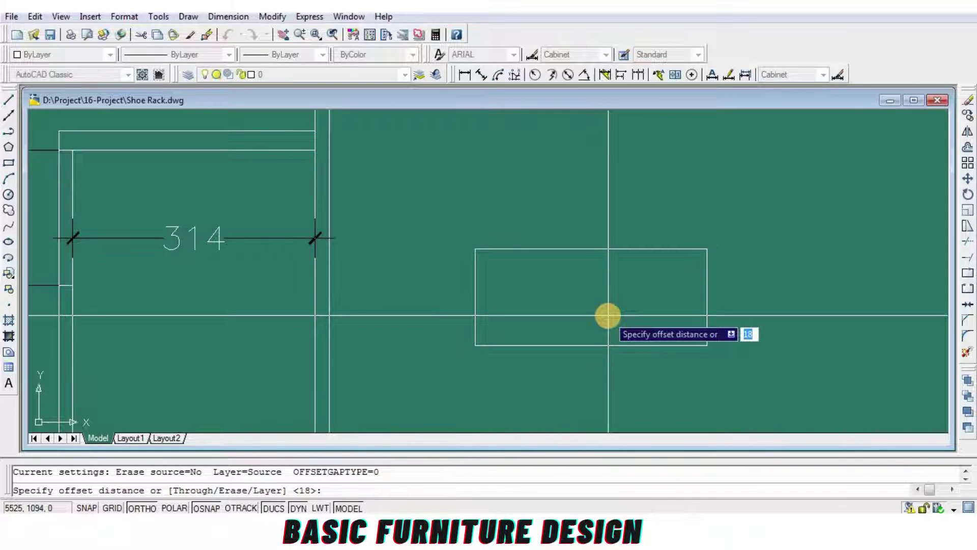
type("8")
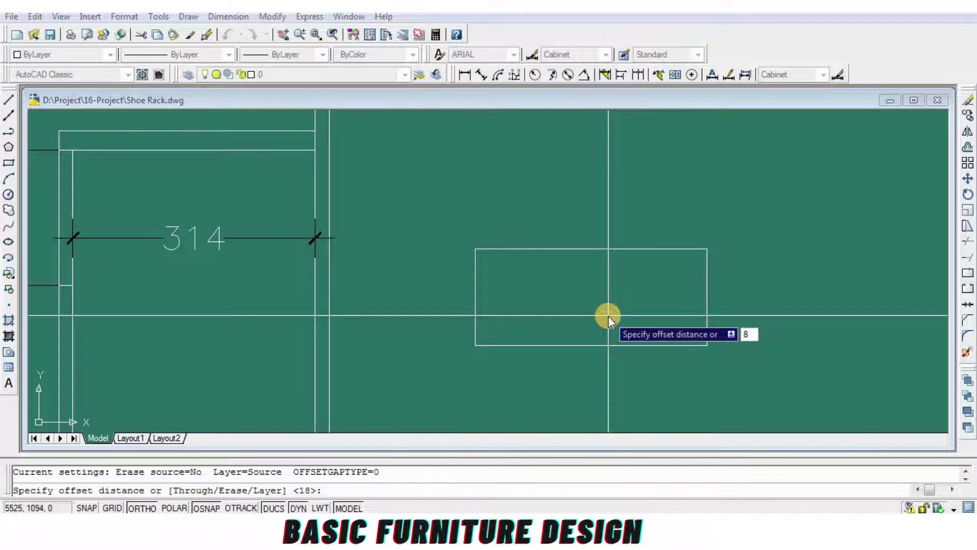
key("BackSpace")
type("18")
key("Return")
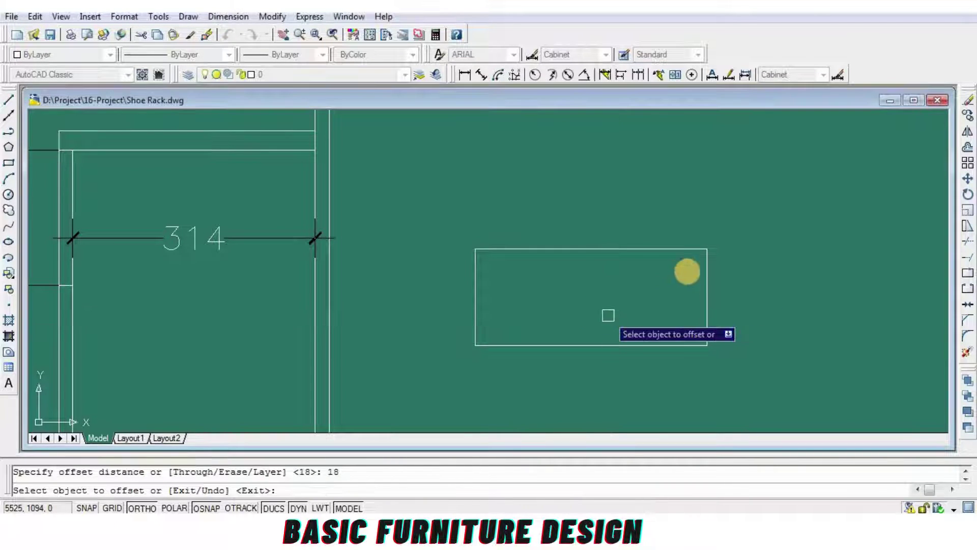
key("Return")
scroll(624, 331, "up", 2)
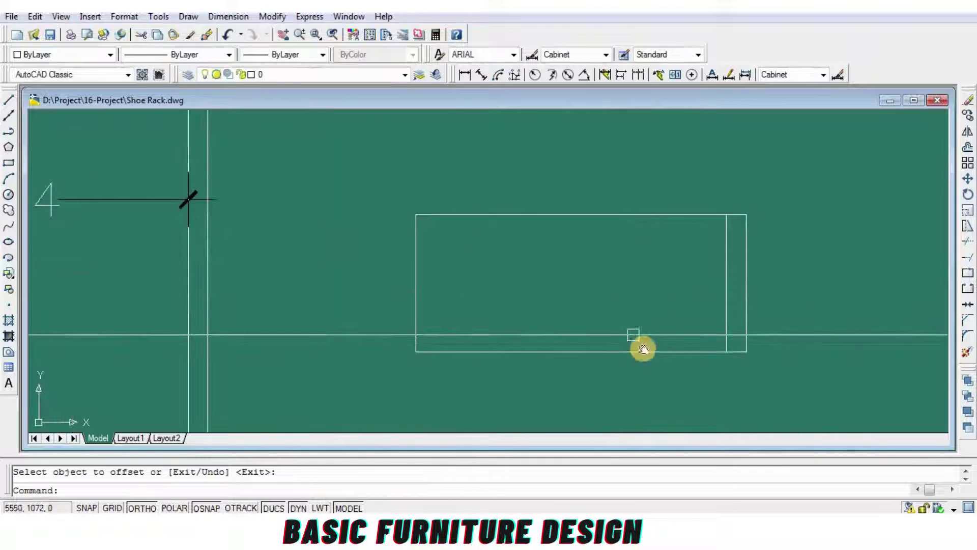
middle_click_drag(641, 344, 650, 364)
Step: Offset the rectangle's bottom edge by 10 and save the drawing
key("Return")
type("10")
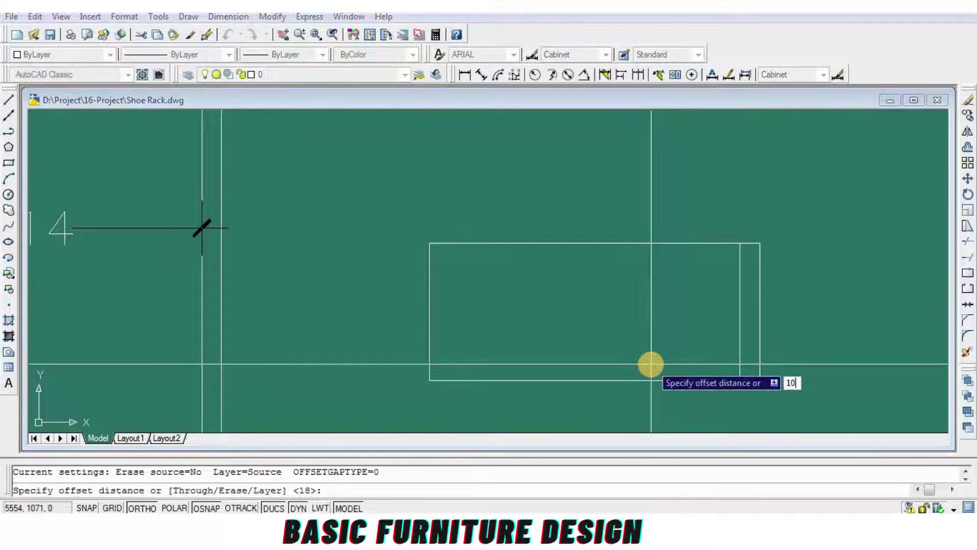
key("Return")
left_click(623, 378)
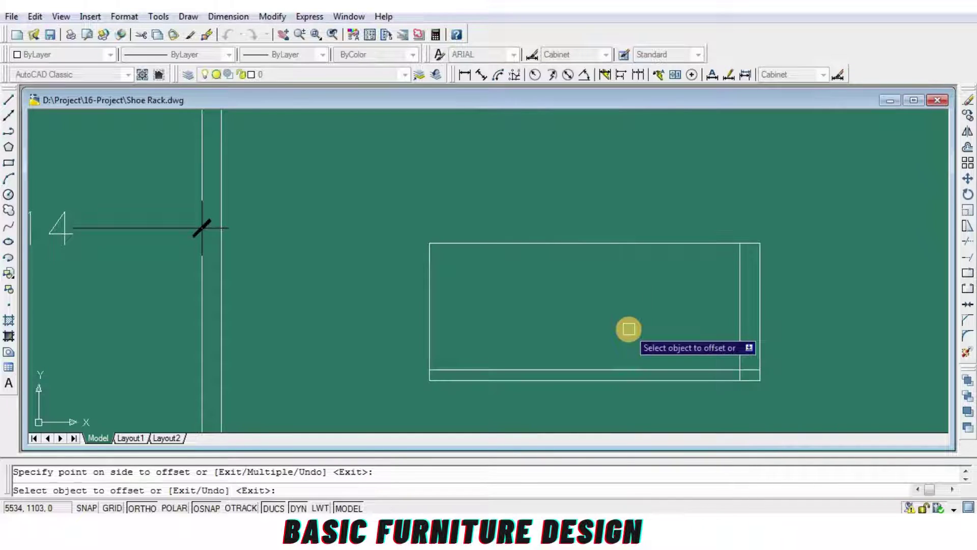
left_click(629, 330)
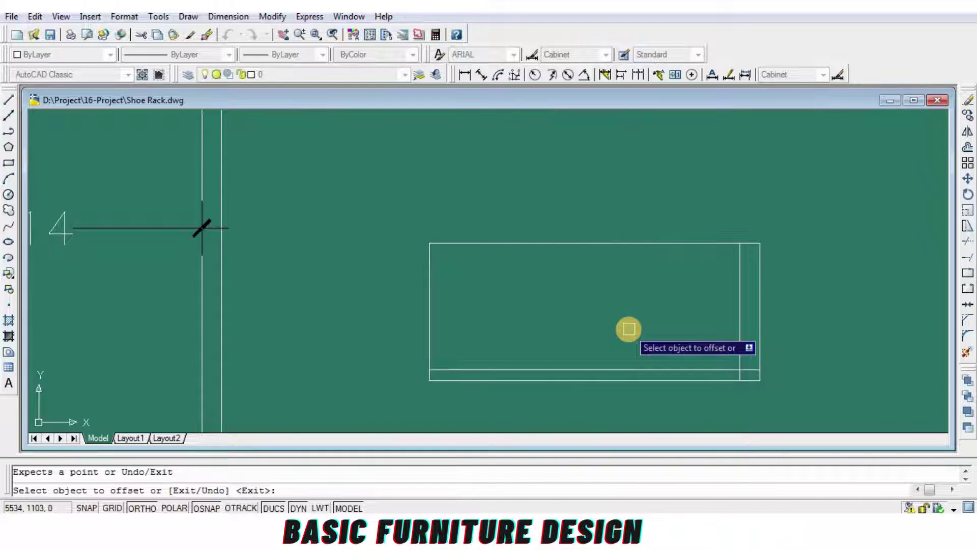
key("Escape")
key("ctrl+s")
Step: Offset the bottom edge upward by 4 units
type("o")
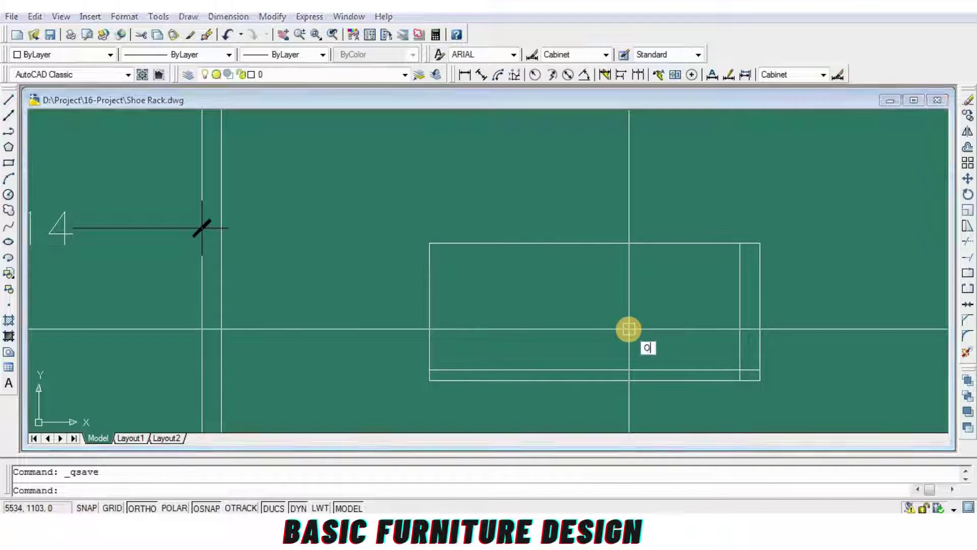
key("Return")
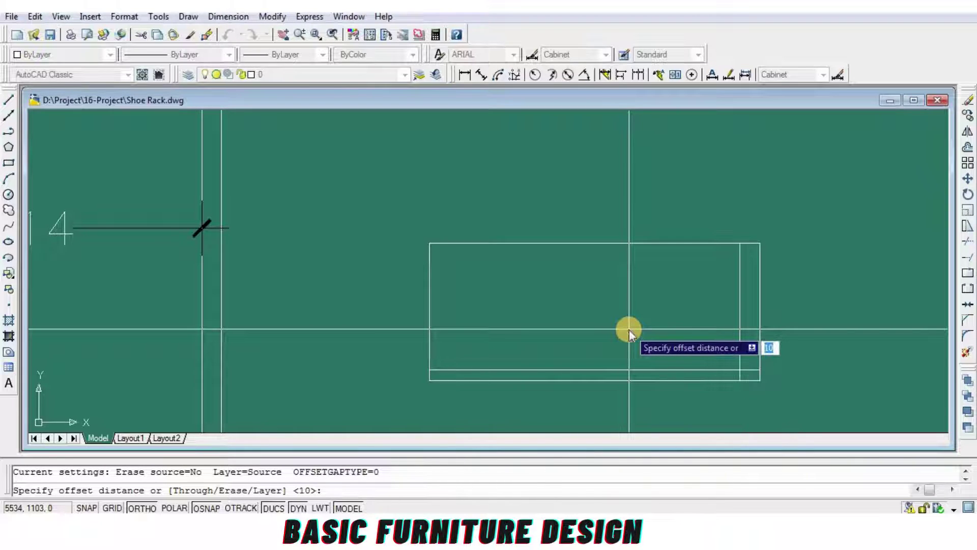
type("4")
key("Return")
left_click(602, 370)
left_click(503, 333)
key("Return")
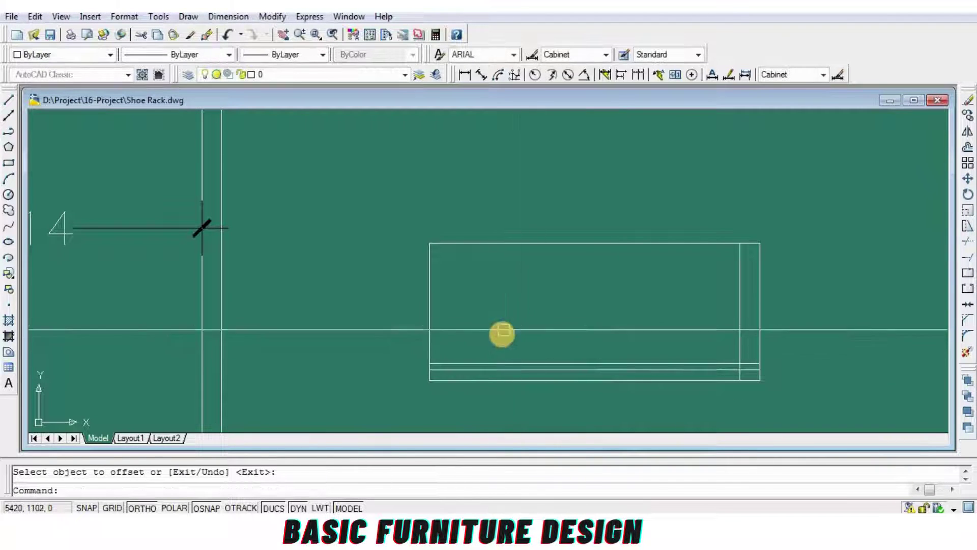
scroll(562, 344, "up", 2)
Step: Offset the rectangle's left edge 18 units inward
key("Return")
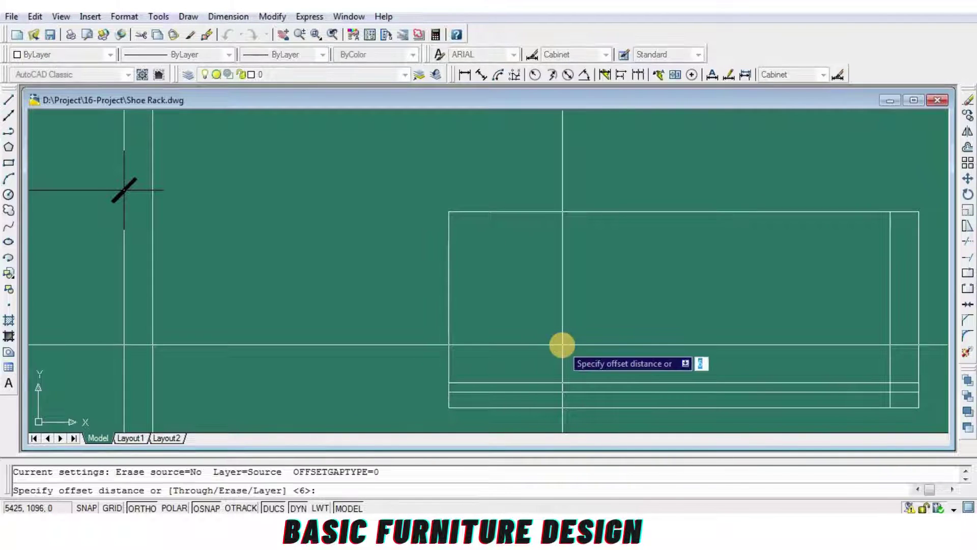
type("18")
key("Return")
left_click(448, 359)
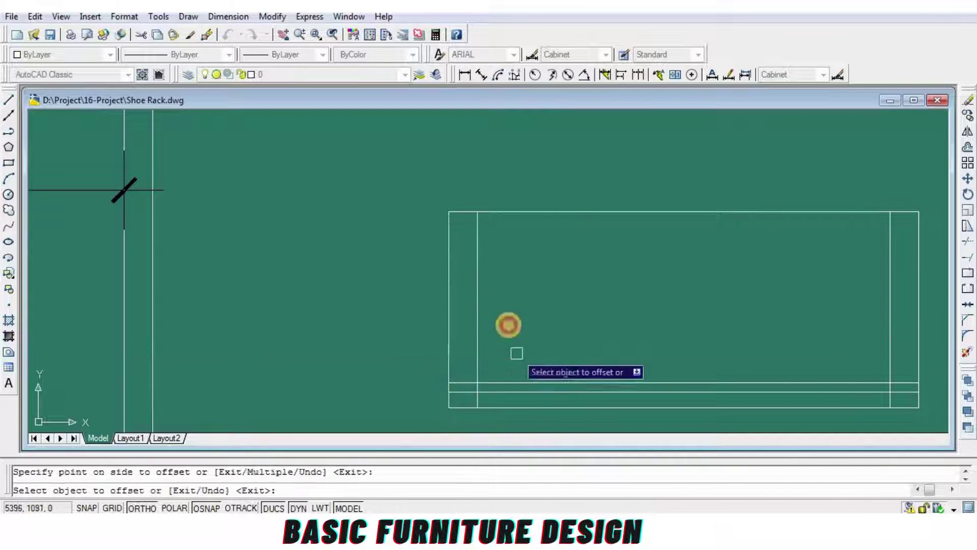
left_click(508, 323)
key("Return")
scroll(462, 258, "up", 3)
scroll(495, 338, "down", 5)
scroll(473, 329, "up", 2)
type("tr")
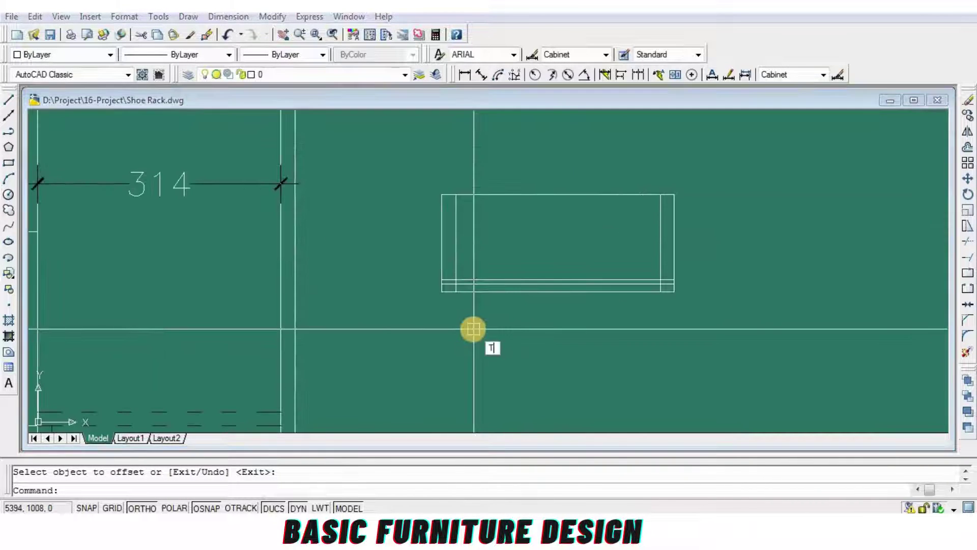
key("Return")
scroll(454, 234, "up", 2)
Step: Trim three overhanging bottom line segments of the drawer rectangle
left_click(433, 270)
key("Return")
left_click(433, 253)
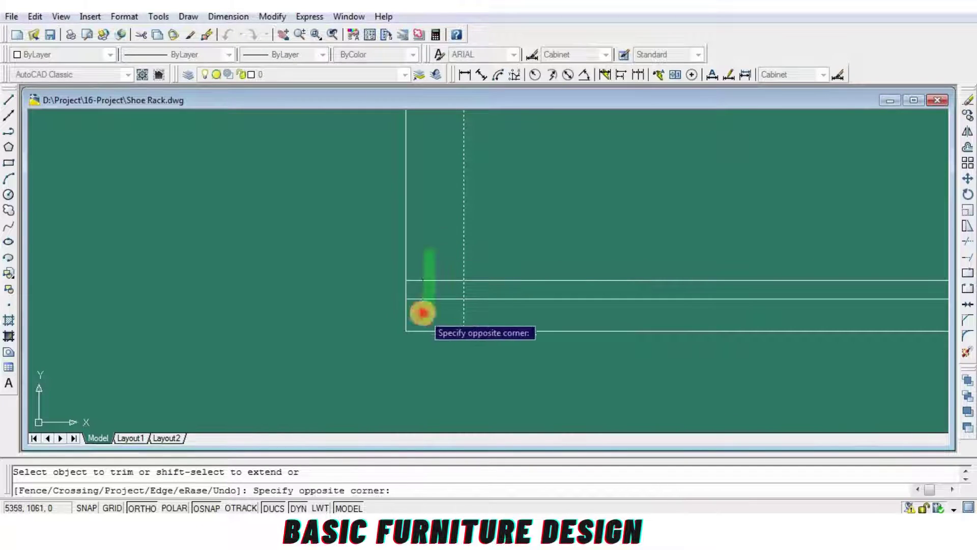
left_click(421, 312)
key("Return")
middle_click_drag(508, 275, 574, 327)
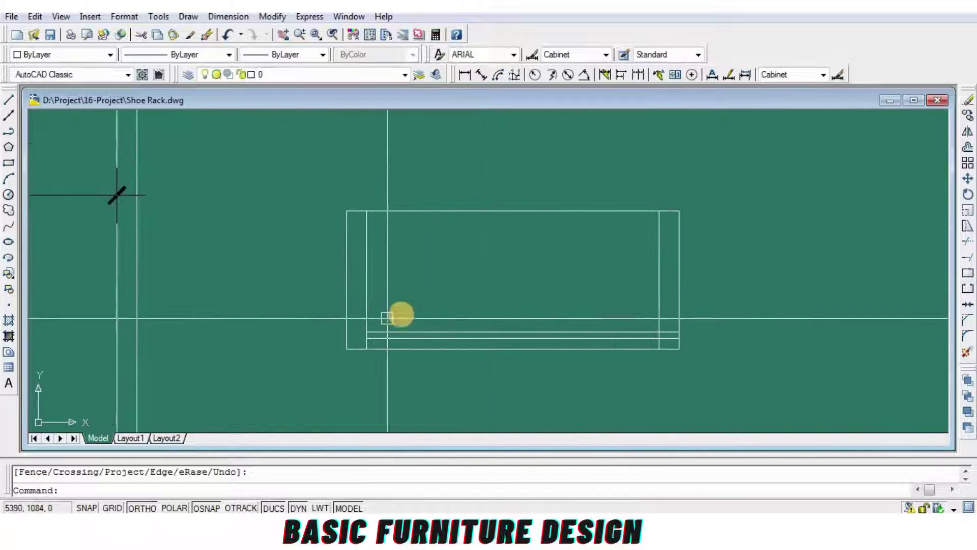
scroll(399, 312, "up", 2)
Step: Run a second trim pass on the drawer lines and review the cleaned detail
type("tr")
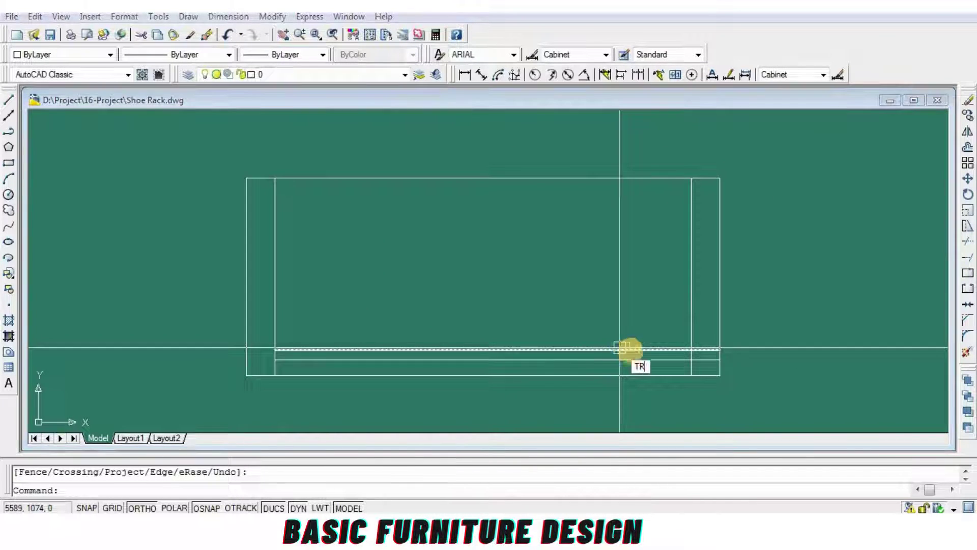
key("Return")
scroll(618, 348, "up", 2)
key("Return")
scroll(718, 377, "down", 2)
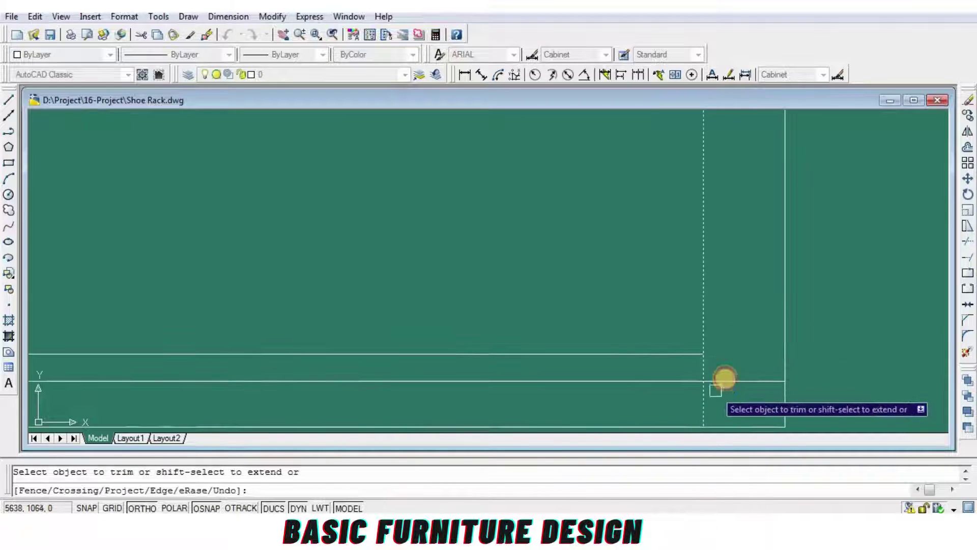
key("Return")
middle_click_drag(532, 295, 550, 306)
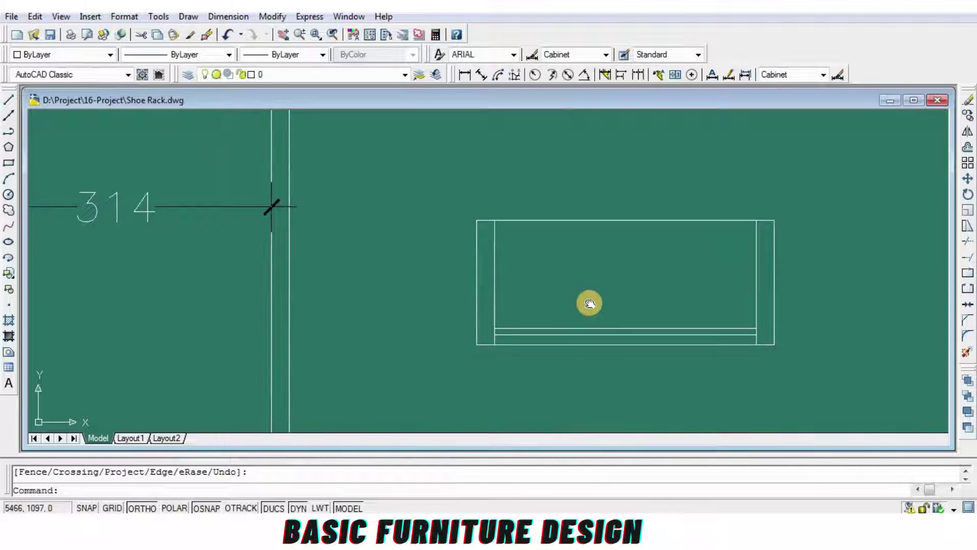
scroll(550, 306, "down", 1)
scroll(550, 306, "up", 1)
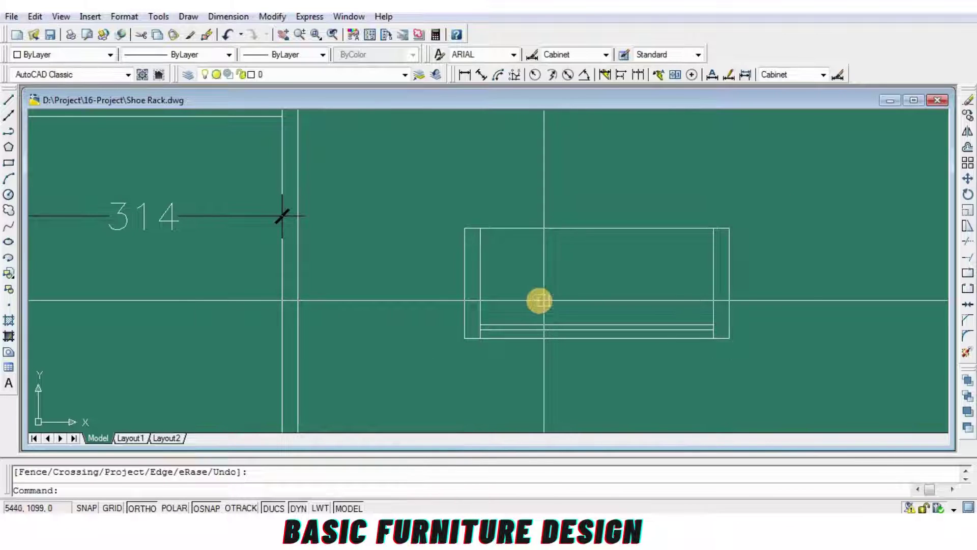
scroll(595, 306, "up", 3)
scroll(610, 321, "down", 2)
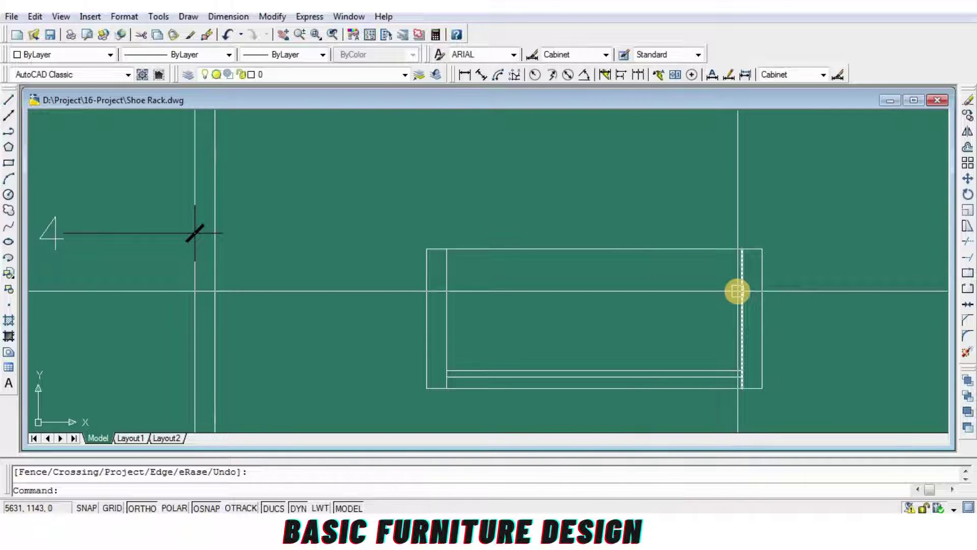
Step: Offset the rectangle's top edge 30 units downward
key("Escape")
type("o")
key("Return")
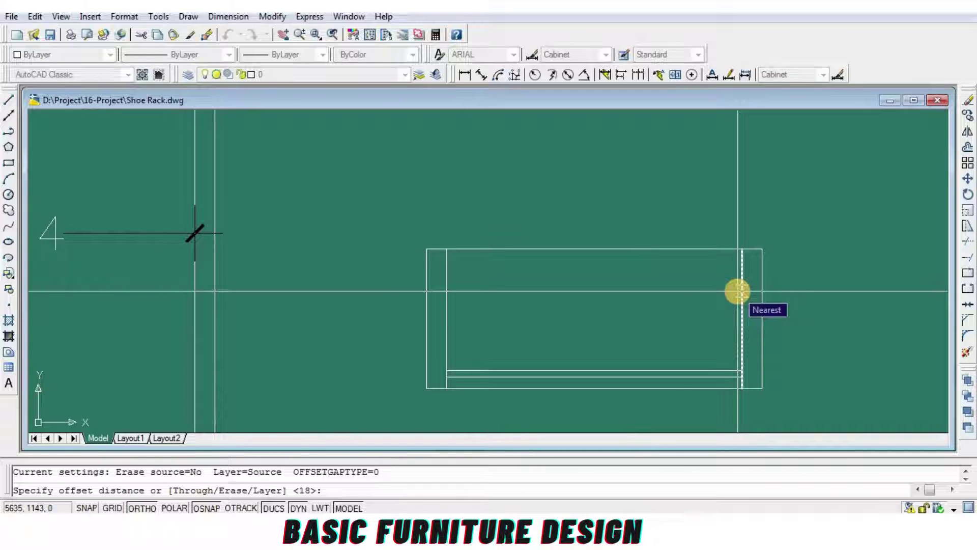
type("30")
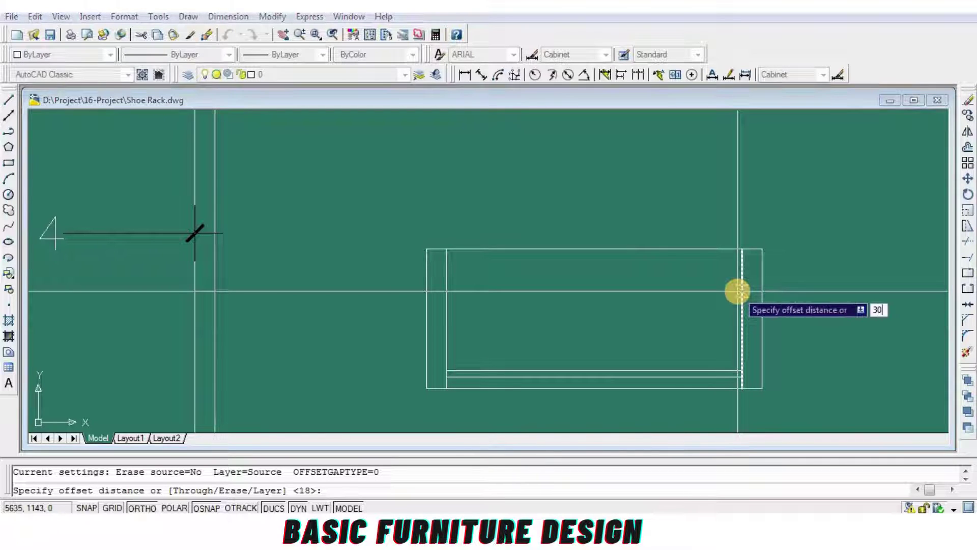
key("Return")
left_click(664, 249)
left_click(760, 295)
key("Return")
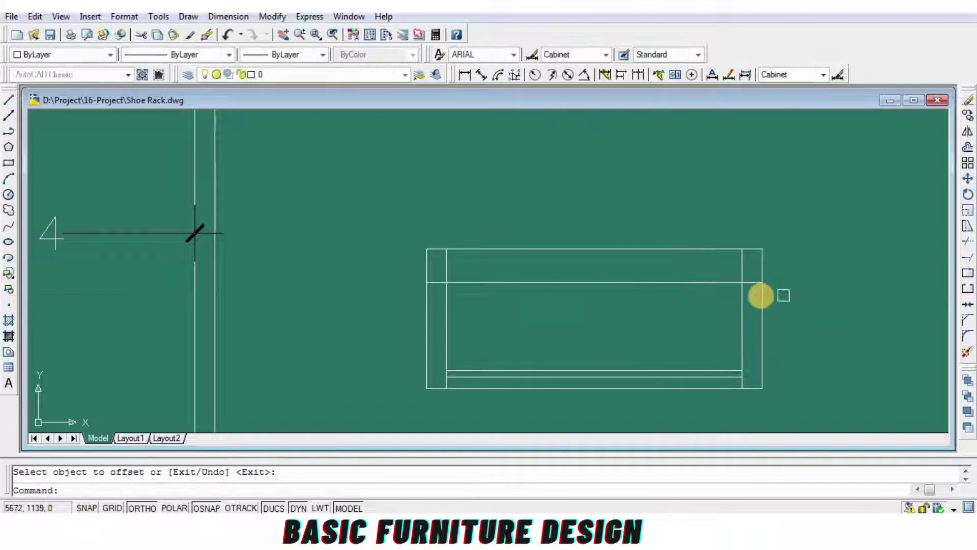
Step: Trim away the upper-right vertical segment of the shelf outline
type("TR")
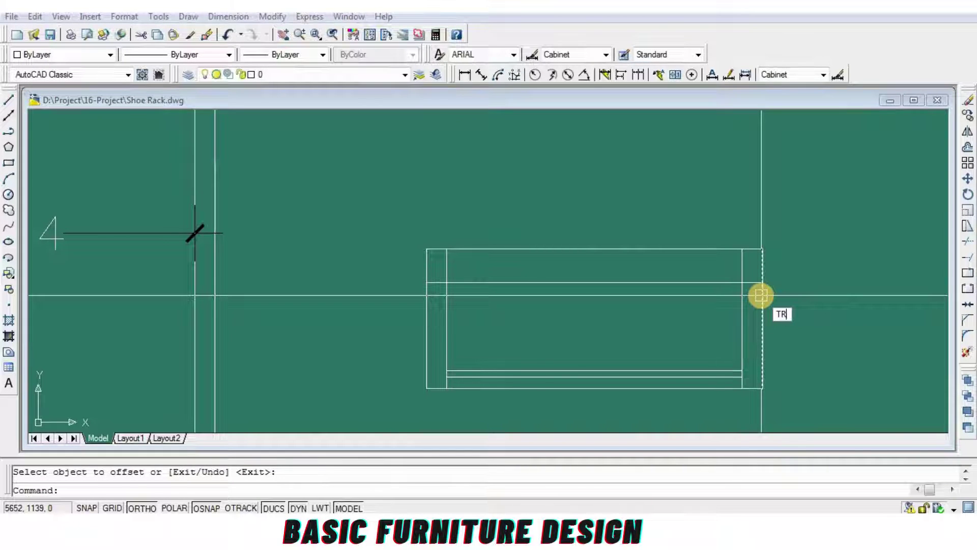
key("Return")
key("Return")
scroll(766, 275, "up", 3)
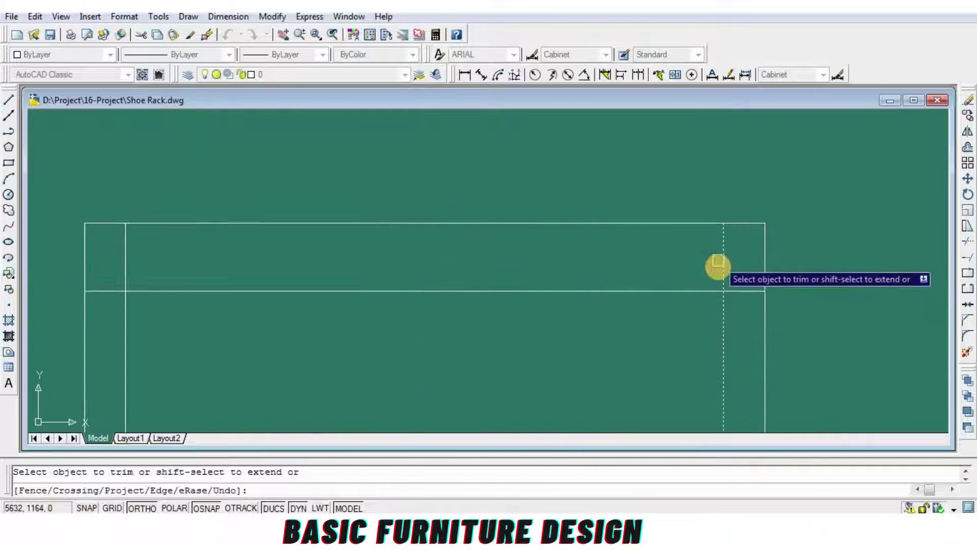
key("Return")
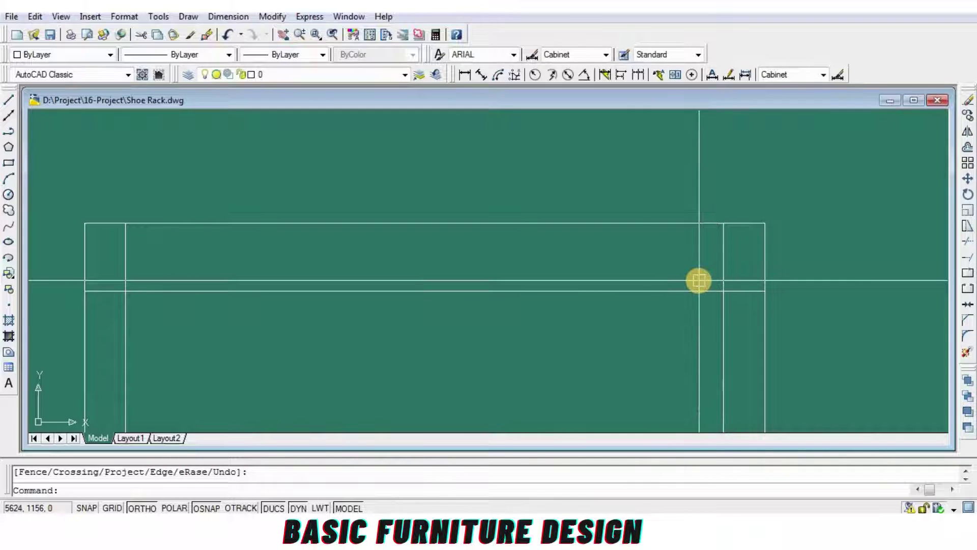
type("TR")
key("Return")
left_click(682, 291)
key("Return")
left_click(634, 262)
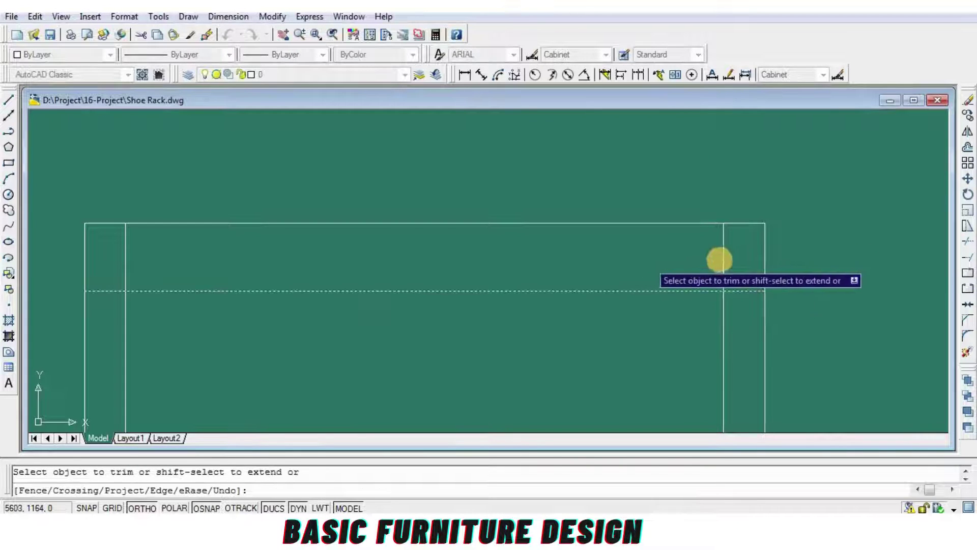
left_click(764, 260)
scroll(704, 277, "down", 4)
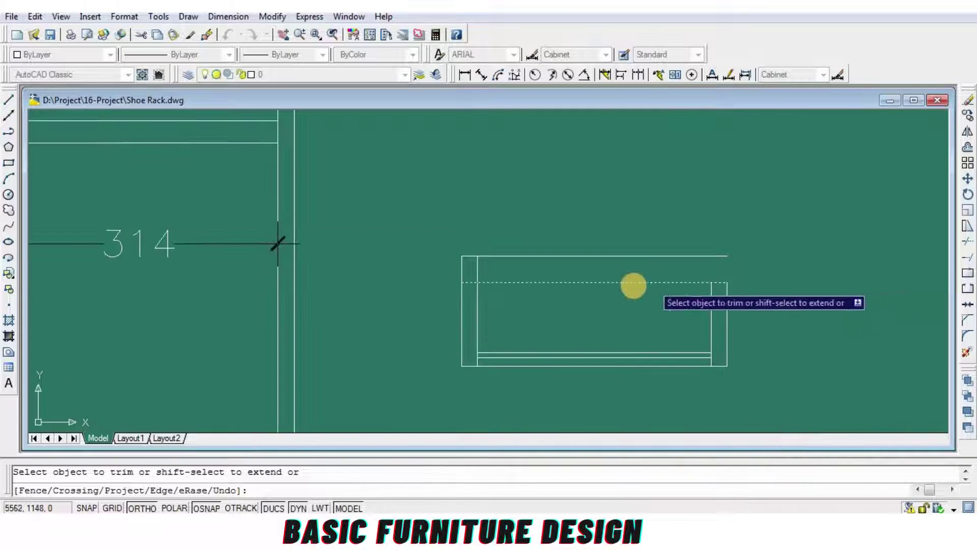
key("Return")
Step: Trim off the shelf's top edge against the horizontal and right vertical lines
key("Return")
left_click(712, 306)
left_click(684, 282)
key("Return")
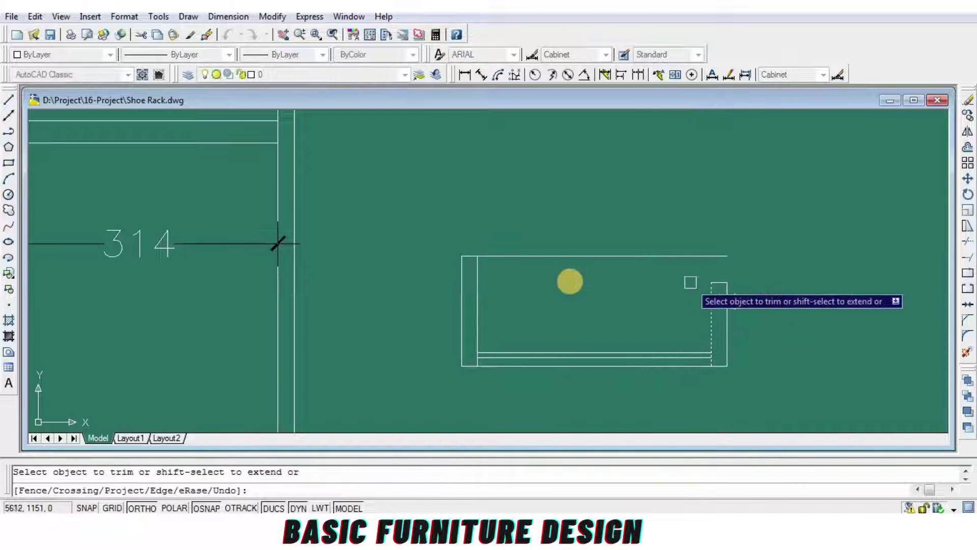
key("Return")
key("Return")
key("Return")
left_click(602, 255)
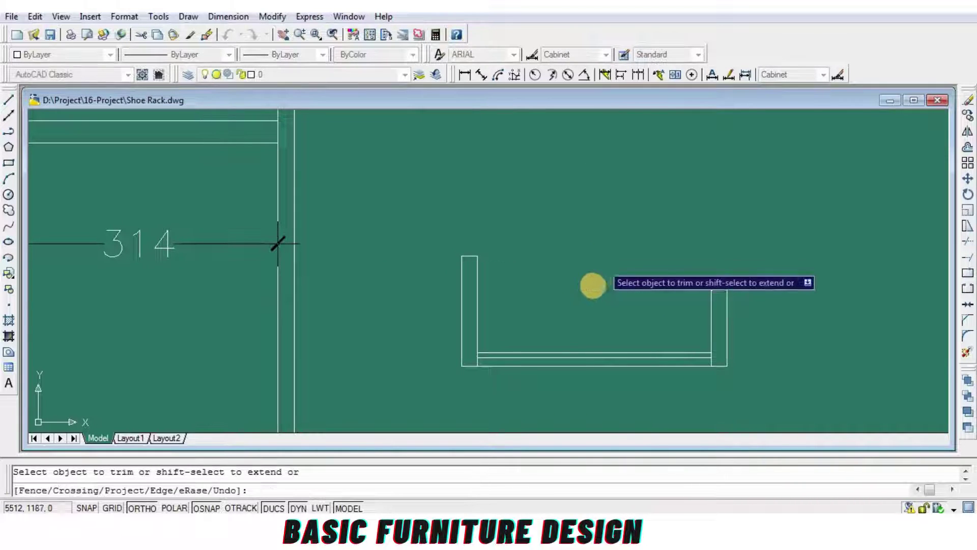
key("Return")
scroll(628, 308, "down", 1)
scroll(632, 308, "up", 2)
Step: Draw a line between the right and left posts to close the shelf top
type("L")
key("Return")
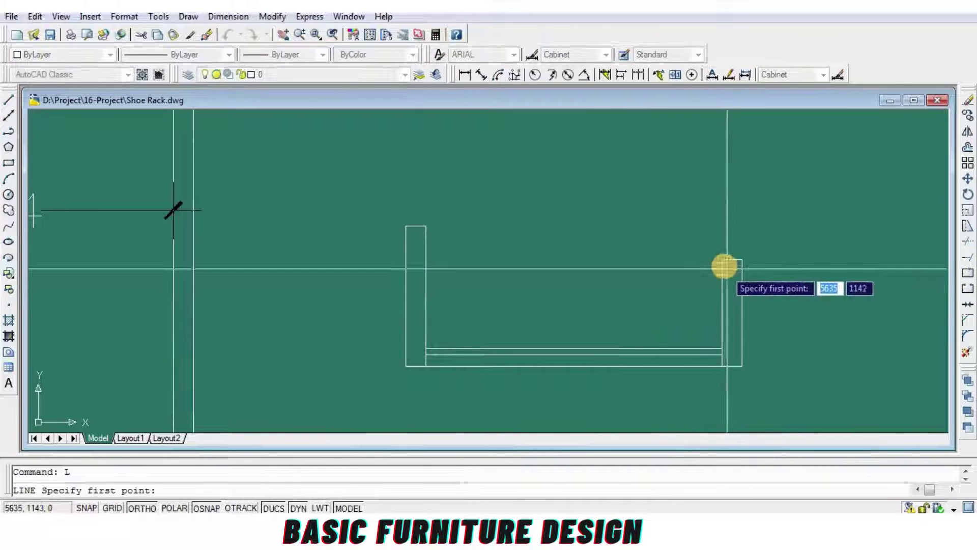
left_click(721, 260)
left_click(426, 259)
Step: Offset the left inner vertical line 18 units to the right
key("Return")
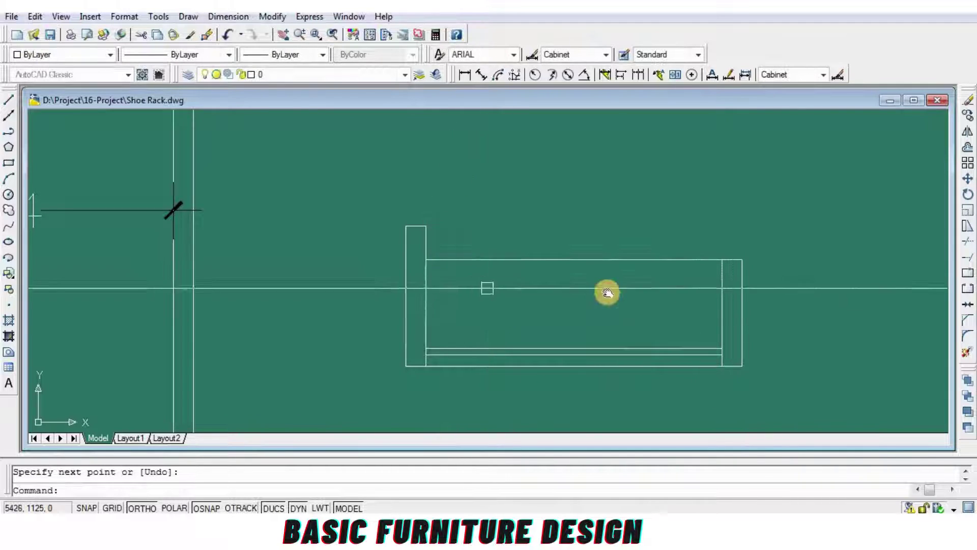
scroll(607, 292, "up", 1)
middle_click_drag(569, 297, 539, 301)
type("o")
key("Return")
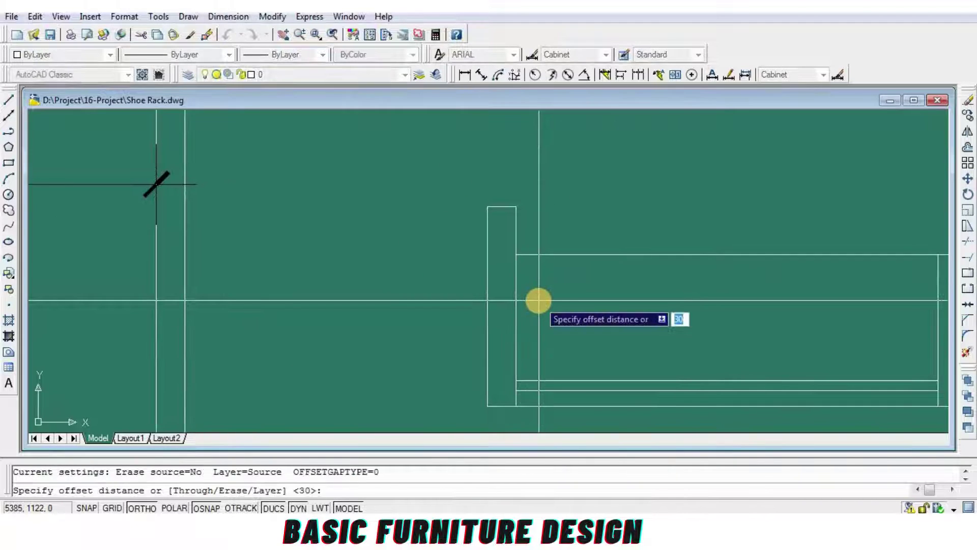
type("18")
key("Return")
left_click(517, 304)
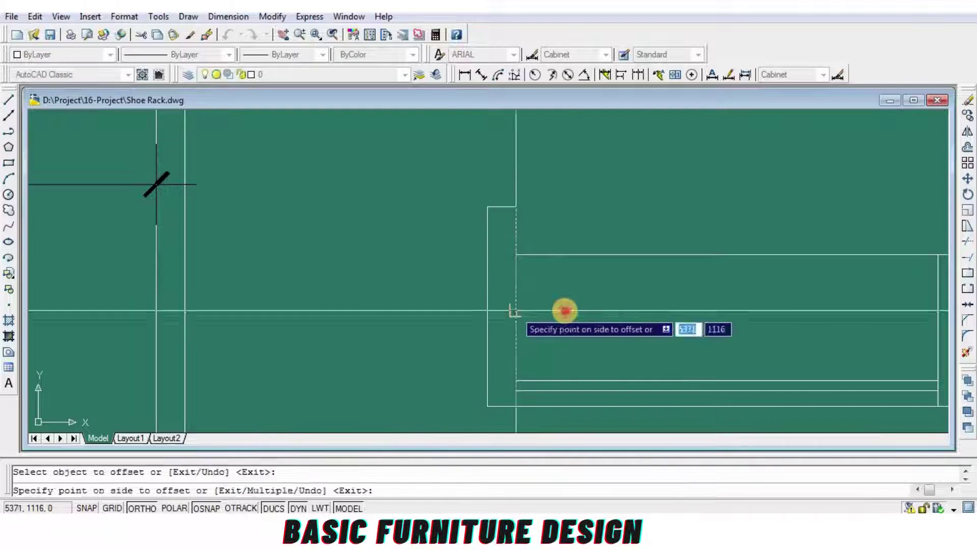
left_click(564, 353)
Step: Trim the new vertical line's lower end at the bottom line
key("Return")
type("tr")
key("Return")
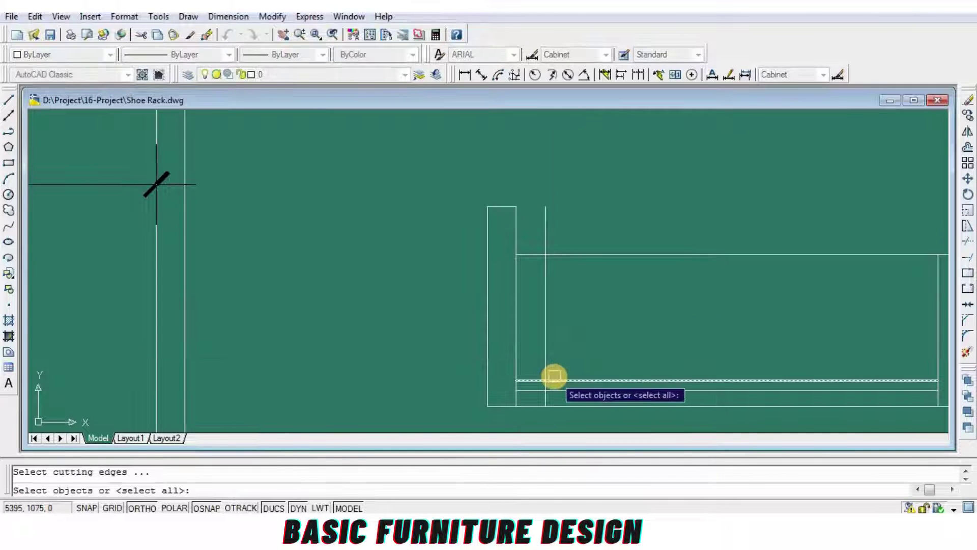
left_click(555, 375)
key("Return")
scroll(552, 394, "up", 3)
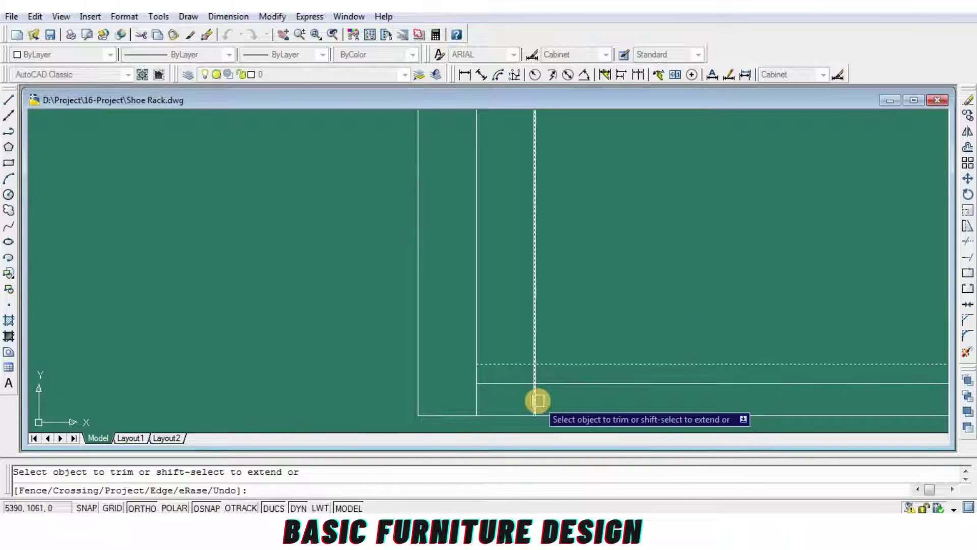
scroll(509, 353, "down", 5)
scroll(517, 337, "up", 3)
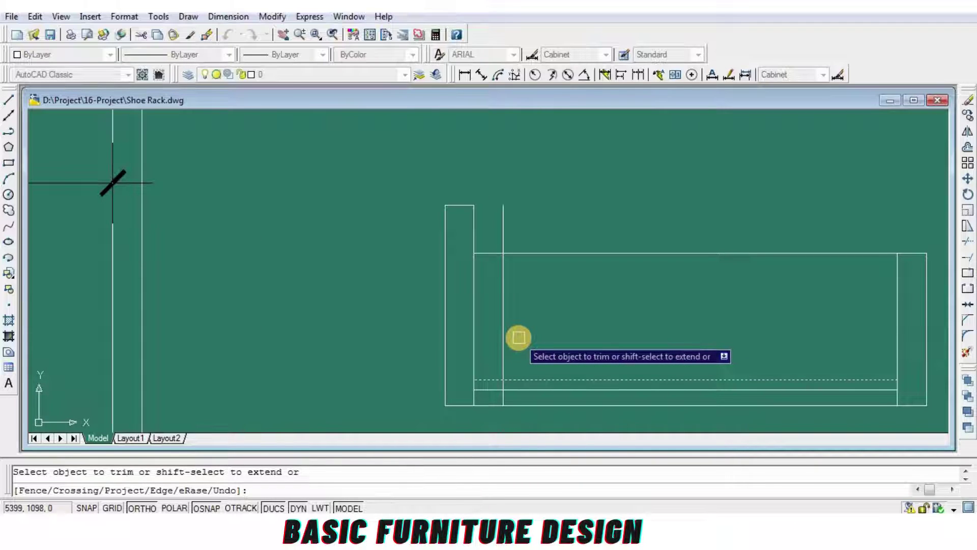
left_click(504, 395)
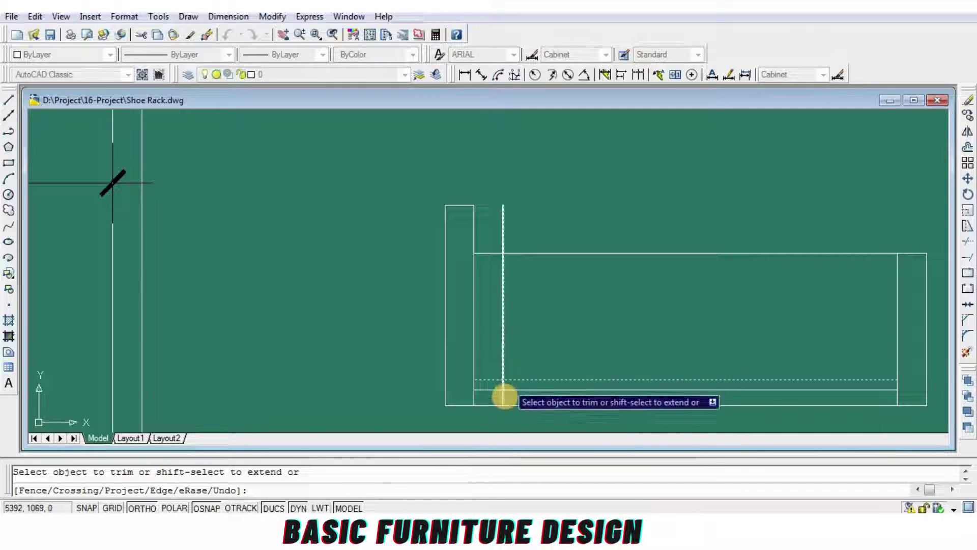
key("Return")
key("Return")
Step: Trim the new line's stub above the top horizontal edge
key("Return")
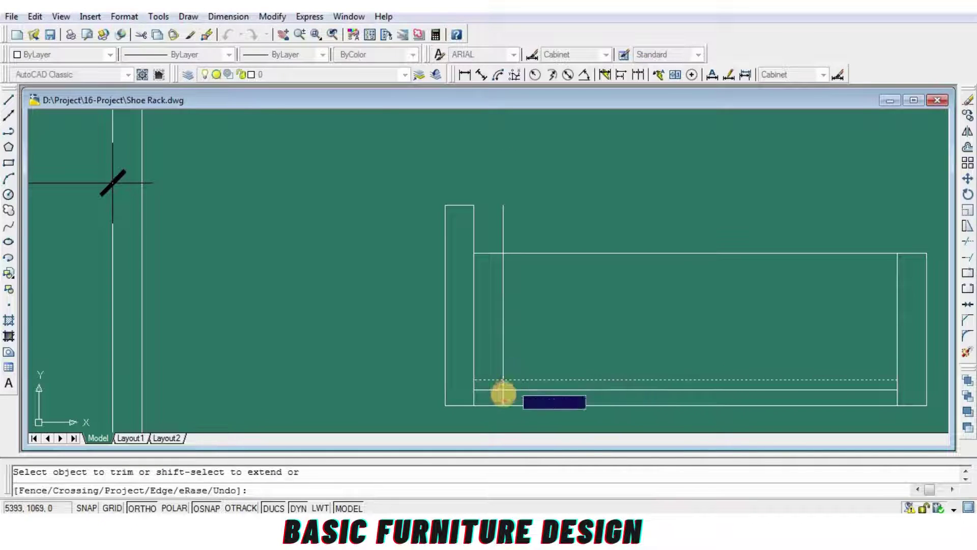
left_click(504, 395)
key("Return")
type("tr")
key("Return")
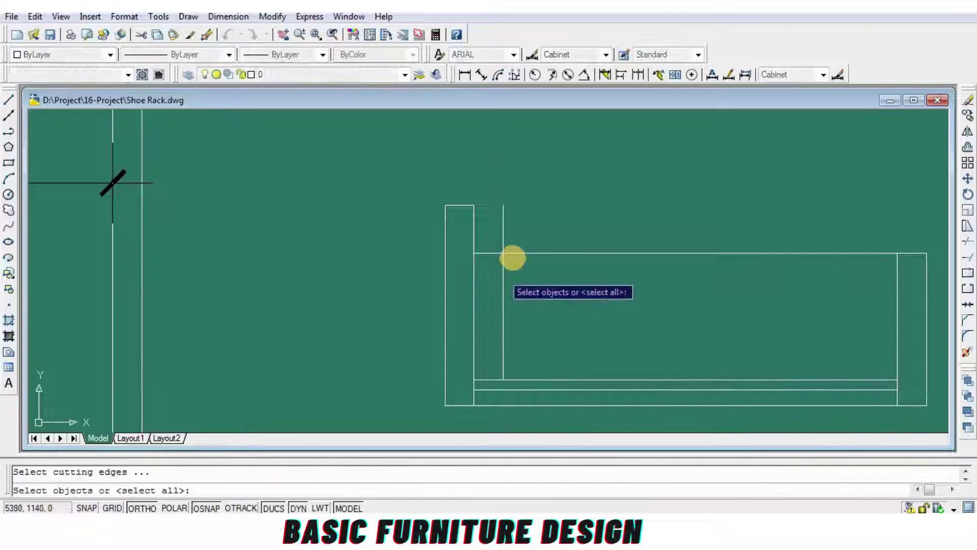
left_click(512, 253)
key("Return")
left_click(503, 232)
key("Return")
Step: Recentre the shelf drawing and window-select all the side-view shelf lines
scroll(583, 333, "down", 3)
scroll(737, 345, "up", 3)
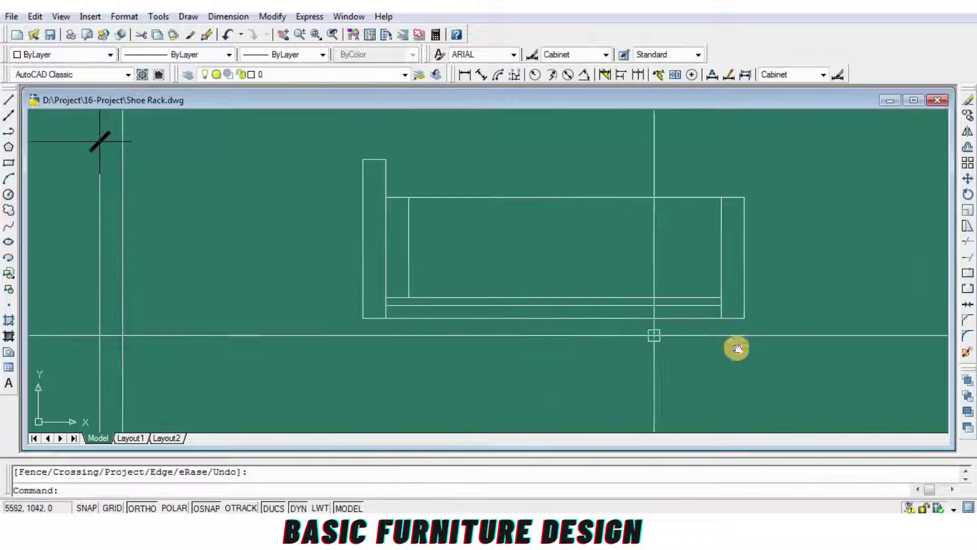
middle_click_drag(737, 344, 802, 306)
scroll(802, 285, "up", 2)
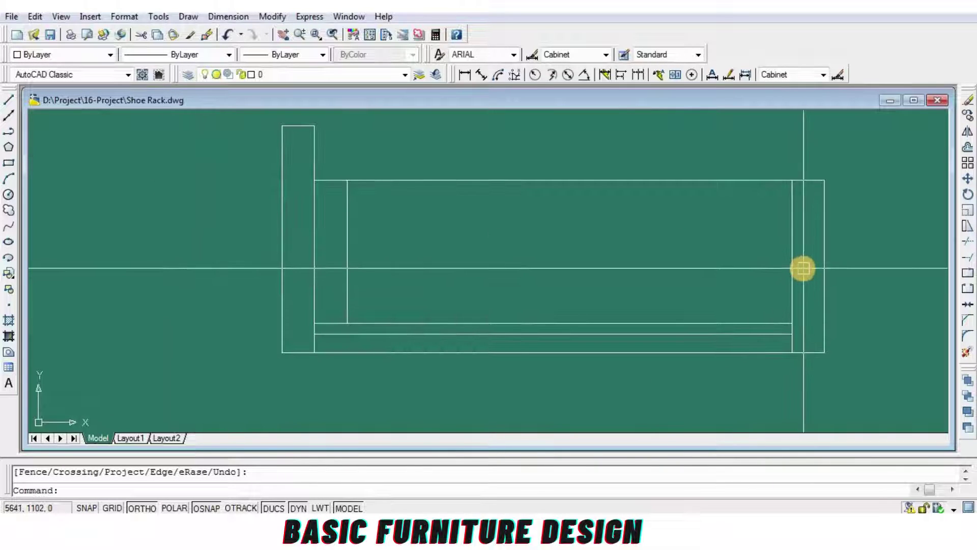
left_click(803, 267)
left_click(319, 343)
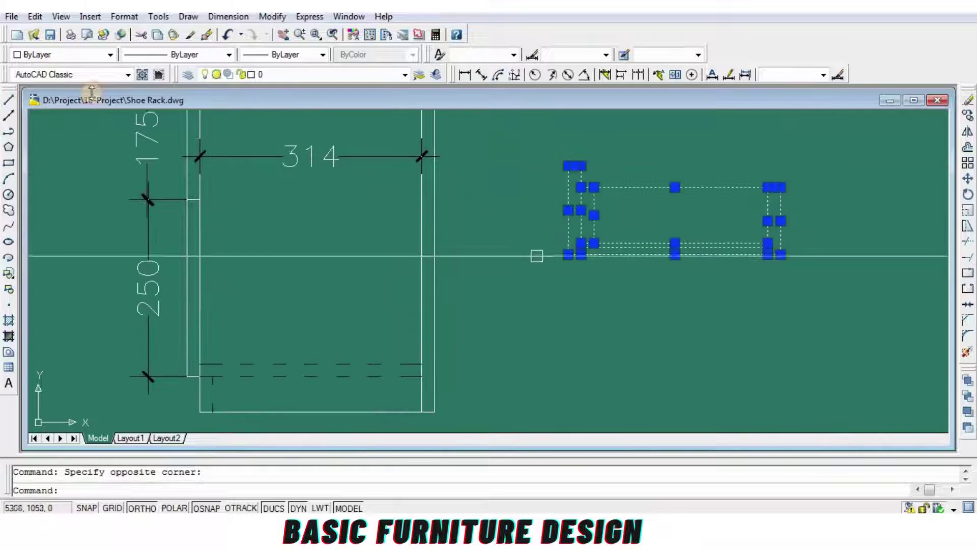
Step: Set the selected shelf lines to the dashed ACAD_ISO03W100 linetype and colour 250
left_click(167, 55)
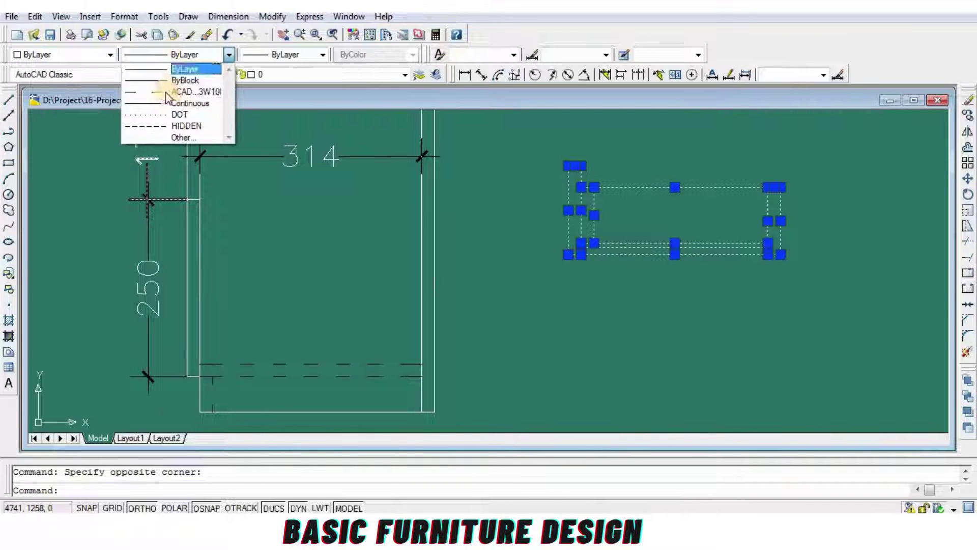
left_click(196, 92)
left_click(61, 54)
left_click(51, 159)
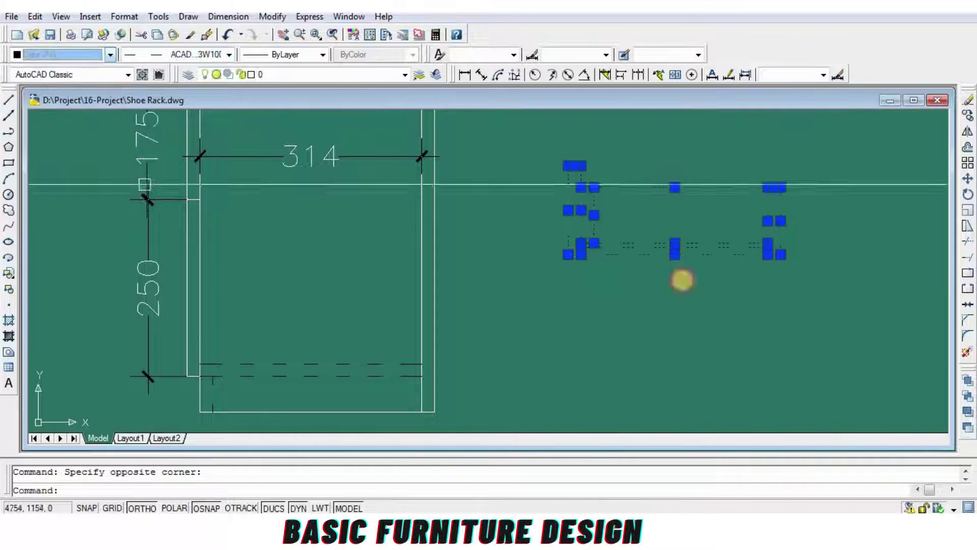
Step: Save the drawing and bring the dashed shelf into view
left_click(53, 36)
scroll(689, 307, "up", 2)
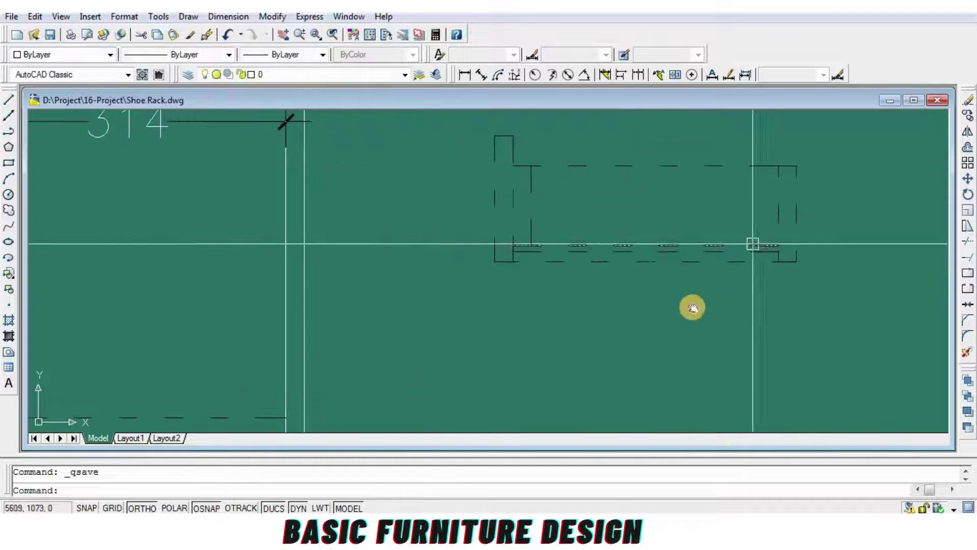
scroll(717, 307, "down", 2)
middle_click_drag(717, 307, 595, 346)
scroll(601, 336, "up", 2)
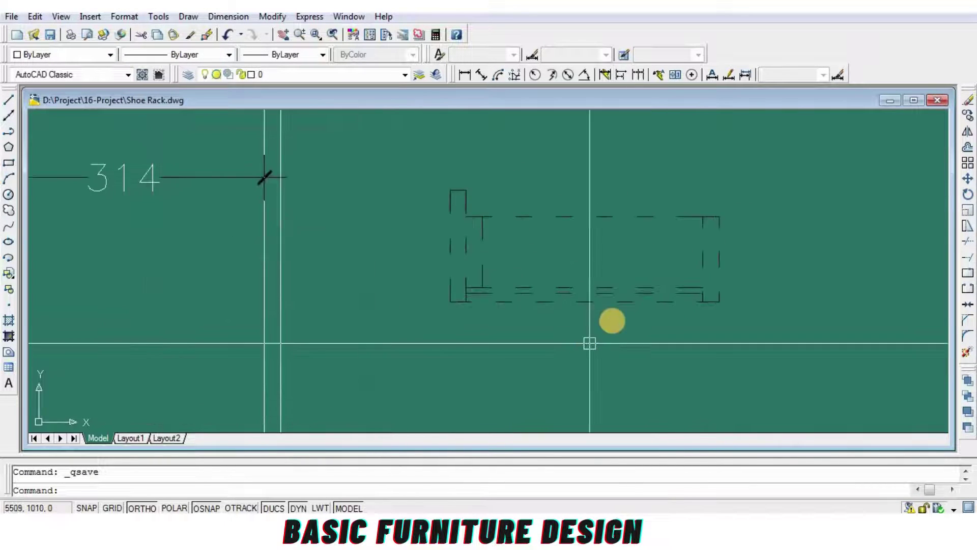
Step: Match properties from a solid line onto the drawer's bottom line so it becomes solid
type("MA")
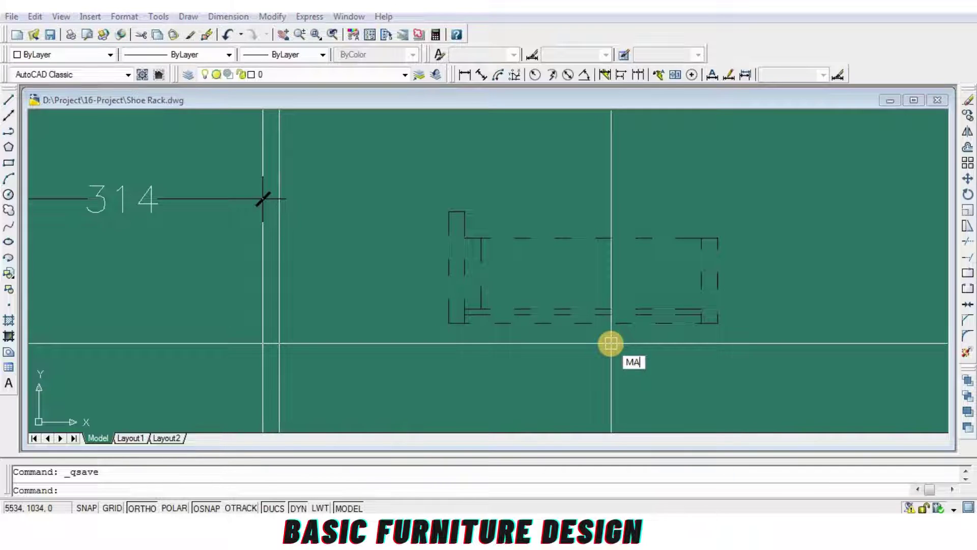
key("Return")
left_click(260, 305)
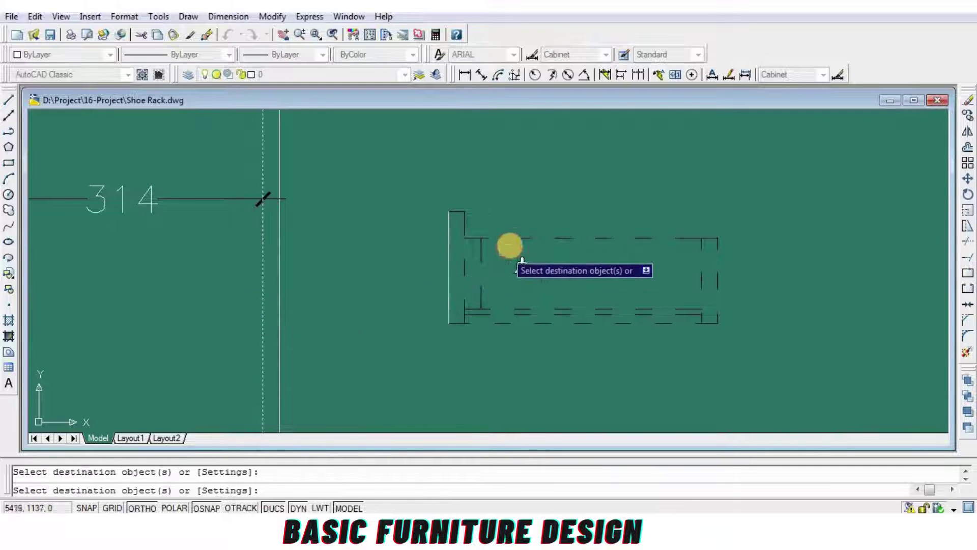
left_click(509, 321)
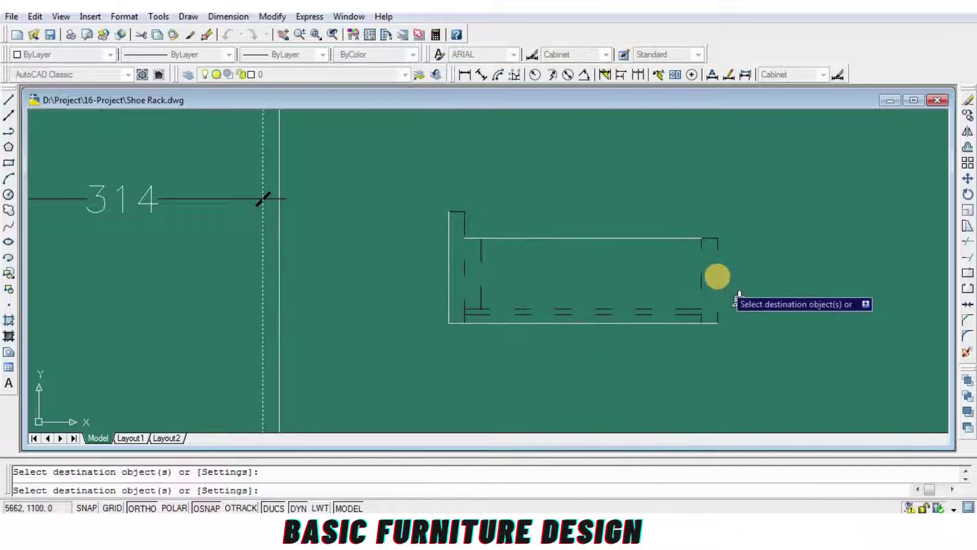
key("Return")
scroll(693, 312, "up", 2)
scroll(578, 340, "down", 3)
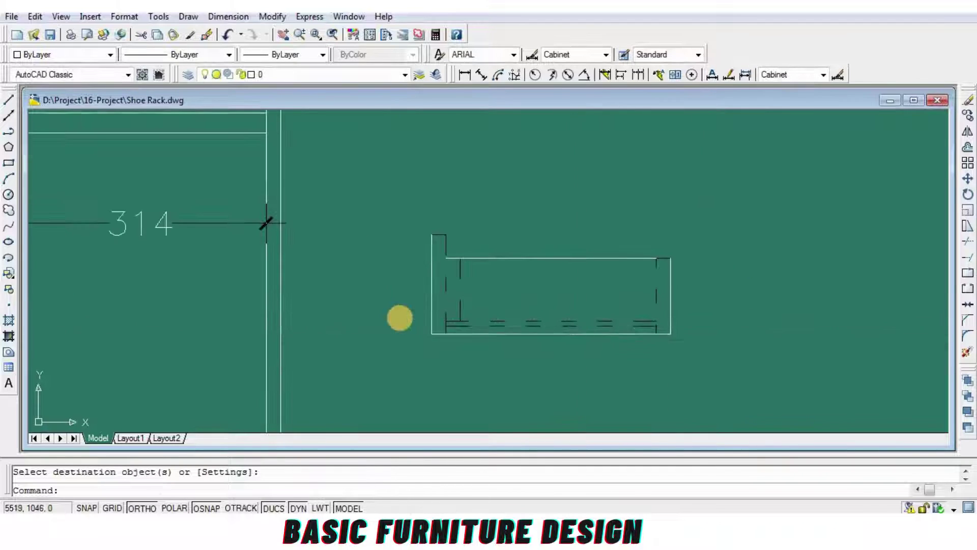
scroll(400, 312, "up", 2)
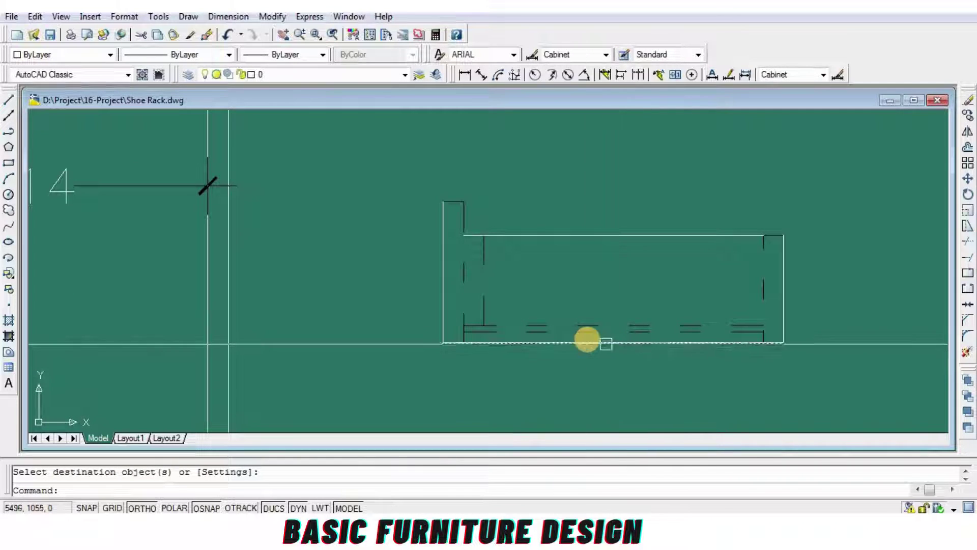
Step: Set the drawer piece's bottom, left and top lines to colour 250
left_click(501, 342)
left_click(443, 305)
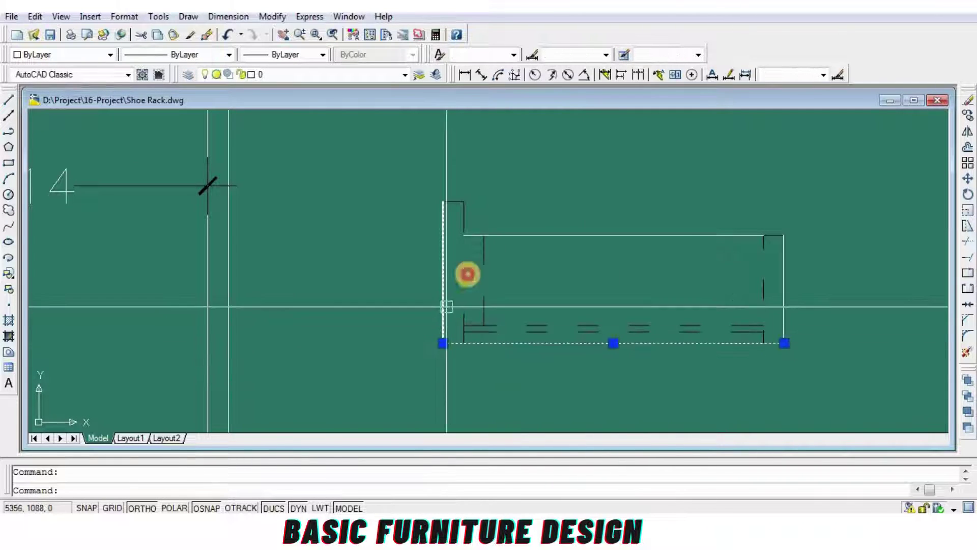
left_click(517, 235)
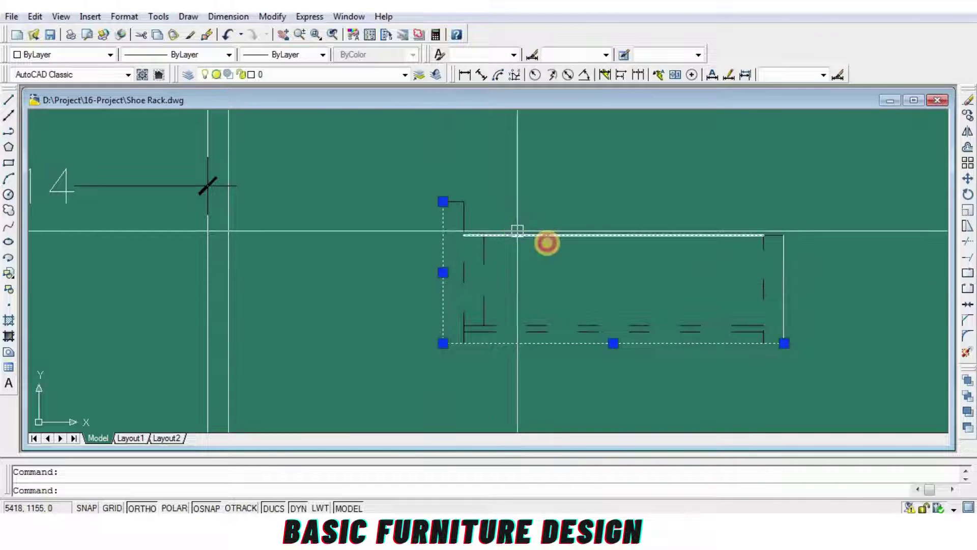
left_click(97, 56)
left_click(45, 172)
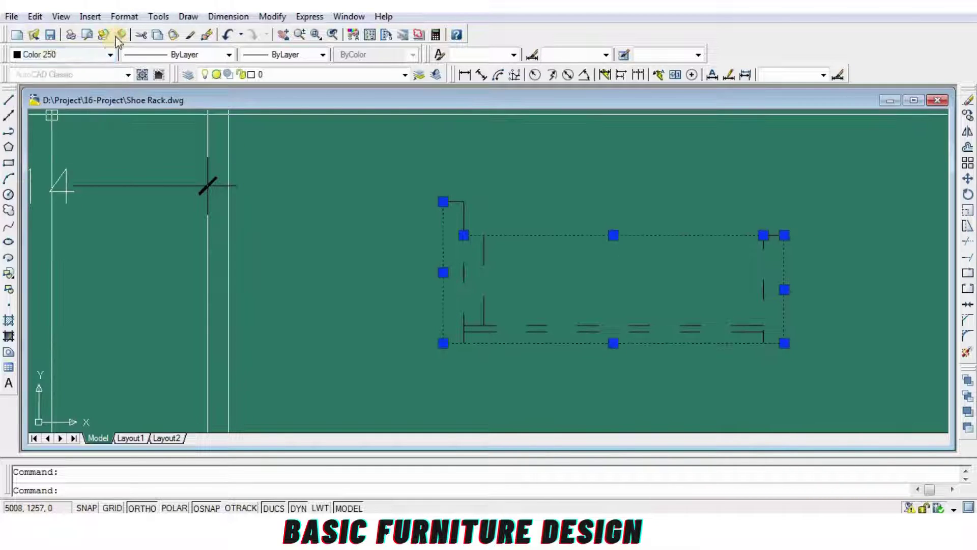
Step: Save the shoe rack drawing
left_click(49, 34)
scroll(759, 322, "down", 4)
scroll(735, 323, "down", 2)
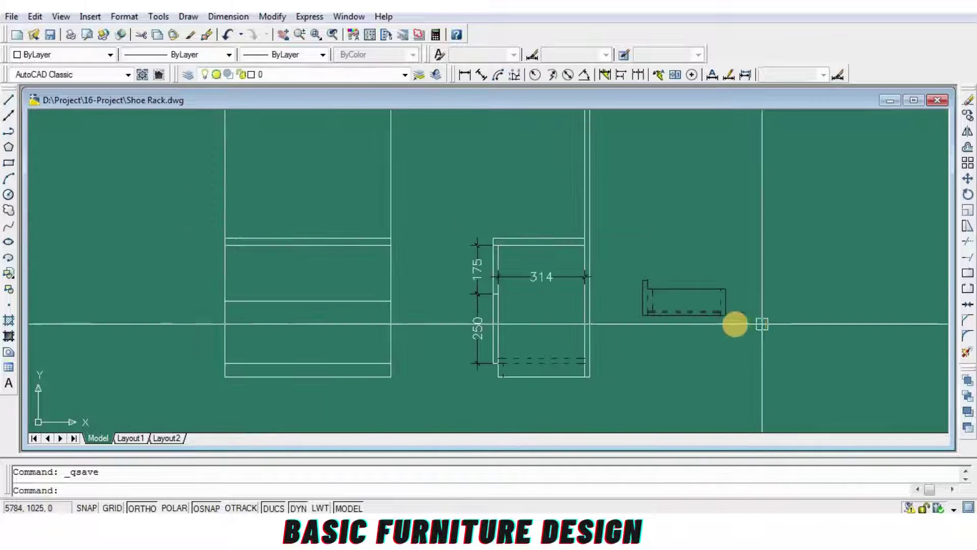
scroll(698, 327, "up", 5)
type("B")
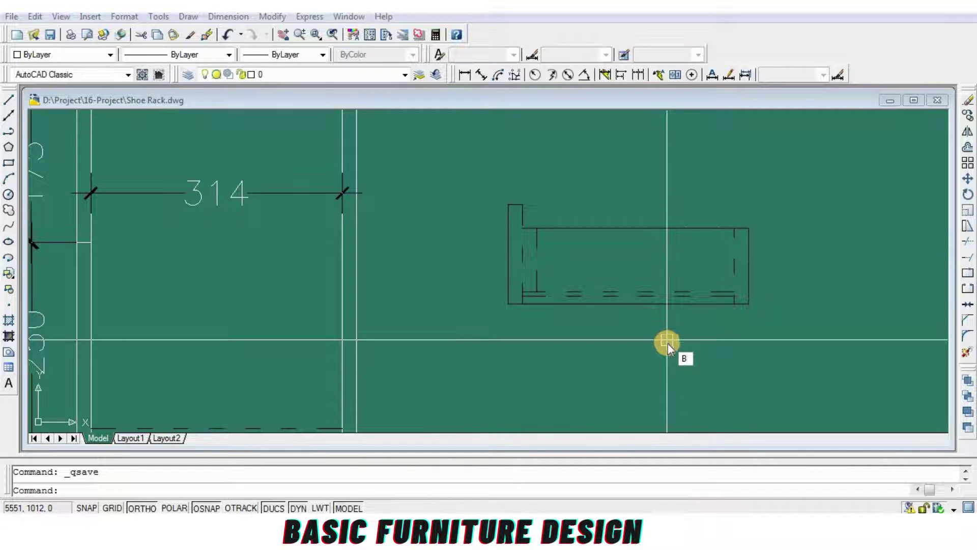
Step: Cancel the Block dialog and copy the drawer piece directly below the original
key("Return")
left_click(501, 123)
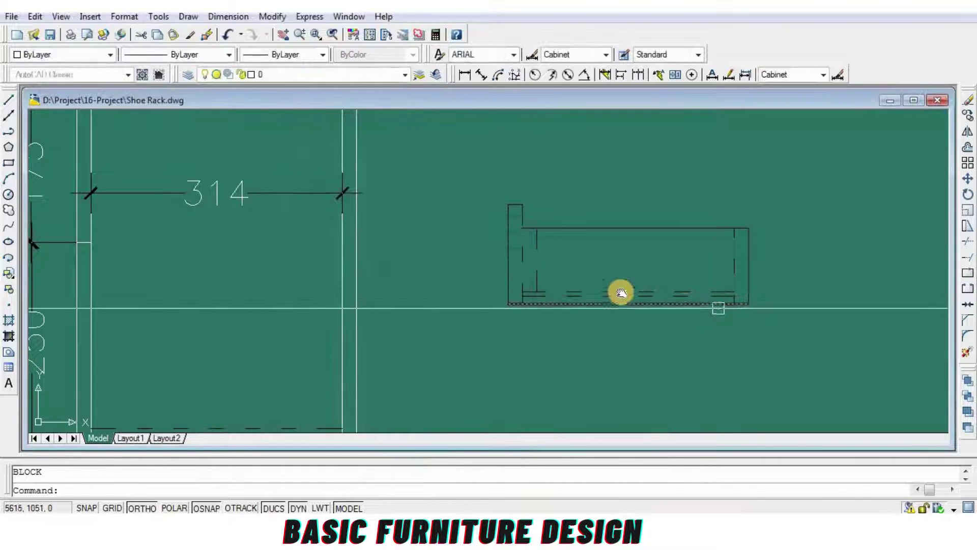
type("co")
key("Return")
left_click(726, 164)
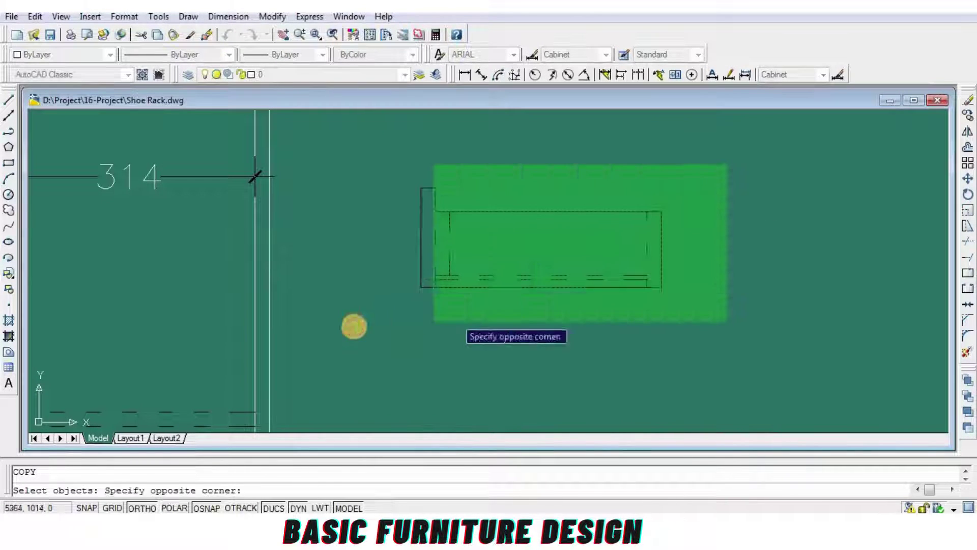
left_click(431, 324)
scroll(515, 243, "down", 4)
key("Return")
left_click(662, 260)
left_click(656, 300)
key("Return")
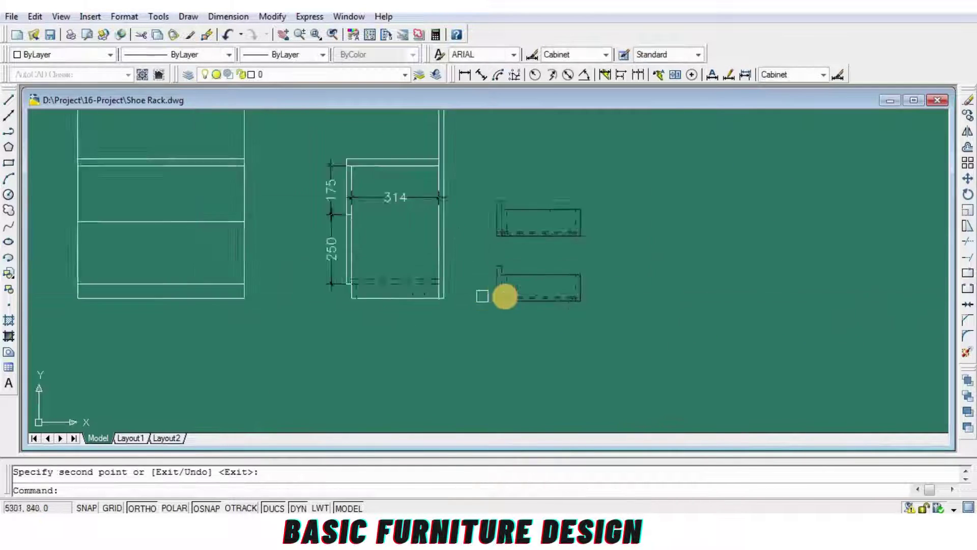
Step: Add 125 height dimensions to both the upper and lower drawer fronts
scroll(465, 236, "up", 5)
middle_click_drag(464, 236, 473, 292)
middle_click_drag(468, 187, 465, 181)
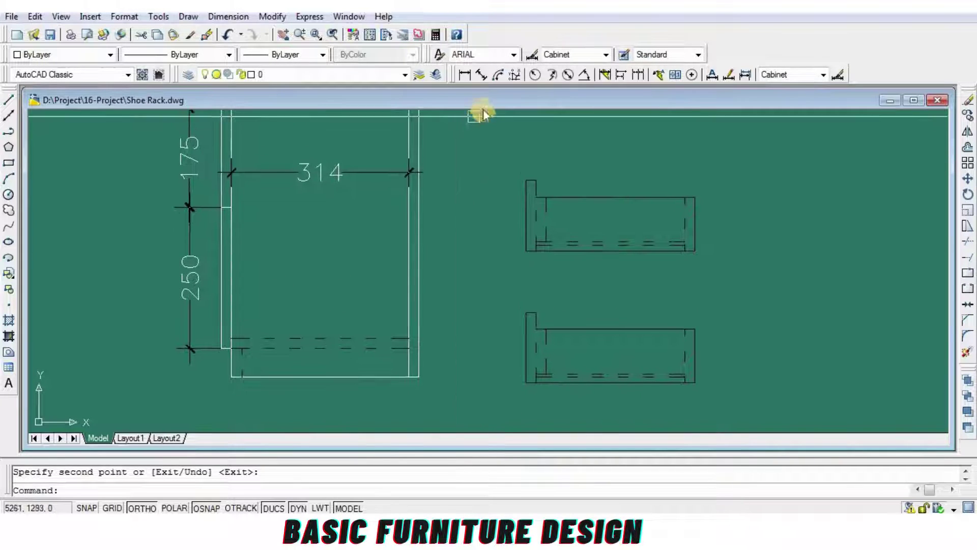
left_click(526, 250)
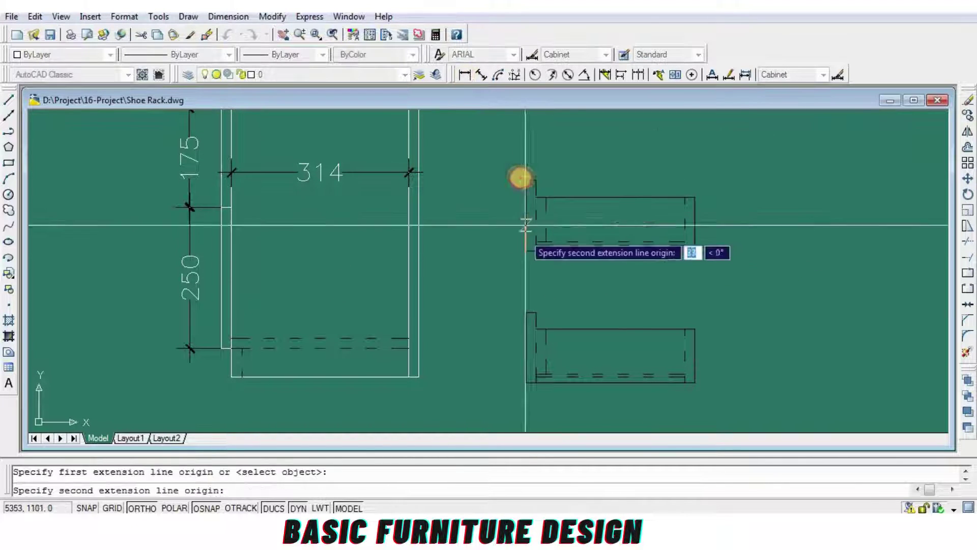
left_click(526, 179)
left_click(505, 214)
middle_click_drag(577, 333, 564, 284)
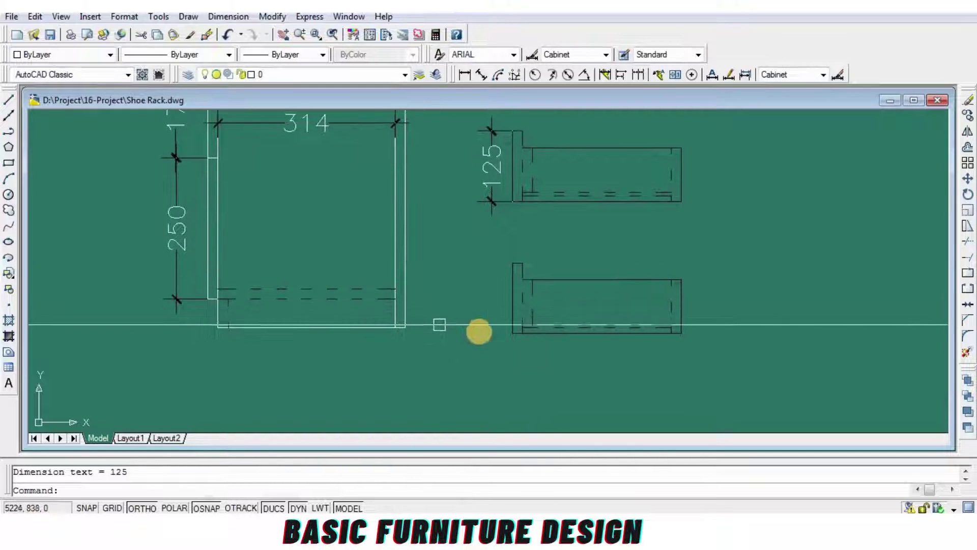
key("Return")
left_click(509, 332)
left_click(511, 264)
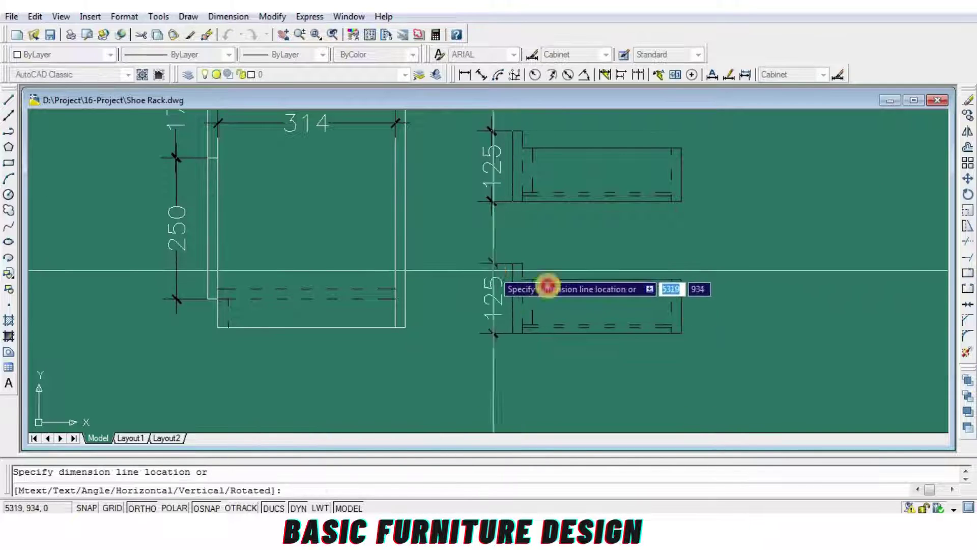
left_click(492, 285)
Step: Stretch the lower drawer down 50 to 175 high and delete its dimension
key("Return")
left_click(731, 306)
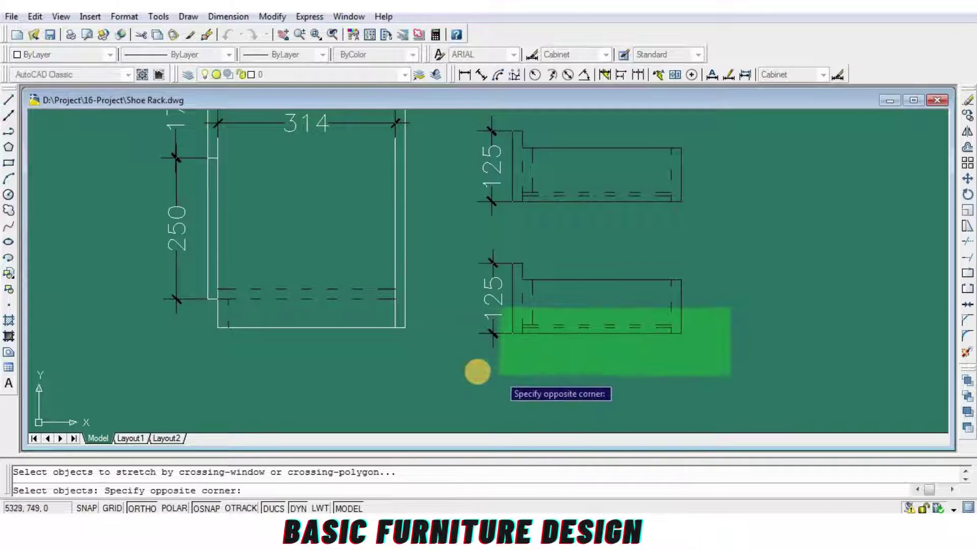
left_click(475, 371)
key("Return")
left_click(442, 363)
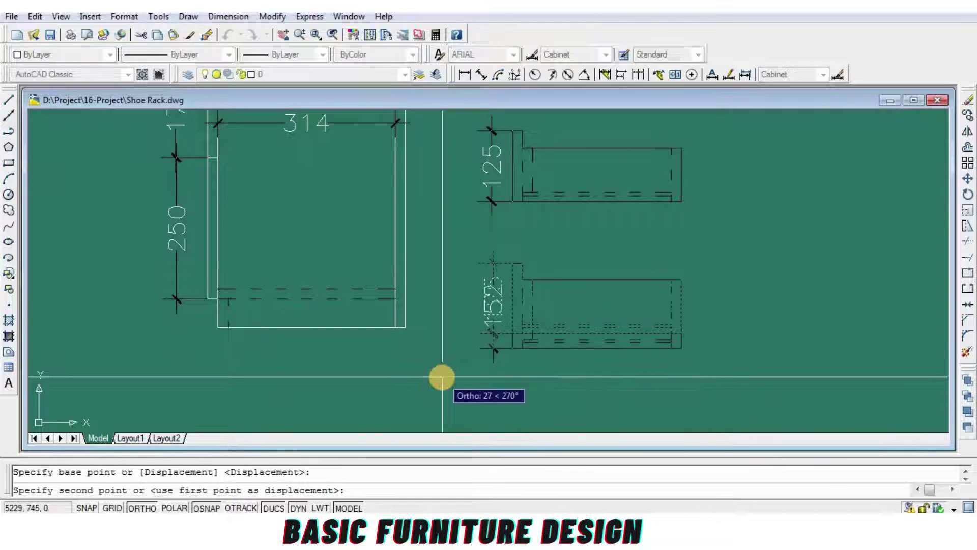
type("50")
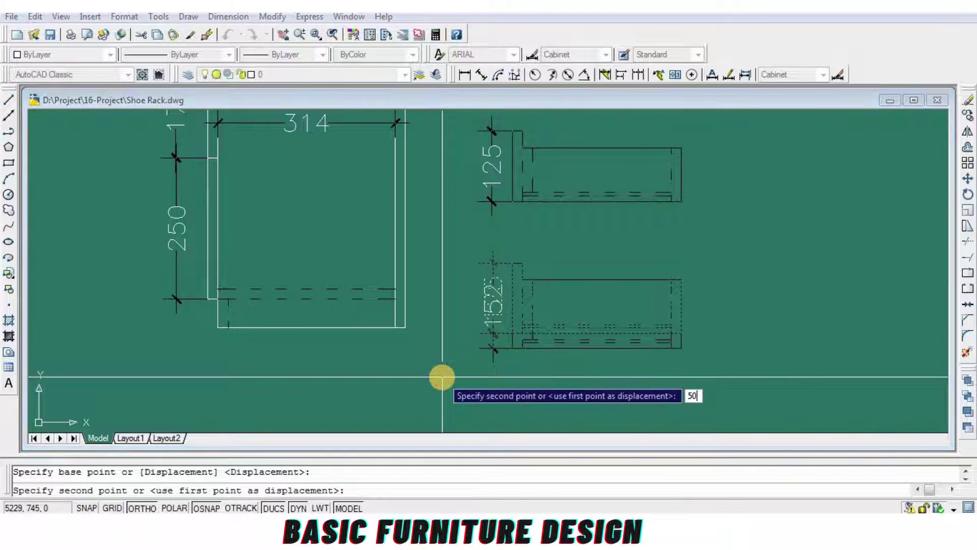
key("Return")
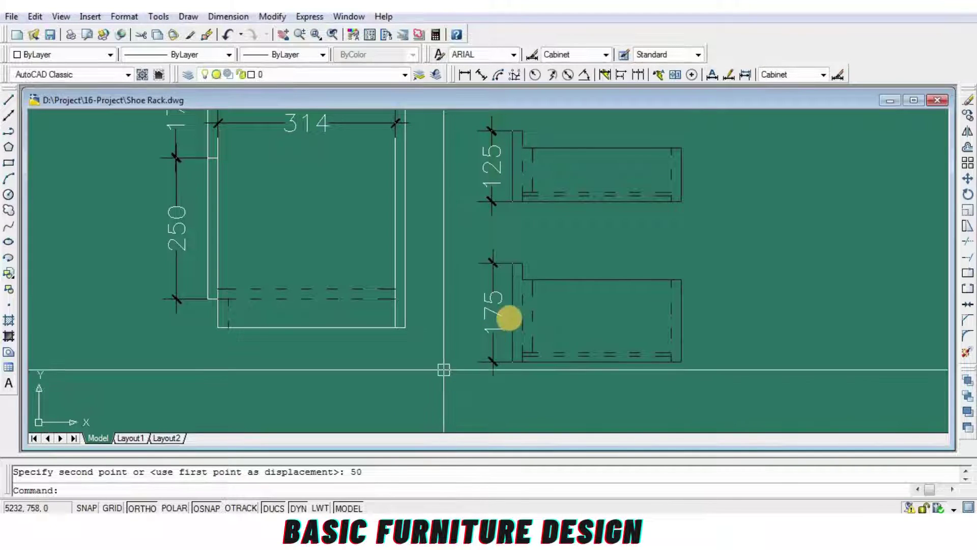
key("Return")
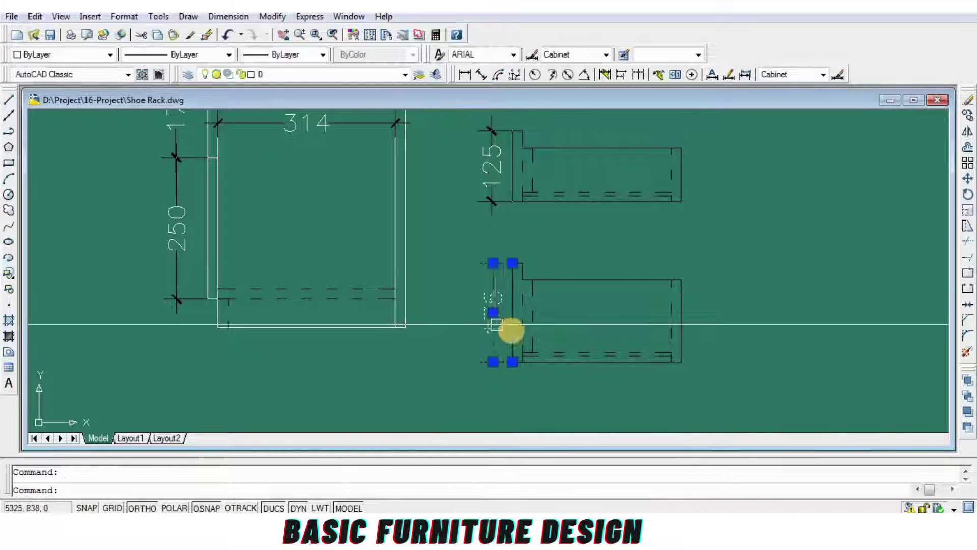
key("Delete")
scroll(711, 336, "down", 1)
scroll(731, 338, "down", 2)
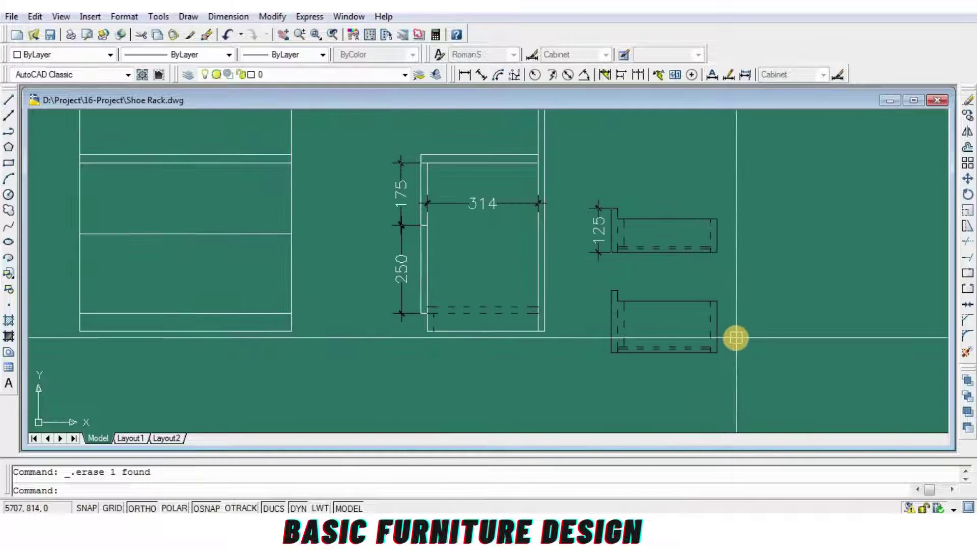
Step: Move the lower drawer piece into the cabinet side view's lower bay
type("m")
key("Return")
left_click(737, 288)
left_click(603, 353)
key("Return")
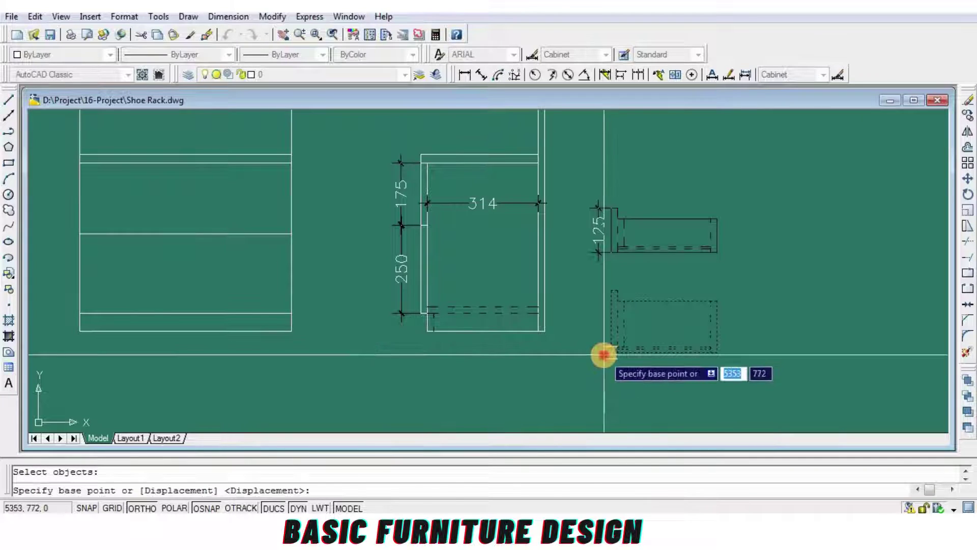
left_click(604, 355)
scroll(404, 285, "up", 5)
left_click(398, 289)
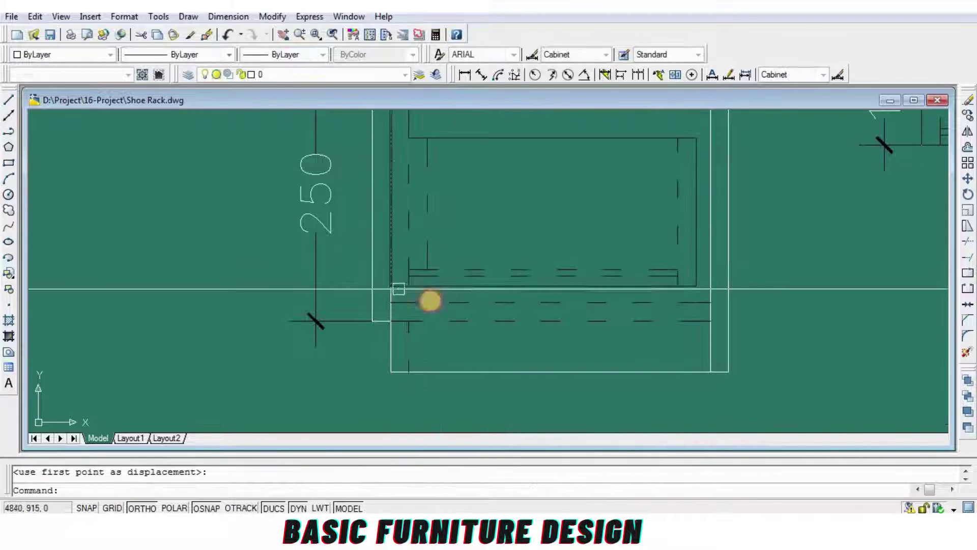
scroll(427, 290, "down", 4)
middle_click_drag(748, 251, 772, 289)
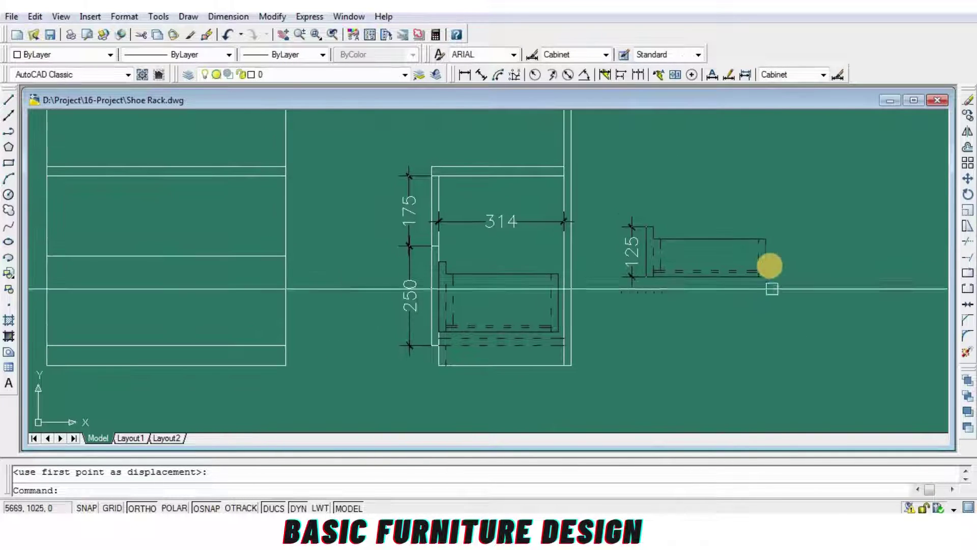
Step: Move the upper drawer piece into the cabinet's upper bay by its lower-left corner
type("m")
key("Return")
left_click(789, 210)
left_click(605, 295)
key("Return")
scroll(636, 237, "up", 3)
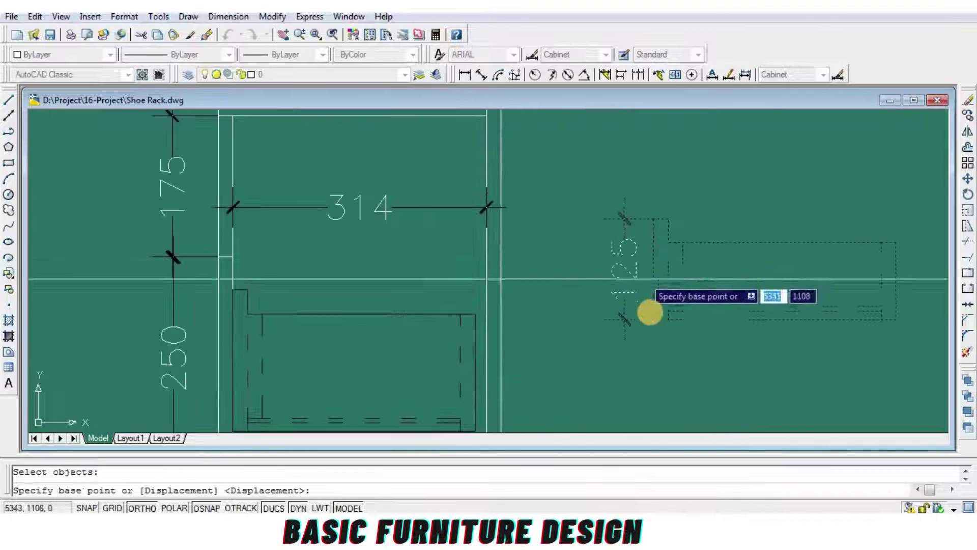
left_click(653, 320)
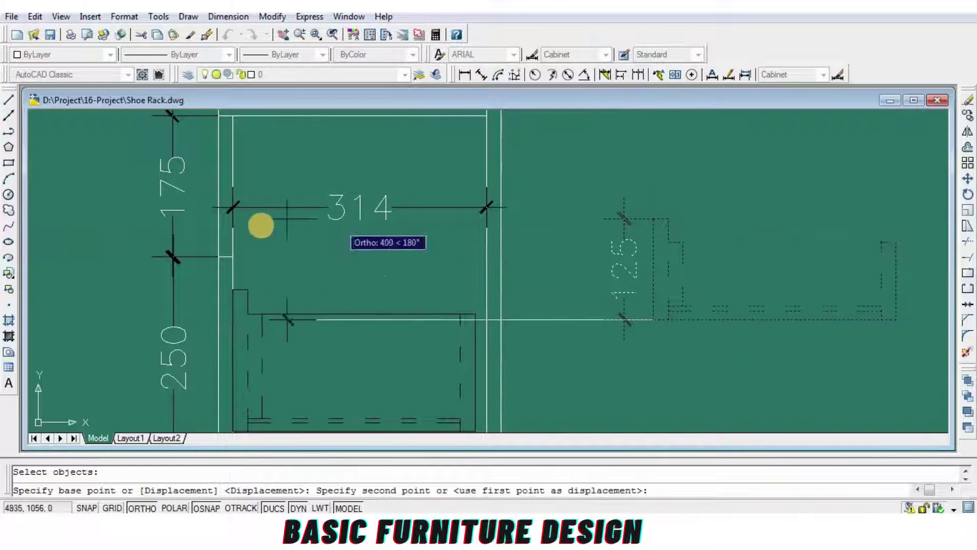
left_click(238, 242)
scroll(550, 257, "down", 1)
scroll(593, 268, "down", 1)
Step: Erase the side view's vertical 175, 125 and 250 dimensions
key("Return")
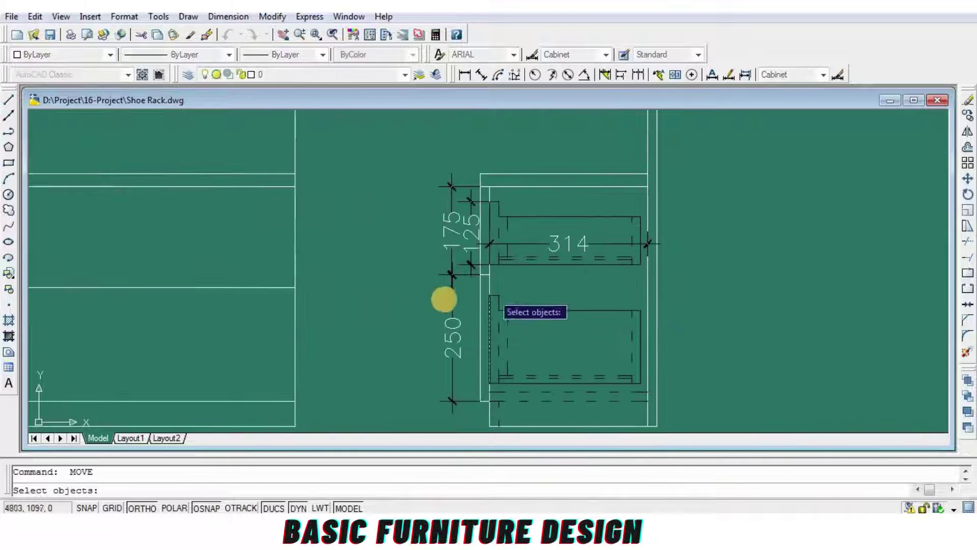
scroll(435, 235, "up", 3)
key("Escape")
scroll(448, 216, "down", 2)
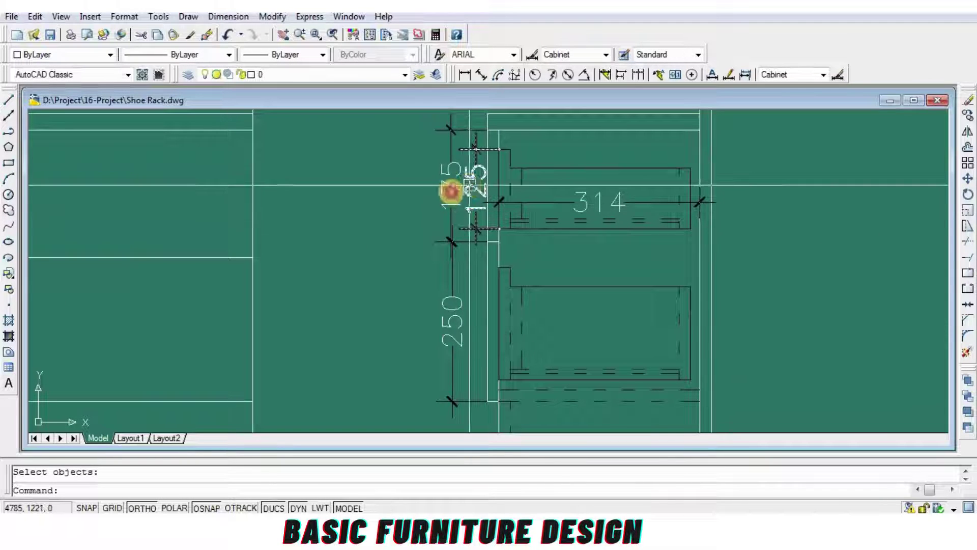
left_click(451, 191)
left_click(418, 307)
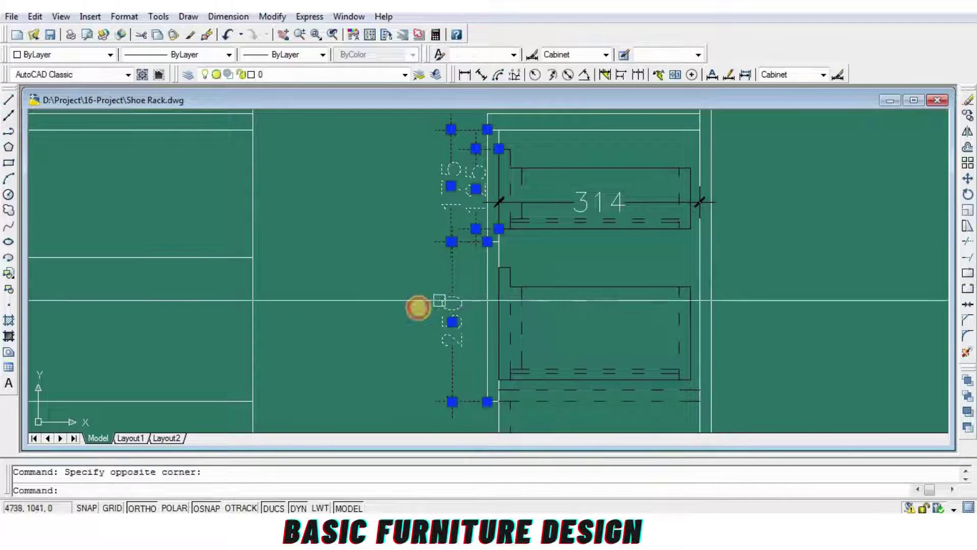
left_click(965, 102)
scroll(657, 318, "up", 2)
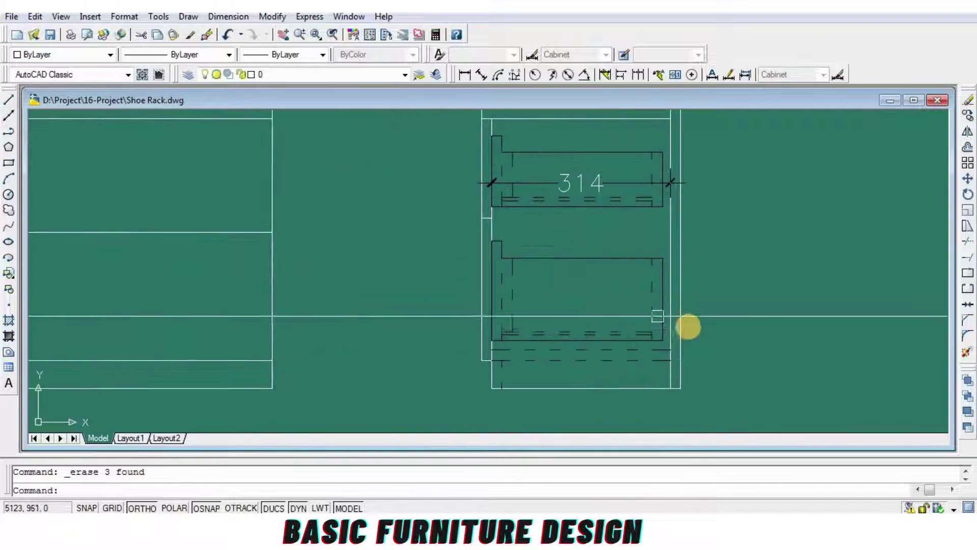
middle_click_drag(580, 276, 552, 286)
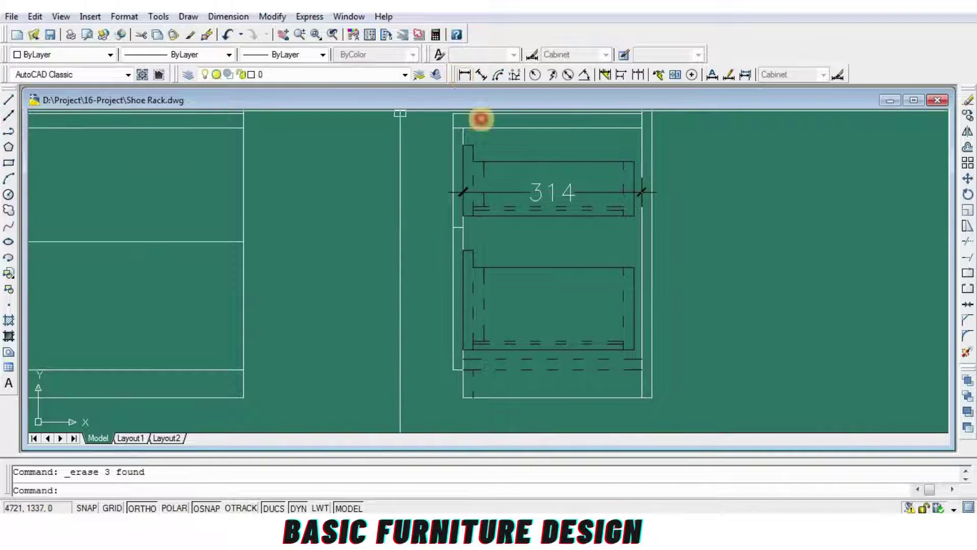
Step: Add vertical linear dimensions of 145 on the lower drawer and 95 on the upper drawer
left_click(464, 75)
scroll(519, 316, "up", 2)
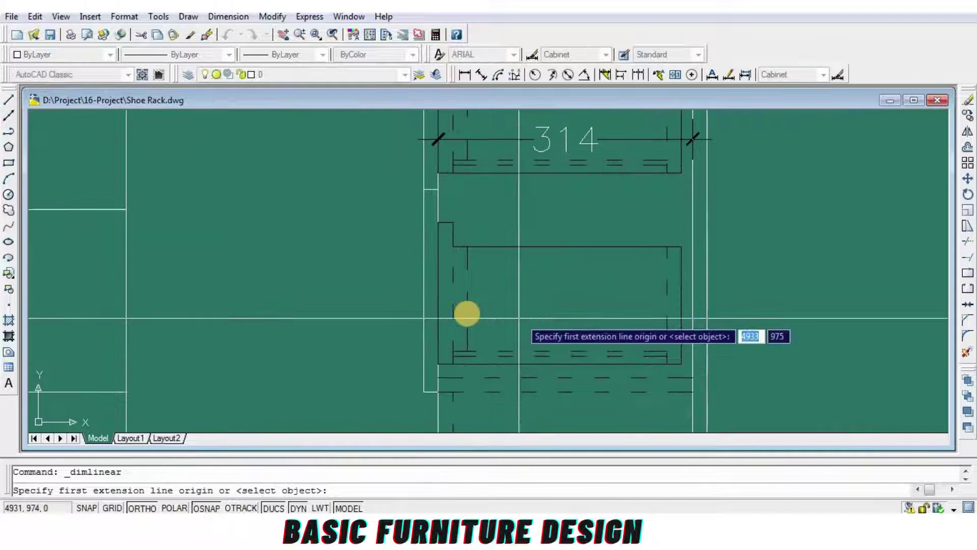
left_click(682, 364)
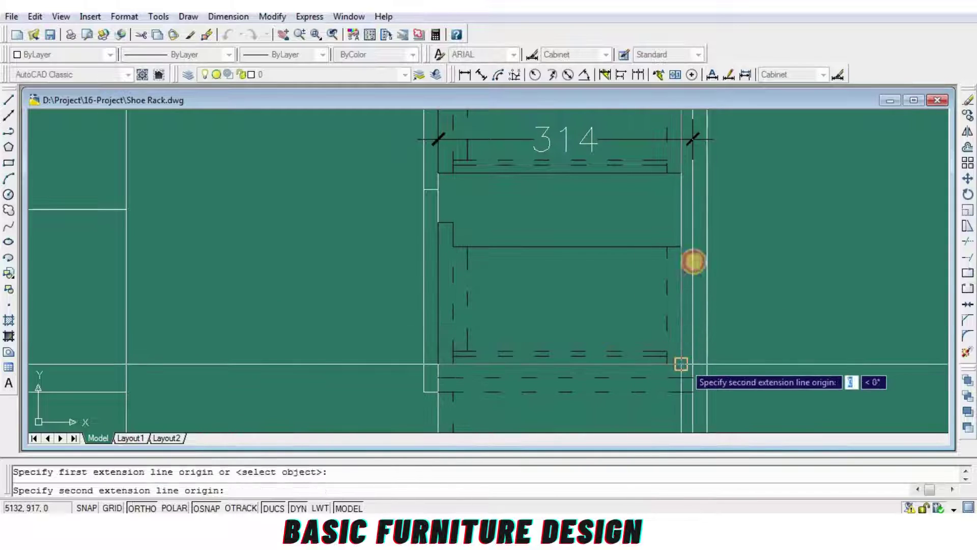
left_click(681, 249)
left_click(626, 257)
middle_click_drag(673, 175, 677, 270)
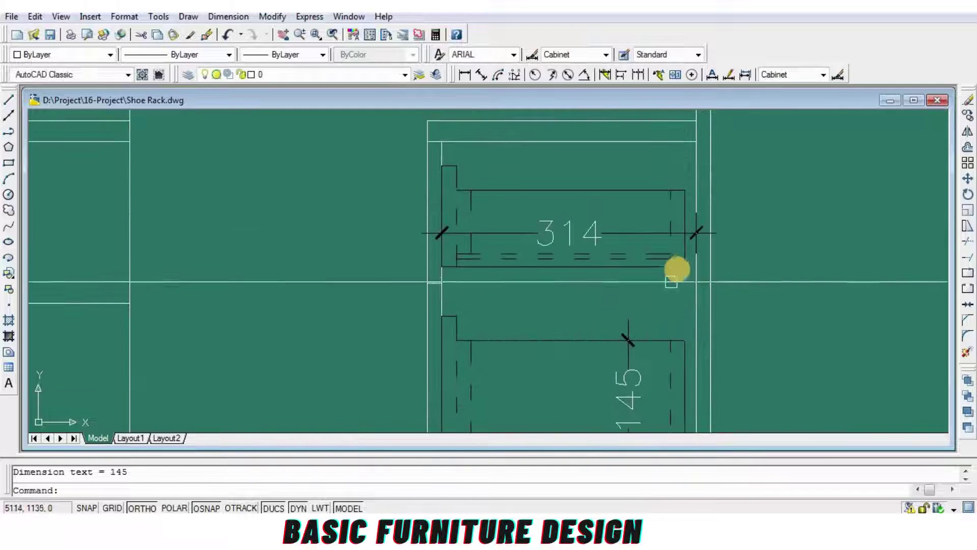
key("Return")
left_click(677, 266)
left_click(684, 190)
left_click(632, 224)
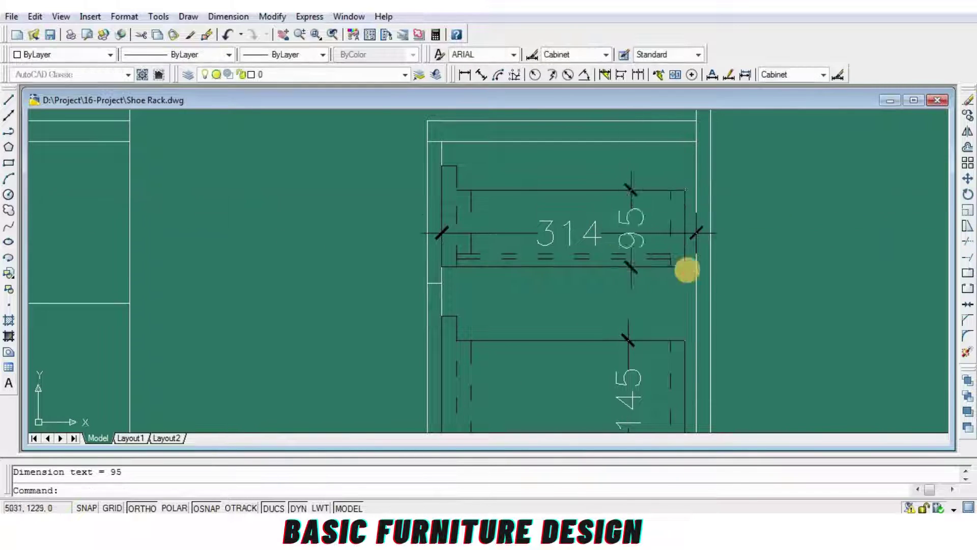
scroll(697, 274, "down", 3)
scroll(704, 277, "up", 1)
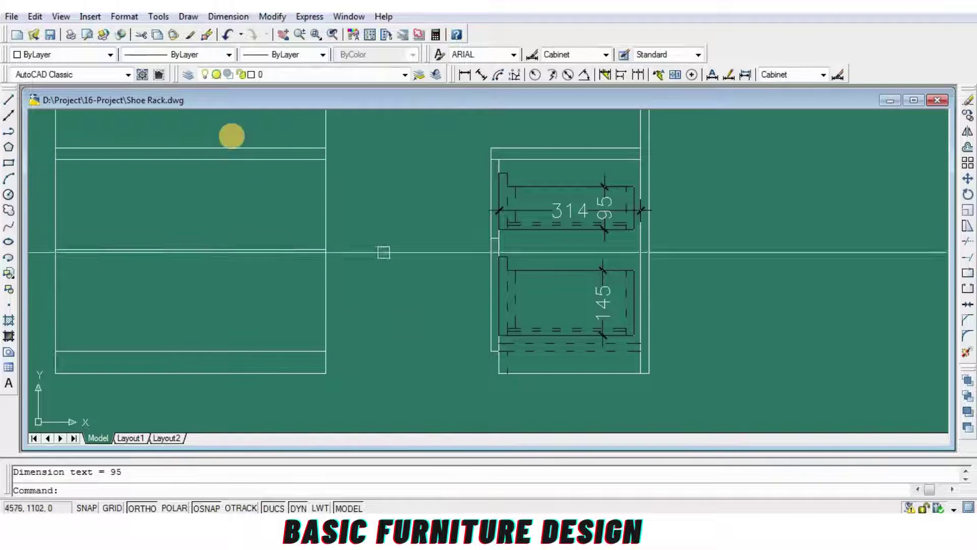
scroll(562, 280, "down", 2)
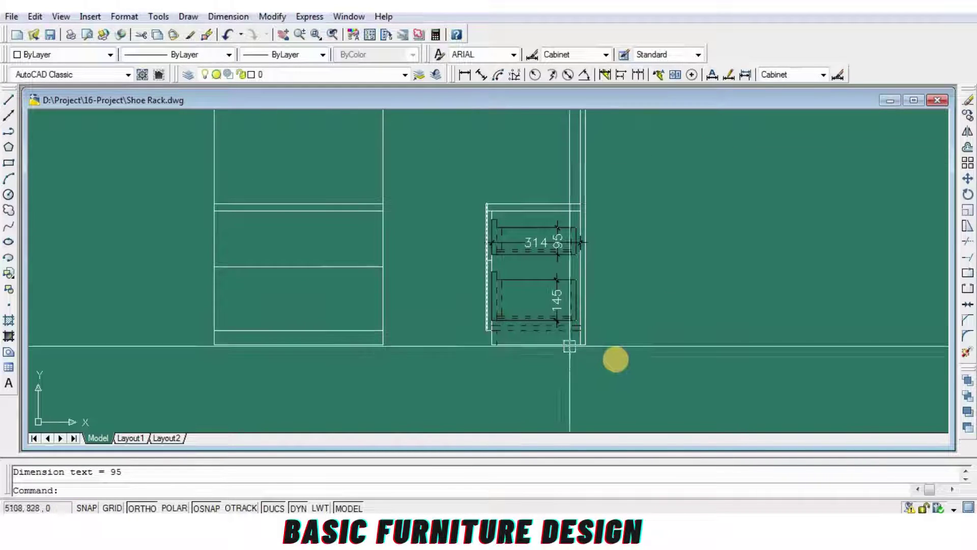
Step: Add the 125 shelf height and 175 lower-drawer height dimensions
left_click(464, 74)
scroll(567, 214, "up", 4)
left_click(441, 305)
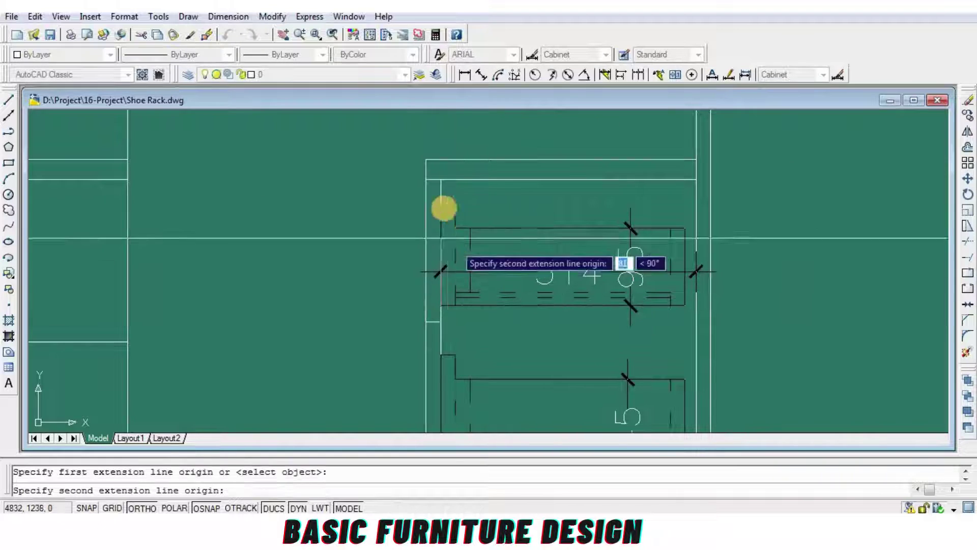
left_click(444, 207)
left_click(481, 204)
middle_click_drag(551, 209, 568, 82)
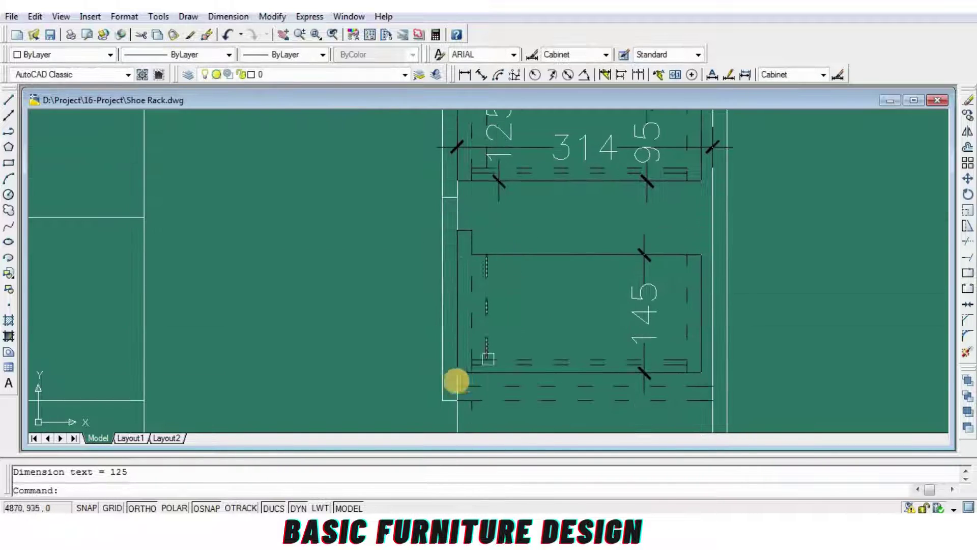
key("Return")
left_click(458, 372)
left_click(457, 230)
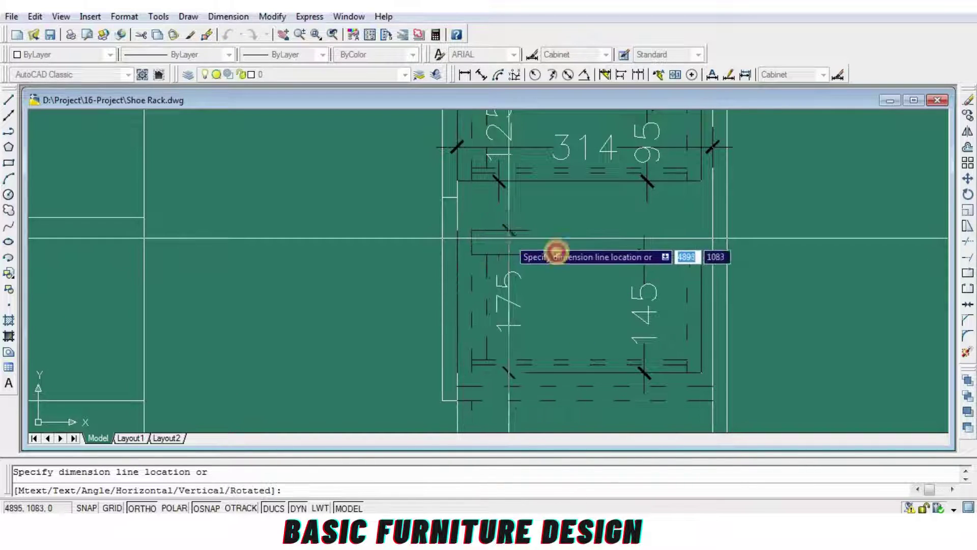
left_click(557, 251)
scroll(557, 251, "down", 2)
Step: Save the drawing and cancel a stray linear dimension command
left_click(47, 38)
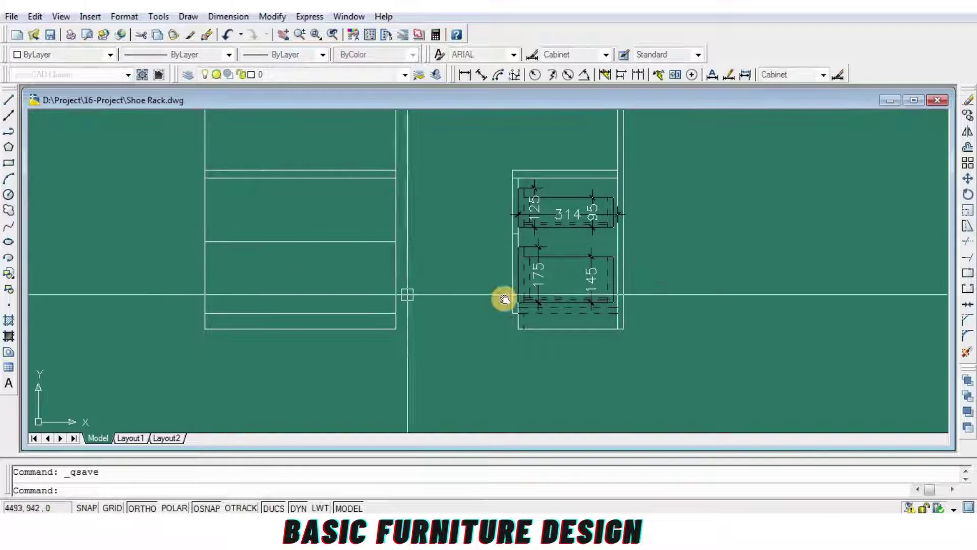
scroll(502, 294, "up", 2)
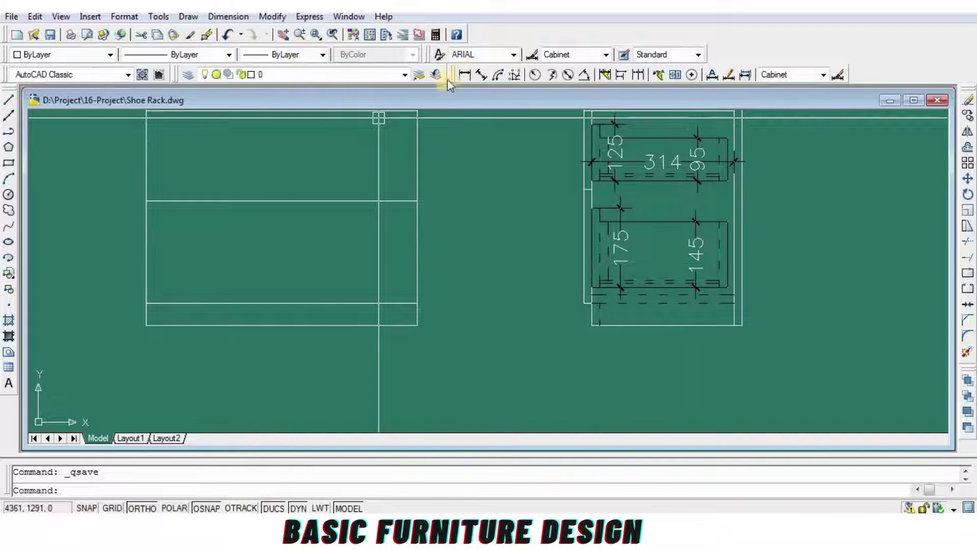
left_click(463, 76)
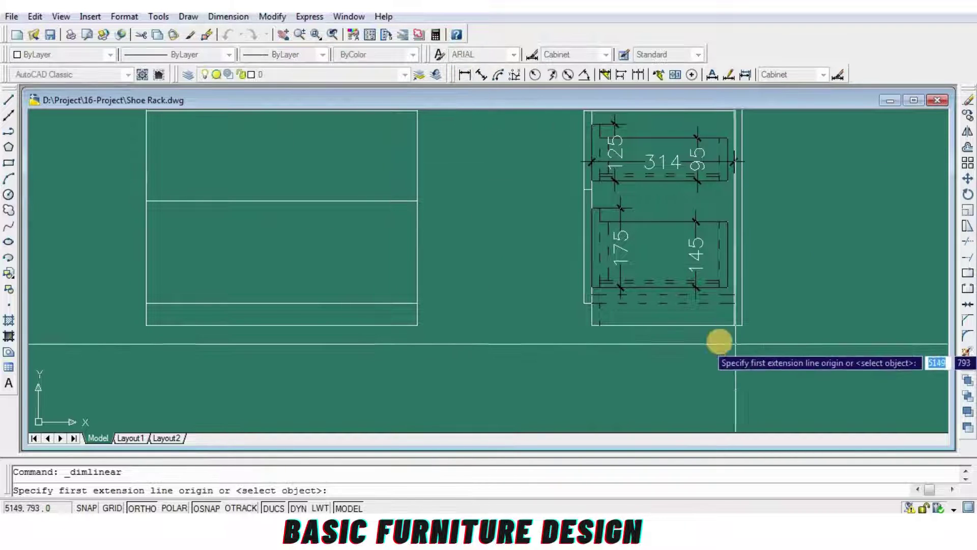
key("Return")
key("Escape")
Step: Offset lines in the base area by 18 to create new parallel lines
type("o")
key("Return")
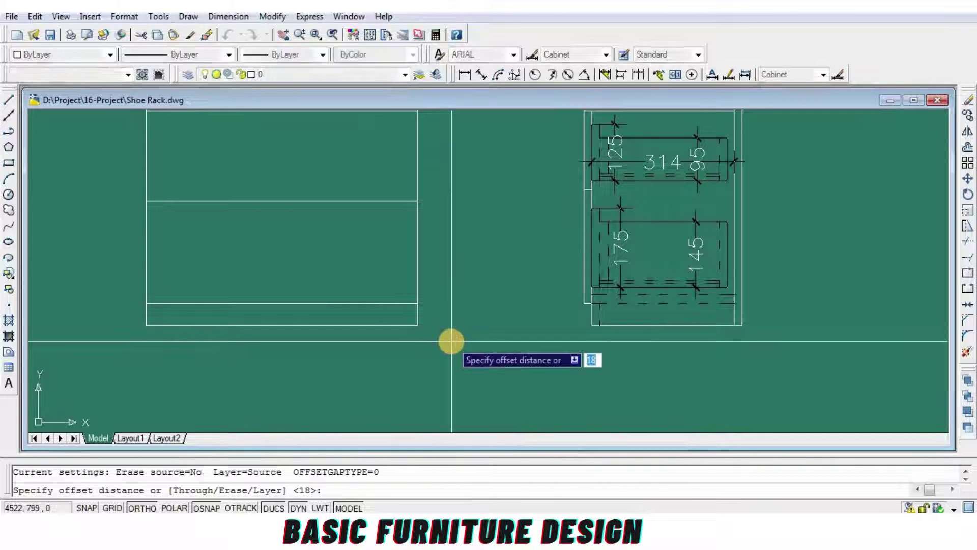
key("Return")
scroll(414, 312, "up", 2)
left_click(353, 305)
left_click(517, 331)
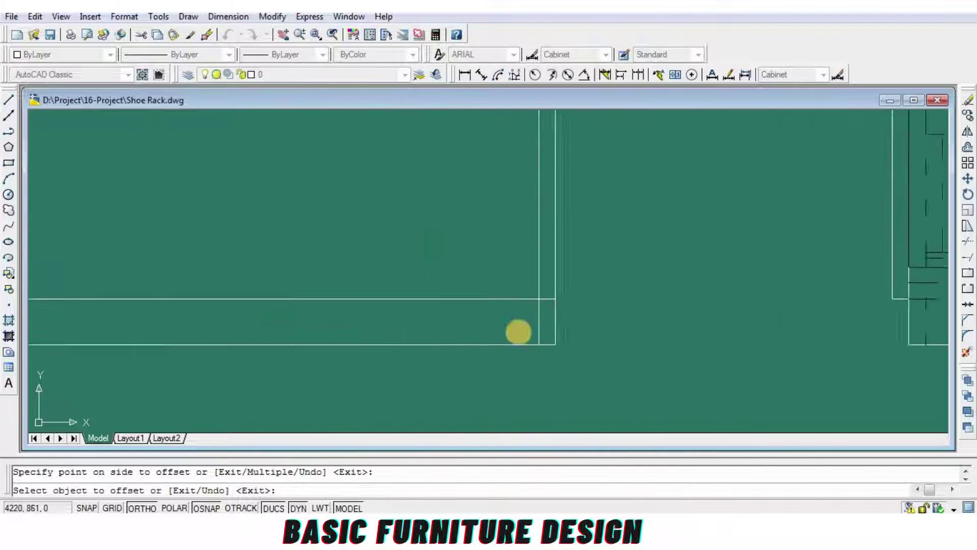
scroll(426, 324, "up", 2)
left_click(442, 324)
left_click(481, 319)
key("Return")
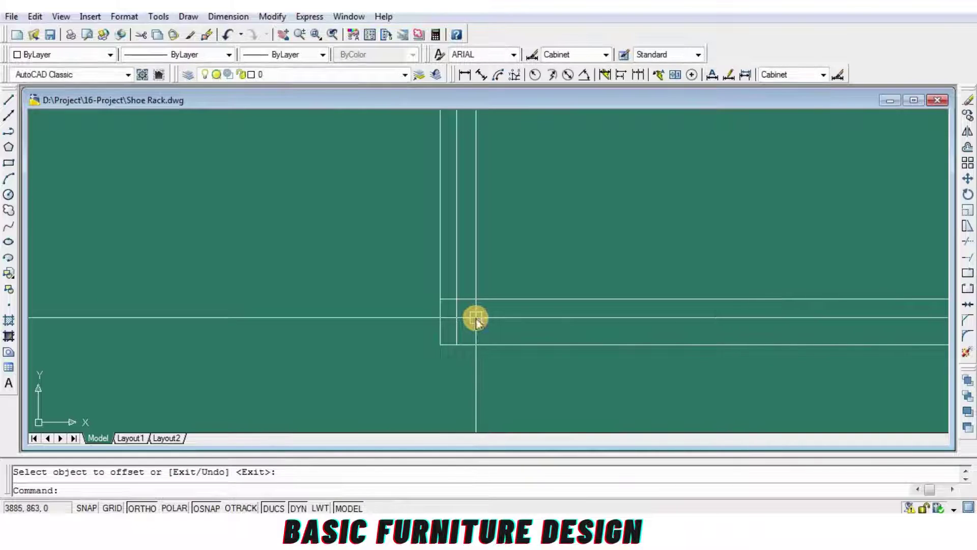
Step: Trim the new 18-offset lines to fit the cabinet outline
type("tr")
key("Return")
scroll(728, 305, "down", 4)
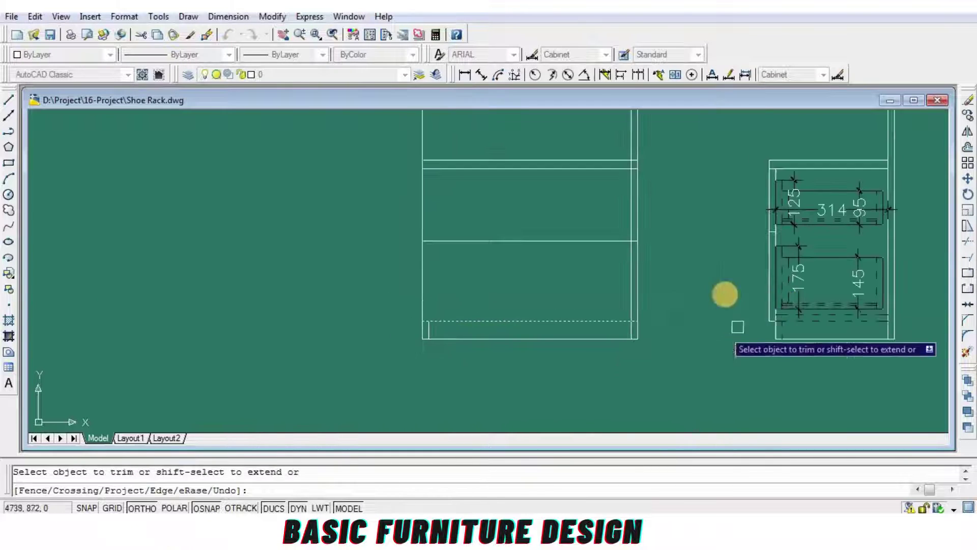
key("Return")
scroll(583, 280, "down", 4)
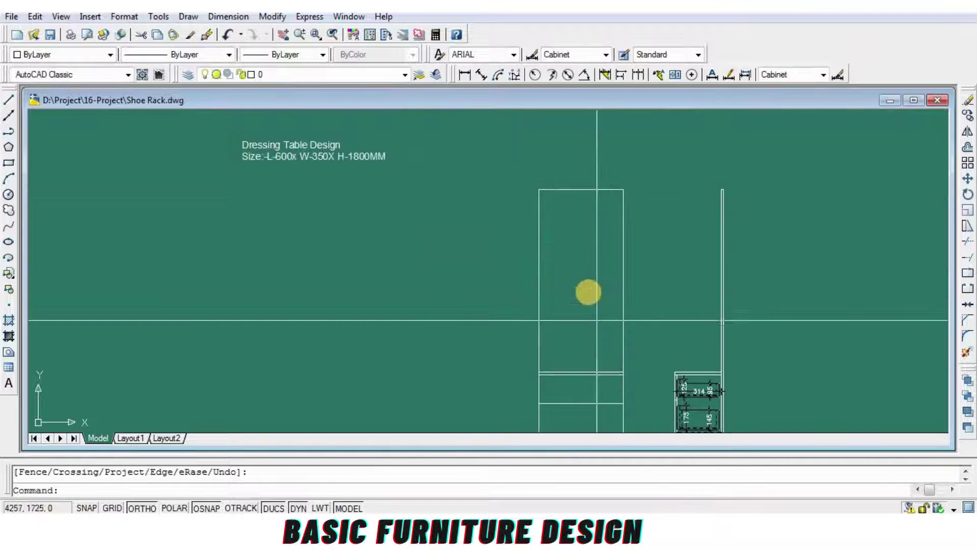
Step: Offset the tall panel's top, left and right edges 75 inward
type("o")
key("Return")
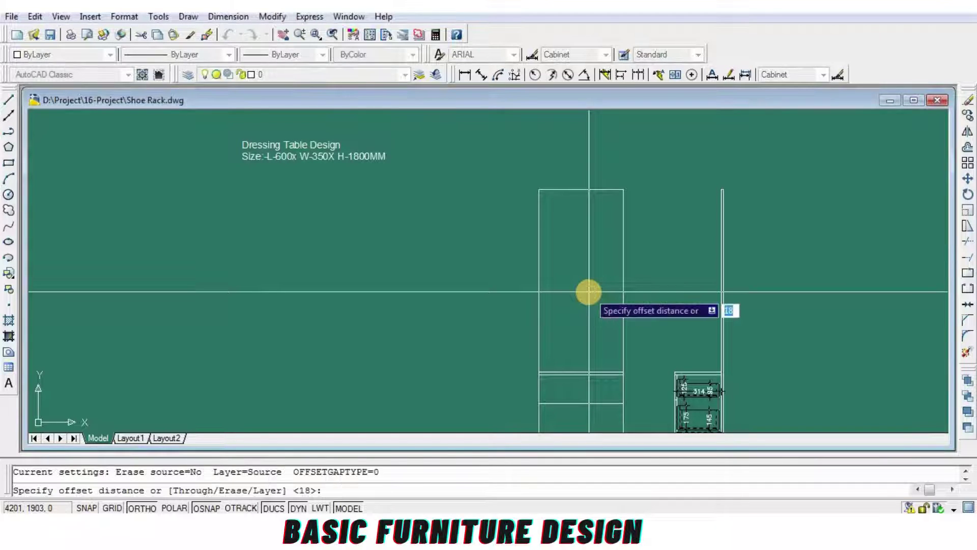
type("75")
key("Return")
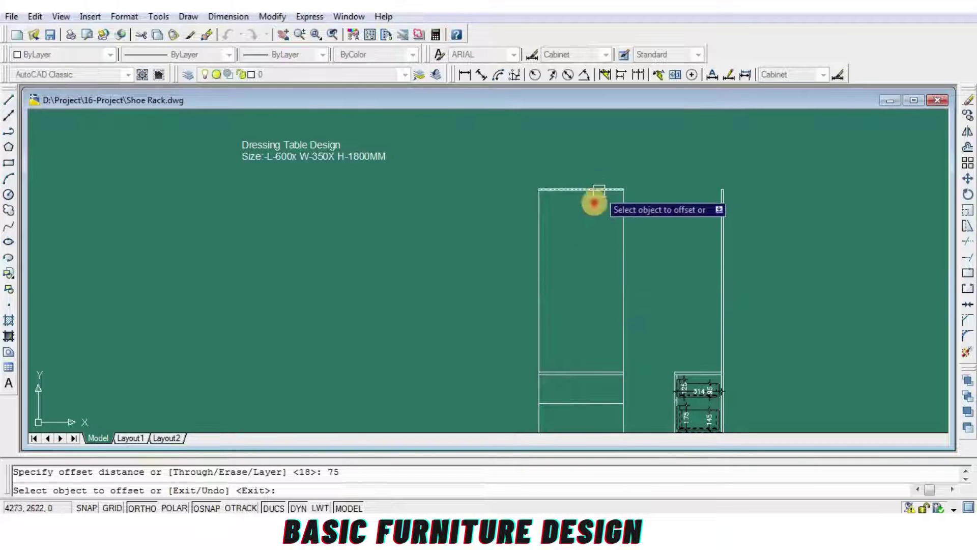
left_click(599, 190)
left_click(565, 234)
left_click(540, 272)
left_click(585, 273)
left_click(624, 270)
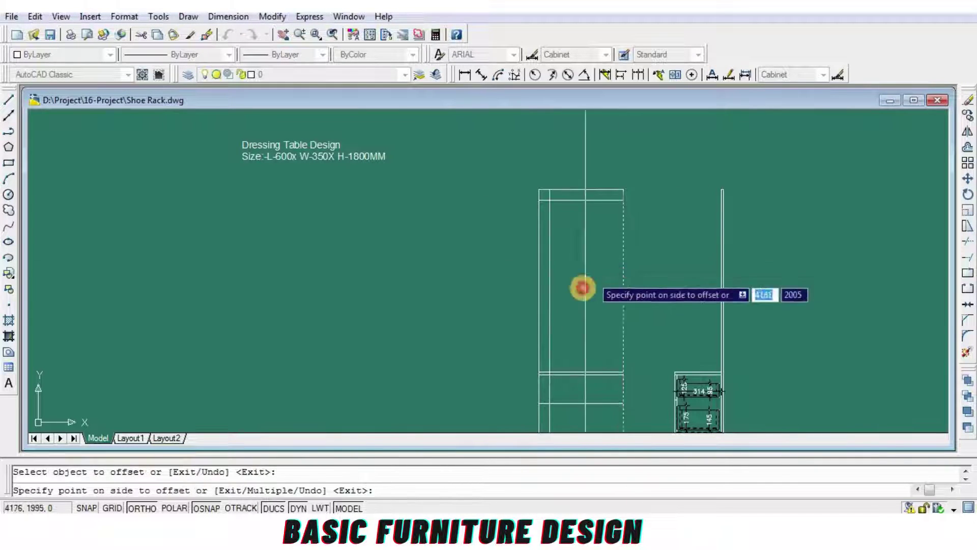
left_click(582, 288)
key("Return")
Step: Offset the panel's bottom line 75 upward to mark the mirror bottom
scroll(572, 359, "up", 2)
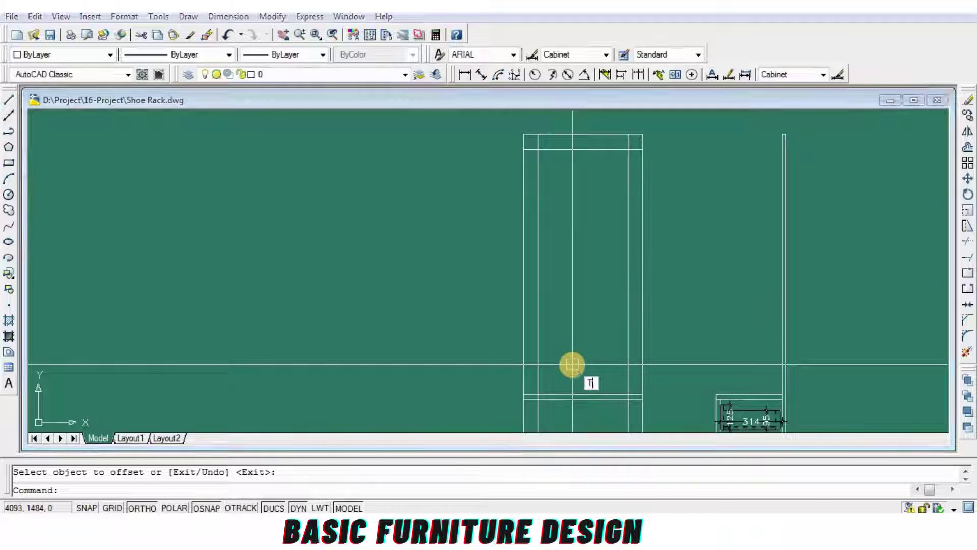
type("r")
key("Return")
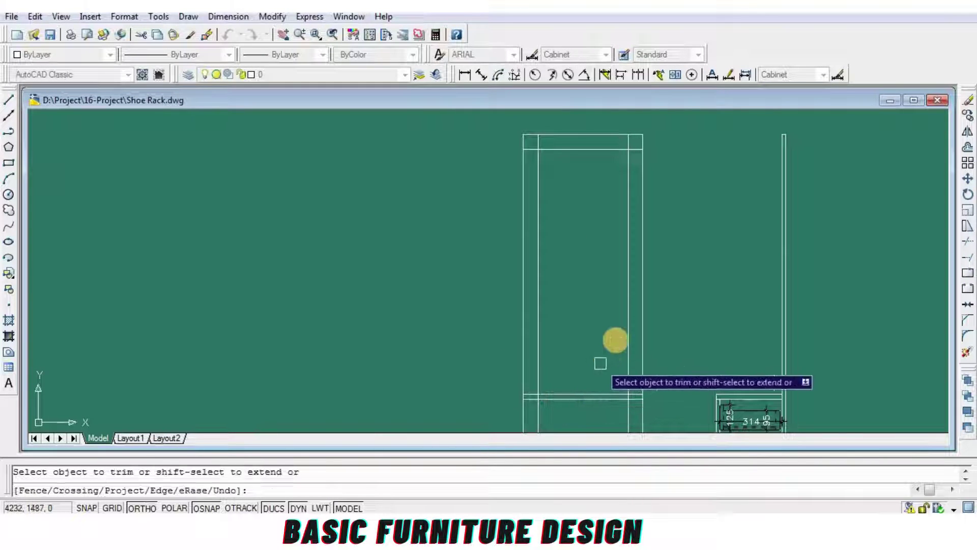
key("Return")
scroll(585, 348, "up", 3)
type("o")
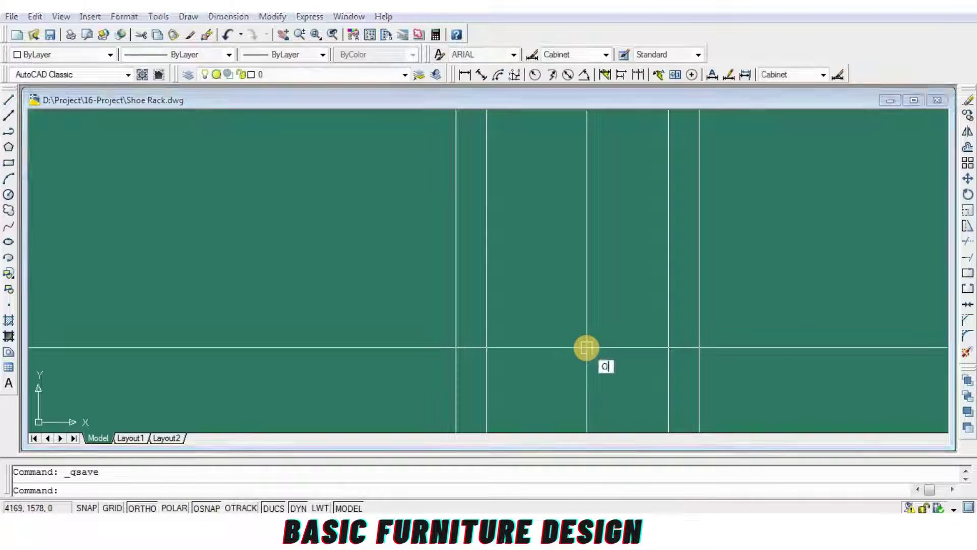
key("Return")
middle_click_drag(599, 267, 610, 224)
left_click(547, 360)
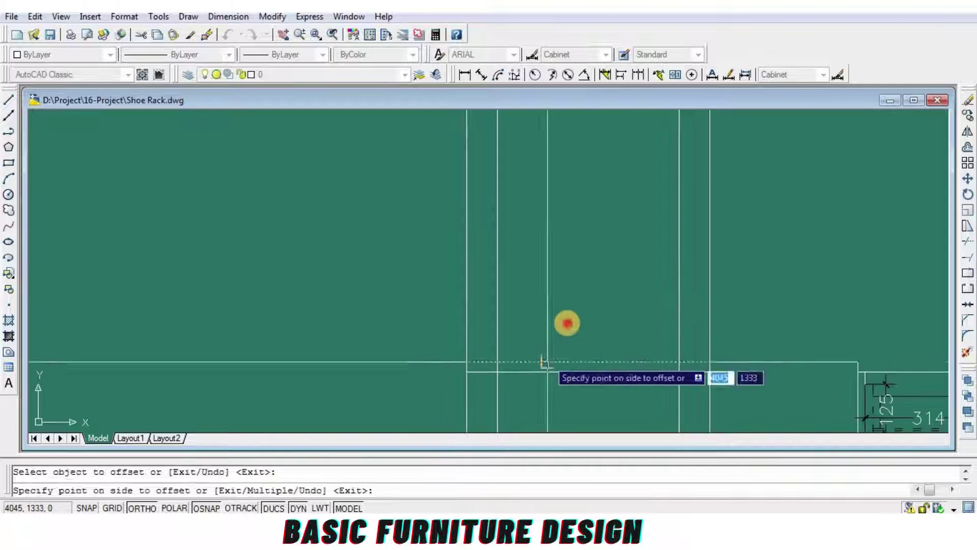
left_click(562, 325)
key("Return")
Step: Trim both overhanging ends of the new mirror bottom line
type("tr")
key("Return")
key("Return")
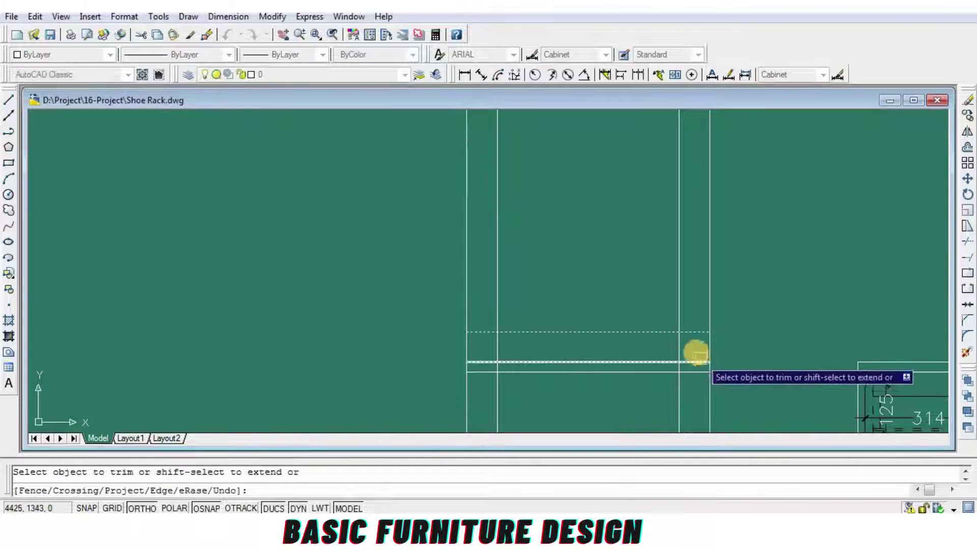
key("Return")
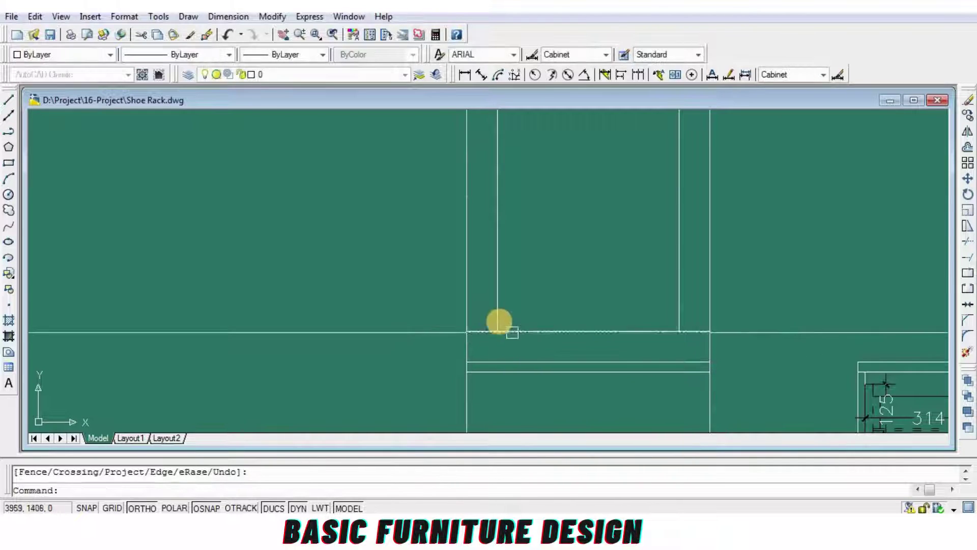
key("Return")
left_click(484, 333)
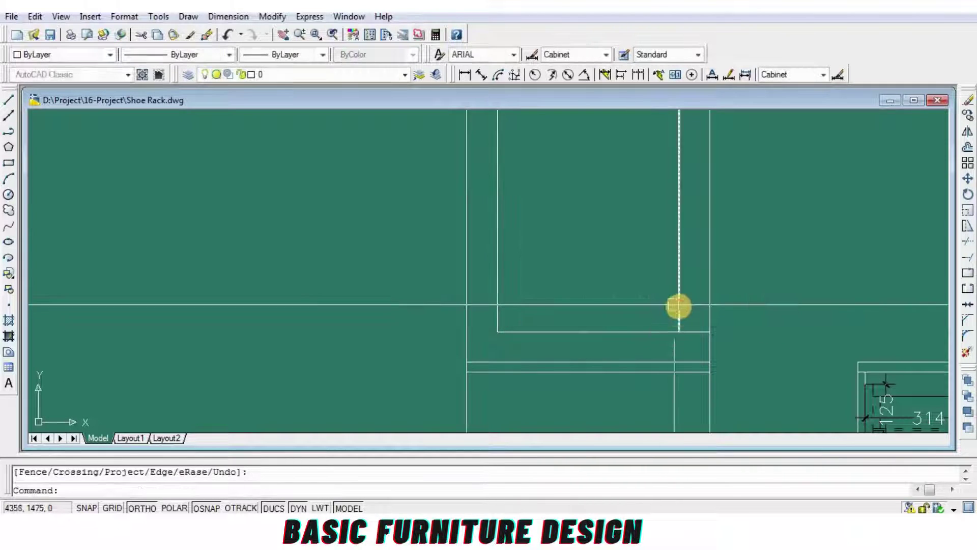
left_click(692, 332)
scroll(628, 352, "up", 2)
Step: Undo a bad trim at the panel top and review the whole front panel
key("Return")
key("Return")
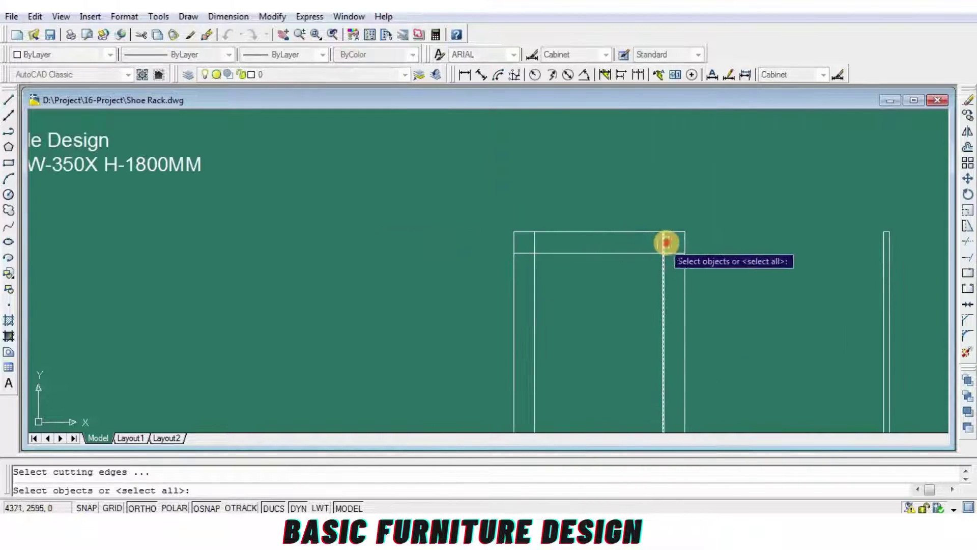
scroll(665, 249, "up", 2)
key("Return")
key("Return")
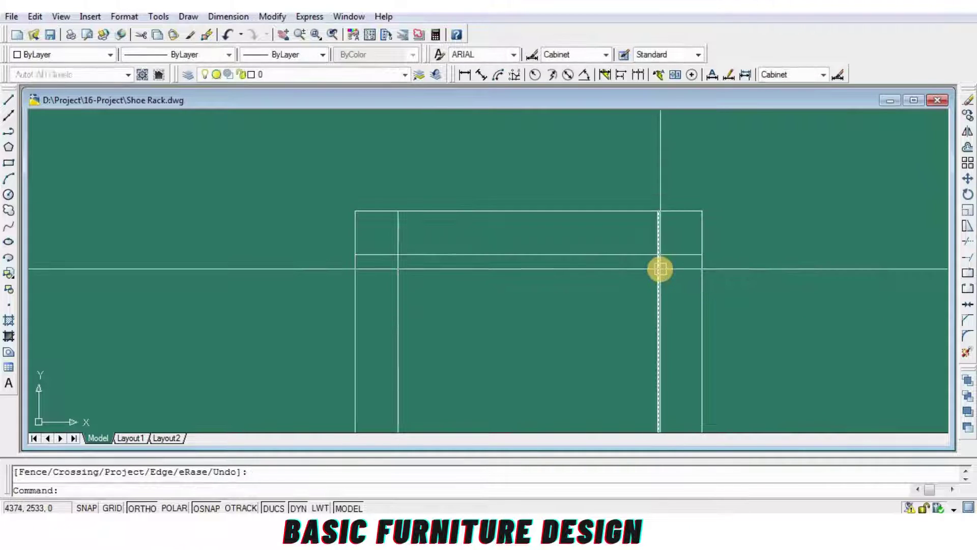
key("ctrl+z")
scroll(660, 269, "down", 2)
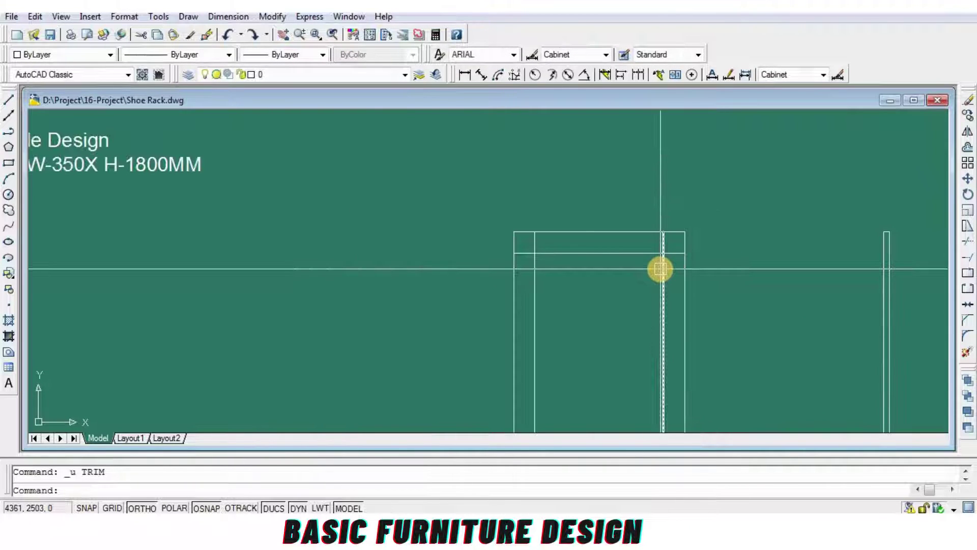
type("tr")
key("Return")
key("Return")
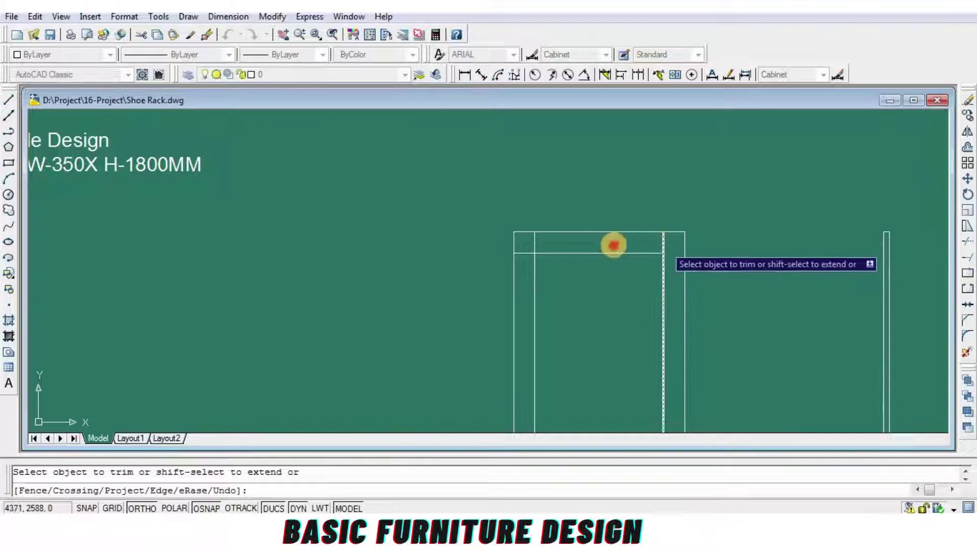
scroll(530, 242, "up", 2)
key("Return")
scroll(600, 327, "down", 4)
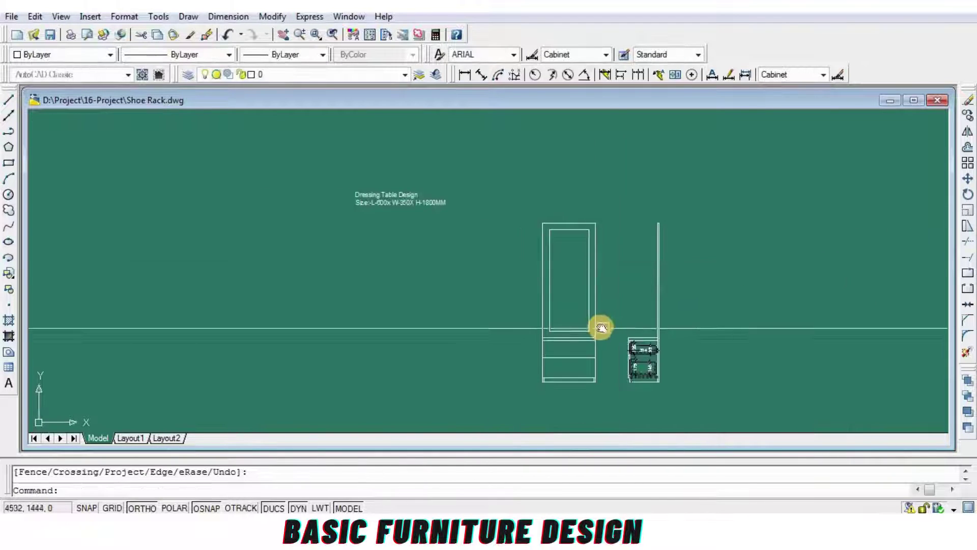
scroll(606, 338, "up", 2)
middle_click_drag(606, 338, 626, 369)
middle_click_drag(557, 276, 557, 329)
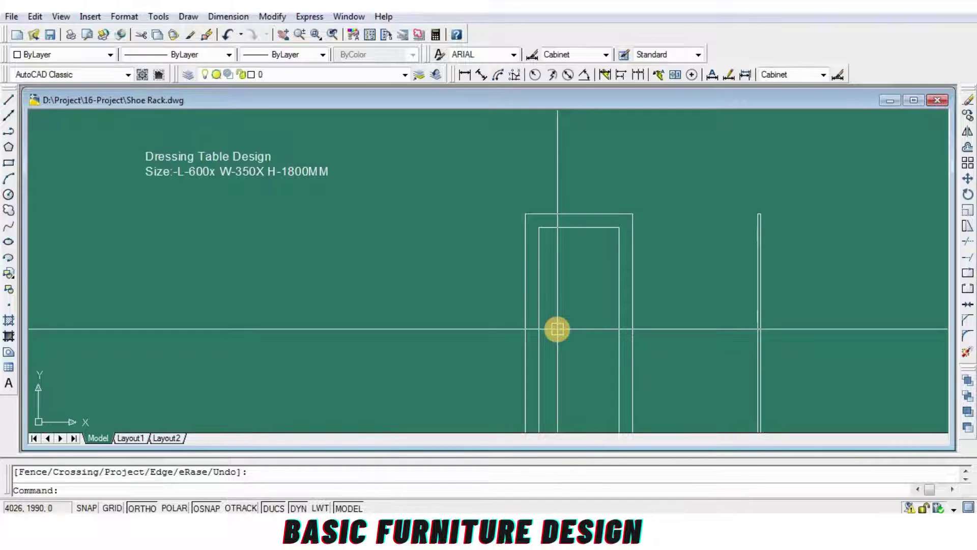
Step: Round the frame's outer top-left and top-right corners with 150 radius fillets
type("f")
key("Return")
type("r")
key("Return")
key("Return")
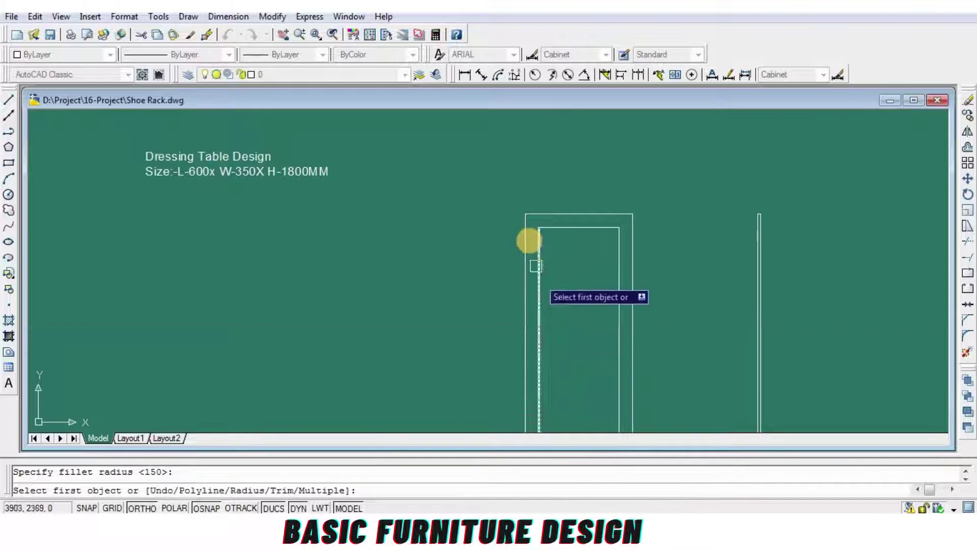
scroll(535, 188, "up", 2)
left_click(517, 221)
left_click(553, 180)
Step: Fillet the inner frame's top-right and top-left corners with the same 150 radius
key("Return")
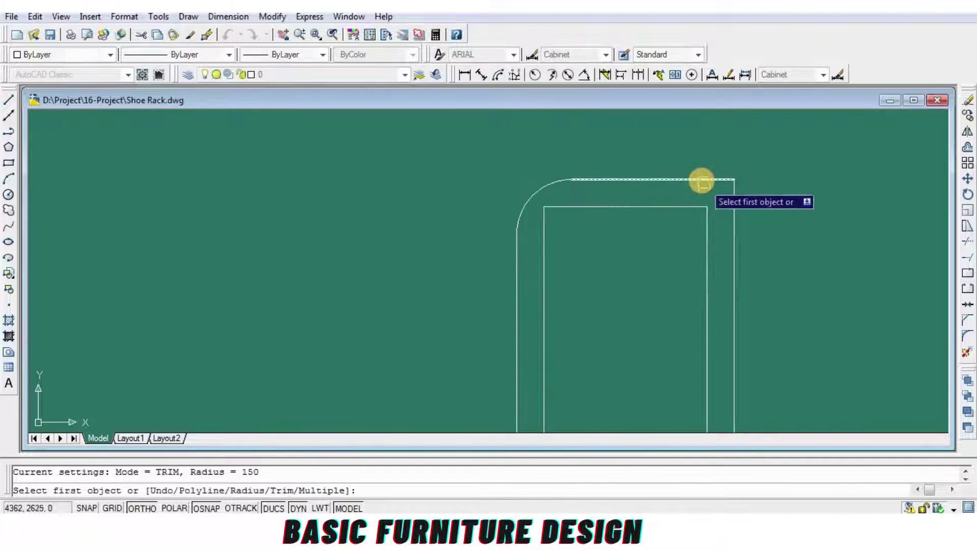
left_click(703, 180)
left_click(733, 209)
key("Return")
left_click(707, 230)
left_click(684, 207)
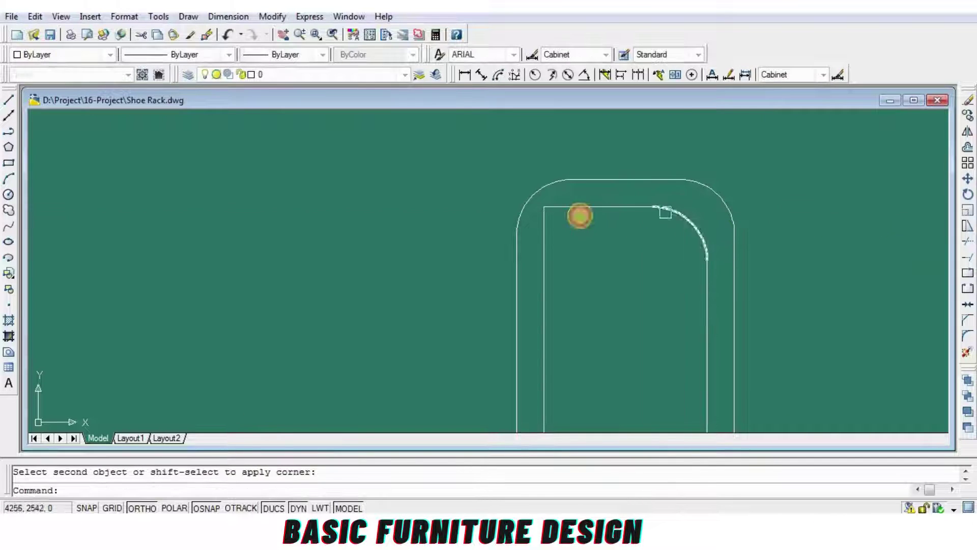
key("Return")
left_click(544, 251)
left_click(611, 206)
scroll(615, 209, "down", 5)
scroll(662, 275, "up", 3)
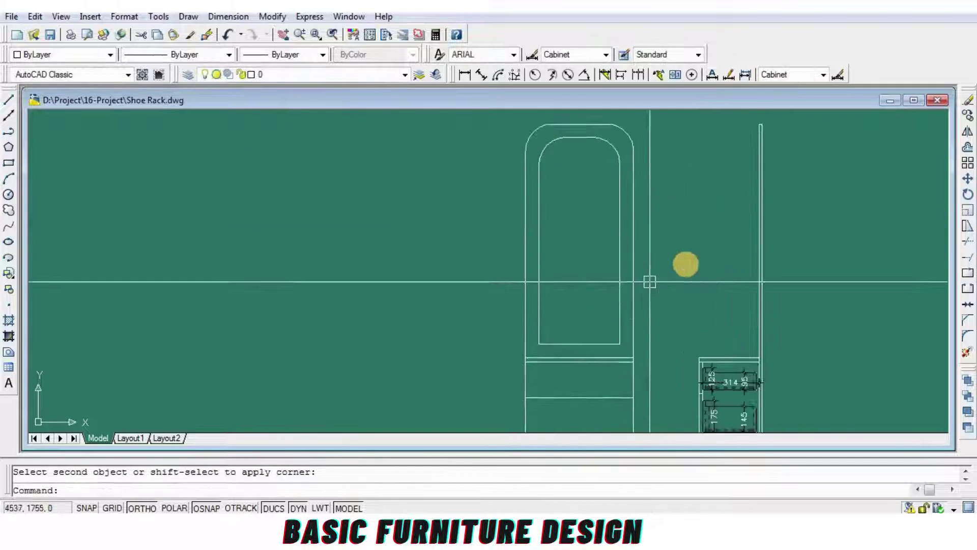
key("Return")
scroll(583, 256, "down", 2)
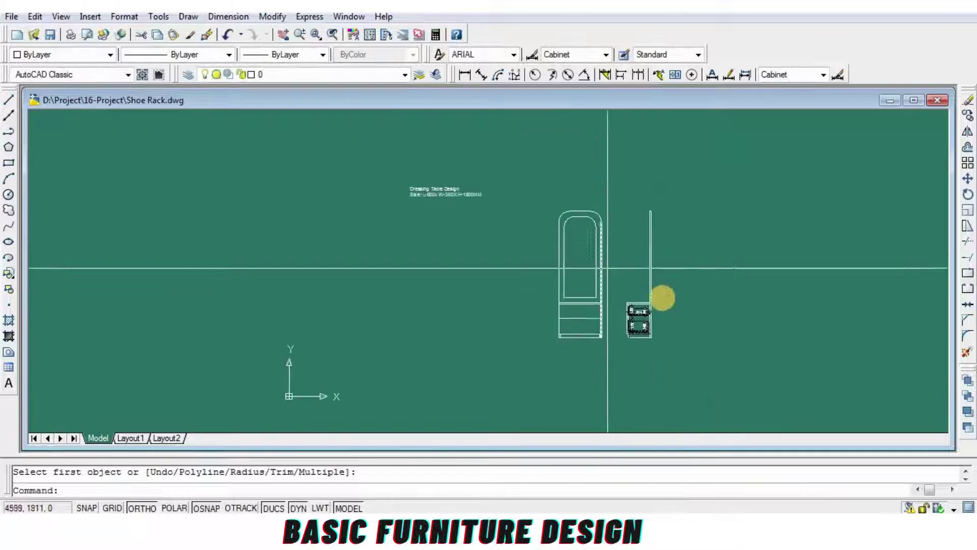
scroll(660, 298, "up", 2)
scroll(673, 316, "up", 1)
scroll(629, 333, "up", 2)
mouse_move(623, 309)
middle_mouse_down()
mouse_move(626, 349)
mouse_move(611, 358)
middle_mouse_up()
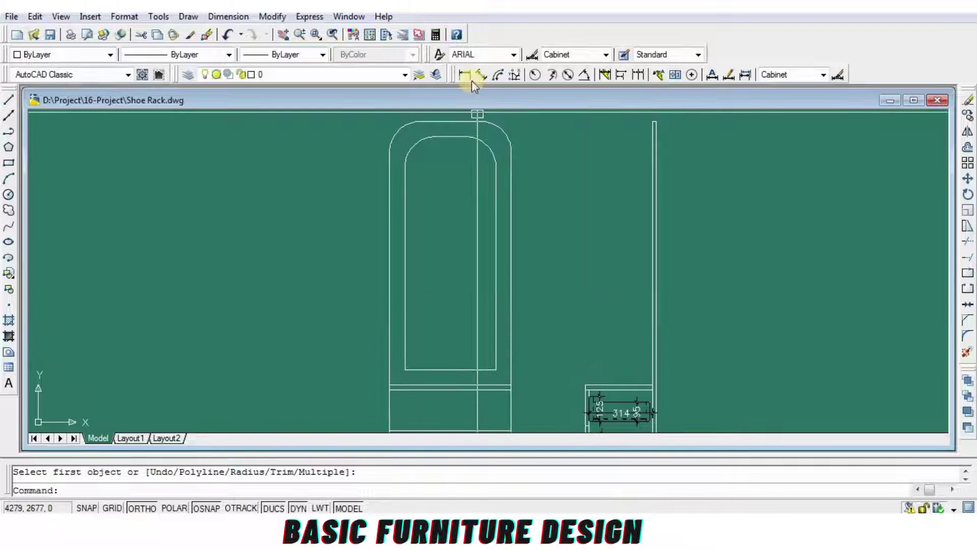
Step: Dimension the mirror's inner height as 1130 down its centre
left_click(451, 369)
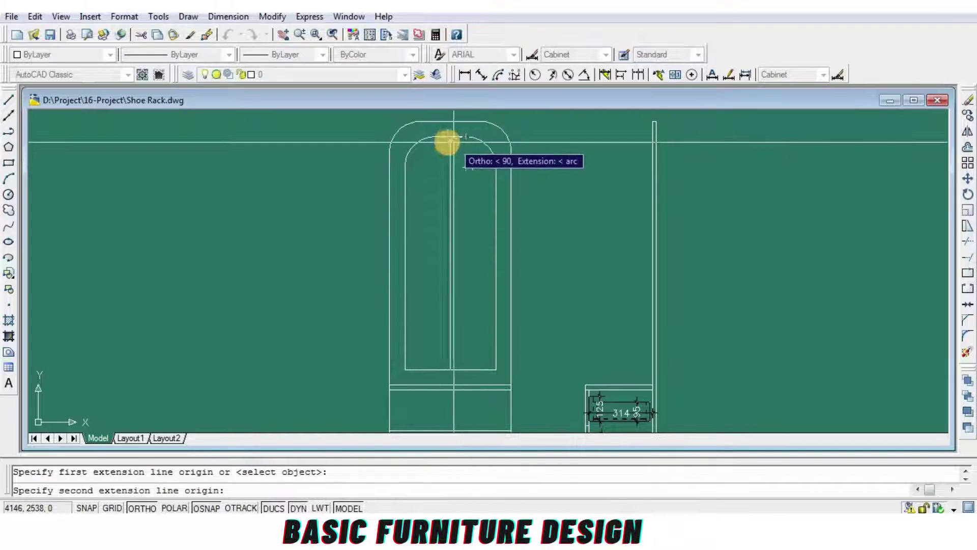
left_click(452, 146)
left_click(454, 194)
middle_click_drag(557, 230, 559, 258)
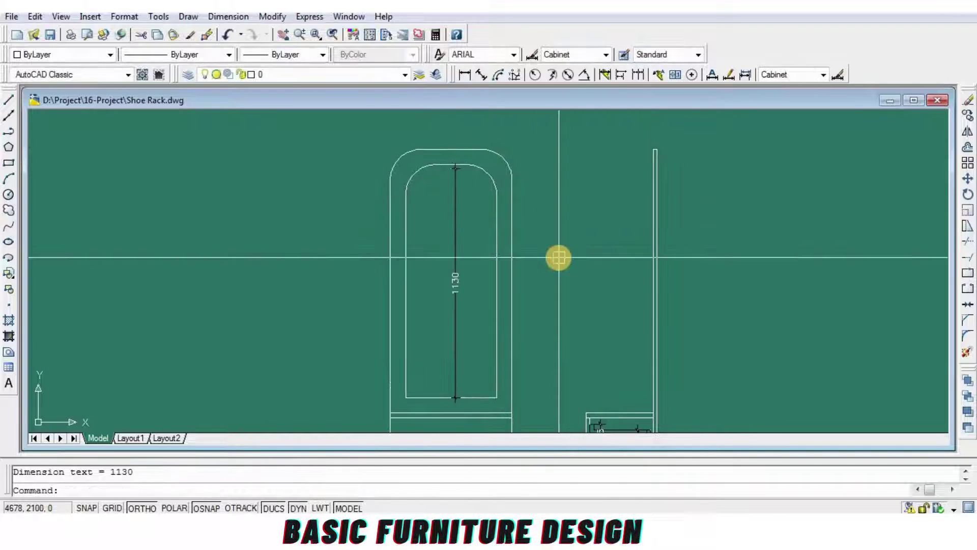
Step: Draw an 18 by 1130 rectangle for the mirror piece with RECTANGLE
type("rec")
key("Return")
left_click(589, 167)
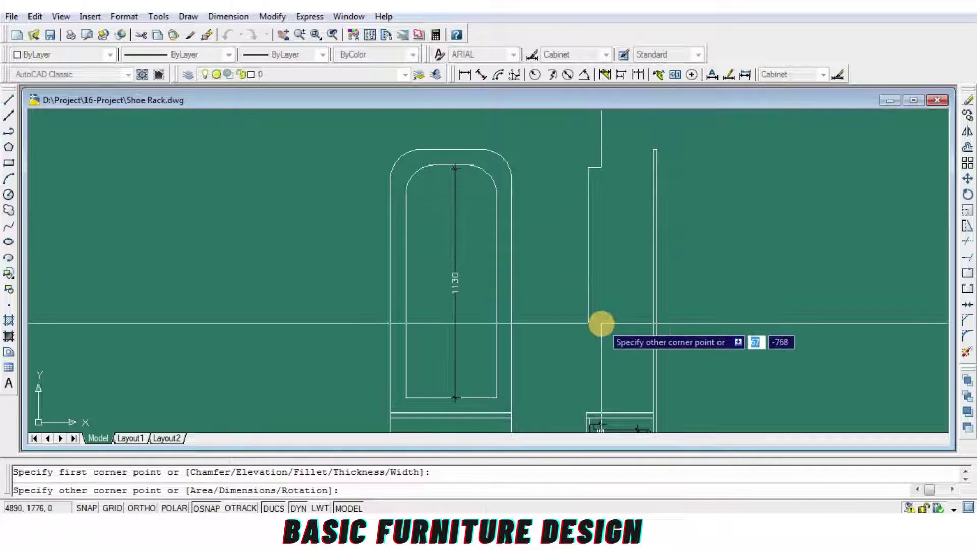
type("18")
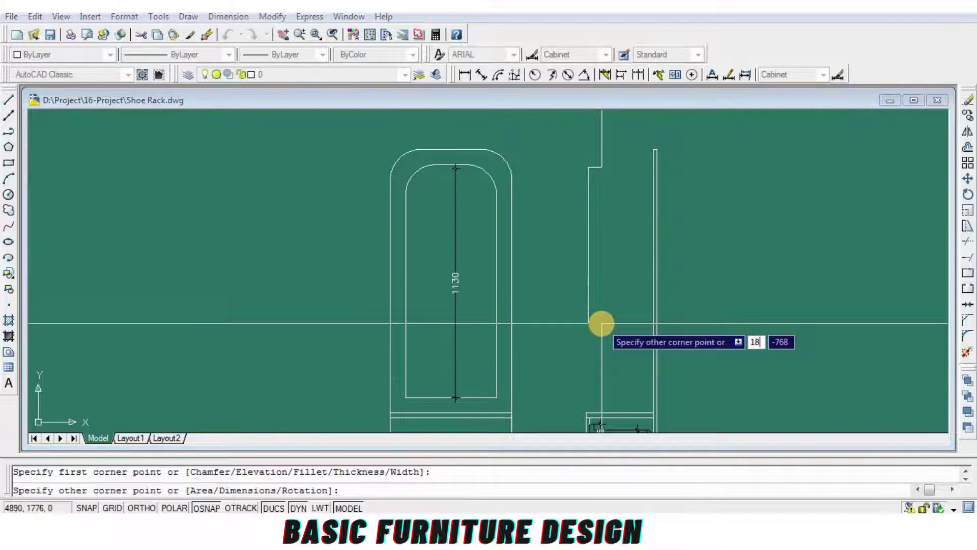
key("Tab")
type("11")
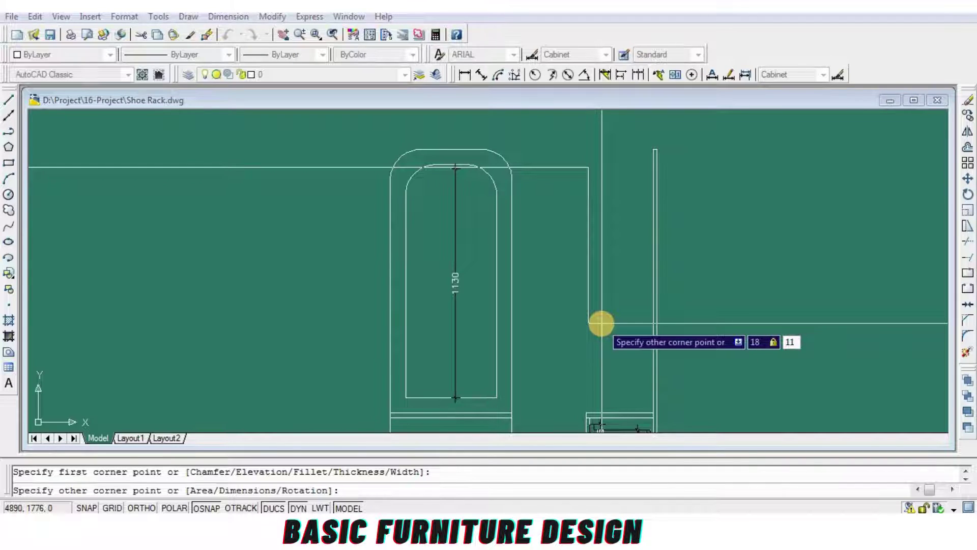
key("Return")
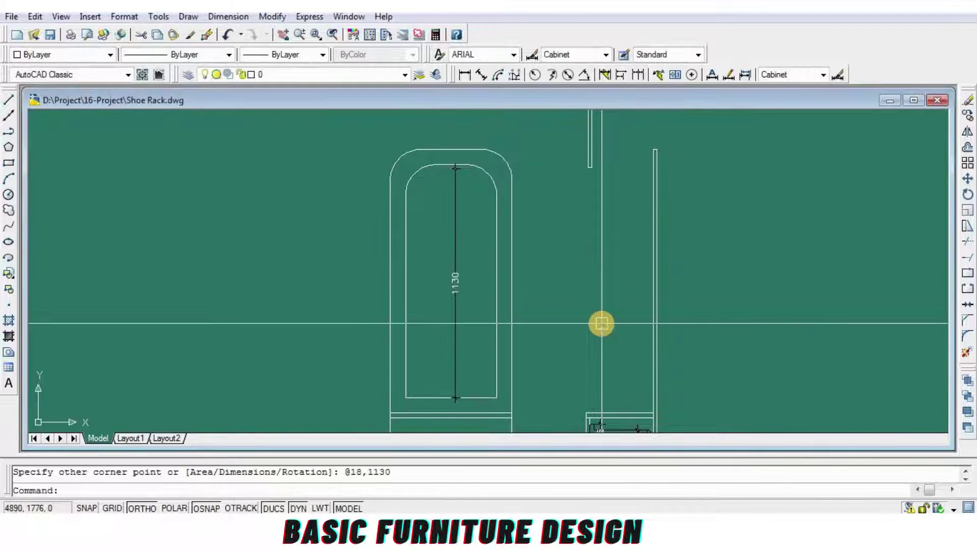
Step: Reposition the new 18 by 1130 rectangle lower in the drawing
type("m")
key("Return")
key("Return")
scroll(576, 182, "up", 3)
left_click(602, 156)
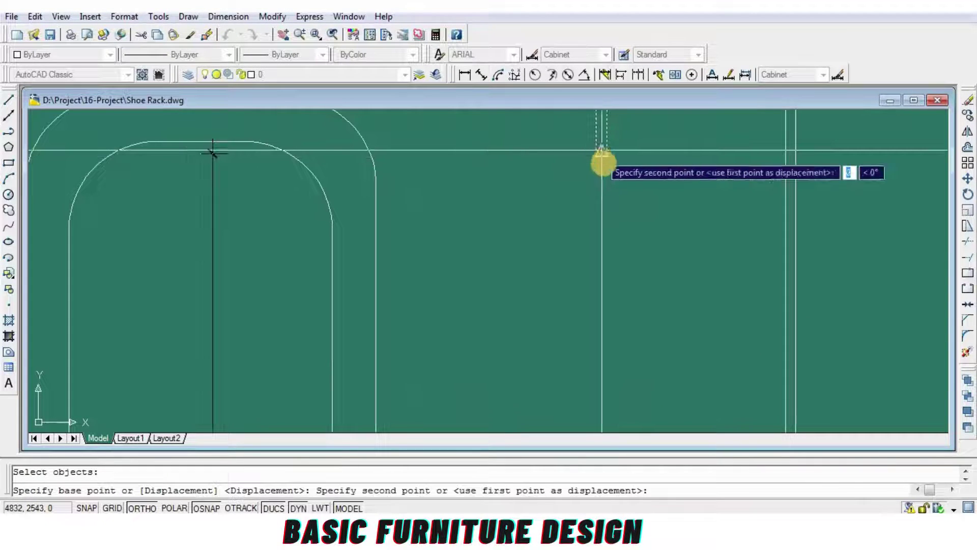
scroll(565, 259, "down", 3)
scroll(585, 183, "up", 3)
left_click(596, 248)
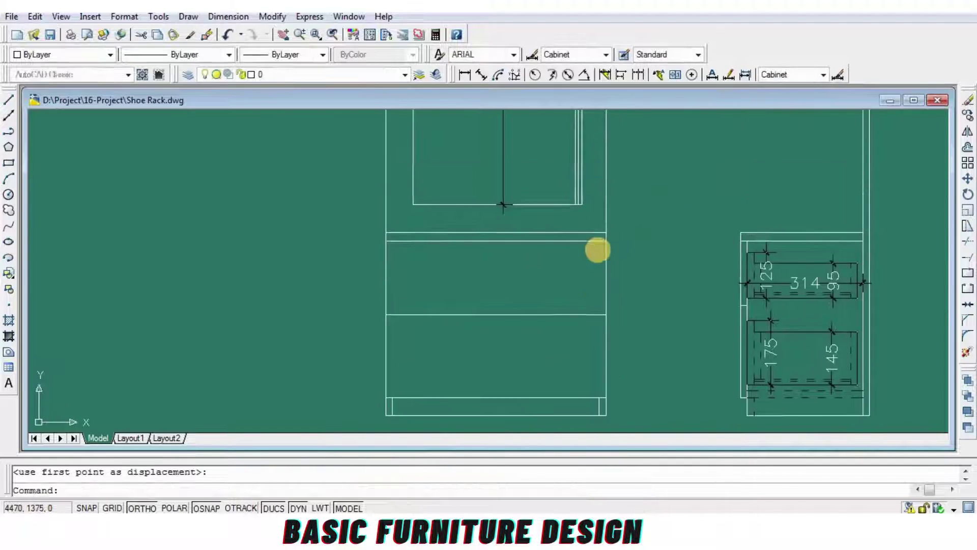
scroll(597, 250, "up", 2)
Step: Move the mirror rectangle across into the side view
type("m")
key("Return")
scroll(560, 237, "up", 3)
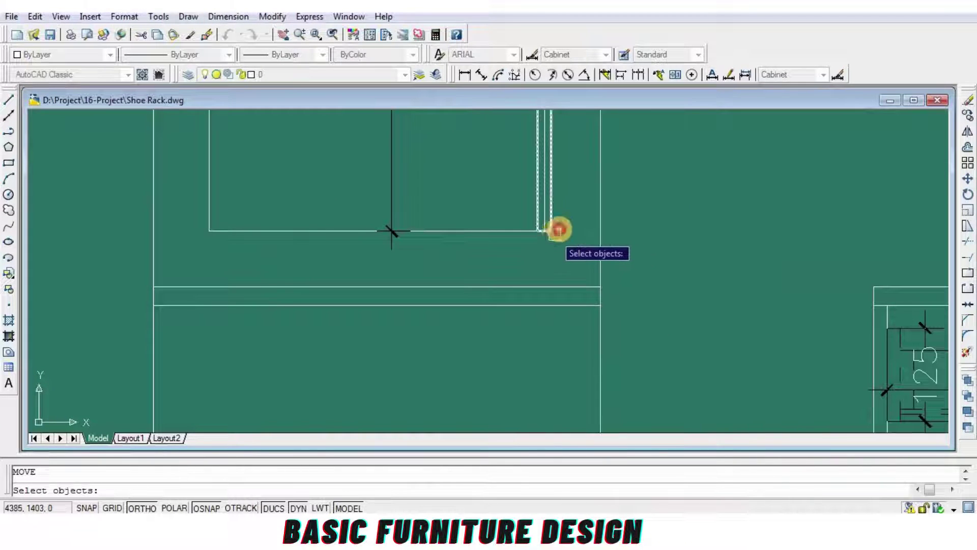
key("Return")
scroll(558, 230, "up", 3)
left_click(537, 230)
scroll(672, 255, "down", 3)
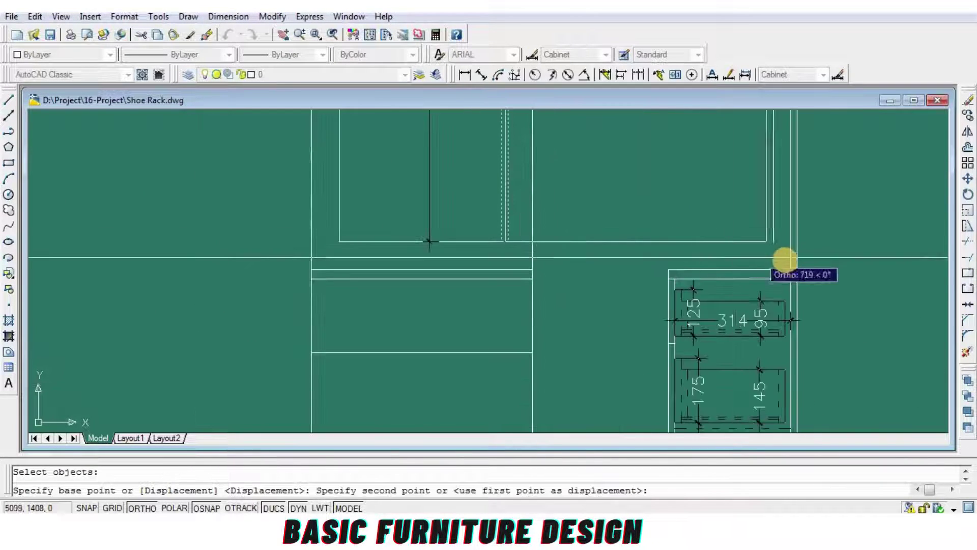
scroll(784, 260, "up", 2)
left_click(785, 217)
scroll(673, 255, "down", 5)
scroll(727, 366, "up", 2)
middle_click_drag(726, 366, 723, 321)
scroll(689, 323, "up", 1)
scroll(690, 375, "up", 1)
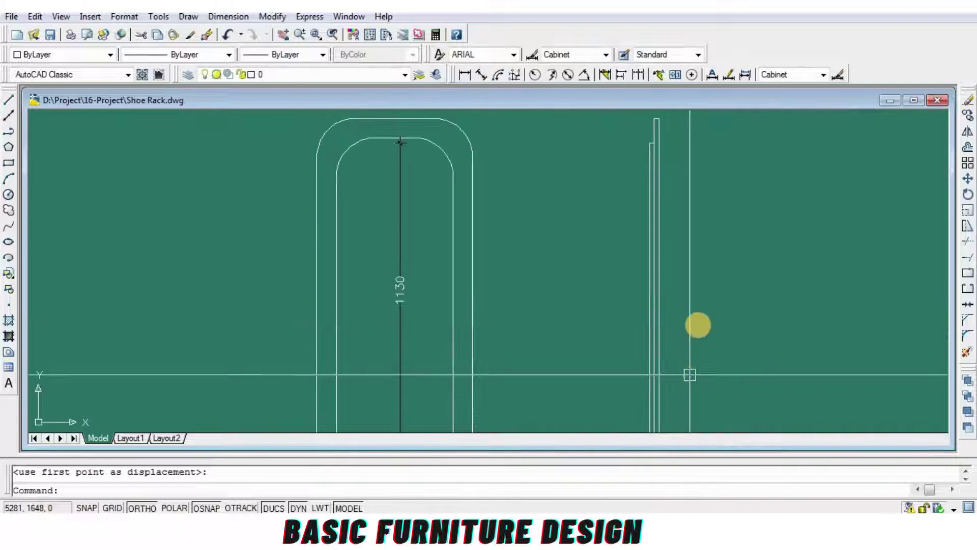
scroll(677, 286, "up", 2)
scroll(633, 262, "up", 1)
scroll(643, 272, "up", 2)
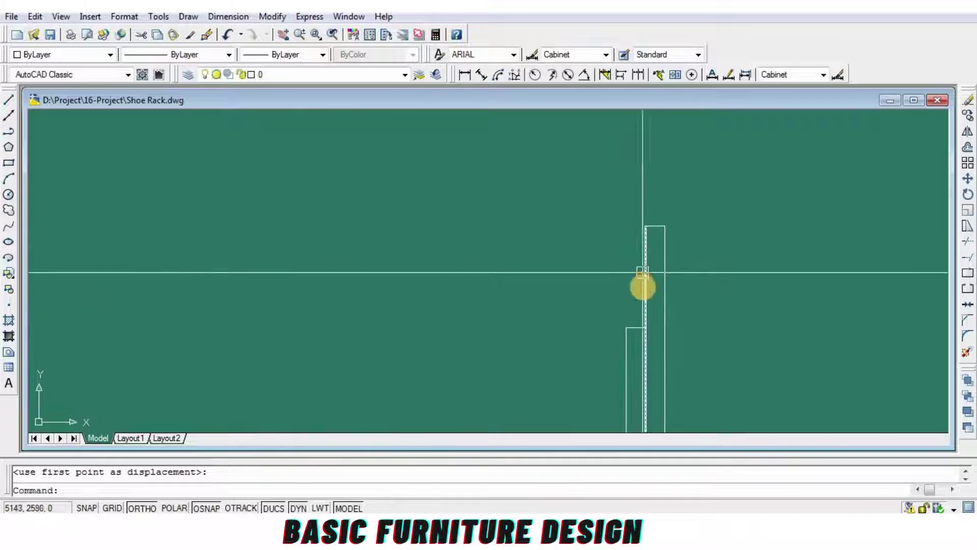
scroll(642, 272, "up", 2)
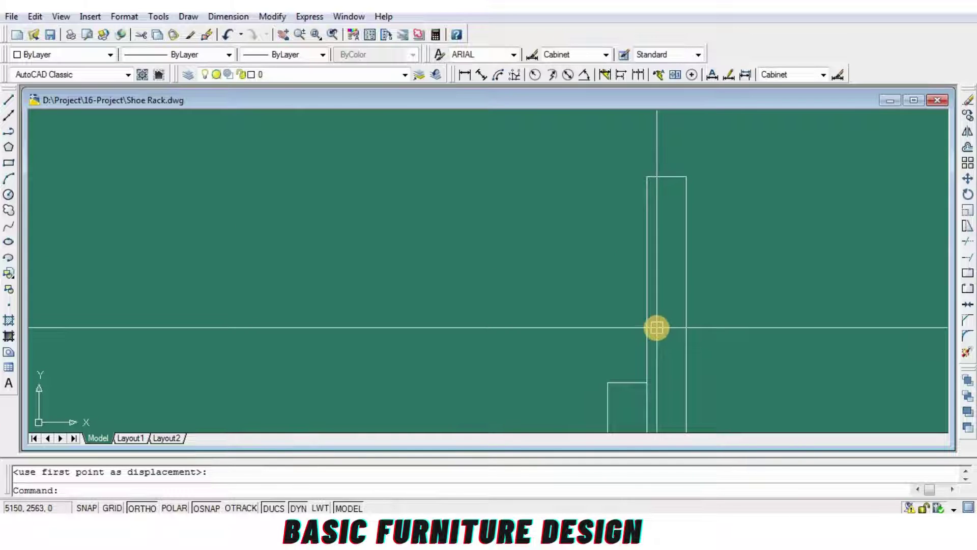
Step: Draw a vertical edge line up to the top and a short line across it
type("l")
key("Return")
left_click(609, 382)
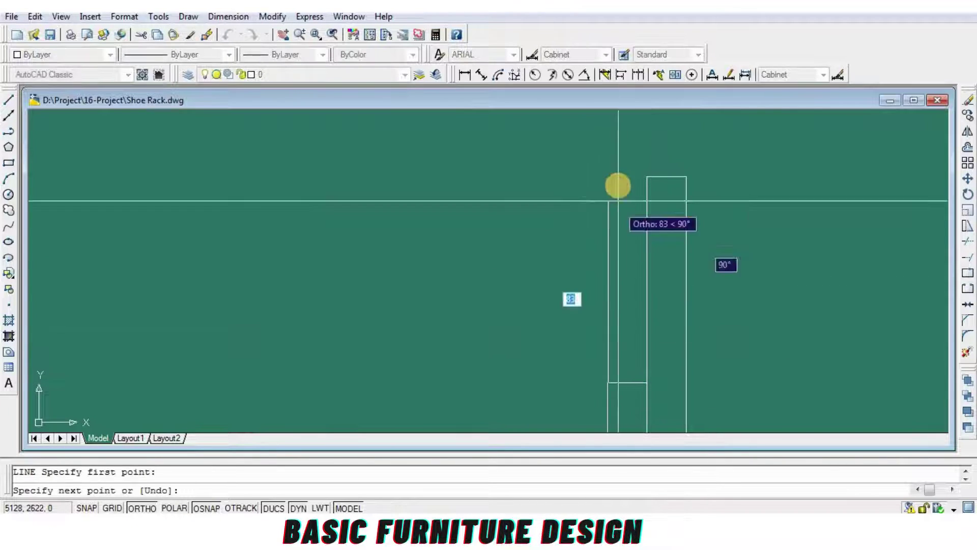
left_click(614, 175)
key("Return")
key("Return")
left_click(609, 177)
key("Return")
Step: Trim the extra shelf line ends and draw a new panel line from the shelf corner
scroll(611, 173, "up", 2)
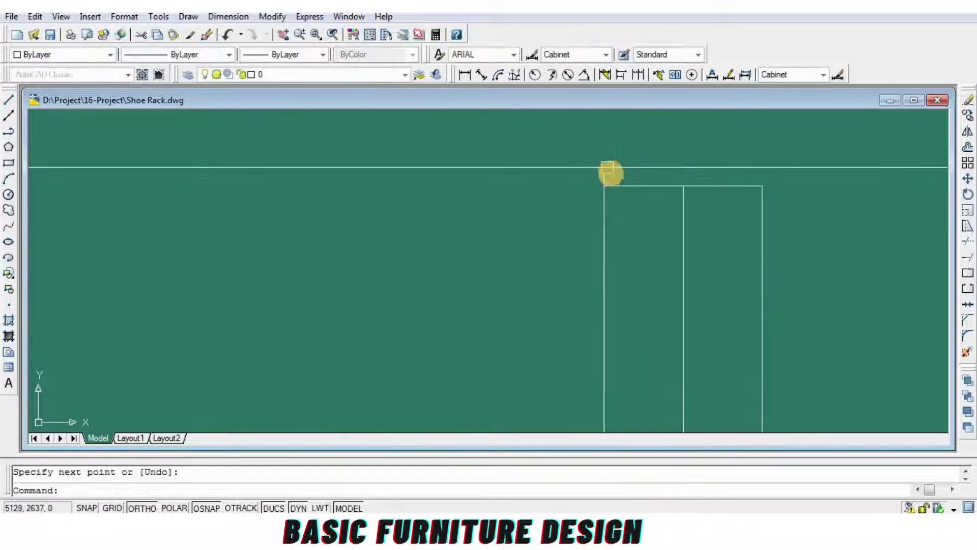
type("tr")
key("Return")
key("Return")
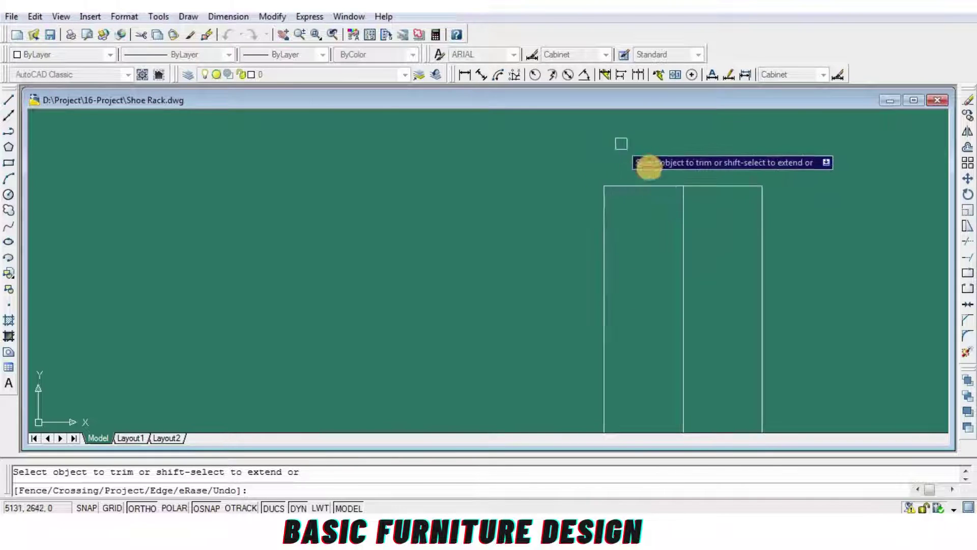
Step: Trim the extra shelf line ends and draw a new panel line from the shelf corner
scroll(671, 229, "down", 3)
scroll(636, 373, "up", 3)
key("Return")
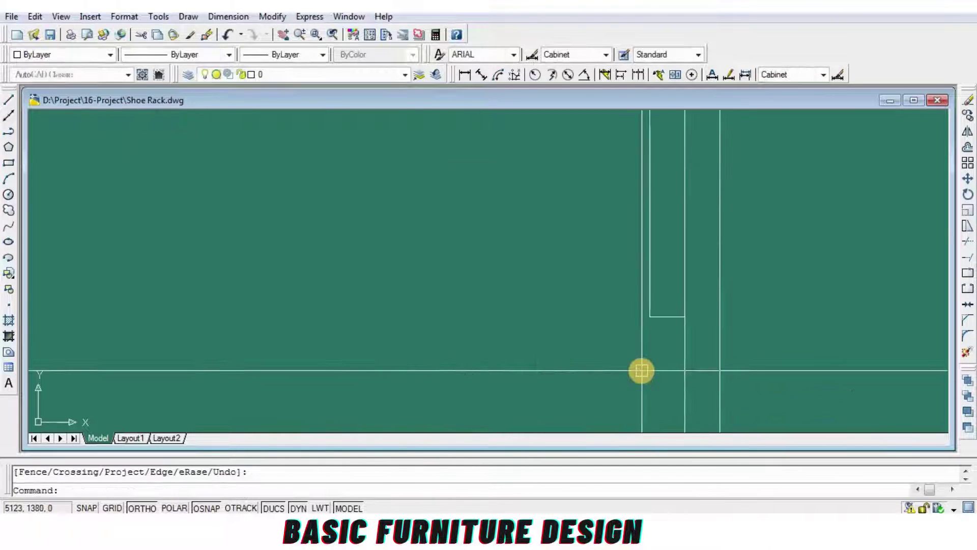
type("l")
key("Return")
left_click(647, 321)
scroll(646, 377, "down", 2)
scroll(649, 342, "up", 1)
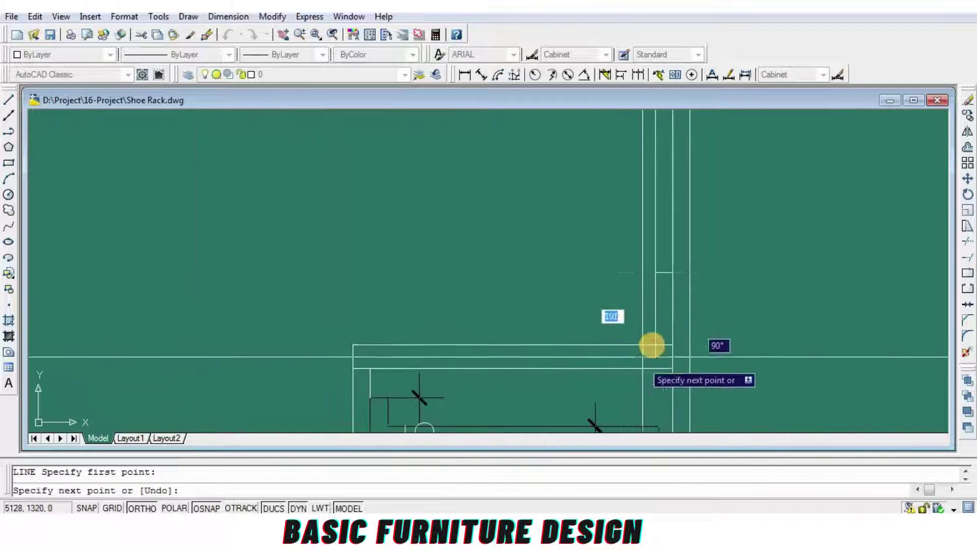
scroll(671, 267, "up", 1)
key("Return")
scroll(670, 267, "down", 2)
scroll(563, 327, "down", 2)
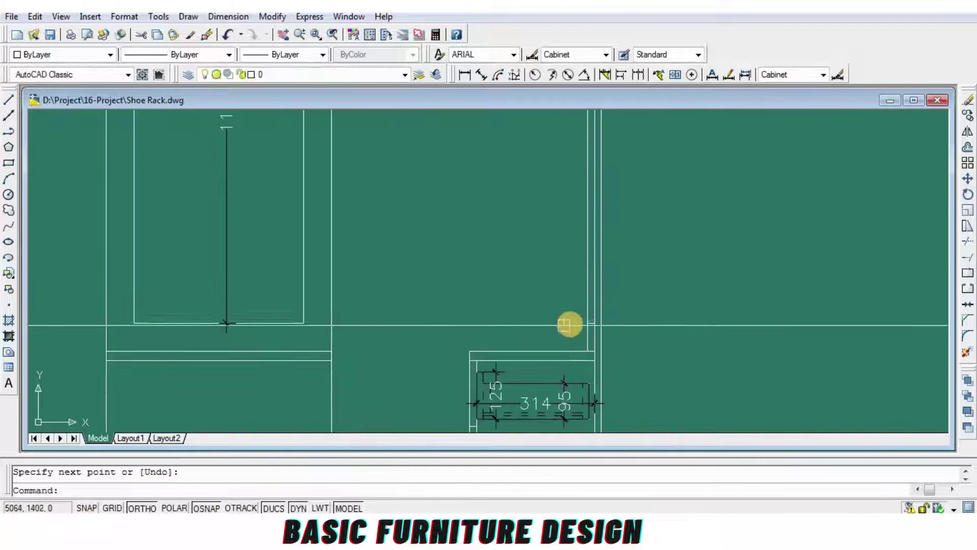
scroll(569, 325, "up", 1)
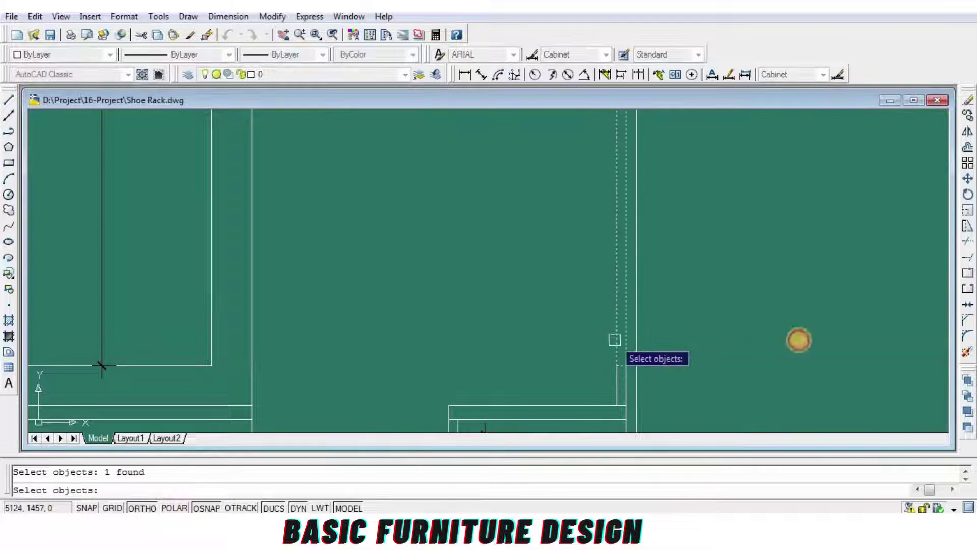
Step: Copy a panel line across into place in the side section
key("Return")
left_click(759, 352)
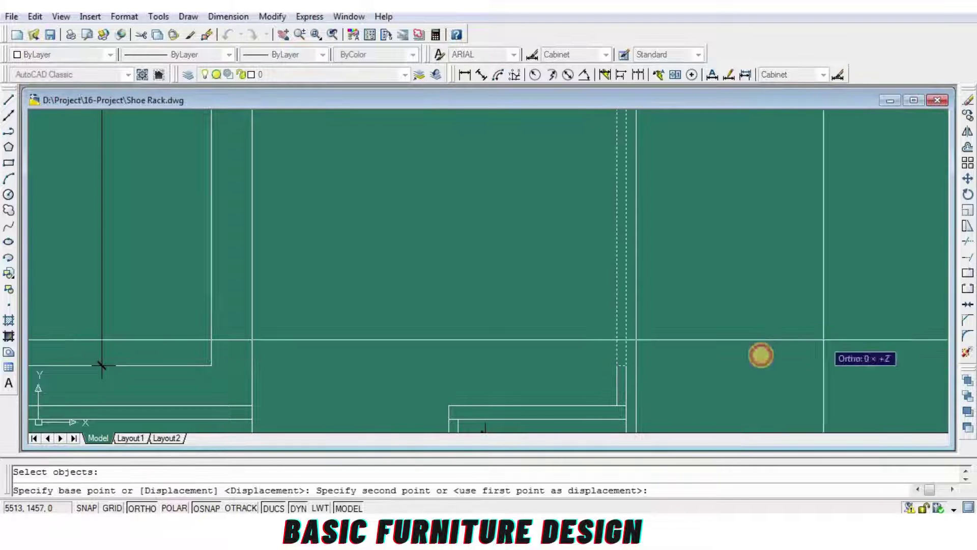
left_click(550, 340)
key("Return")
scroll(546, 319, "down", 2)
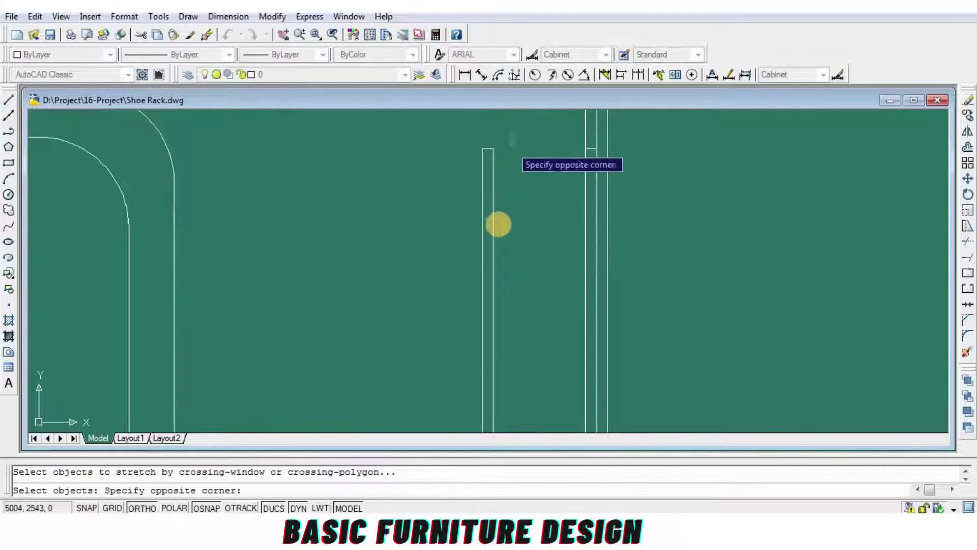
scroll(508, 413, "down", 3)
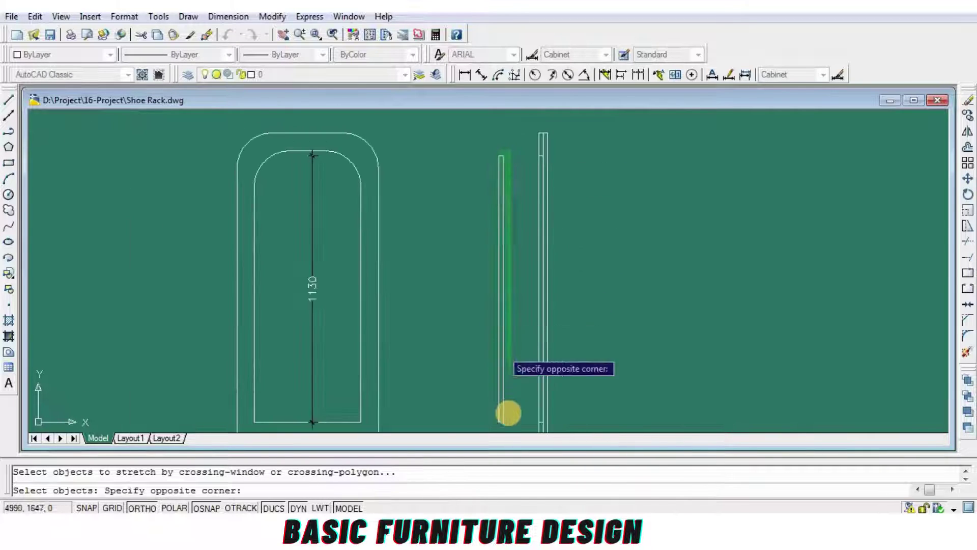
Step: Stretch the thin strip narrower by 13
left_click(501, 424)
scroll(510, 407, "up", 2)
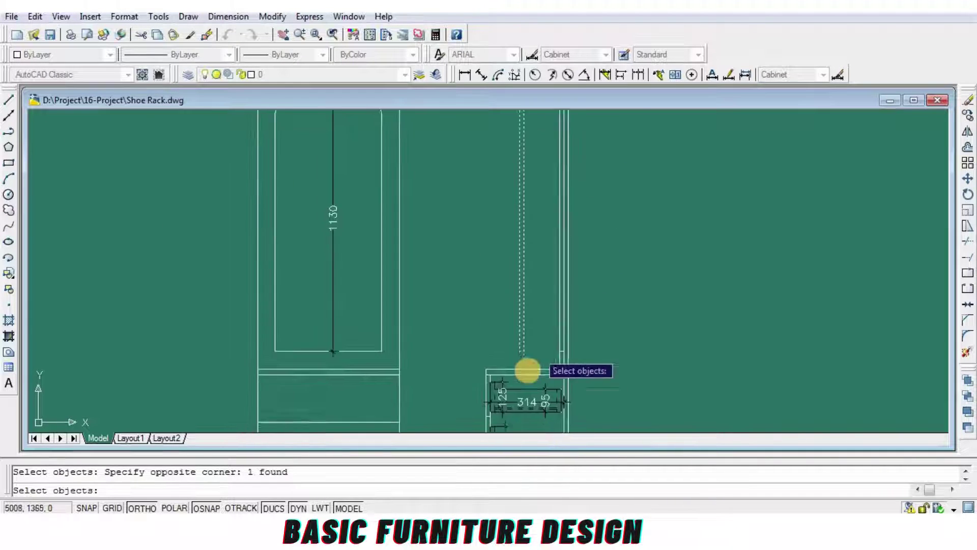
scroll(527, 371, "up", 2)
key("Return")
left_click(549, 333)
type("1")
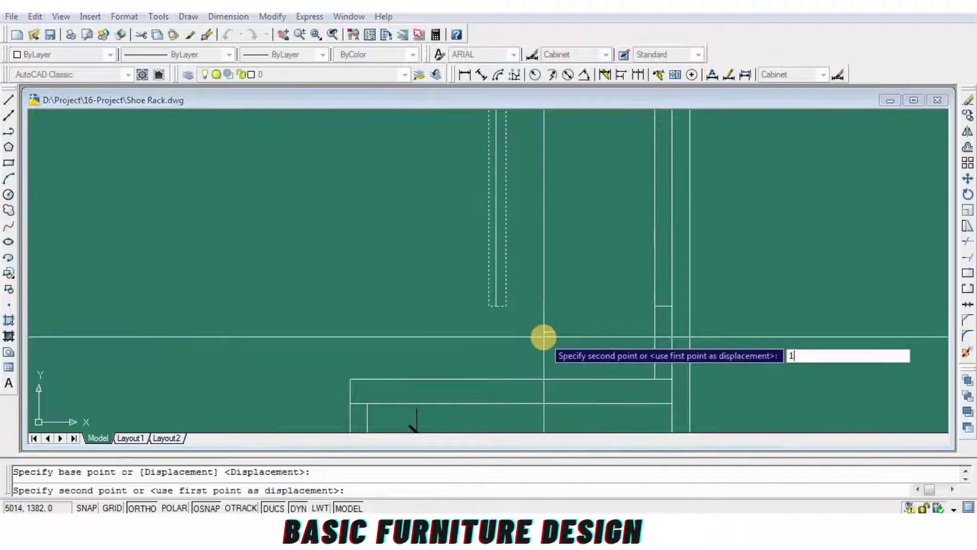
type("3")
key("Return")
Step: Set the vertical line in the side section to Cyan
left_click(481, 299)
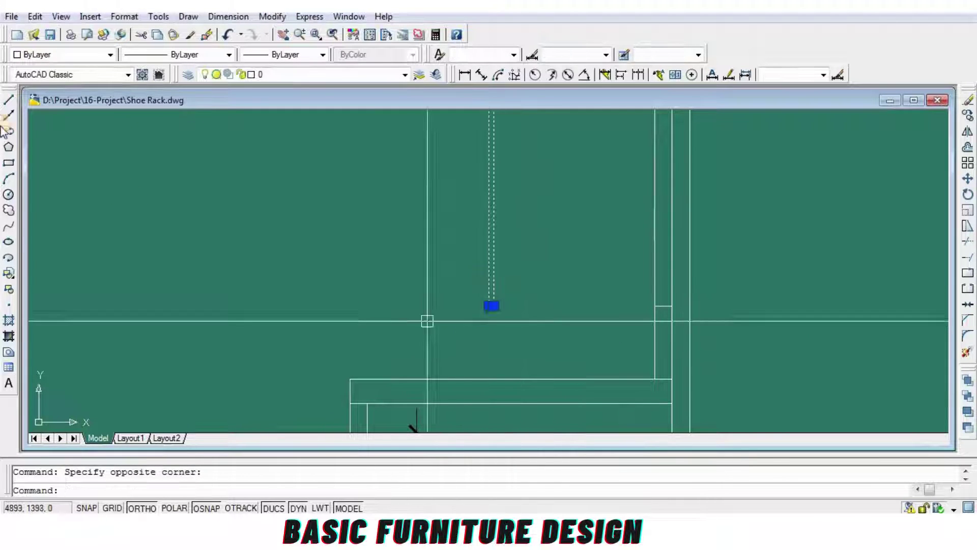
left_click(110, 54)
left_click(37, 126)
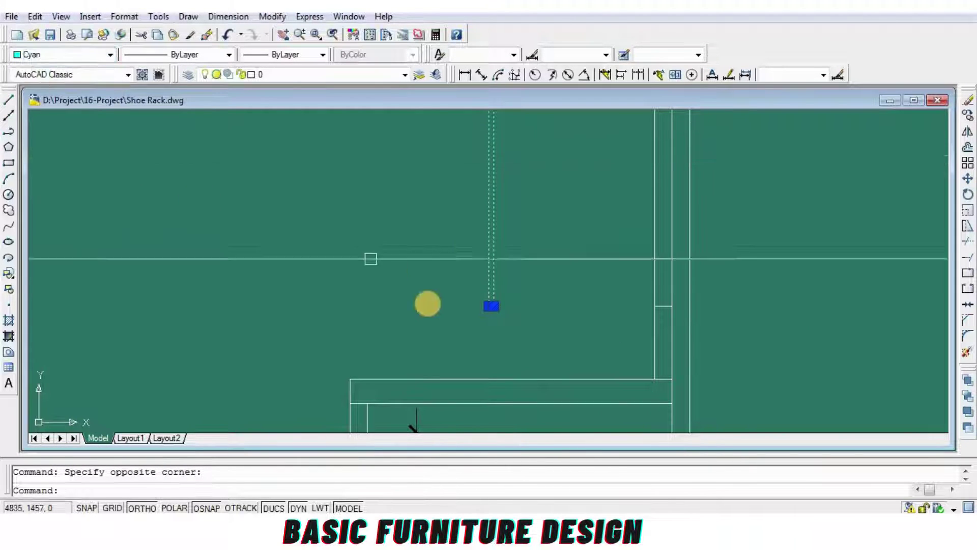
scroll(474, 306, "down", 3)
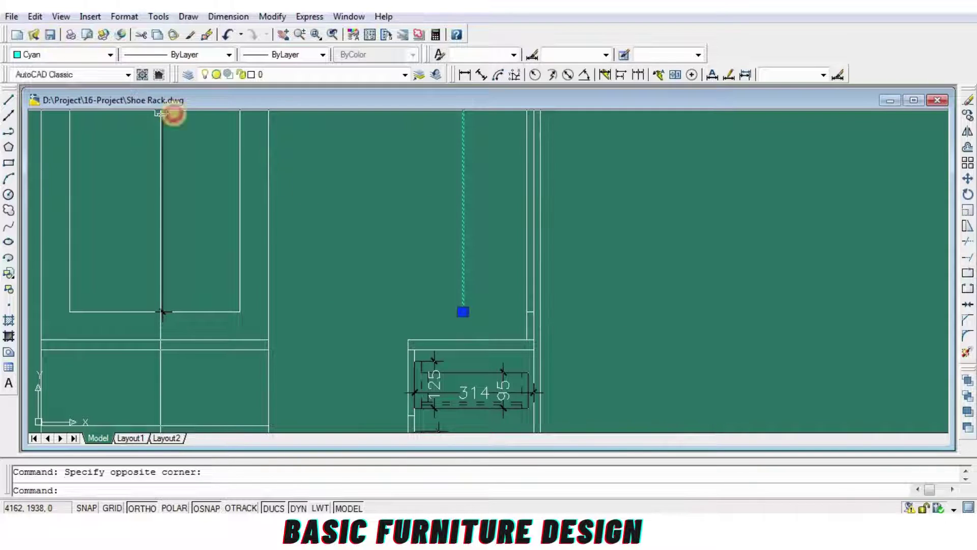
key("Escape")
scroll(362, 229, "up", 2)
Step: Move the cyan vertical line to its new position beside the strip
type("m")
key("Return")
left_click(483, 285)
left_click(424, 315)
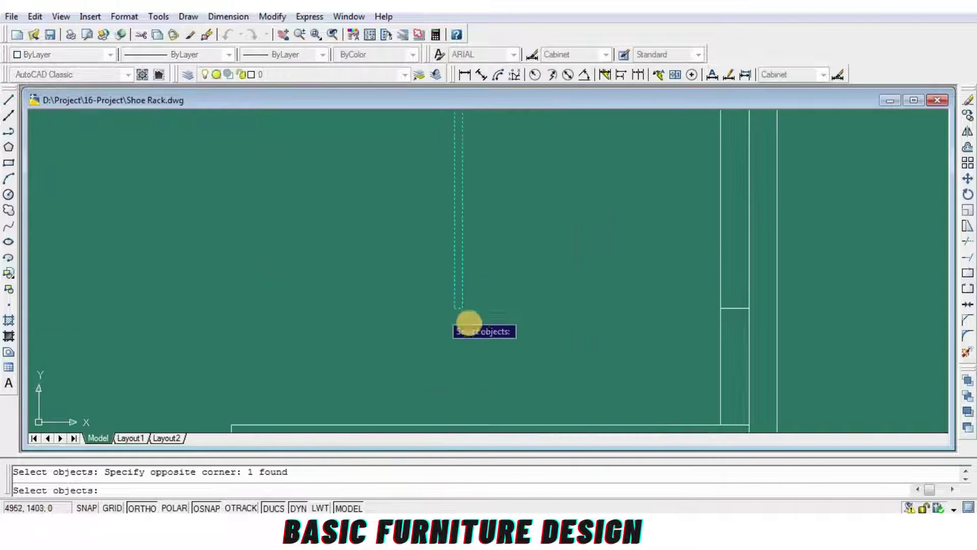
key("Return")
left_click(618, 334)
scroll(626, 308, "up", 2)
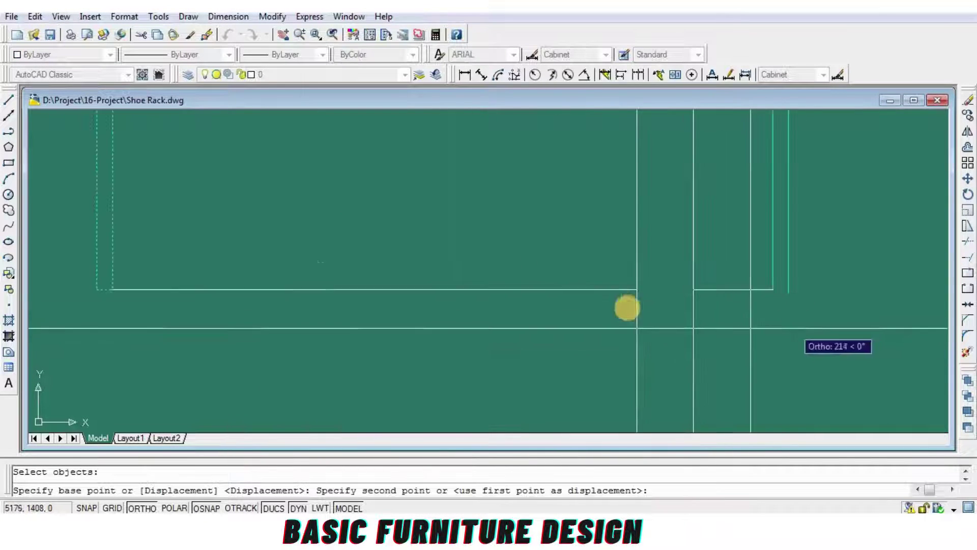
left_click(654, 288)
scroll(674, 278, "up", 1)
scroll(738, 333, "down", 2)
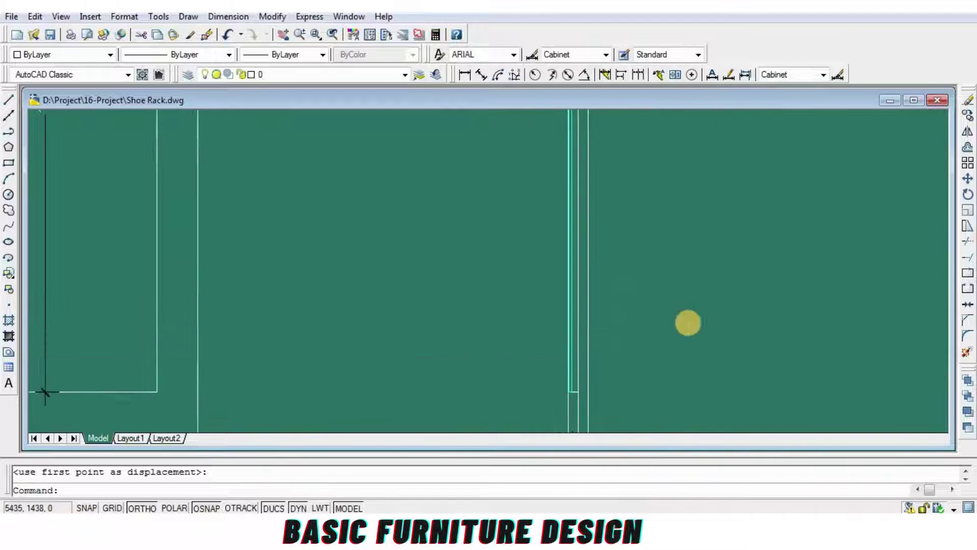
scroll(556, 327, "down", 2)
scroll(605, 310, "up", 3)
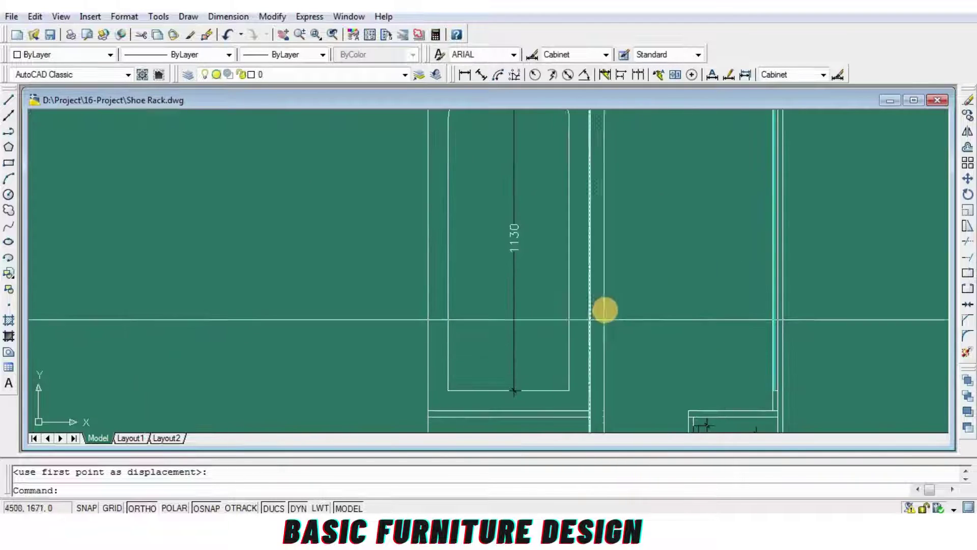
Step: Erase the dashed vertical line and draw two slanted lines with Ortho off
left_click(968, 104)
scroll(554, 279, "down", 2)
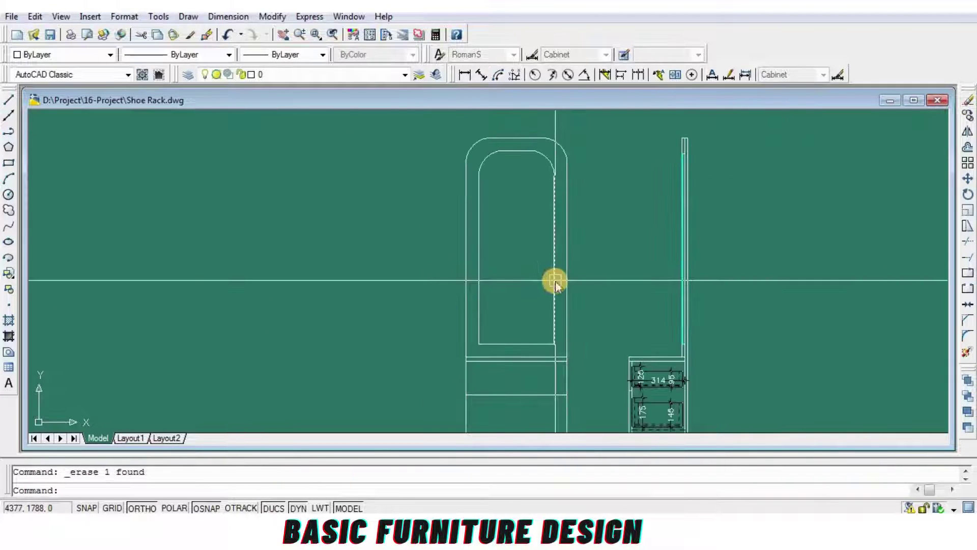
scroll(619, 244, "up", 2)
type("l")
key("Return")
left_click(639, 207)
key("F8")
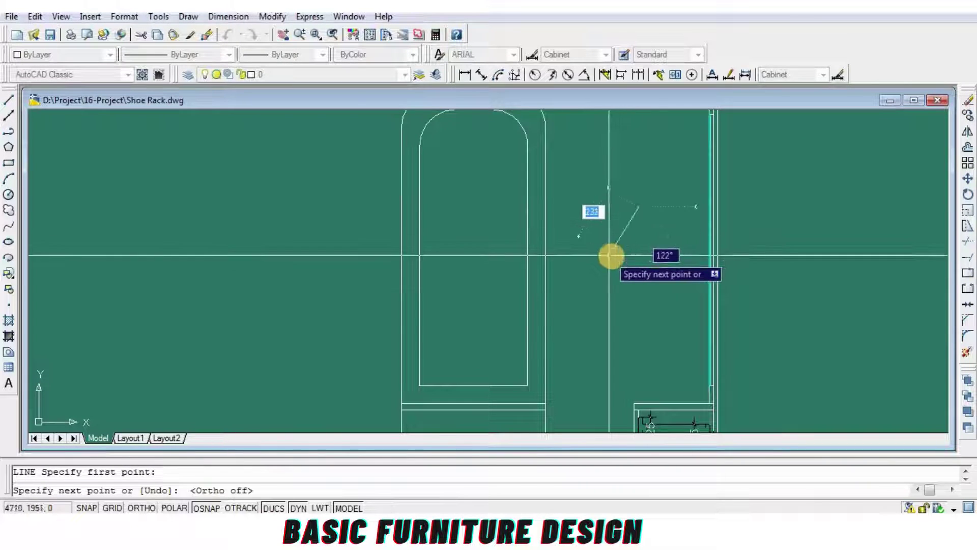
left_click(618, 263)
key("Return")
scroll(632, 227, "up", 2)
key("Return")
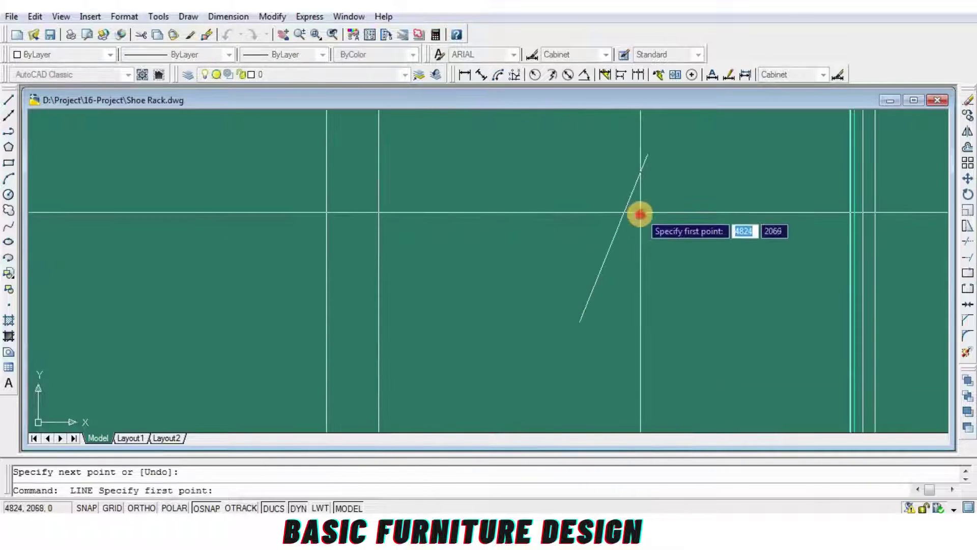
left_click(640, 210)
left_click(620, 263)
key("Return")
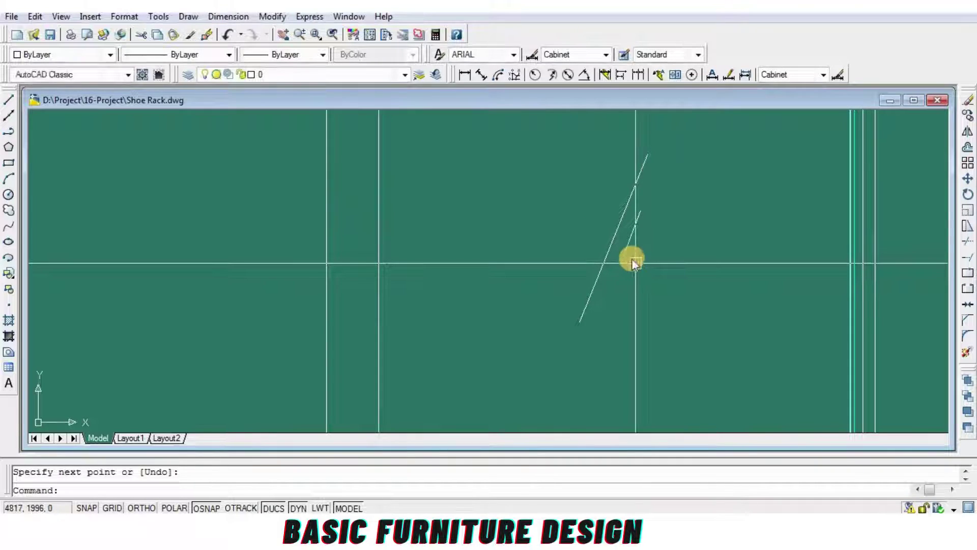
scroll(634, 263, "up", 2)
Step: Move the short slanted line into position
type("m")
key("Return")
left_click(618, 227)
key("Return")
left_click(644, 266)
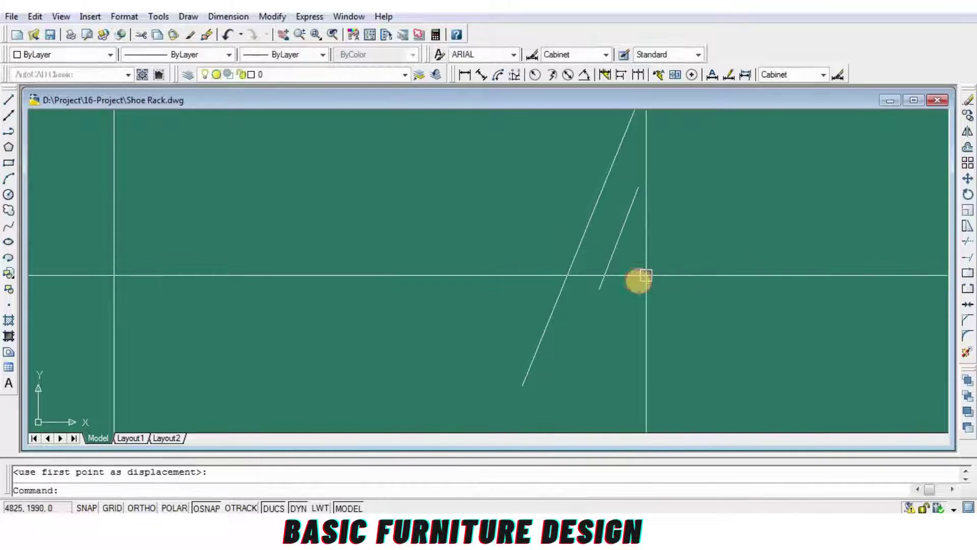
Step: Copy a slanted line alongside the others to form a third mark
type("c")
key("Return")
left_click(610, 263)
key("Return")
left_click(634, 312)
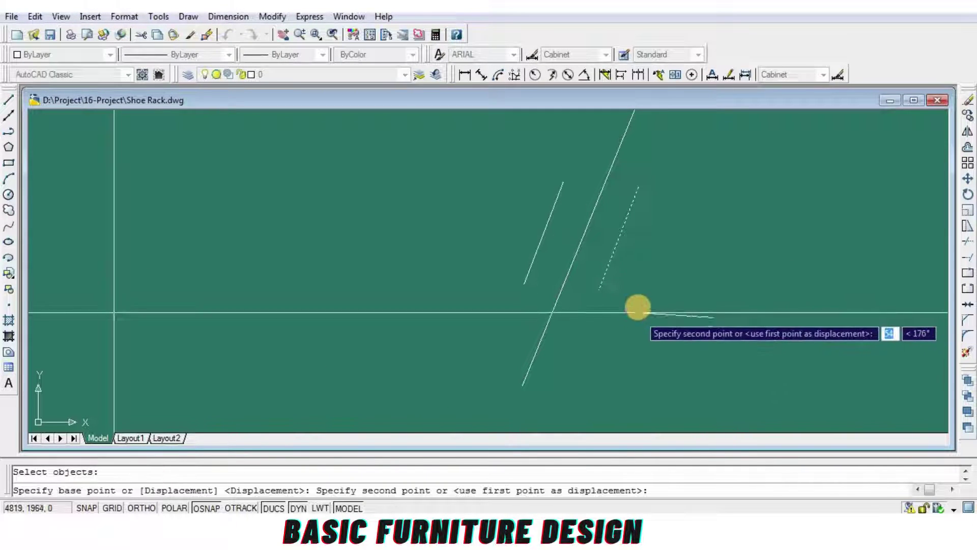
left_click(676, 293)
scroll(676, 293, "down", 3)
key("Return")
left_click(579, 320)
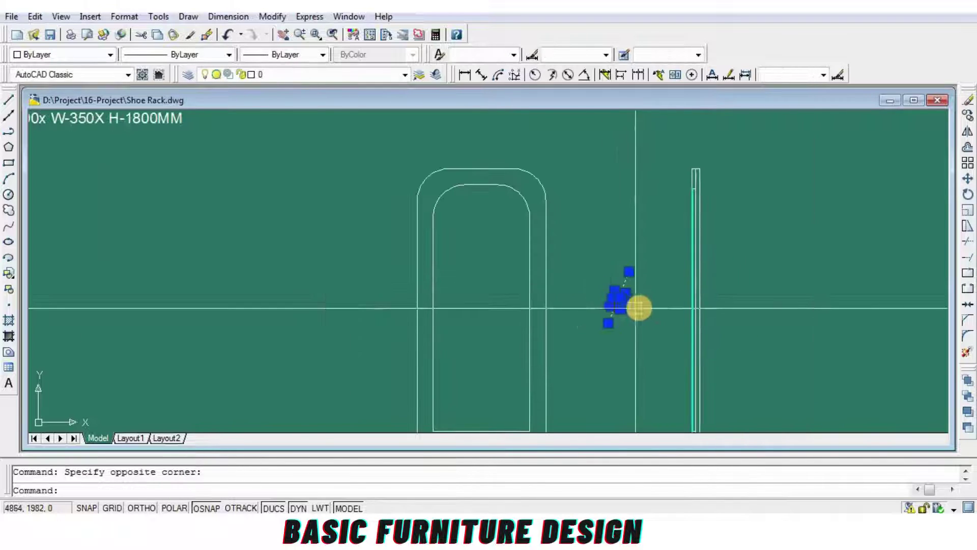
scroll(610, 305, "up", 3)
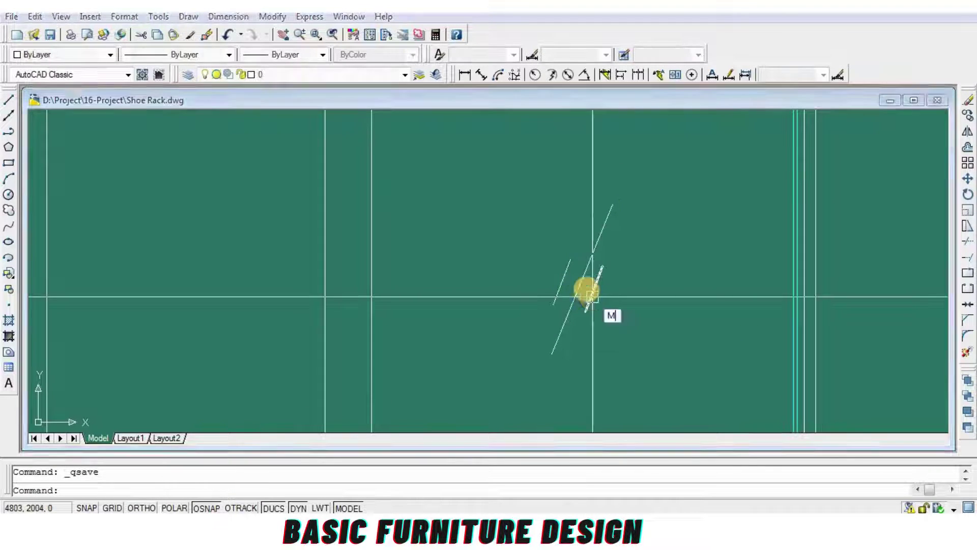
Step: Move the left and middle slanted lines into a tight parallel group
type("m")
key("Return")
left_click(562, 282)
key("Return")
scroll(636, 313, "up", 5)
left_click(656, 303)
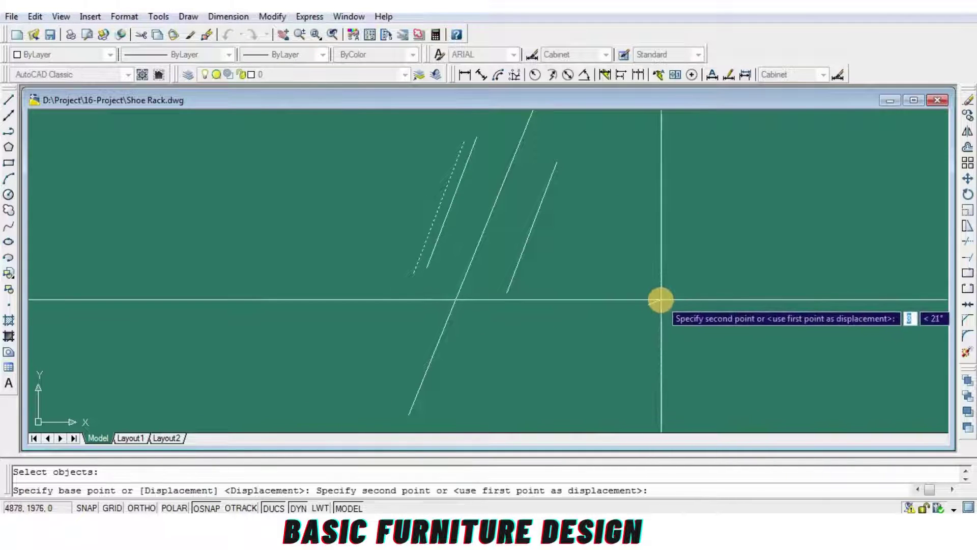
left_click(659, 300)
scroll(641, 297, "down", 3)
scroll(625, 295, "up", 3)
key("Return")
left_click(600, 283)
key("Return")
left_click(718, 298)
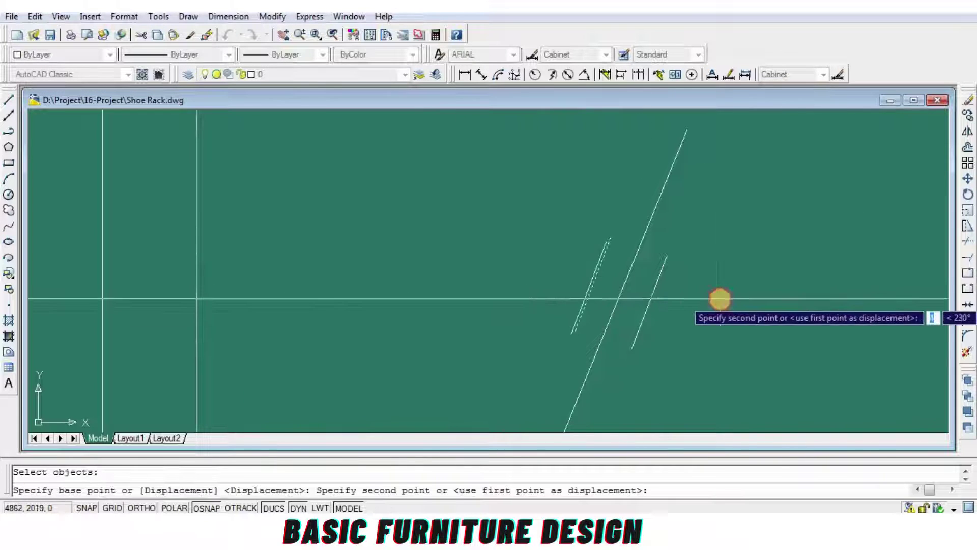
left_click(710, 295)
scroll(708, 298, "down", 3)
scroll(709, 299, "up", 5)
Step: Recolour the grouped slanted lines and save the drawing
left_click(589, 311)
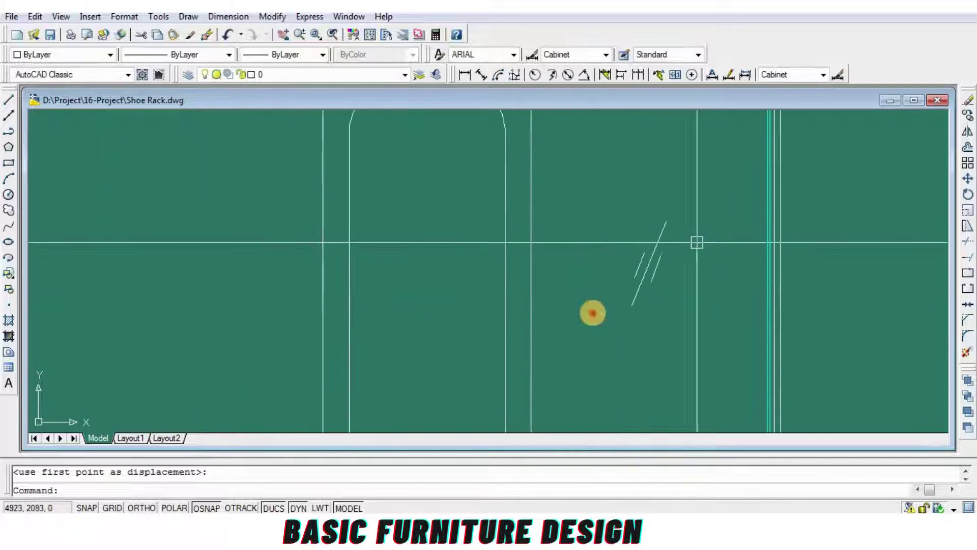
left_click(693, 239)
left_click(40, 160)
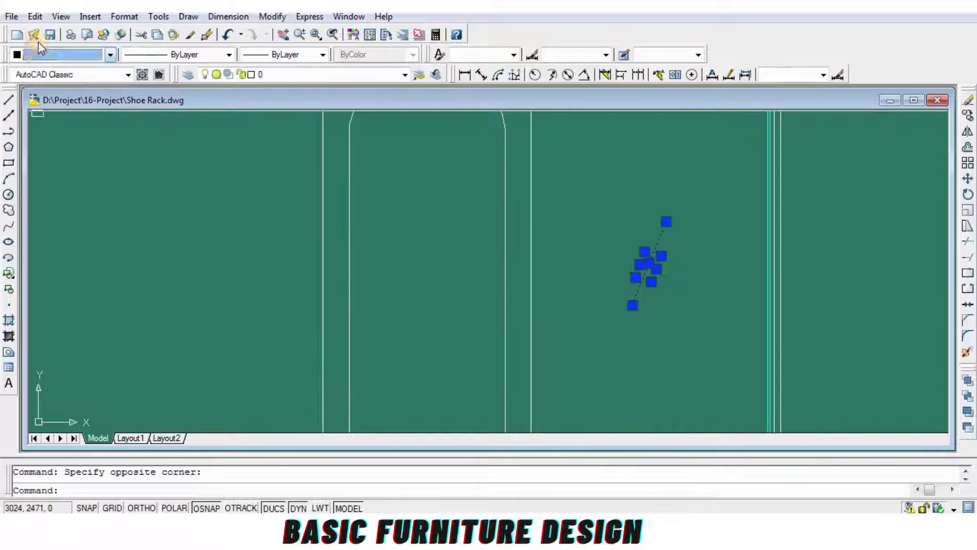
key("ctrl+s")
Step: Move the set of slanted glass marks higher up in the mirror
key("Return")
left_click(680, 250)
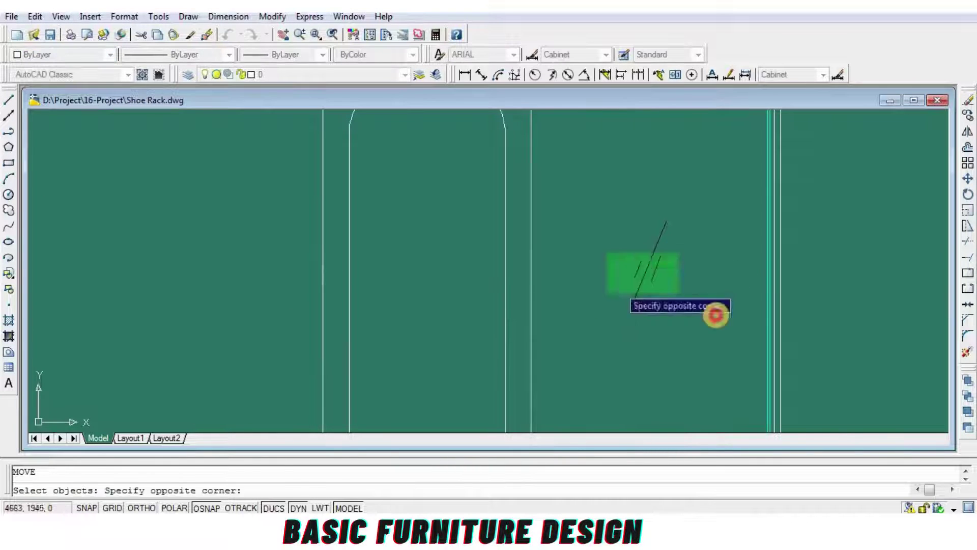
left_click(607, 293)
key("Return")
left_click(753, 319)
left_click(535, 253)
scroll(595, 306, "down", 5)
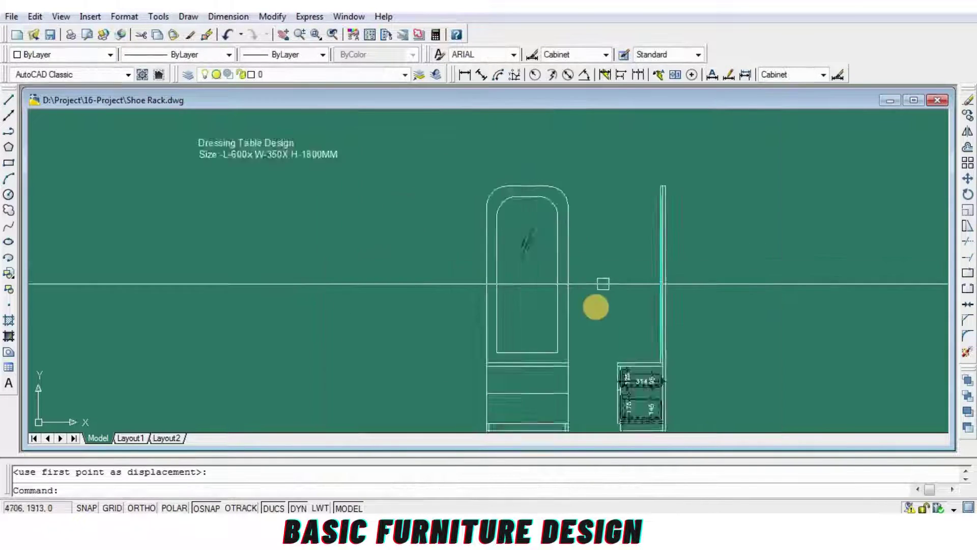
scroll(622, 304, "up", 2)
scroll(631, 262, "up", 2)
Step: Copy the glass marks twice straight down the mirror with Ortho on
type("co")
key("Return")
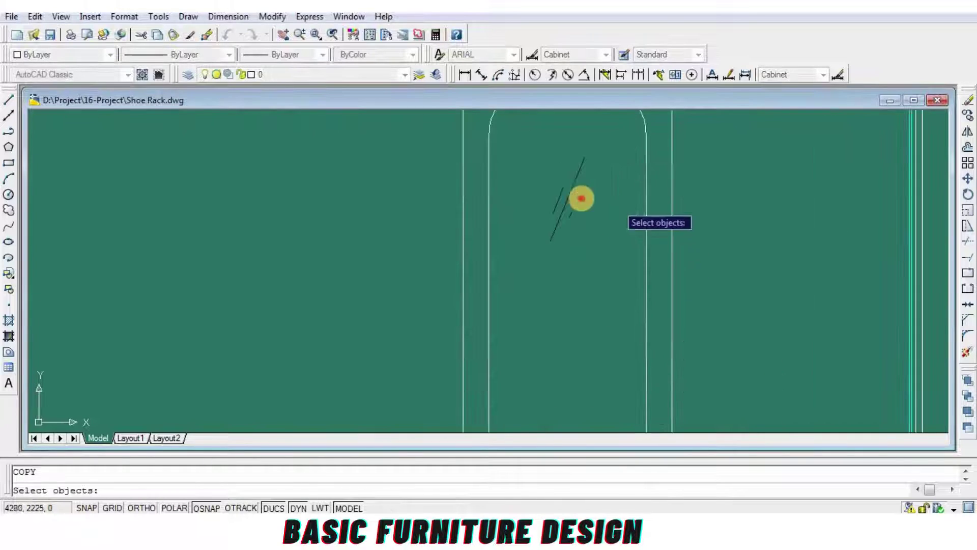
left_click(770, 220)
key("F8")
scroll(768, 320, "down", 3)
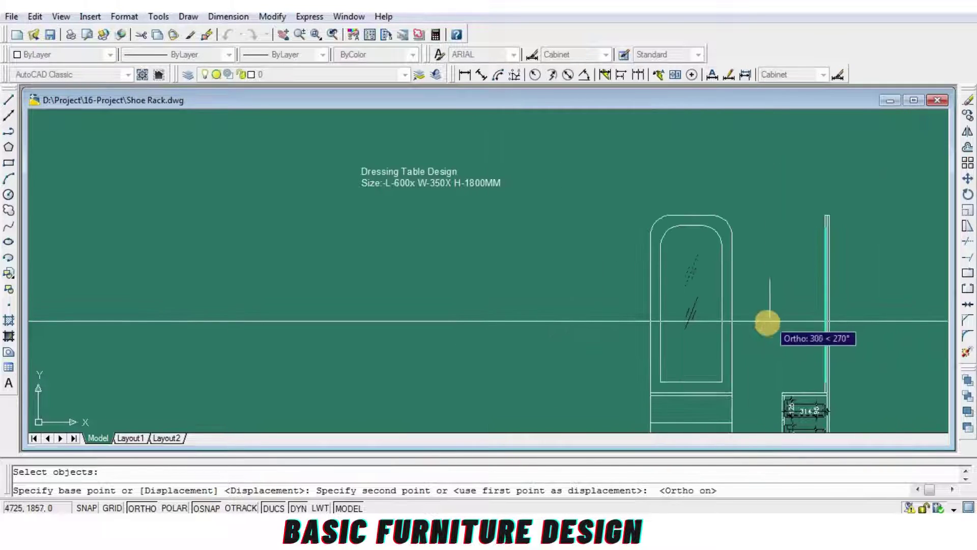
left_click(767, 323)
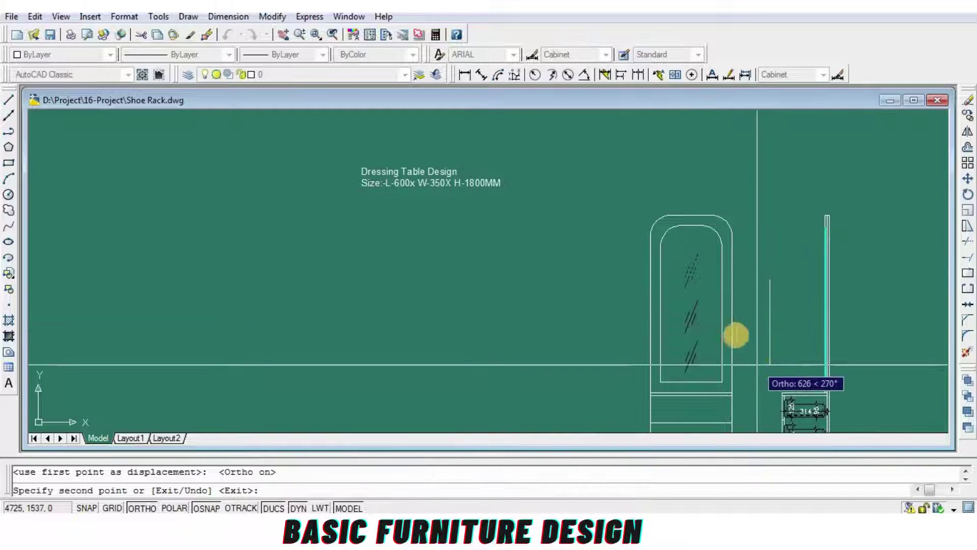
left_click(757, 364)
key("Return")
Step: Move all three sets of glass marks into even positions within the mirror
type("m")
key("Return")
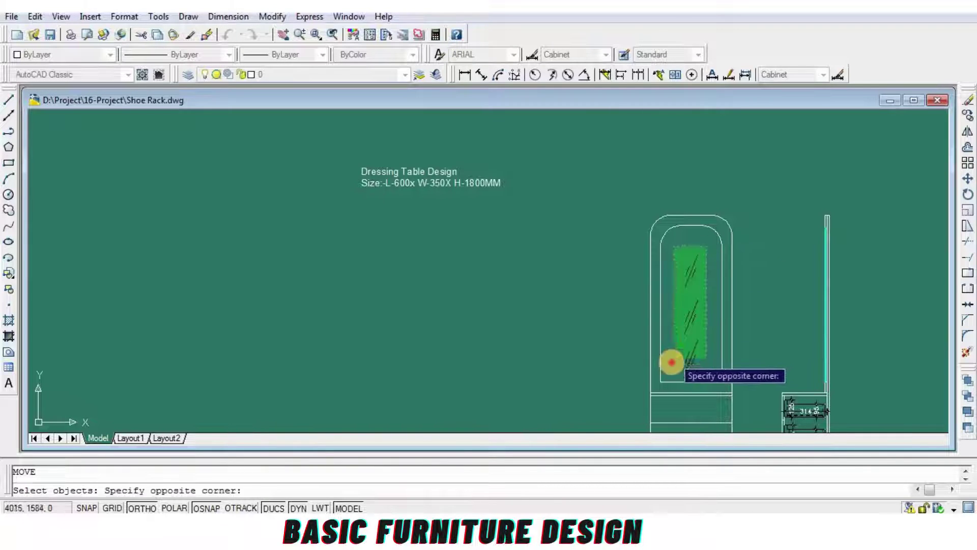
left_click(672, 362)
key("Return")
left_click(766, 303)
scroll(752, 346, "down", 3)
scroll(753, 362, "up", 4)
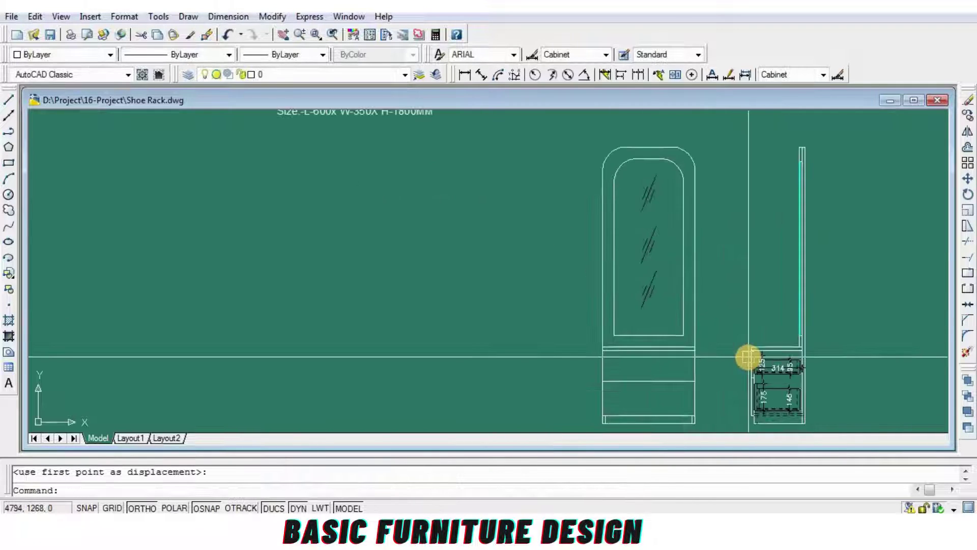
scroll(514, 335, "down", 3)
scroll(646, 341, "up", 5)
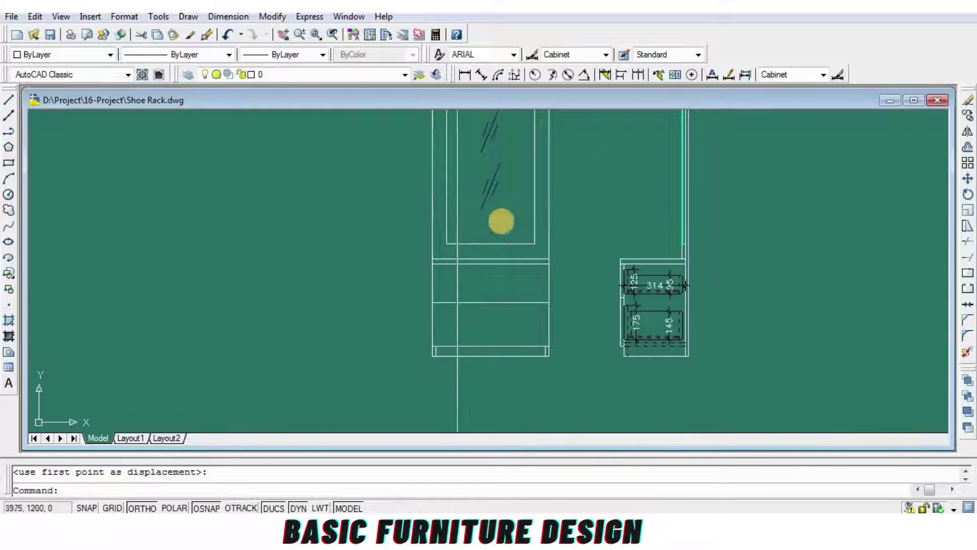
Step: Draw a 100 × 6 rectangle with RECTANG
type("RE")
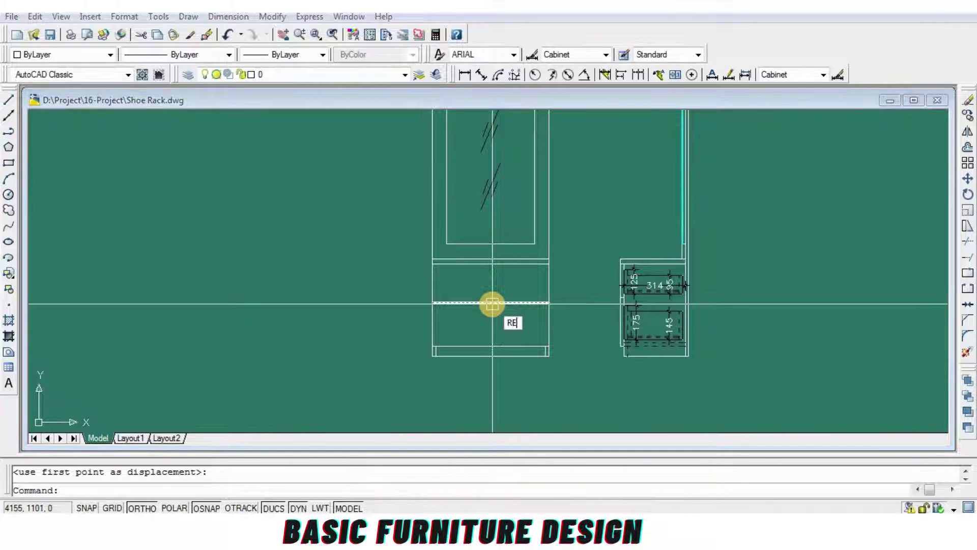
key("Return")
scroll(482, 284, "up", 3)
left_click(419, 261)
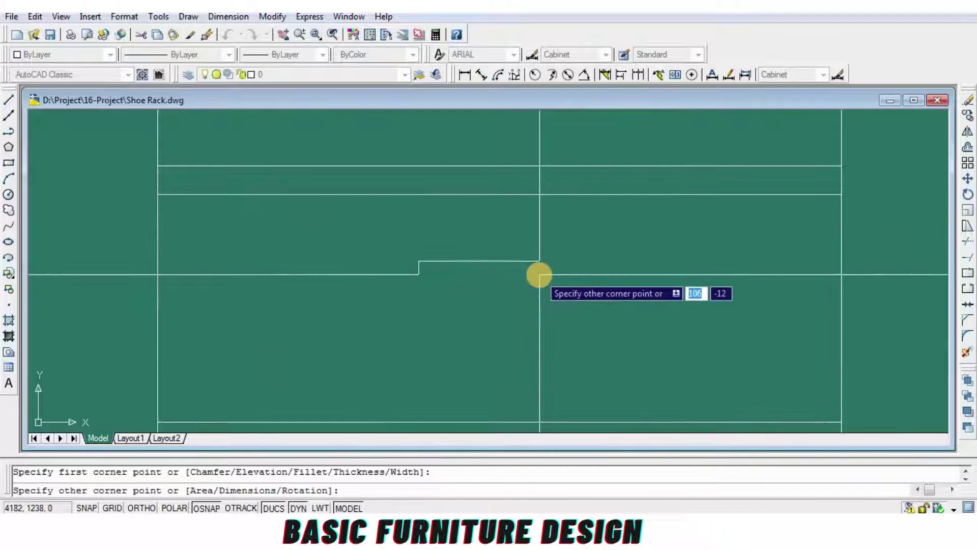
type("1")
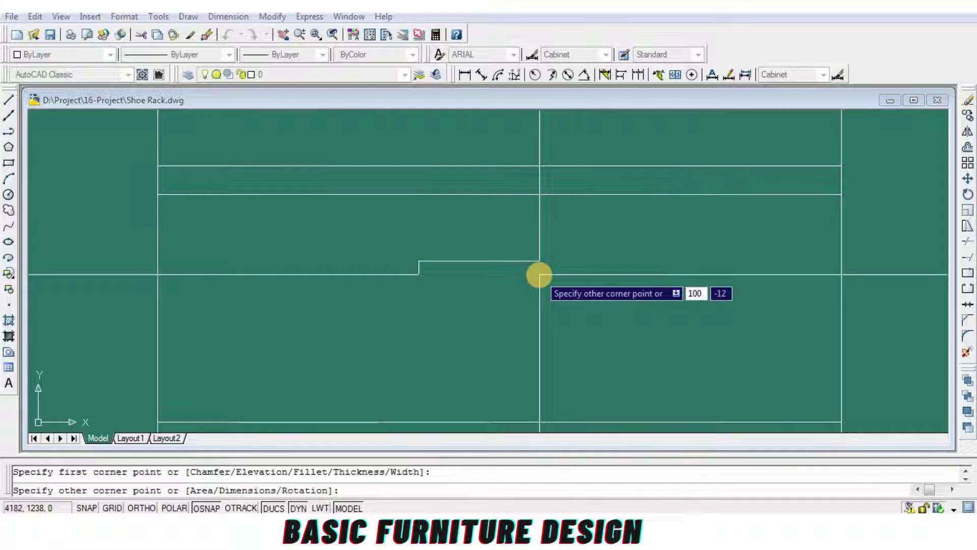
key("Tab")
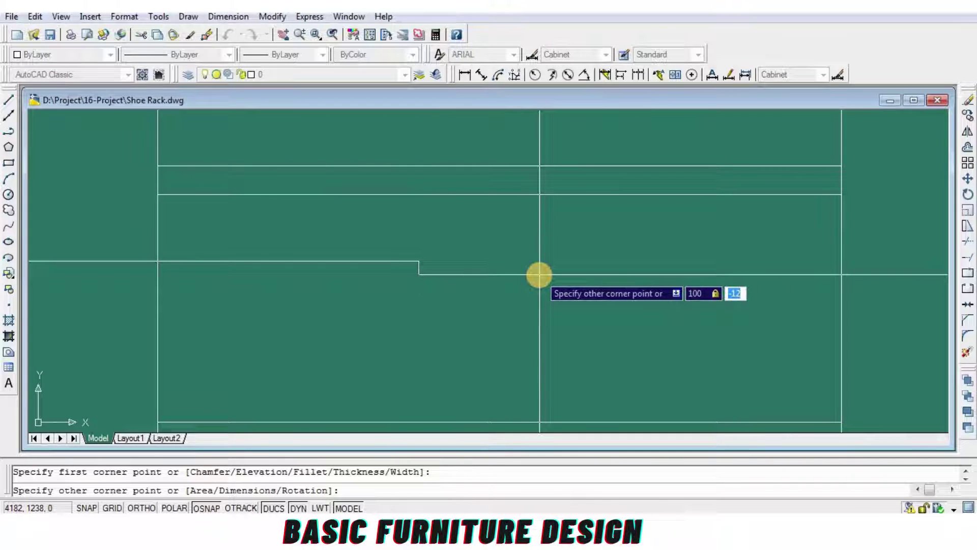
type("6")
key("Return")
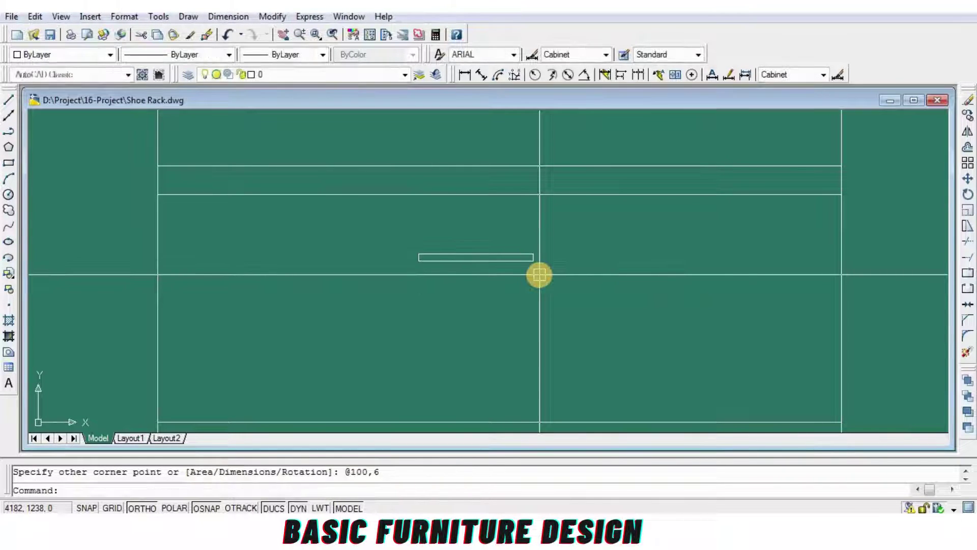
Step: Draw a 90-long vertical line up from the shelf edge
type("l")
key("Return")
left_click(499, 195)
scroll(498, 255, "down", 2)
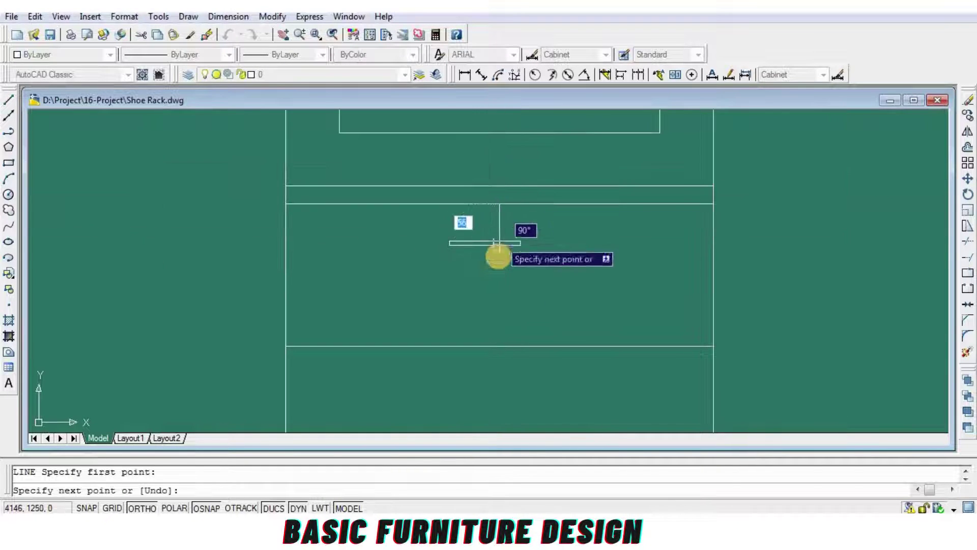
type("90")
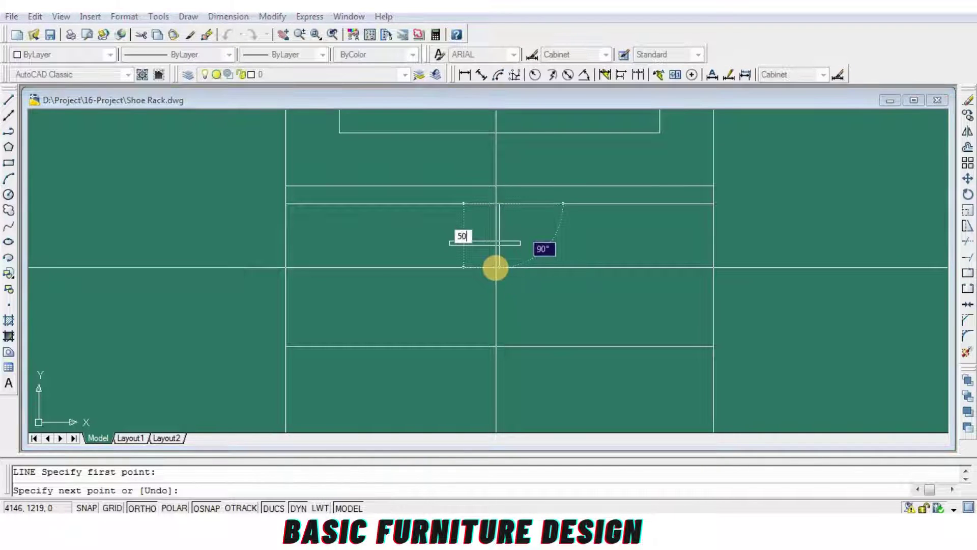
key("Return")
Step: Move the rectangle so it sits centred beneath the vertical line
key("Return")
scroll(508, 257, "up", 2)
type("m")
key("Return")
scroll(481, 241, "up", 2)
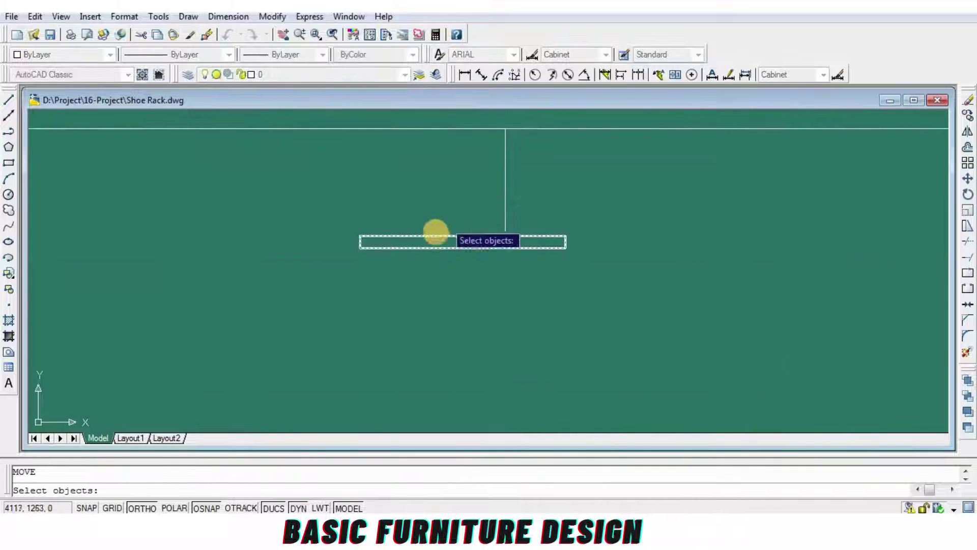
left_click(446, 237)
key("Return")
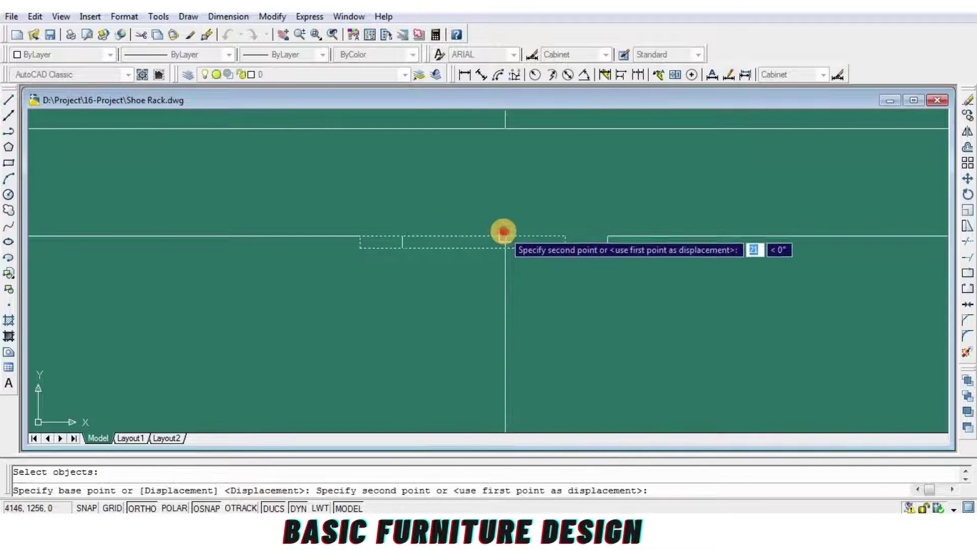
key("Return")
scroll(515, 301, "up", 2)
key("Return")
left_click(514, 299)
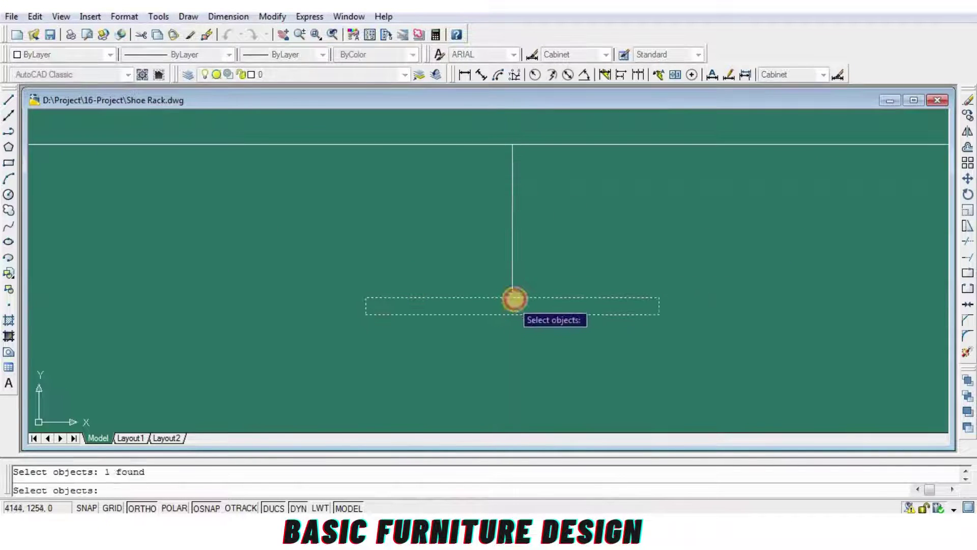
left_click(511, 299)
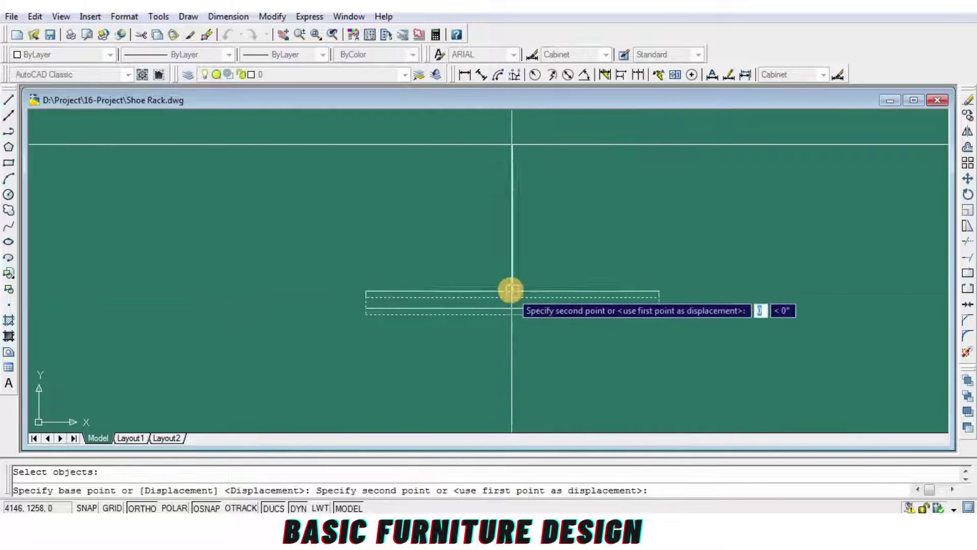
left_click(511, 292)
Step: Draw two concentric circles at the line's midpoint, radius 10 and a smaller inner one
type("c")
key("Return")
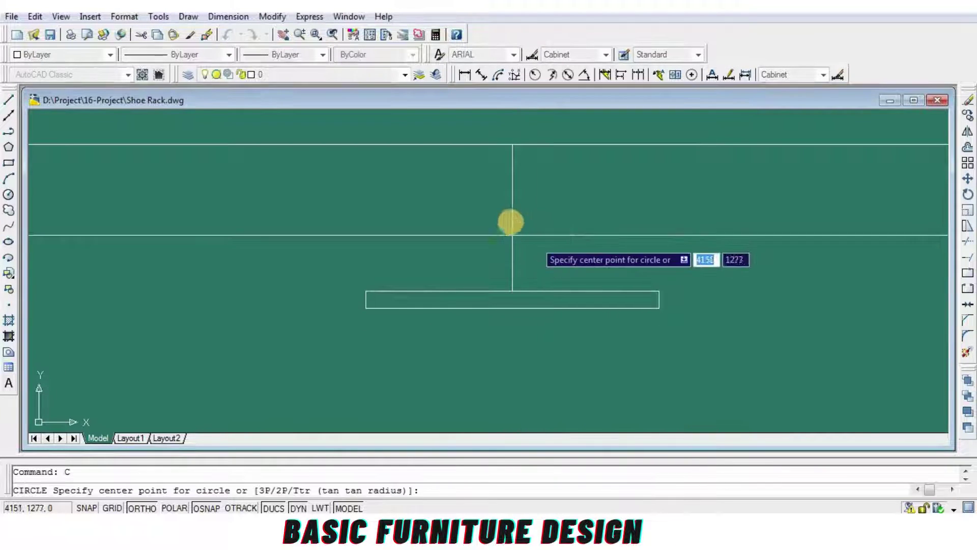
left_click(512, 216)
scroll(514, 208, "up", 3)
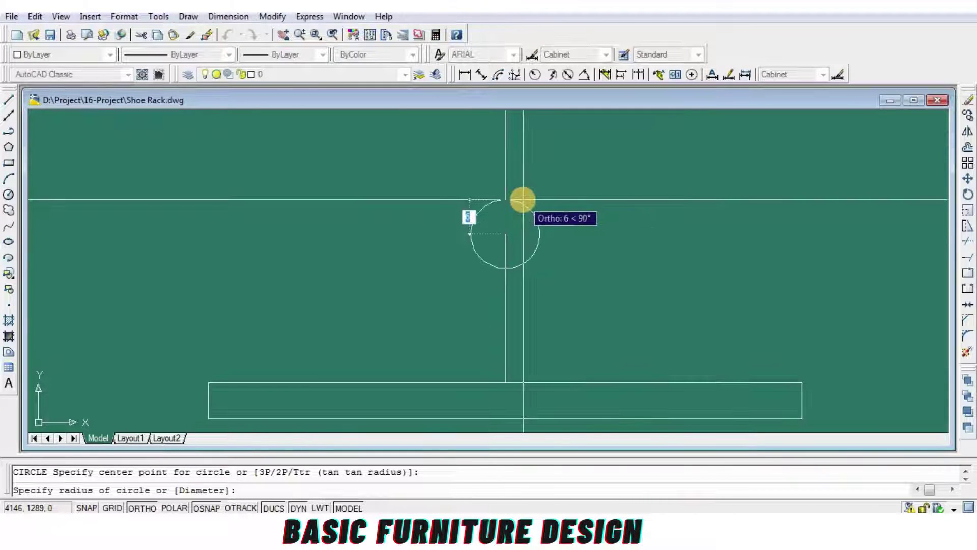
type("1")
key("Return")
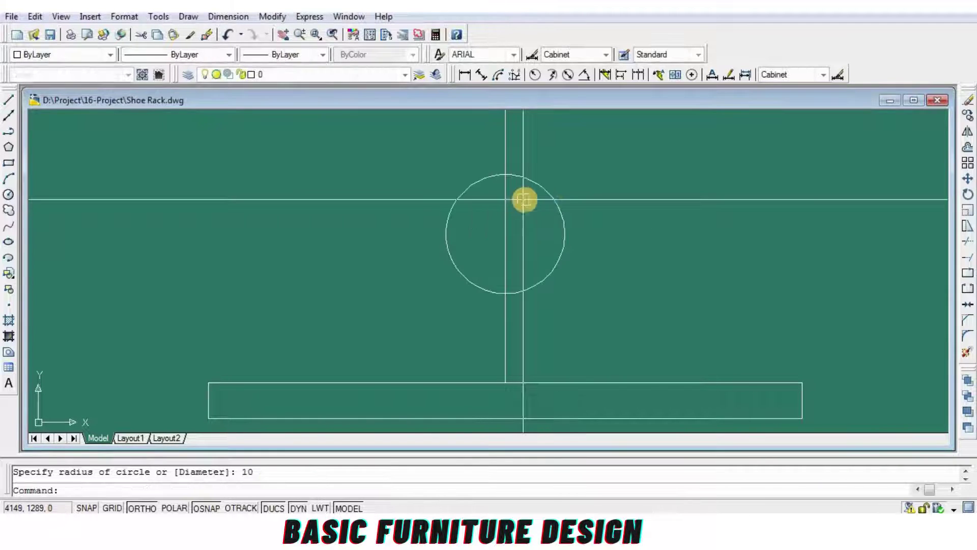
key("Return")
left_click(505, 233)
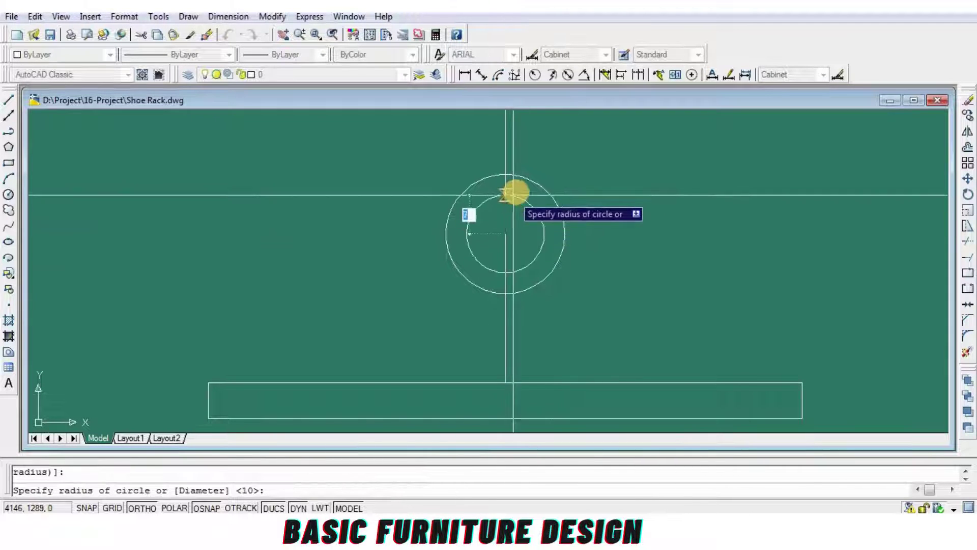
left_click(509, 194)
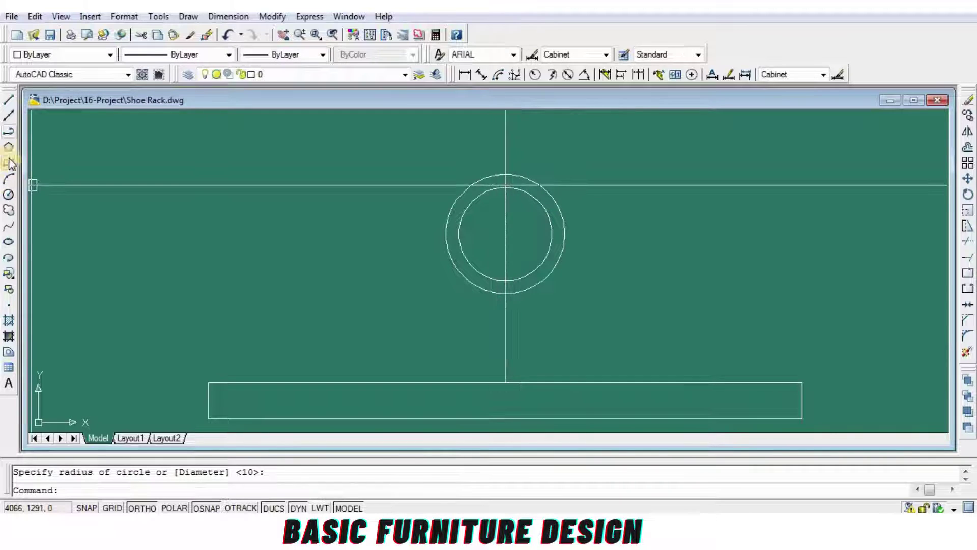
Step: Draw a slot rectangle inside the circles
scroll(528, 207, "up", 2)
scroll(500, 153, "up", 3)
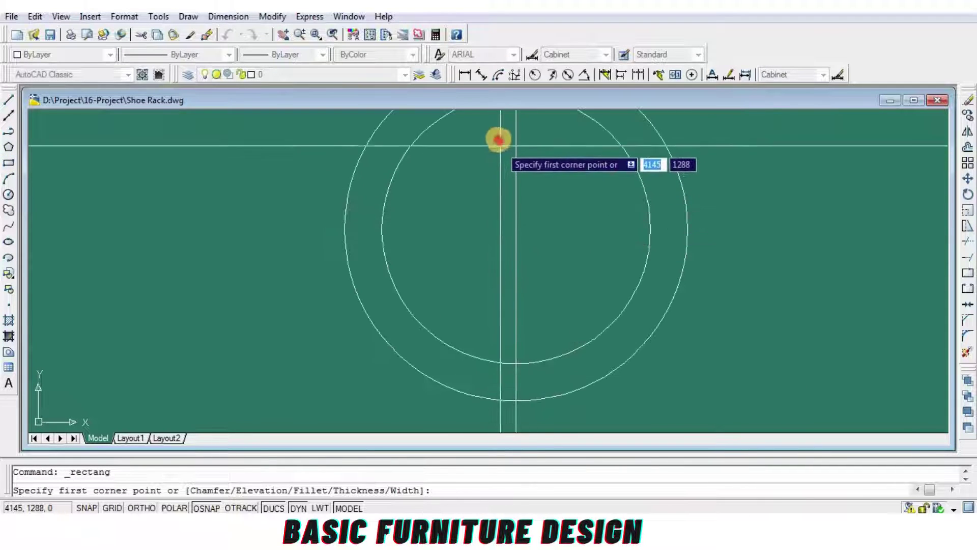
left_click(499, 139)
scroll(529, 244, "up", 2)
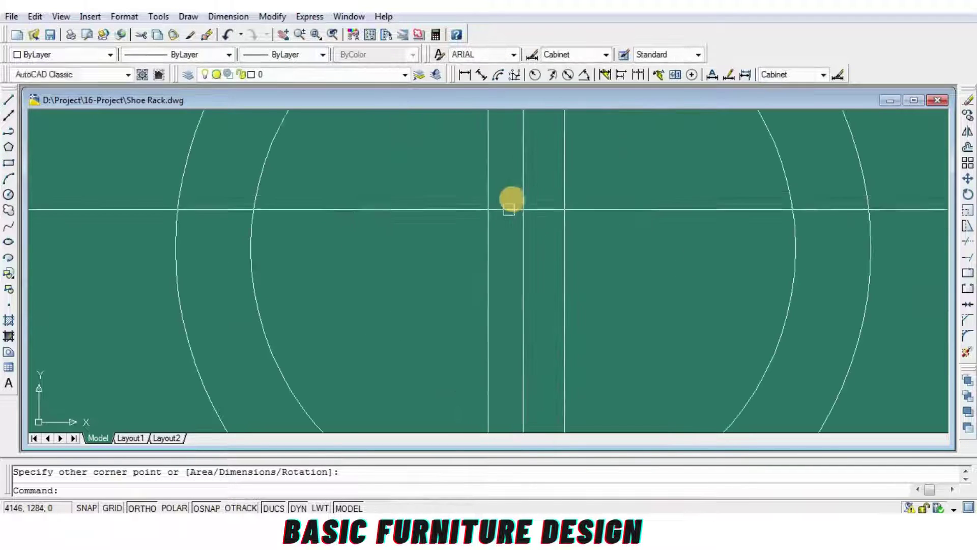
scroll(512, 201, "up", 1)
scroll(532, 326, "down", 2)
left_click(533, 348)
scroll(570, 239, "down", 3)
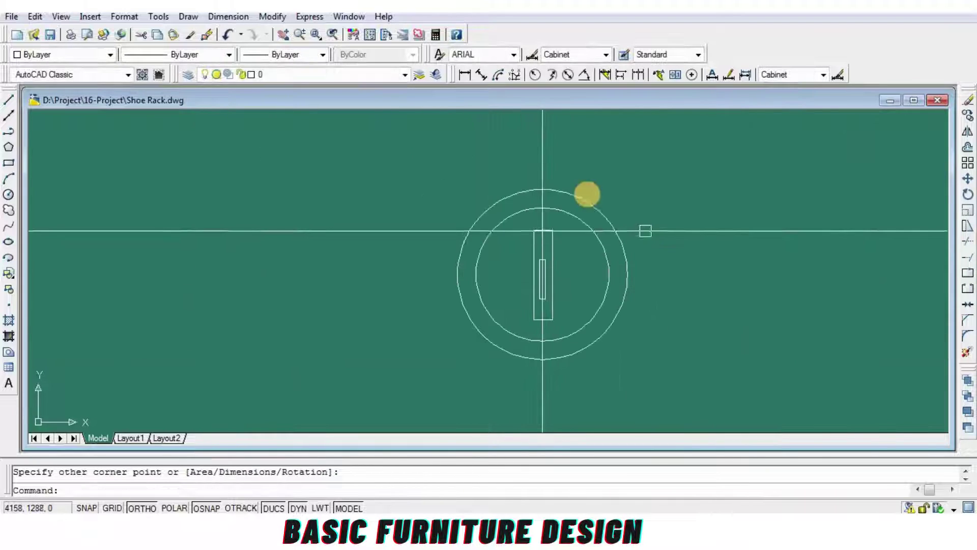
scroll(560, 173, "down", 1)
Step: Erase the vertical centre line, recolour the knob shapes to colour 250, and save
left_click(665, 157)
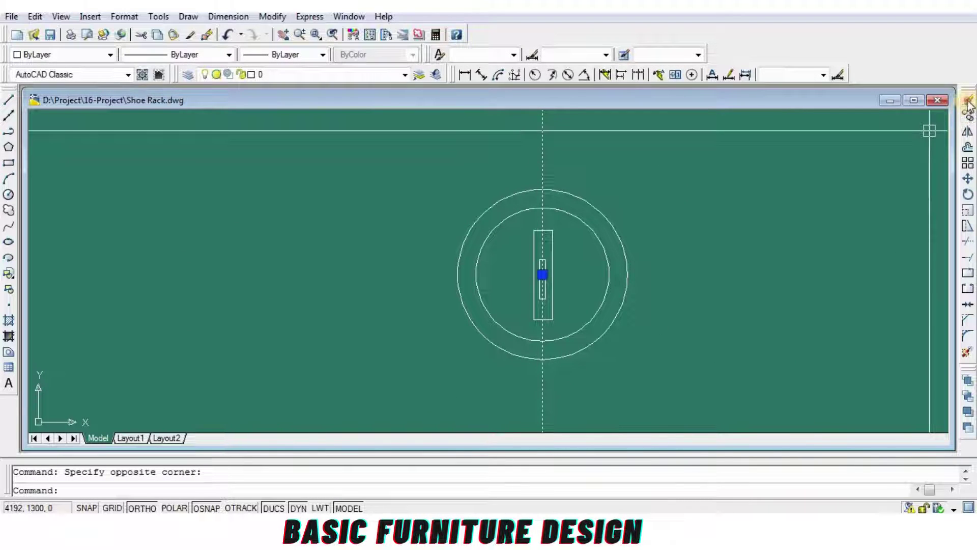
left_click(968, 103)
left_click(745, 171)
left_click(359, 277)
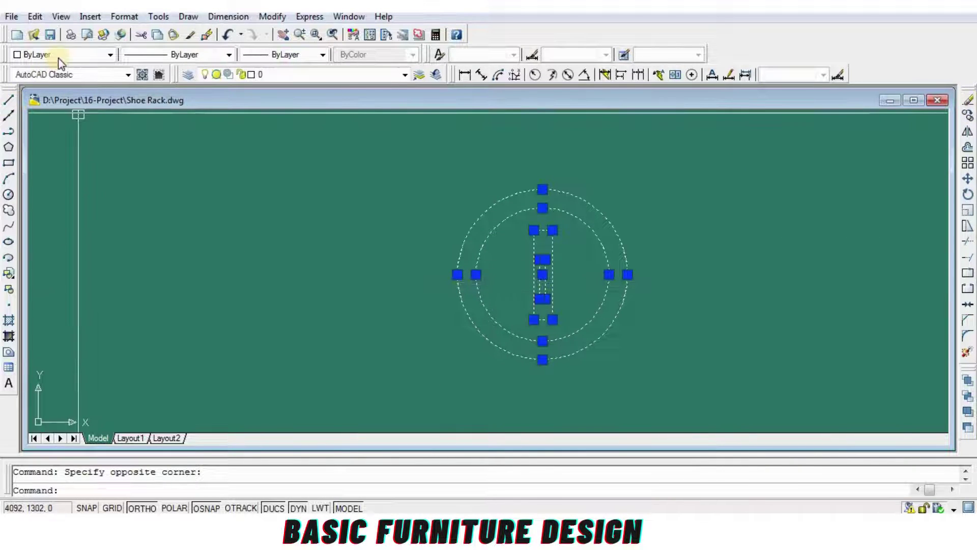
left_click(53, 70)
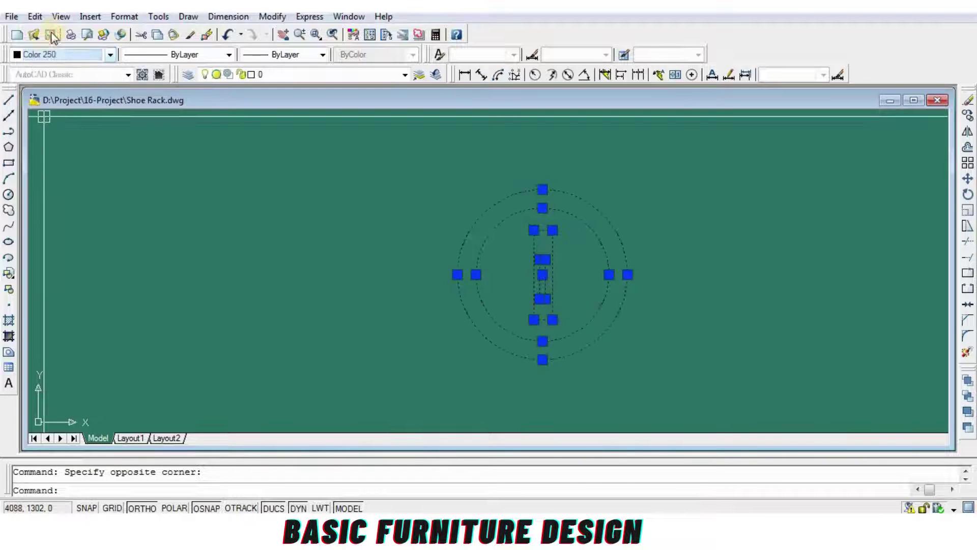
key("ctrl+s")
scroll(624, 366, "down", 3)
Step: Match the handle bar's properties to the handle circle with MATCHPROP
type("ma")
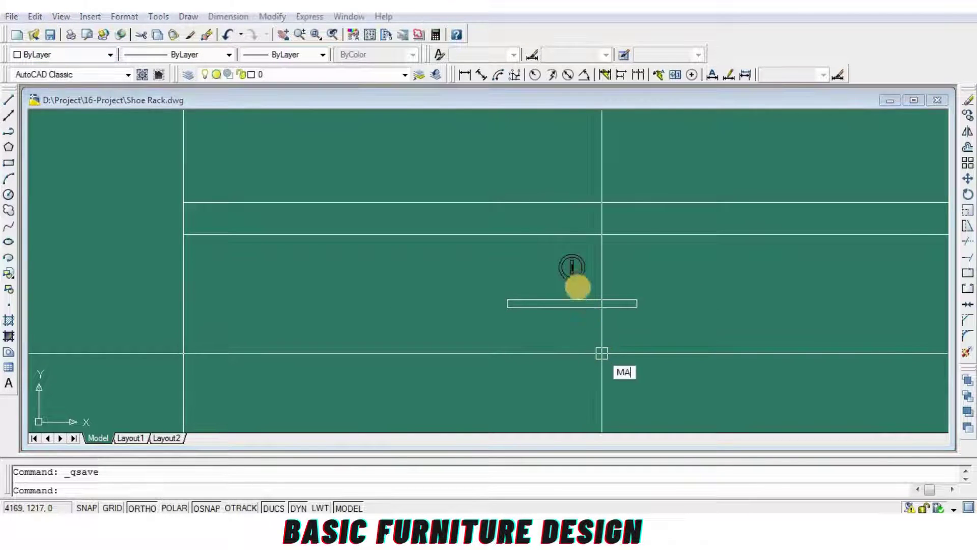
key("Return")
left_click(583, 299)
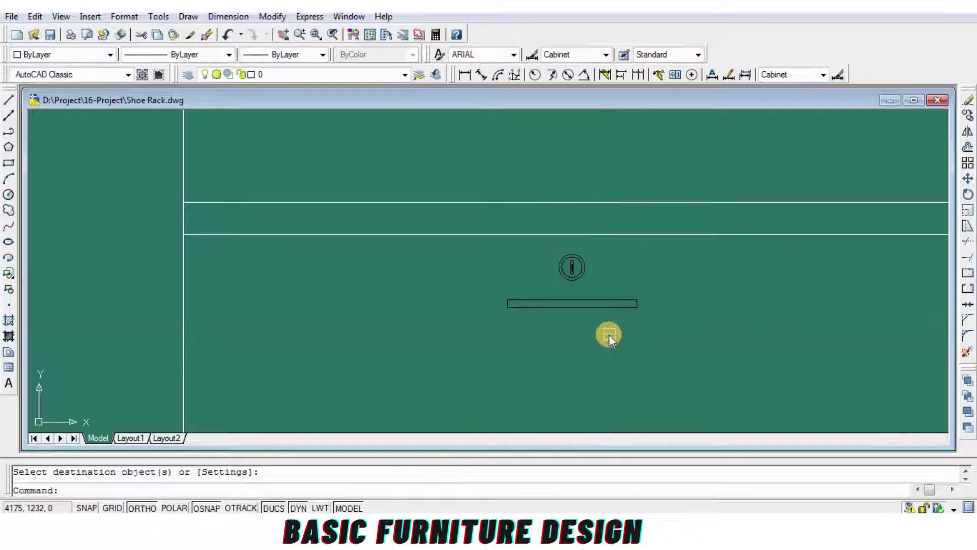
key("Escape")
Step: Copy the handle bar onto the lower drawer
type("co")
key("Return")
left_click(508, 304)
scroll(484, 303, "down", 2)
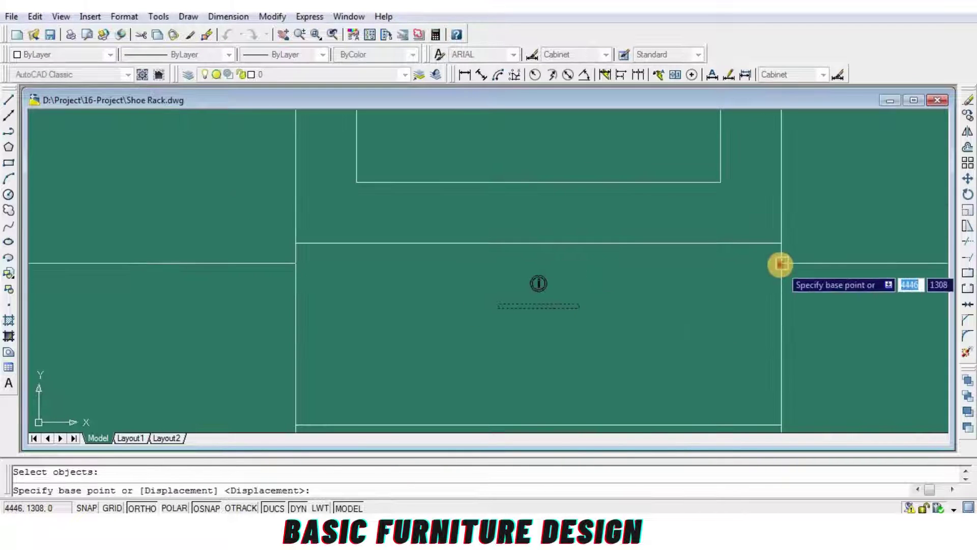
left_click(780, 264)
scroll(776, 272, "down", 3)
left_click(775, 334)
key("Return")
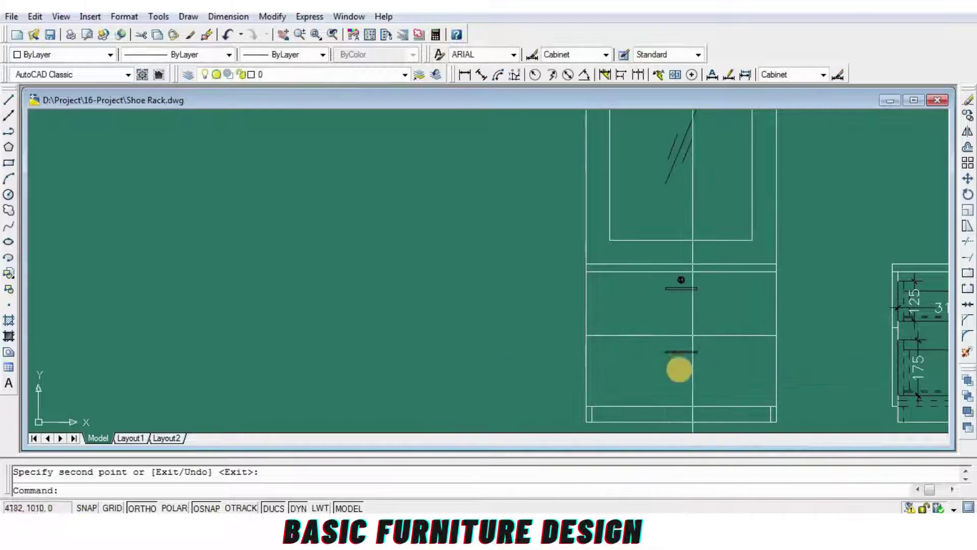
scroll(679, 370, "down", 2)
scroll(508, 265, "up", 3)
scroll(473, 242, "up", 2)
Step: Copy the complete four-part upper handle onto the lower drawer
type("co")
key("Return")
left_click_drag(425, 257, 663, 248)
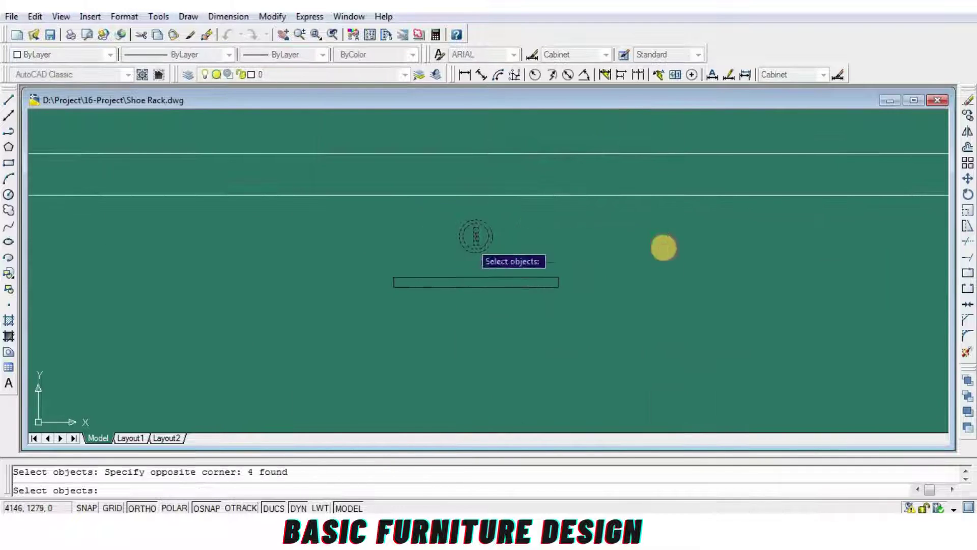
key("Return")
scroll(663, 248, "down", 4)
left_click(680, 220)
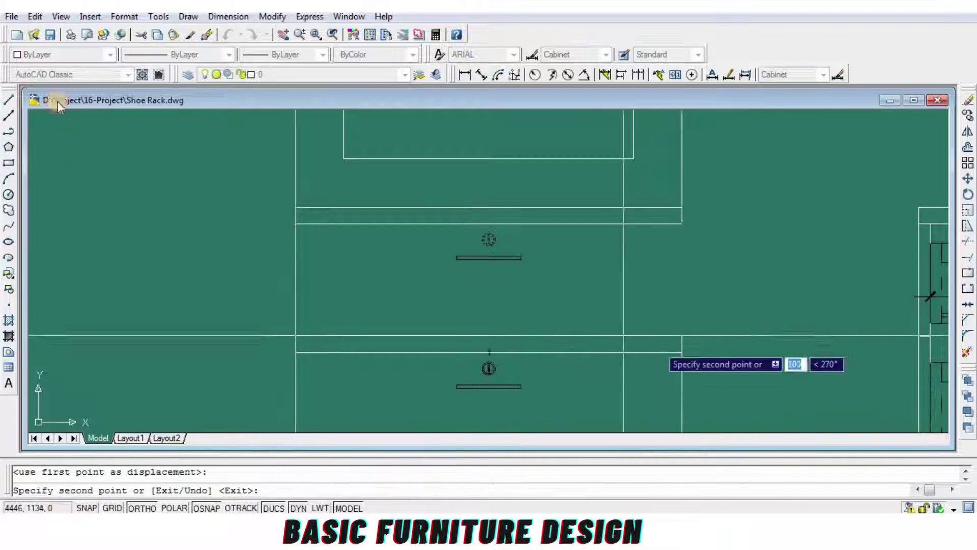
left_click(50, 34)
scroll(502, 290, "down", 3)
scroll(487, 279, "up", 2)
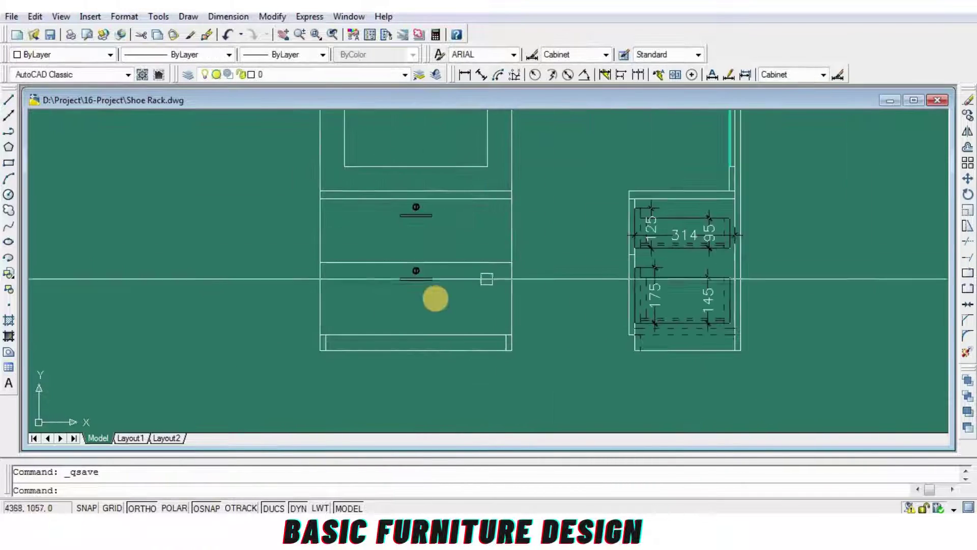
Step: Copy the handle bar to beside the side view
key("Return")
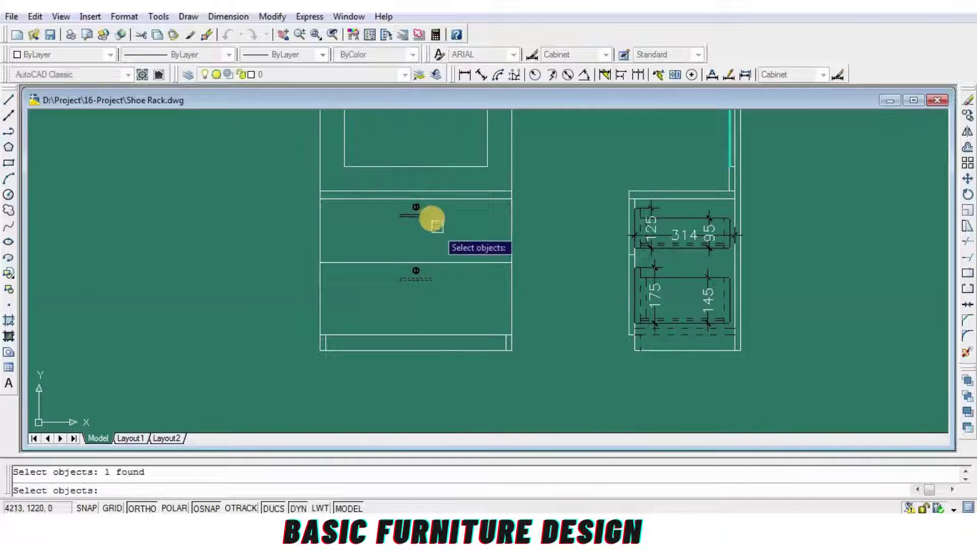
scroll(465, 314, "up", 3)
key("Return")
scroll(399, 252, "up", 3)
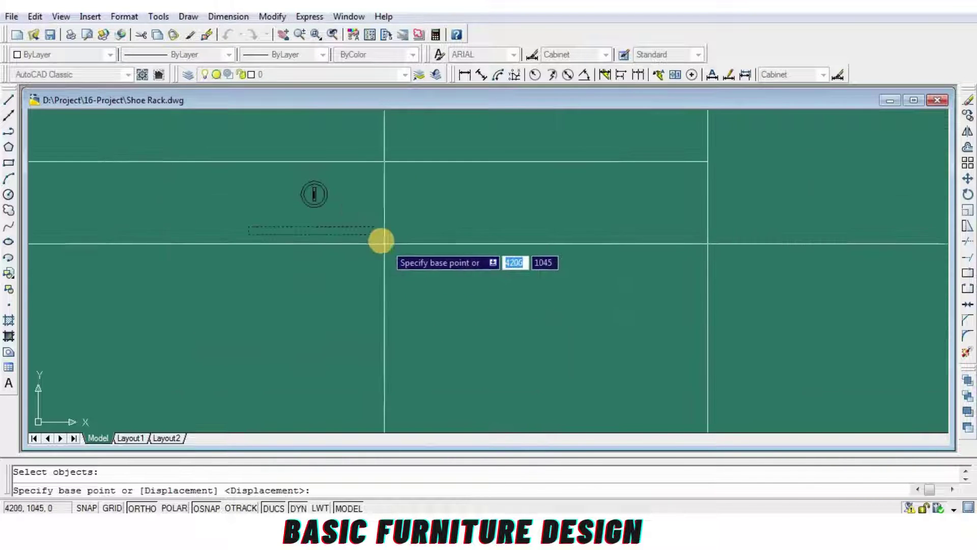
left_click(380, 242)
scroll(394, 254, "down", 2)
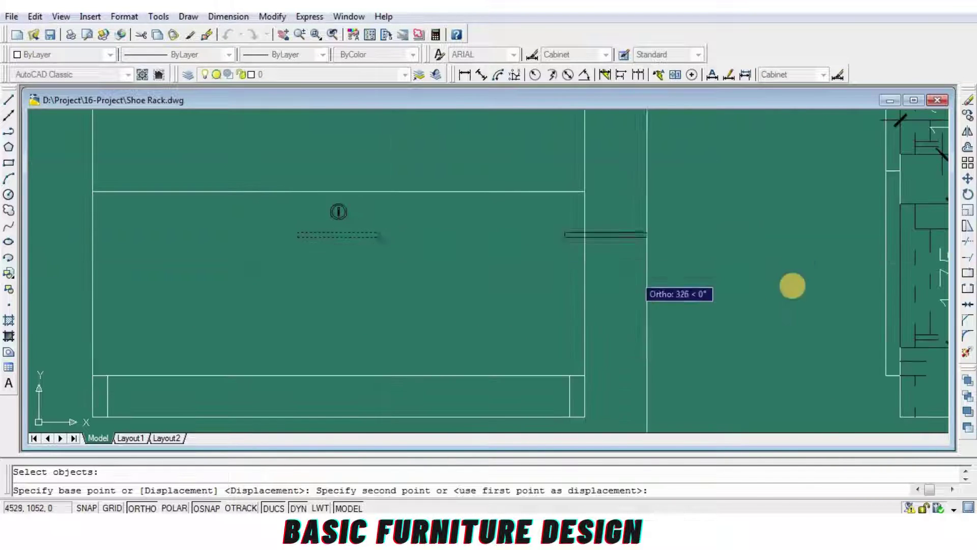
left_click(878, 240)
scroll(727, 270, "down", 3)
scroll(678, 306, "up", 1)
key("Return")
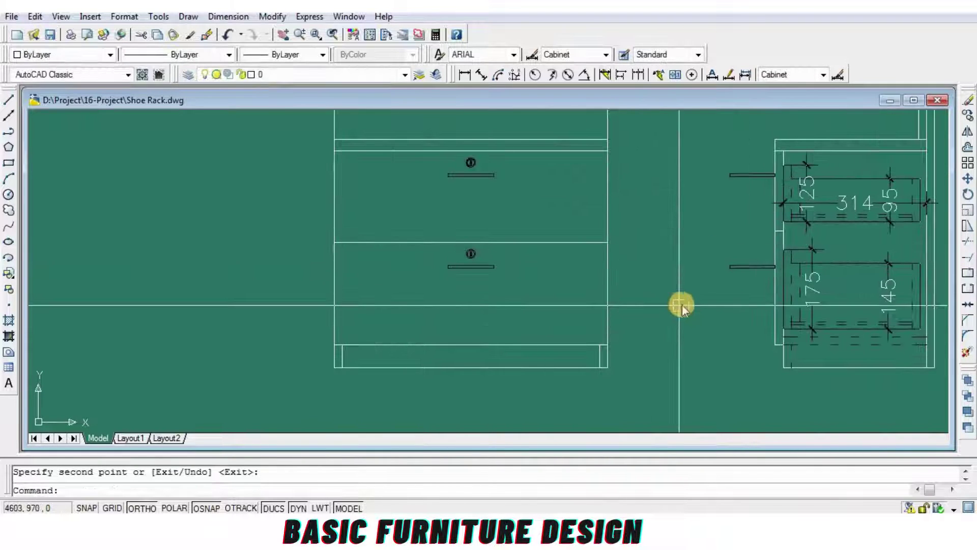
Step: Stretch the two copied bars 72 units right onto the side view
type("s")
key("Return")
left_click(691, 313)
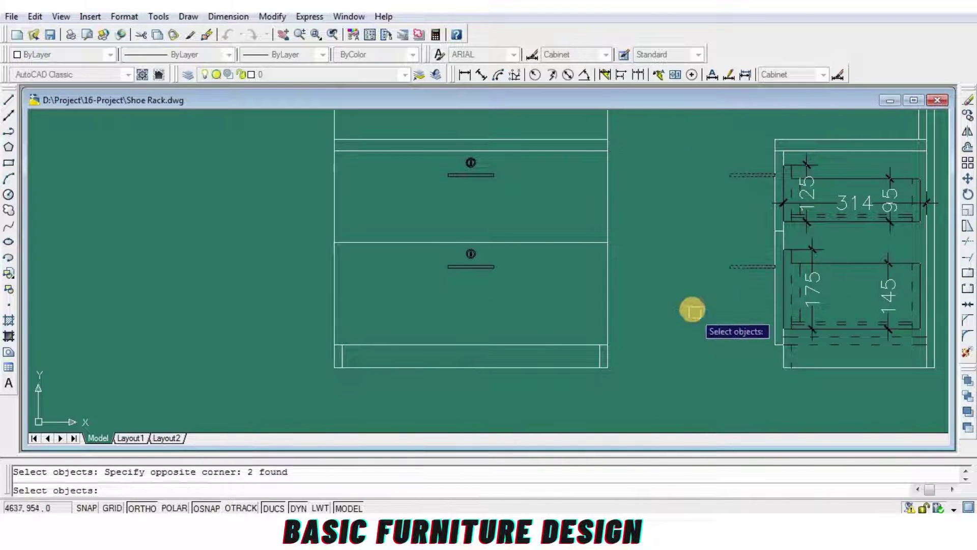
key("Return")
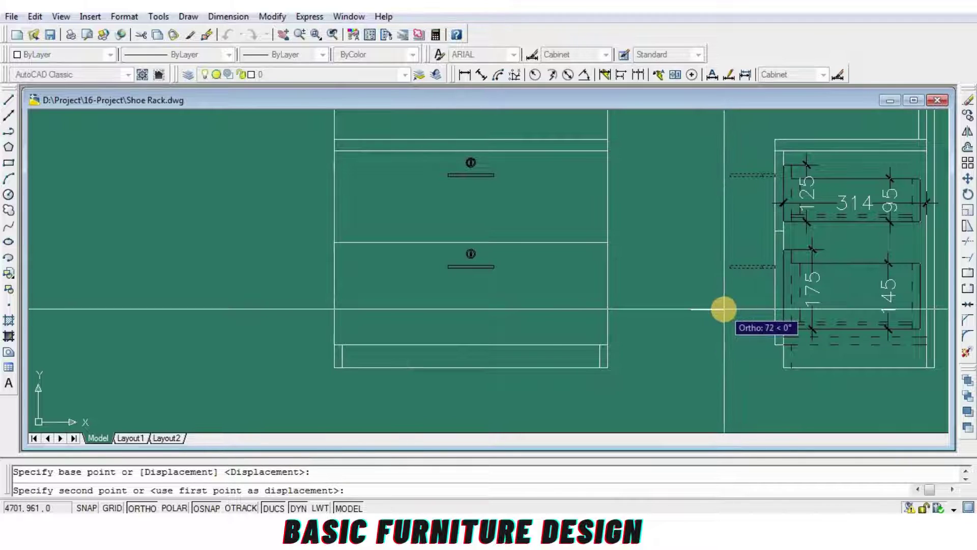
left_click(724, 309)
scroll(632, 321, "down", 3)
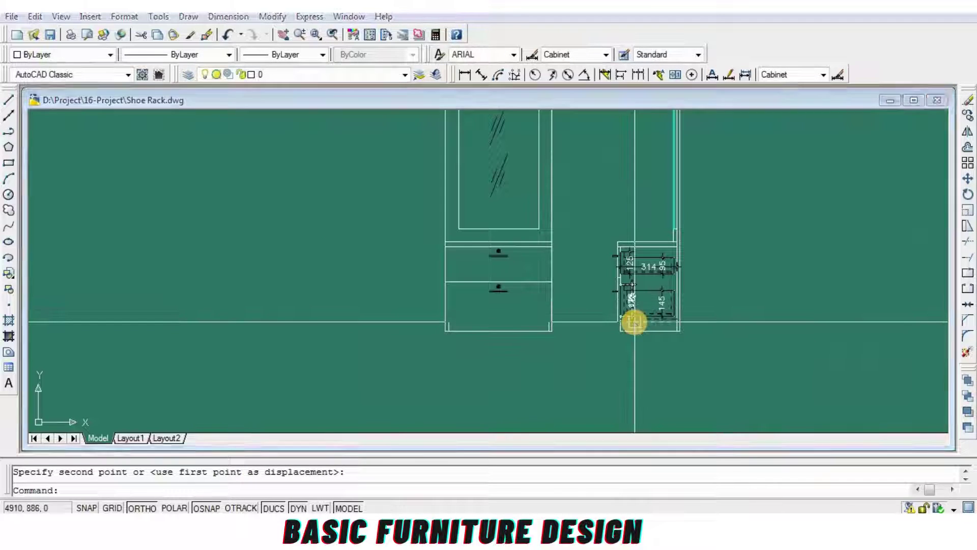
scroll(662, 229, "down", 2)
Step: Move the whole side view down level with the front view
type("m")
key("Return")
left_click(589, 148)
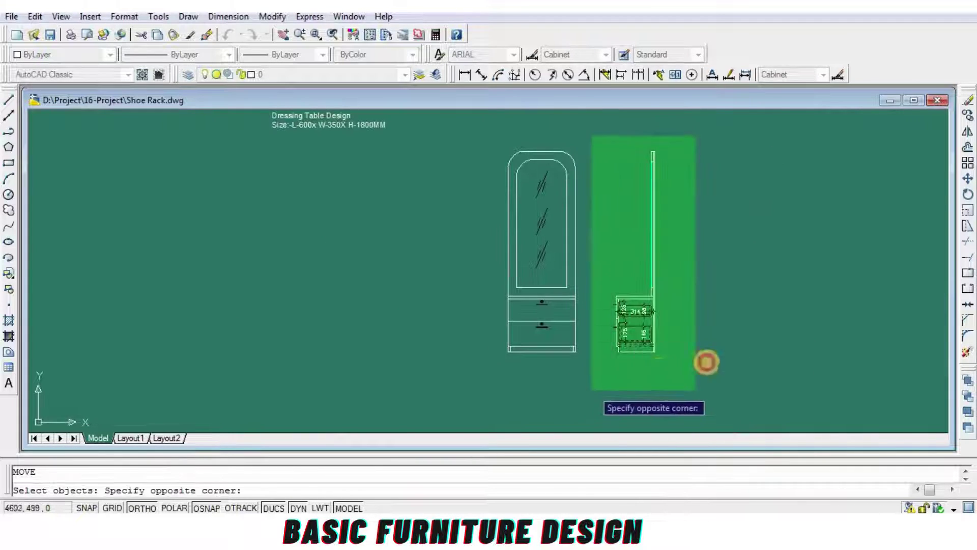
left_click(704, 360)
key("Return")
left_click(706, 362)
left_click(671, 366)
Step: Create an MTEXT box left of the mirror reading '5mm mirror glass' in Arial size 40
scroll(509, 387, "up", 3)
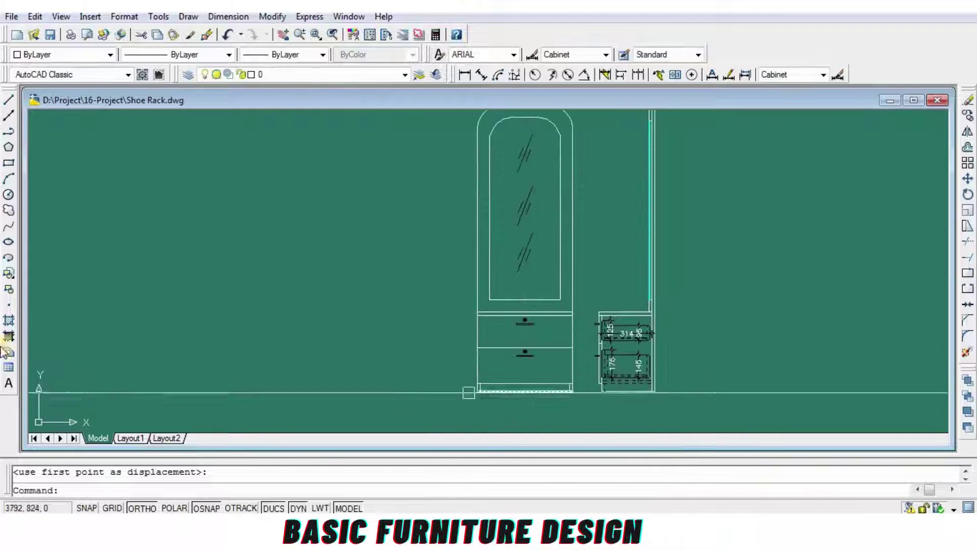
type("mt")
key("Return")
left_click(349, 235)
scroll(349, 229, "up", 2)
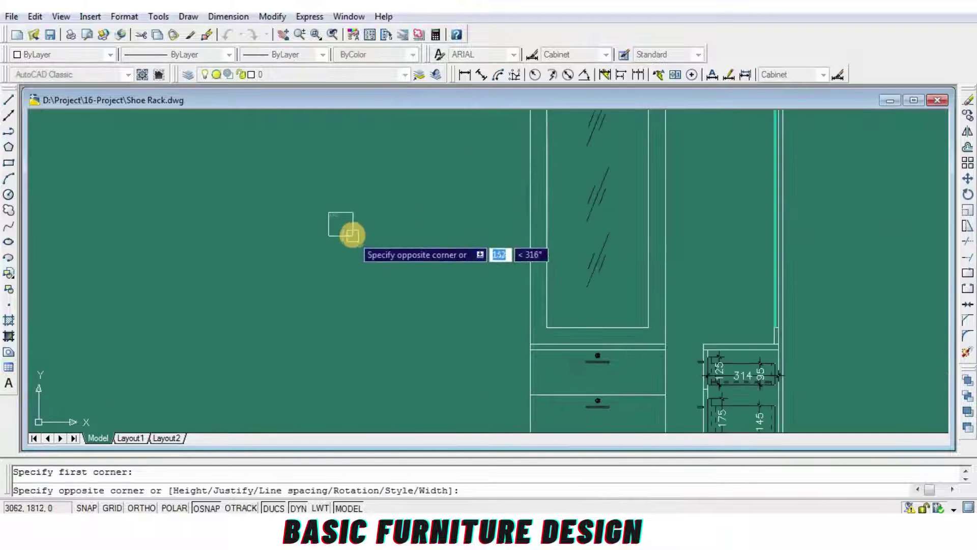
left_click(343, 219)
scroll(367, 199, "up", 2)
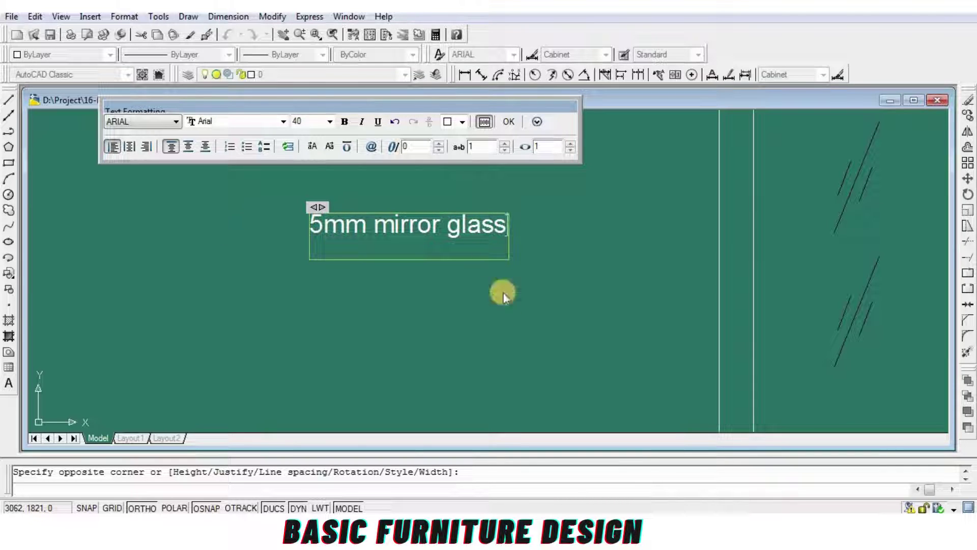
Step: Finish the label and move it 389 units right toward the mirror
left_click(491, 307)
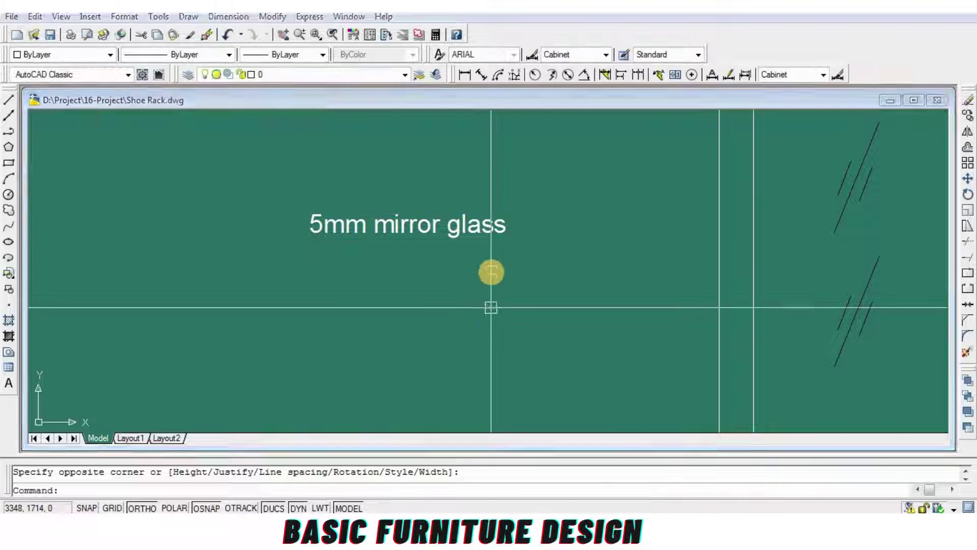
type("m")
key("Return")
key("Return")
left_click(467, 304)
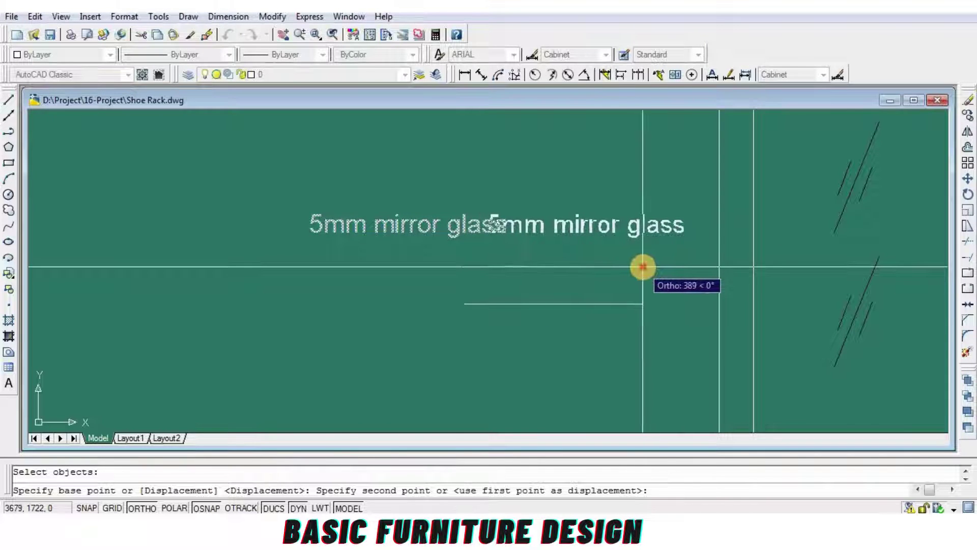
left_click(649, 283)
scroll(661, 285, "down", 4)
scroll(664, 290, "up", 3)
scroll(664, 290, "up", 2)
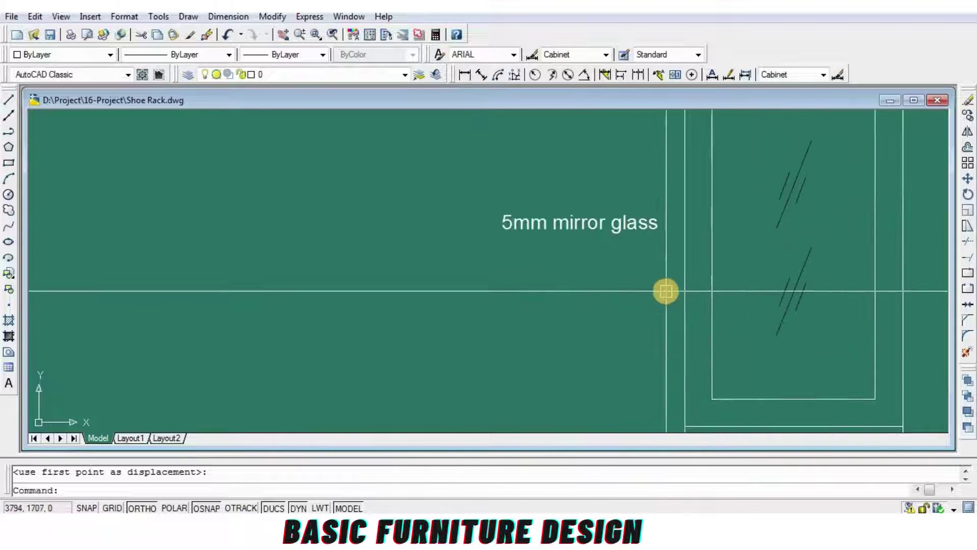
scroll(661, 254, "up", 2)
Step: Draw a leader line from the label to the mirror glass, ending in a radius-8 circle
type("l")
key("Return")
left_click(644, 180)
left_click(809, 180)
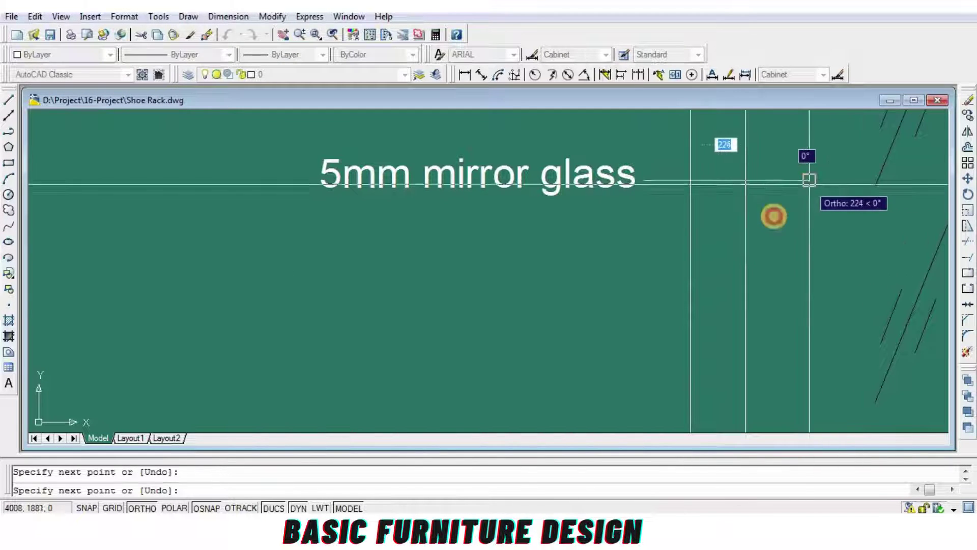
key("Return")
type("c")
key("Return")
left_click(809, 180)
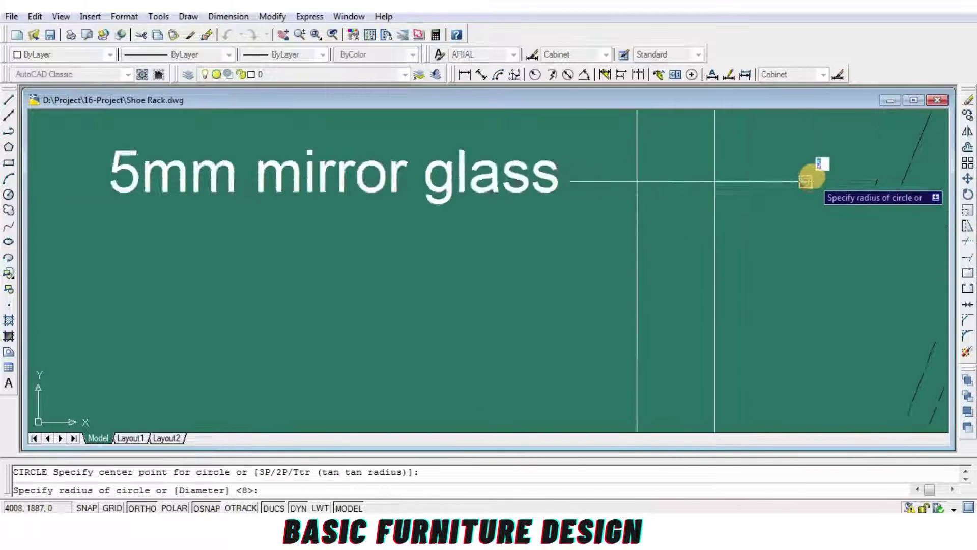
scroll(814, 173, "up", 3)
key("Return")
key("Return")
key("Return")
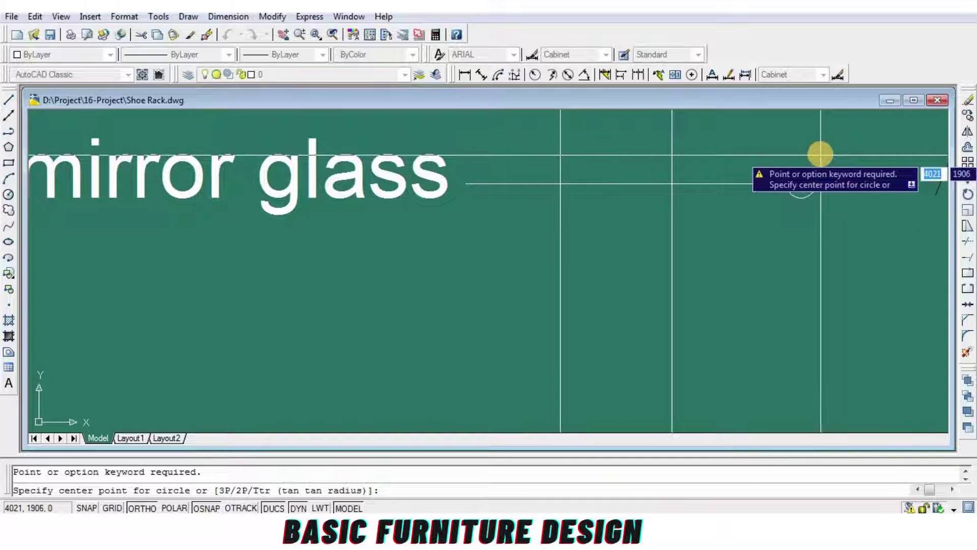
key("Escape")
Step: Set the leader line and circle to colour 250 and save the drawing
left_click(767, 216)
left_click(722, 163)
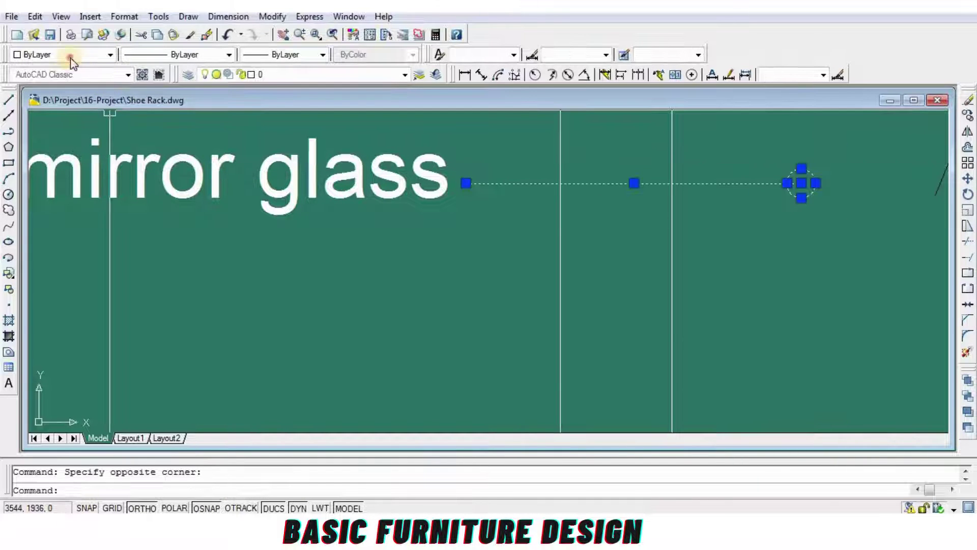
left_click(110, 54)
left_click(40, 172)
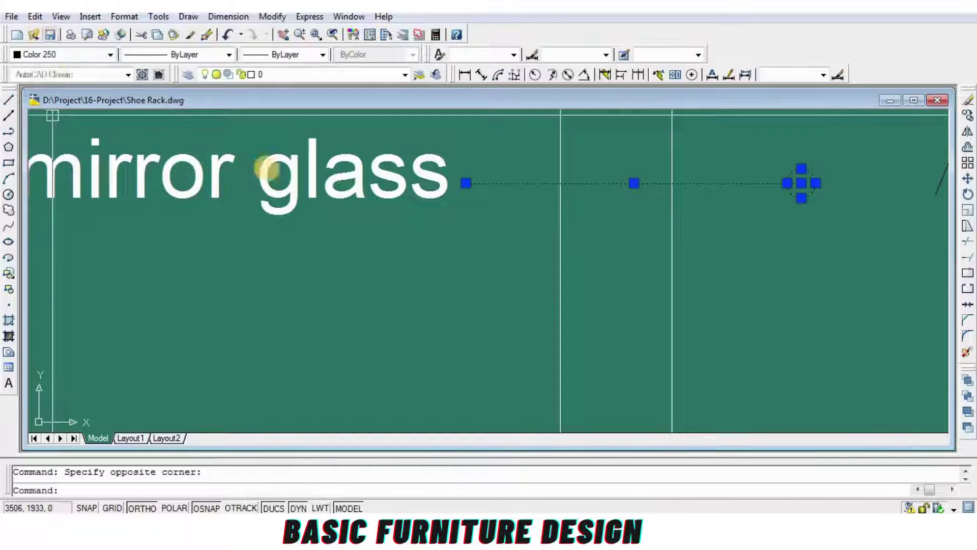
key("Escape")
key("ctrl+s")
scroll(611, 312, "down", 5)
scroll(519, 284, "up", 1)
scroll(517, 331, "down", 3)
scroll(574, 345, "up", 2)
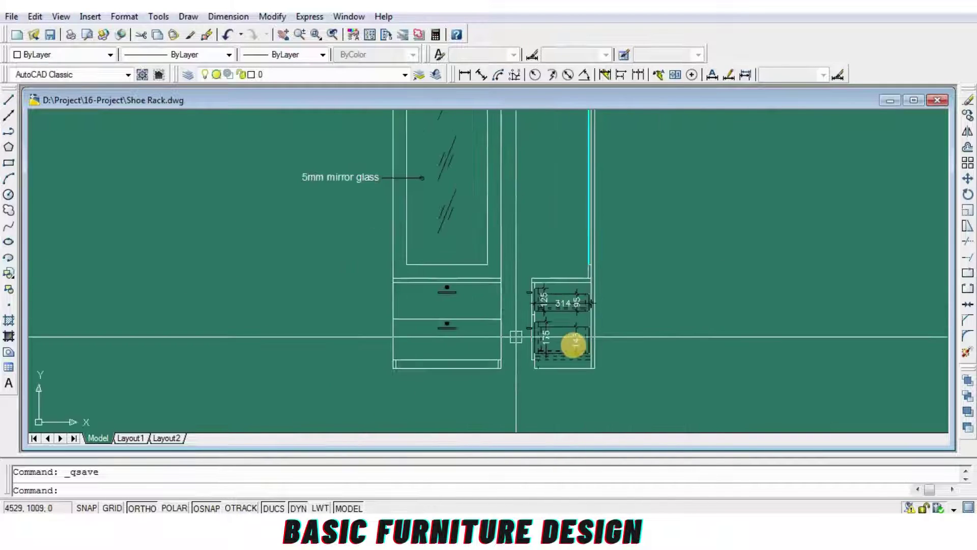
middle_click_drag(334, 215, 334, 181)
Step: Dimension the left side of the arched mirror frame as 75 wide
scroll(430, 214, "up", 2)
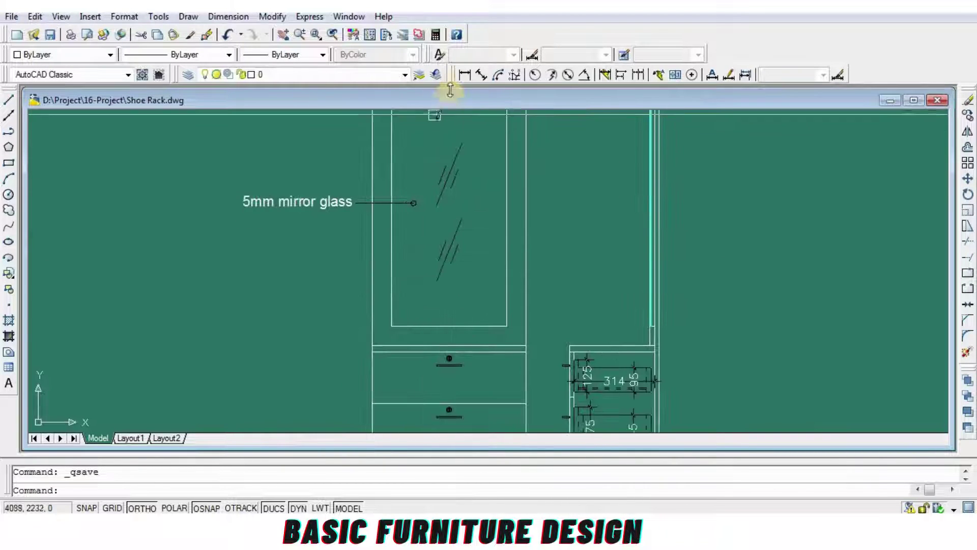
left_click(464, 74)
middle_click_drag(423, 264, 435, 328)
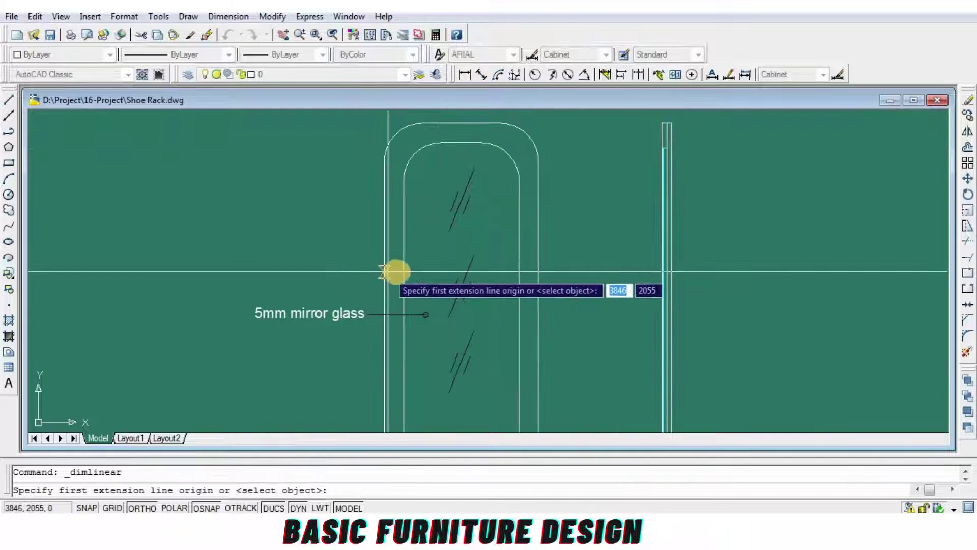
left_click(395, 273)
left_click(427, 255)
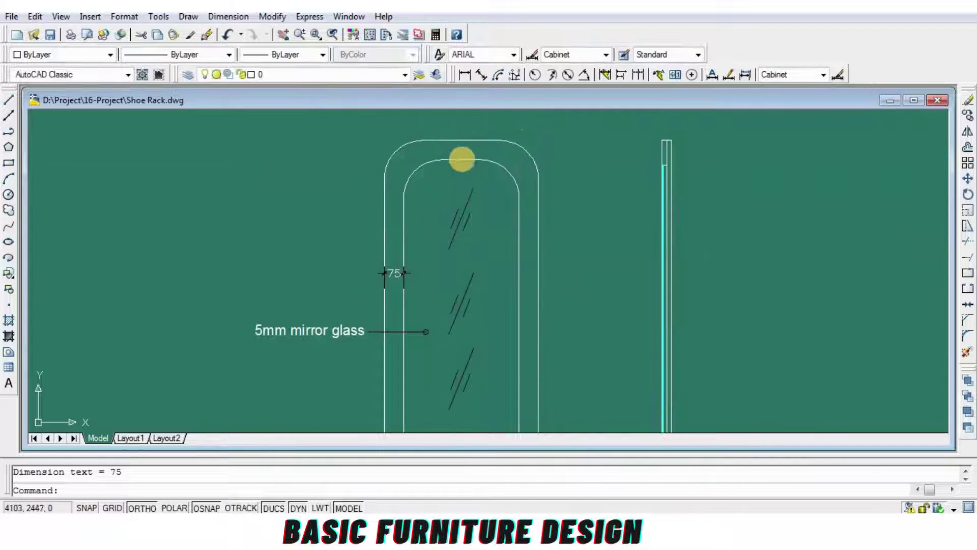
Step: Add a vertical 75 dimension across the top of the arched frame
key("Return")
left_click(462, 159)
scroll(462, 159, "up", 2)
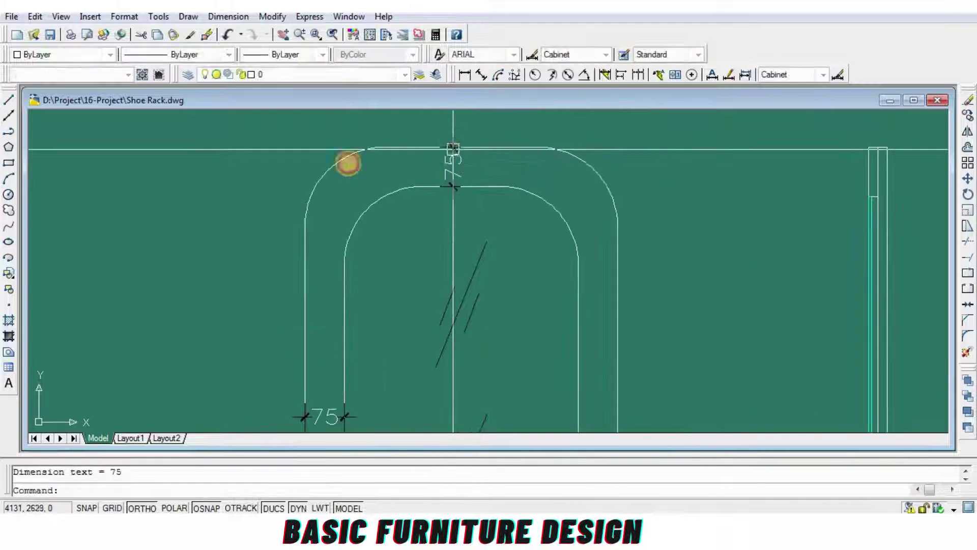
left_click(453, 149)
scroll(511, 157, "down", 3)
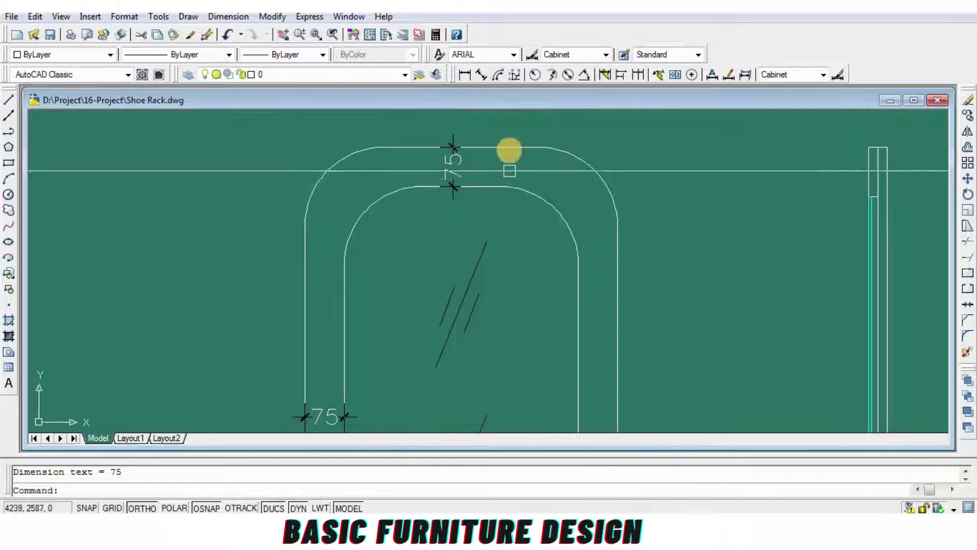
right_click(553, 226)
scroll(553, 226, "up", 3)
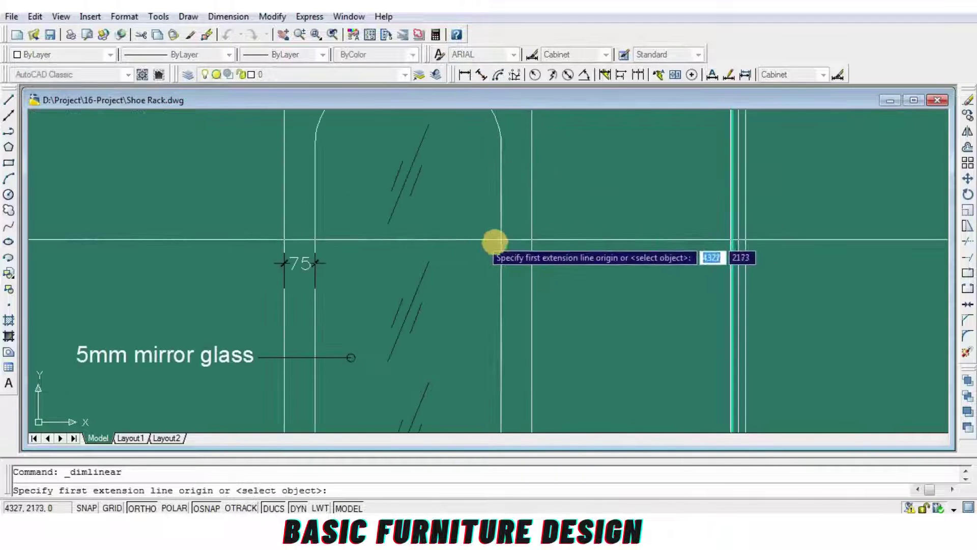
key("Return")
key("Escape")
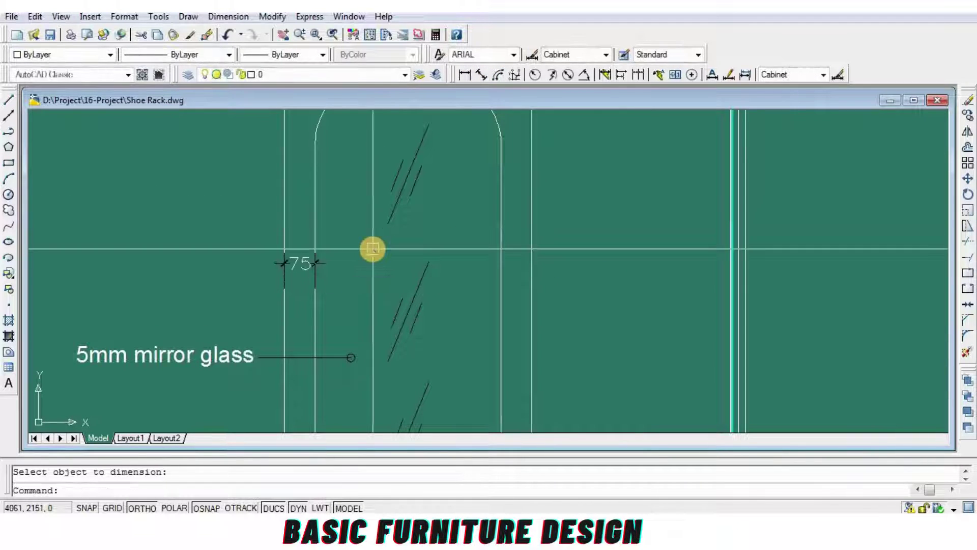
Step: Attempt to mirror the left 75 dimension, cancel the failed mirror, and save
type("mi")
key("Return")
left_click(314, 270)
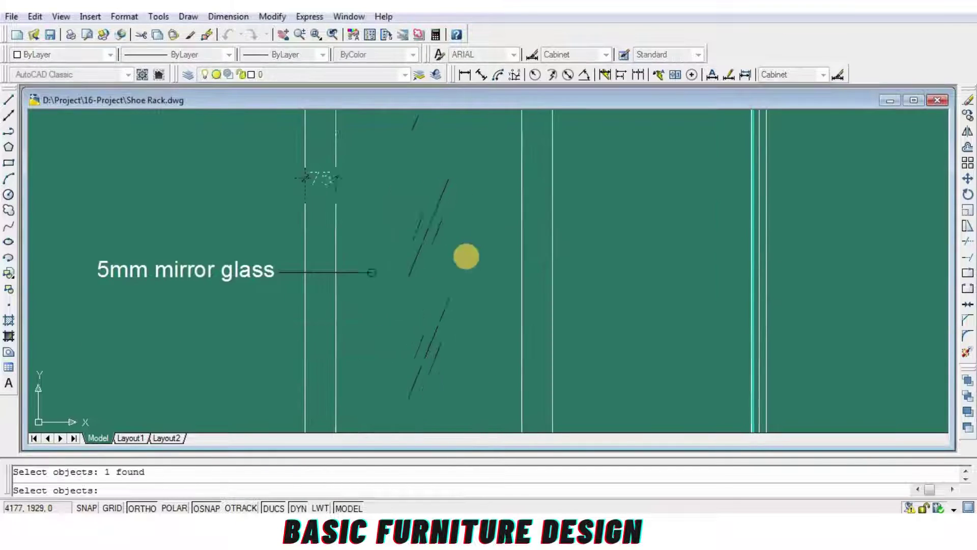
key("Return")
left_click(427, 405)
key("Return")
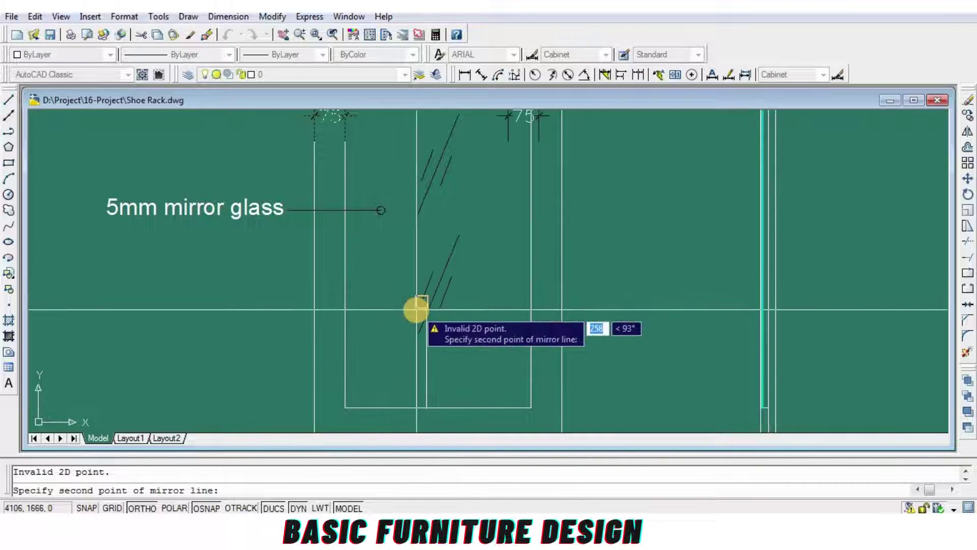
key("Escape")
key("ctrl+s")
Step: Mirror the left 75 dimension to the right side through the panel centre
type("mi")
key("Return")
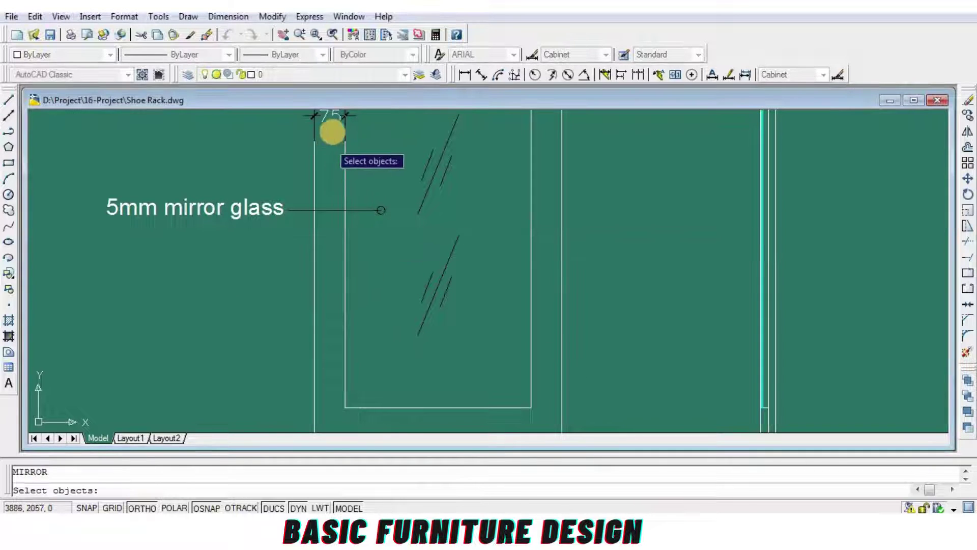
left_click(437, 398)
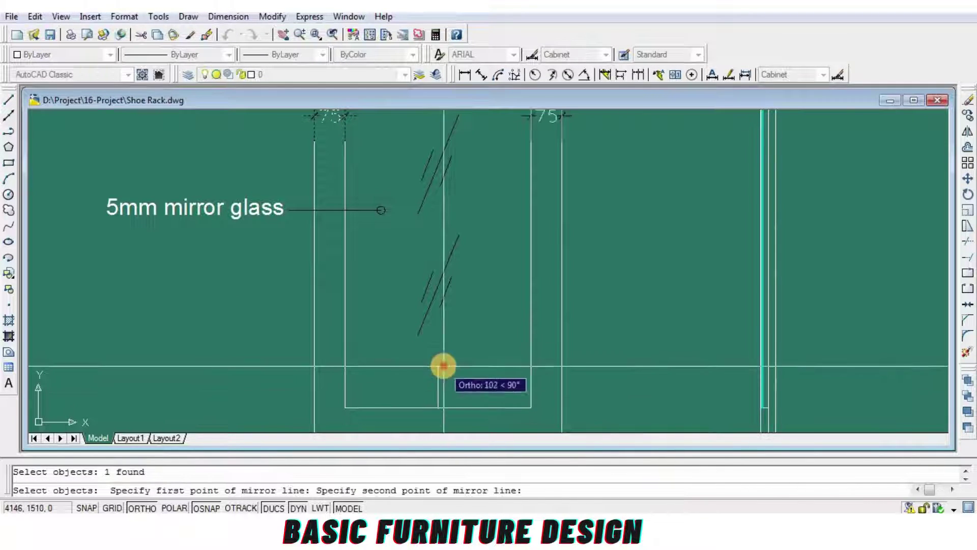
left_click(443, 367)
key("Return")
middle_click_drag(466, 135, 467, 265)
scroll(467, 266, "down", 2)
Step: Mirror the top 75 dimension downward, keeping the original
key("Return")
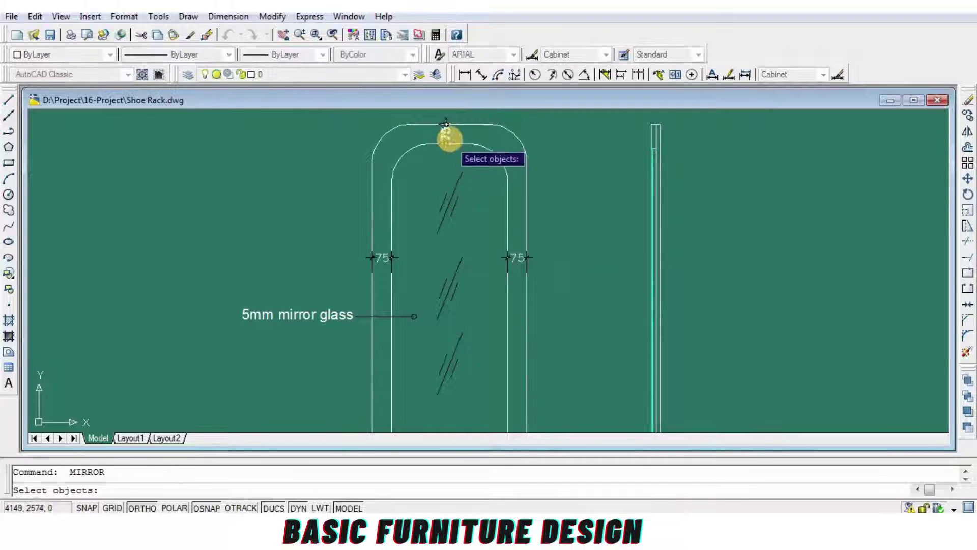
middle_click_drag(544, 304, 535, 236)
key("Return")
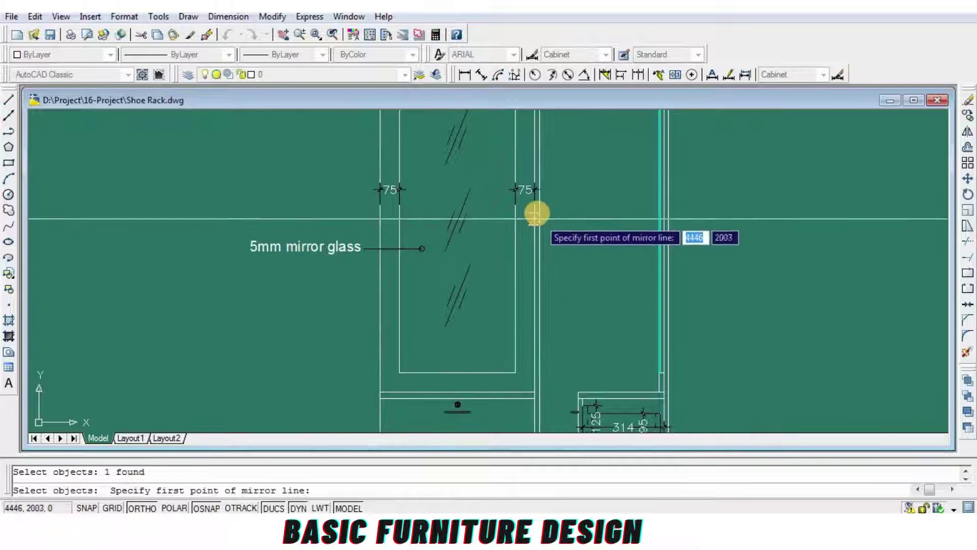
left_click(534, 206)
key("Return")
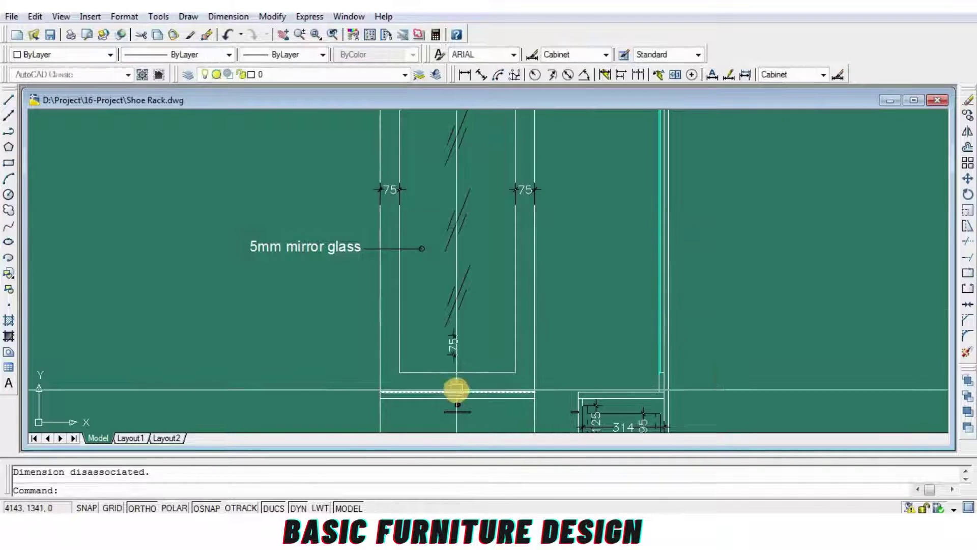
Step: Move the copied 75 dimension onto the bottom of the mirror frame
scroll(458, 356, "up", 3)
type("m")
key("Return")
scroll(475, 316, "up", 2)
key("Return")
left_click(422, 300)
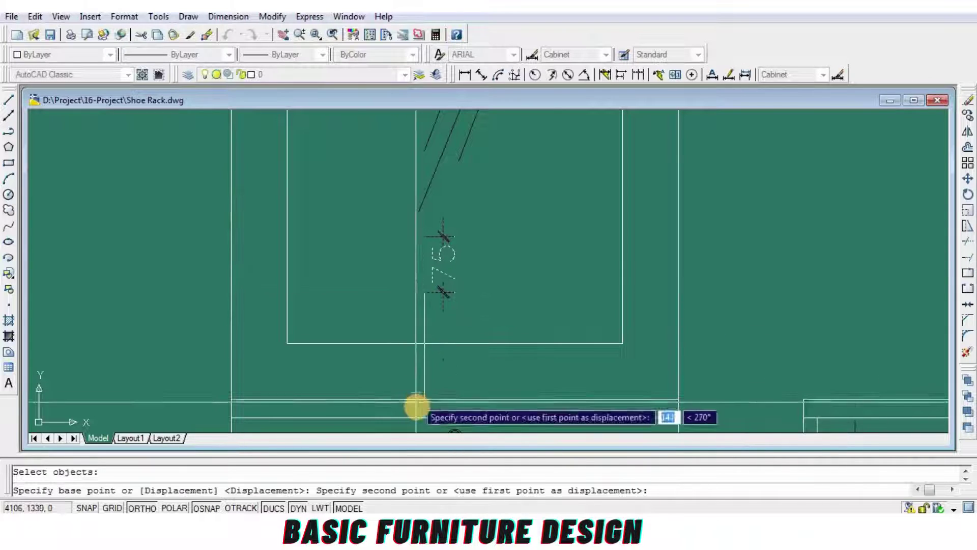
left_click(429, 375)
scroll(611, 404, "down", 3)
middle_click_drag(573, 333, 555, 365)
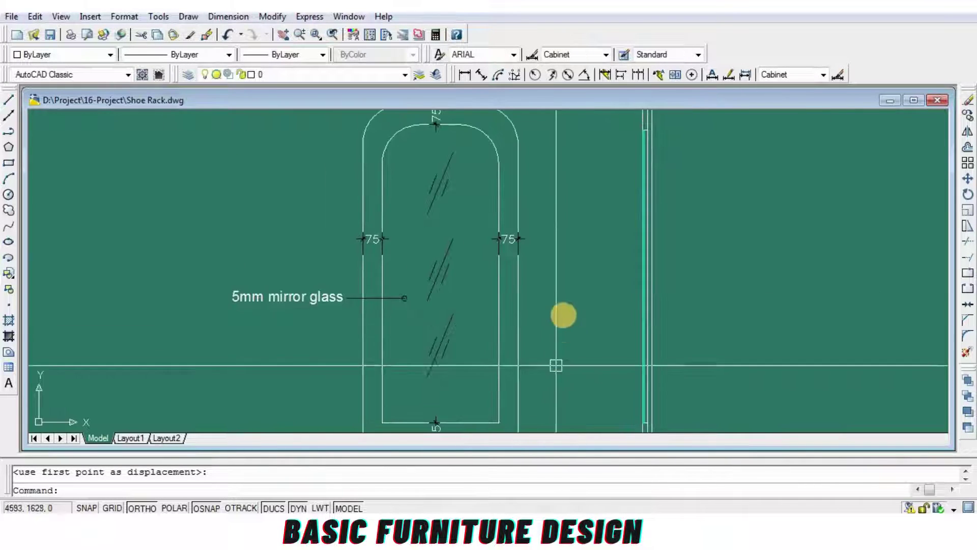
scroll(592, 409, "down", 1)
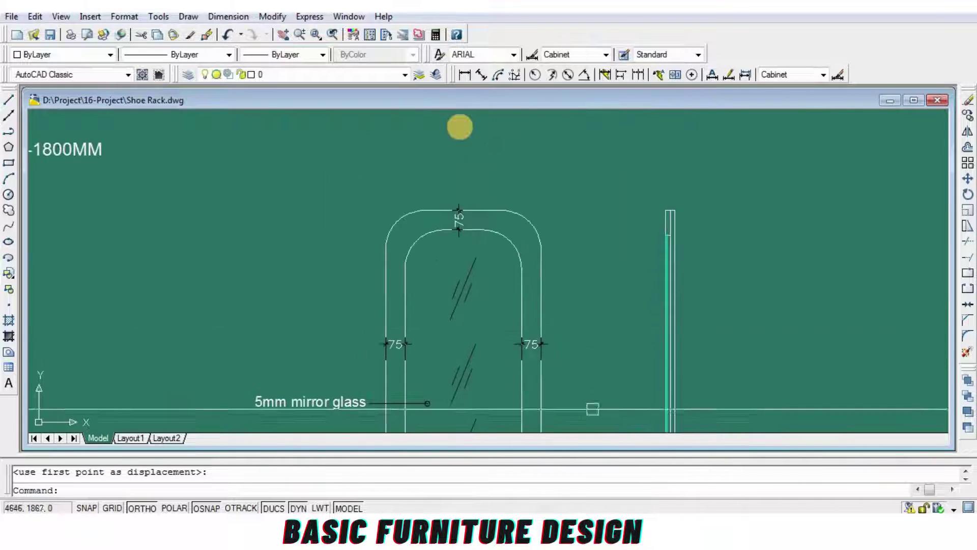
Step: Add an R150 radius dimension to the arched top
left_click(538, 74)
left_click(522, 214)
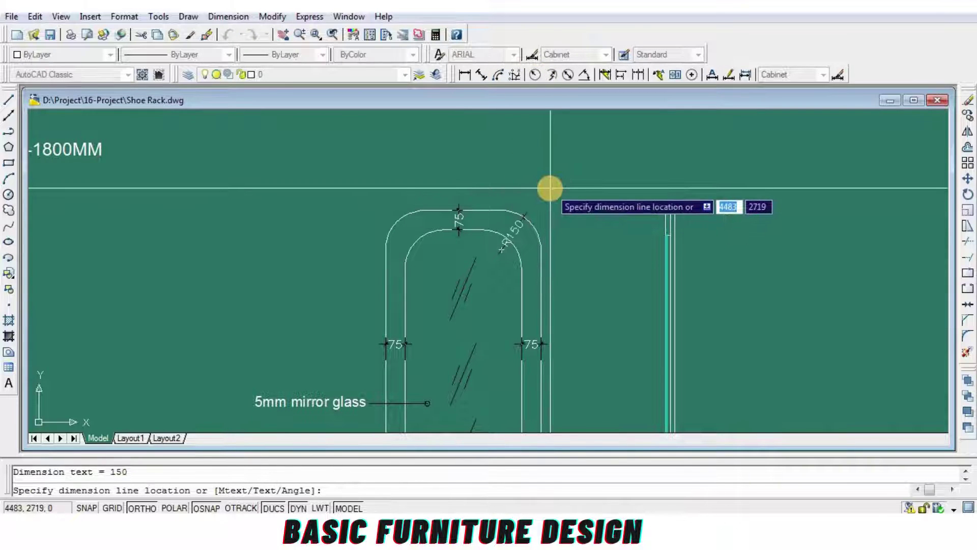
scroll(559, 264, "up", 1)
scroll(582, 290, "down", 2)
scroll(563, 240, "up", 1)
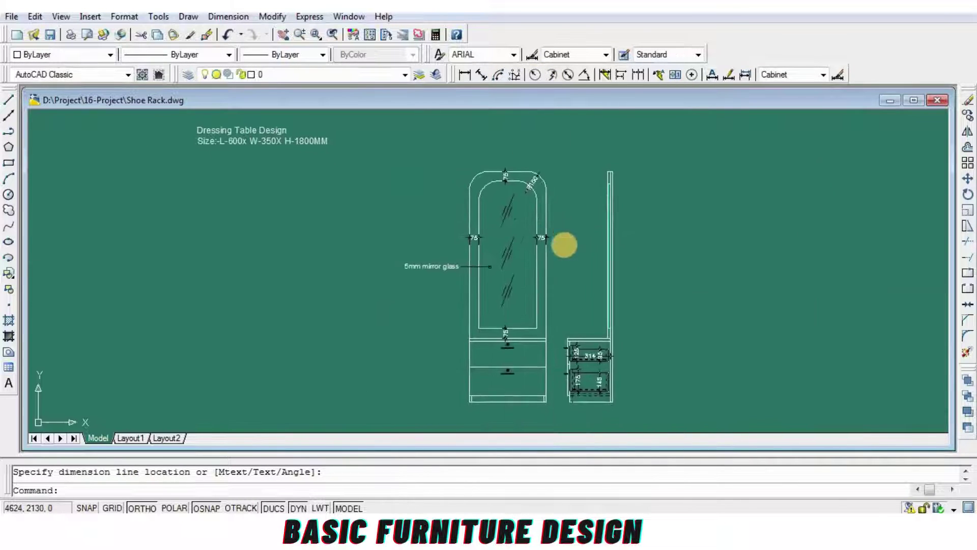
middle_click_drag(563, 239, 566, 191)
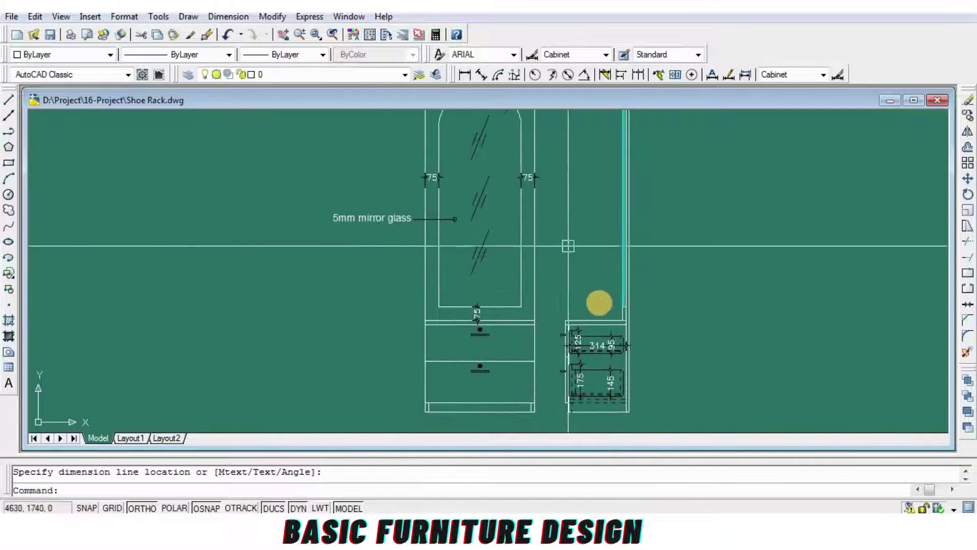
Step: Dimension the side cabinet's 350 depth above the cabinet
left_click(464, 76)
scroll(546, 360, "up", 1)
scroll(574, 225, "up", 2)
scroll(527, 173, "up", 2)
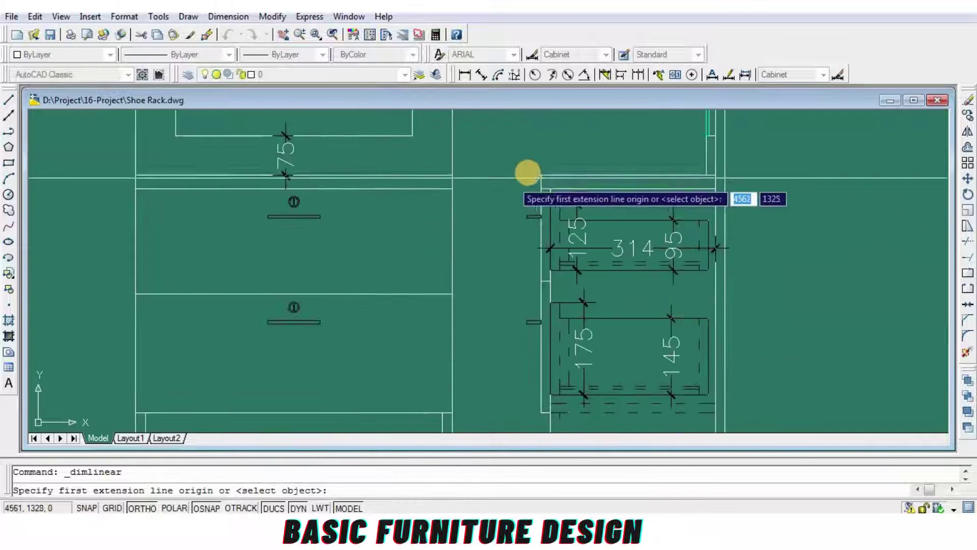
left_click(541, 176)
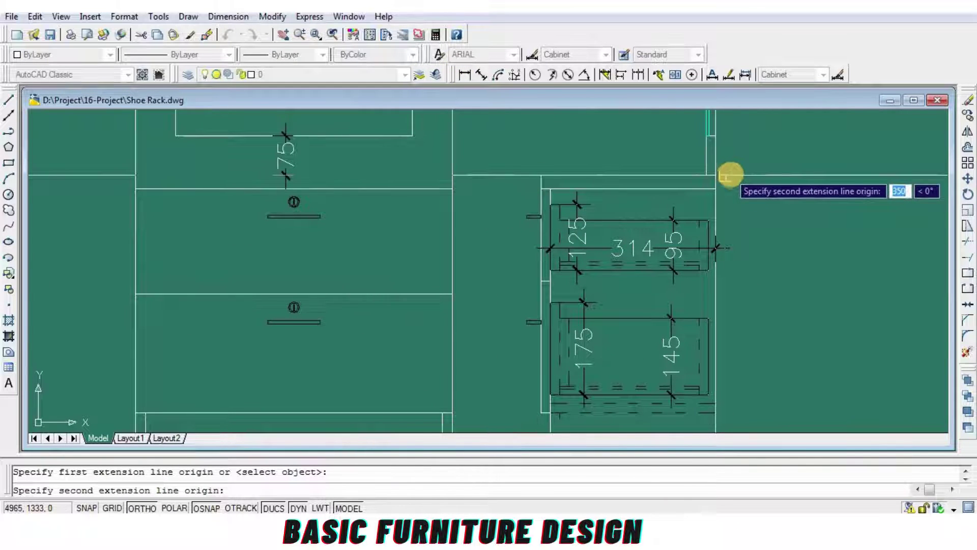
scroll(730, 175, "up", 2)
left_click(722, 171)
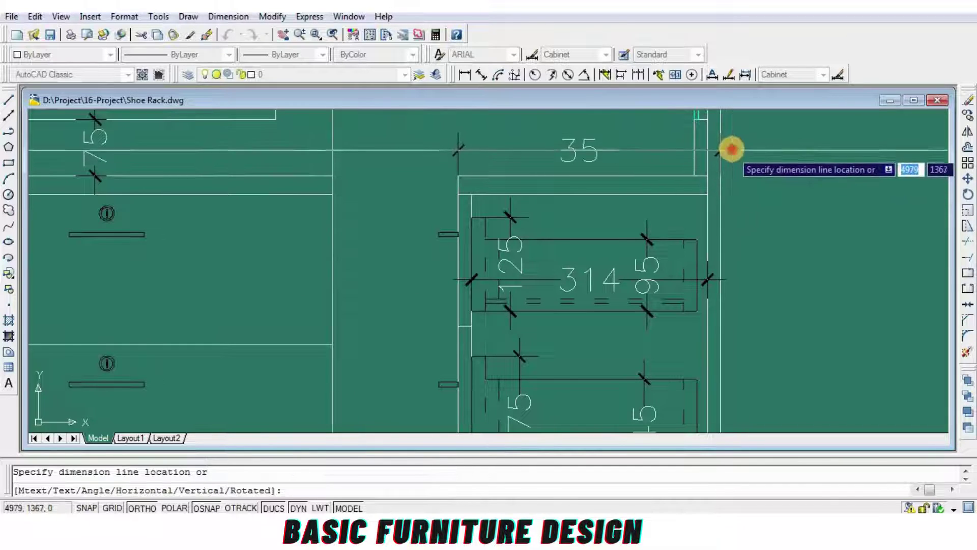
left_click(731, 148)
scroll(703, 184, "down", 2)
Step: Start a vertical dimension from the cabinet base and continue it with 18, 407 and 25
left_click(464, 74)
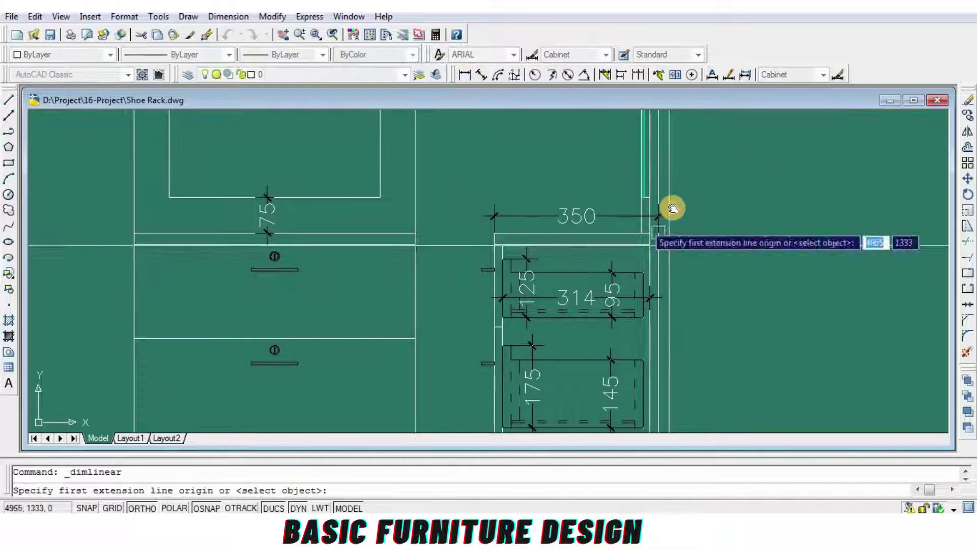
scroll(618, 397, "up", 3)
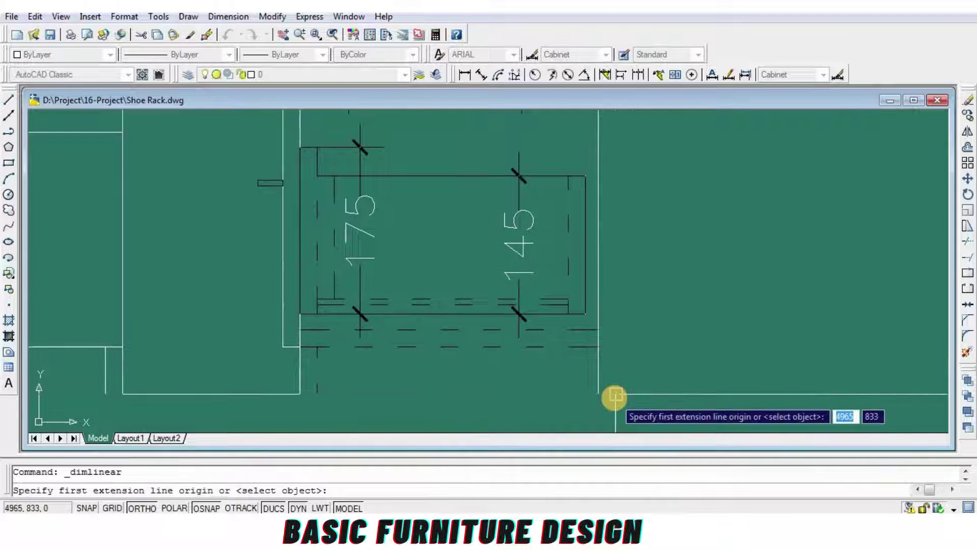
left_click(615, 395)
left_click(679, 346)
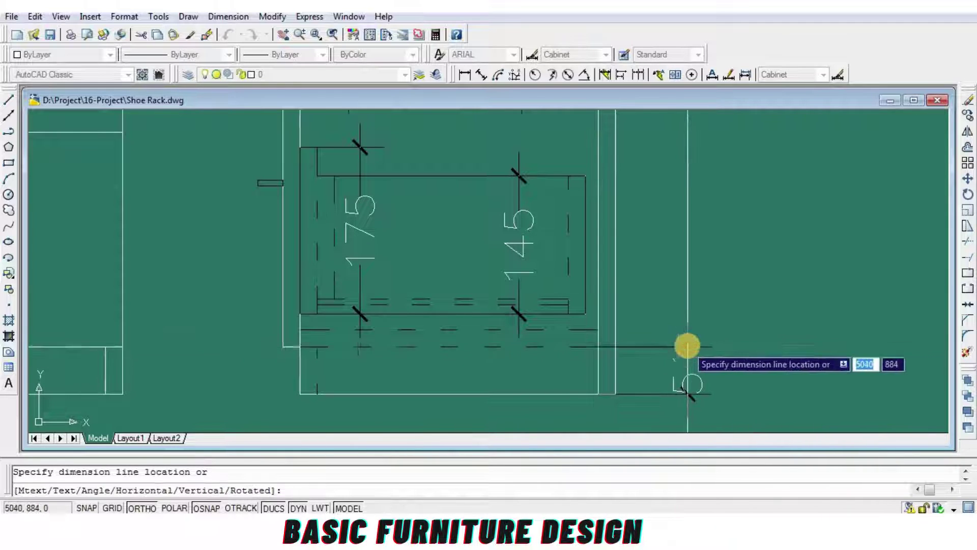
left_click(638, 75)
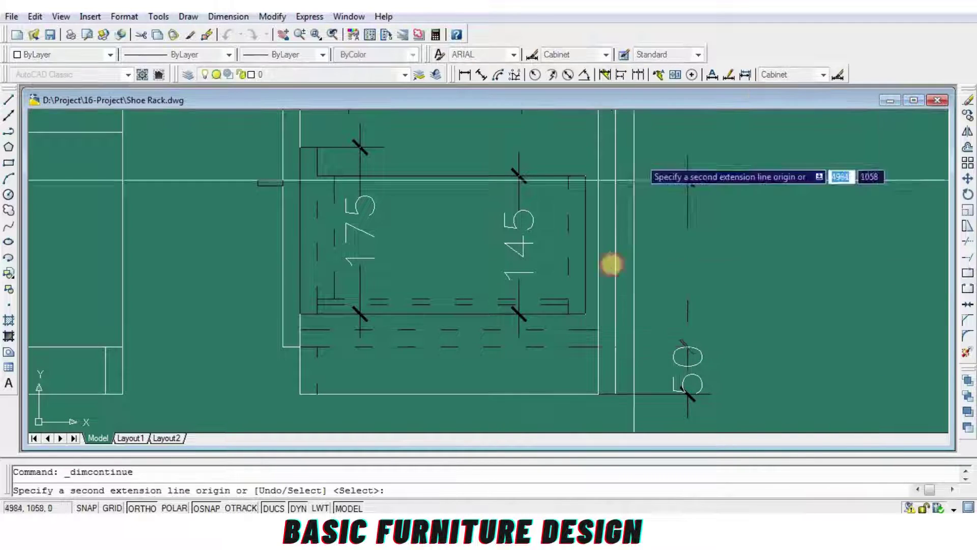
left_click(605, 328)
middle_click_drag(616, 280, 591, 361)
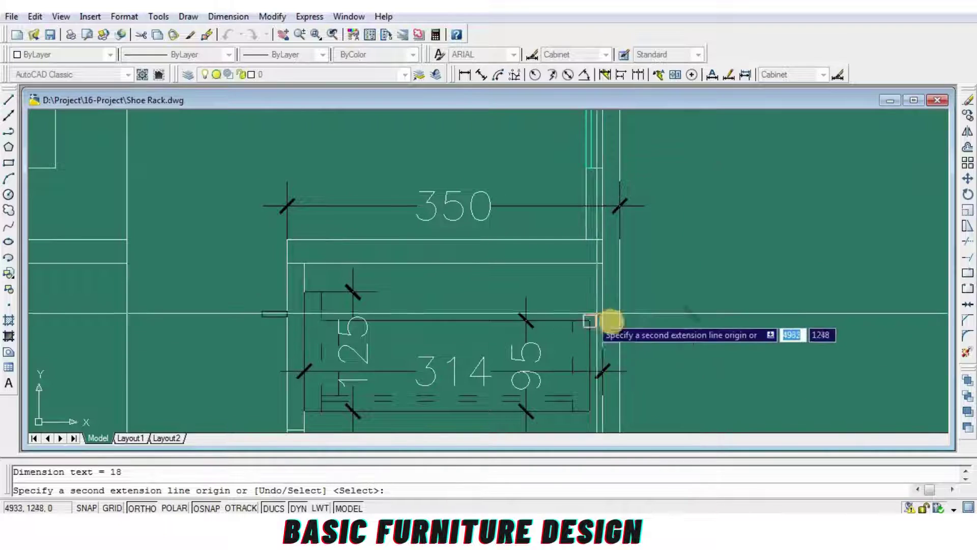
left_click(605, 230)
left_click(606, 254)
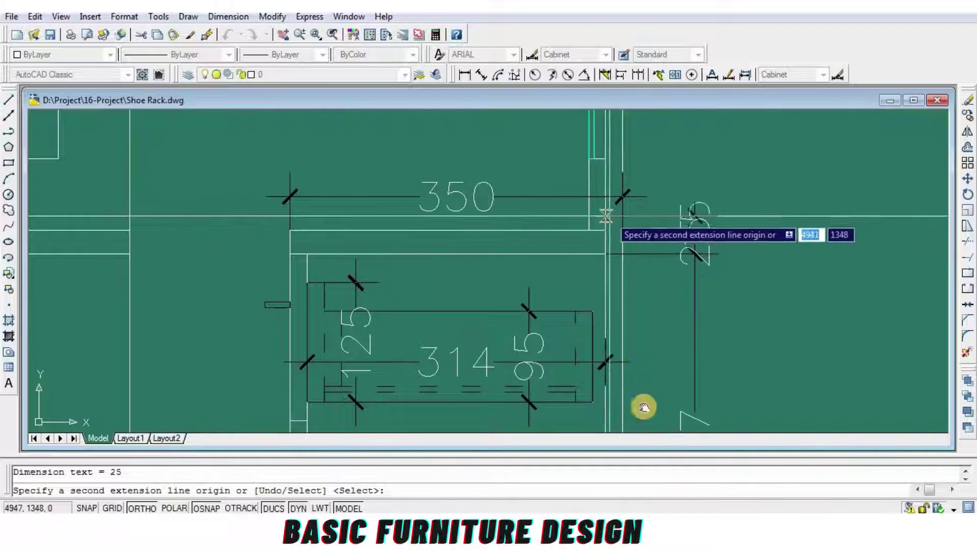
scroll(643, 405, "down", 3)
Step: End the vertical dimension chain at the 1300 overall height
middle_click_drag(667, 133, 666, 289)
scroll(667, 164, "up", 1)
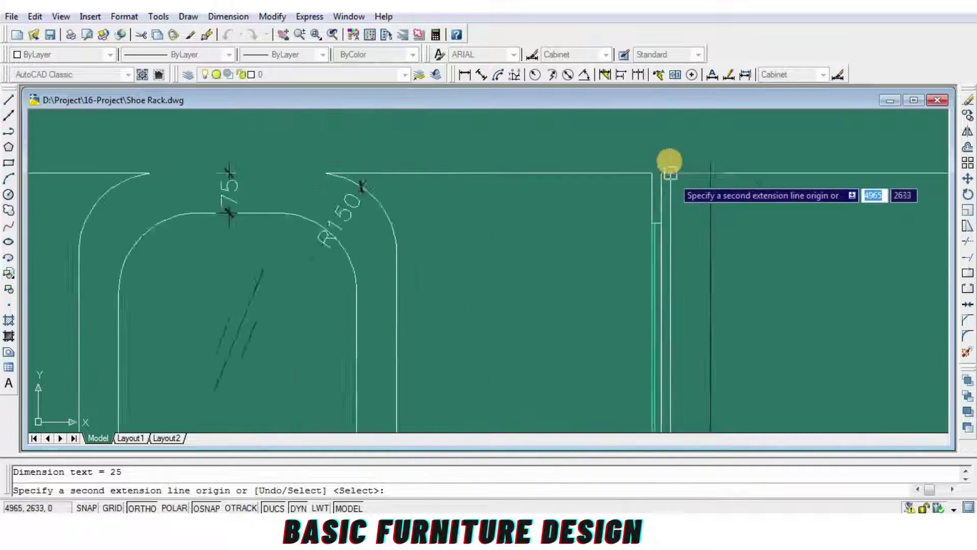
scroll(648, 174, "up", 2)
key("Return")
scroll(704, 300, "down", 3)
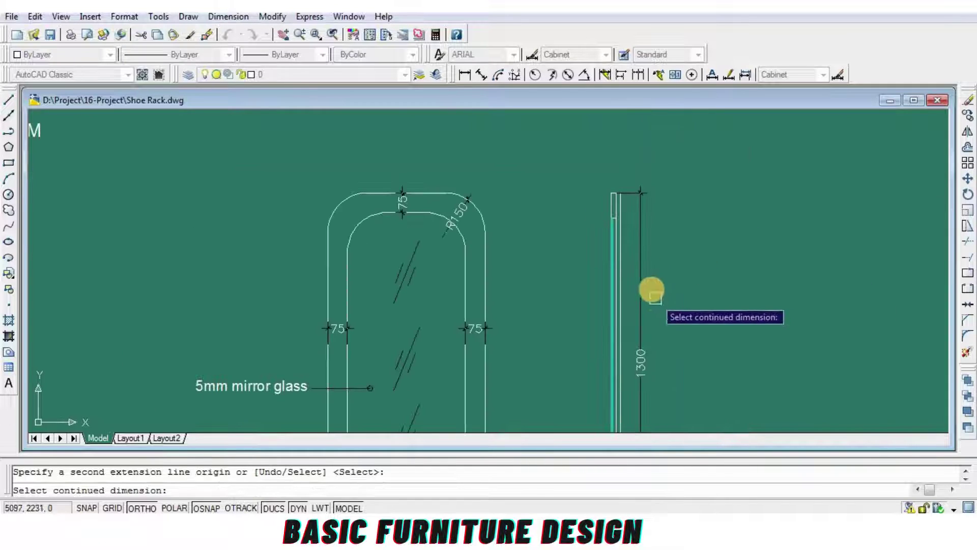
key("Return")
scroll(605, 213, "up", 2)
scroll(693, 216, "up", 3)
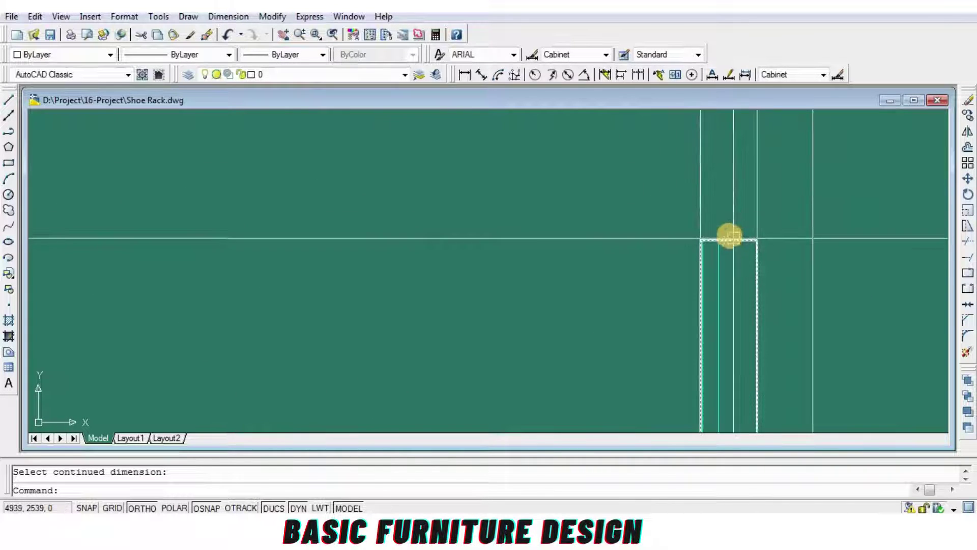
key("Return")
Step: Save the drawing
key("ctrl+s")
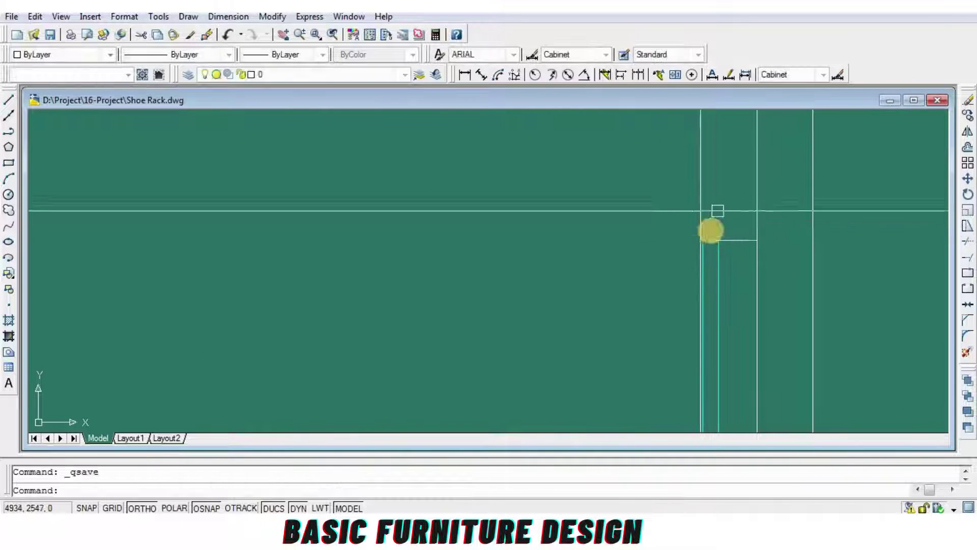
scroll(711, 232, "down", 3)
scroll(727, 246, "down", 2)
scroll(726, 343, "up", 1)
scroll(713, 310, "up", 1)
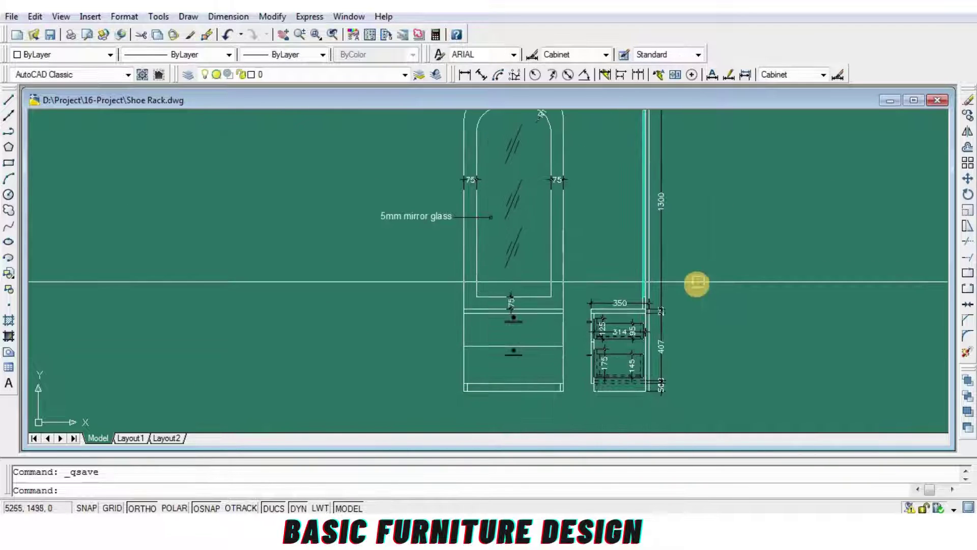
Step: Move the 1300 height dimensions further right of the side view
type("m")
key("Return")
left_click(702, 229)
left_click(661, 371)
key("Return")
left_click(712, 335)
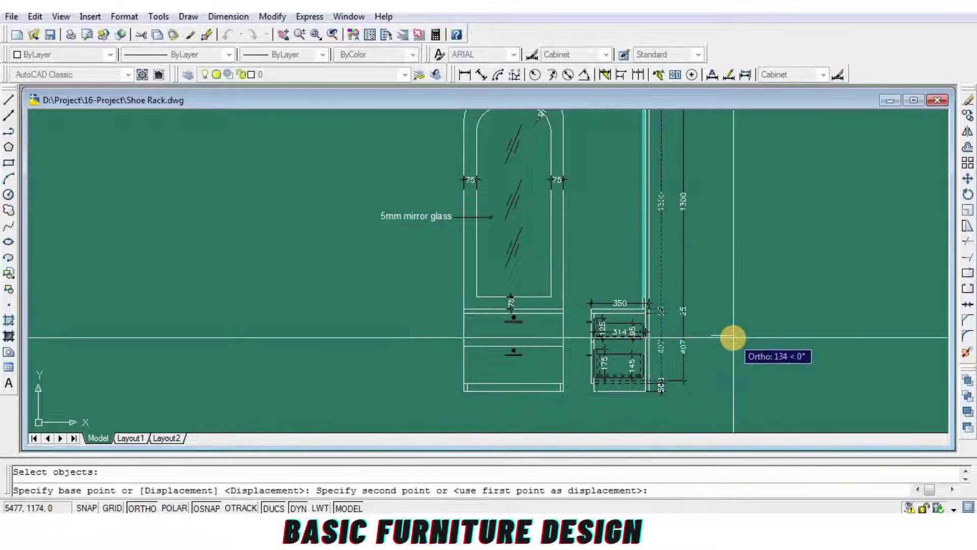
left_click(733, 337)
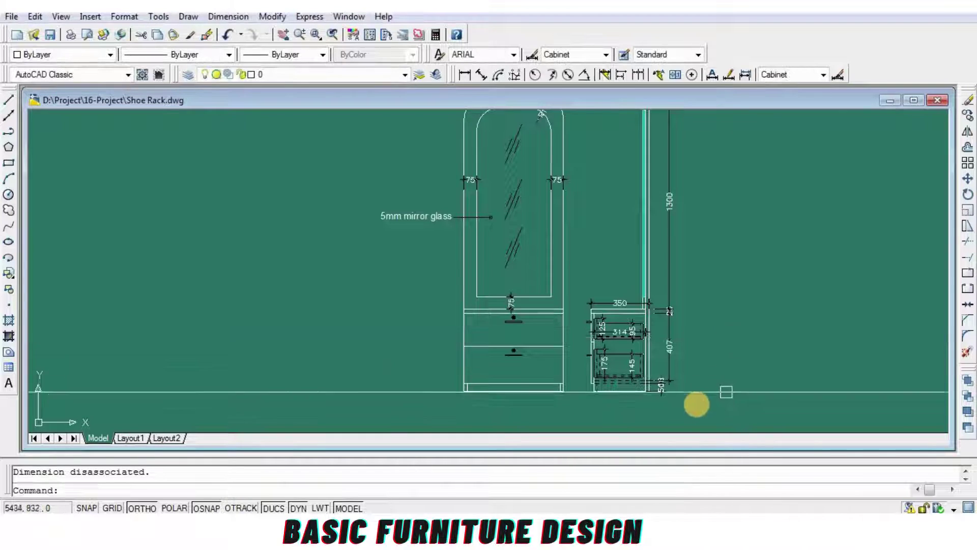
Step: Move the 508 dimension further right
scroll(663, 389, "up", 4)
key("Return")
left_click(582, 350)
scroll(583, 316, "up", 5)
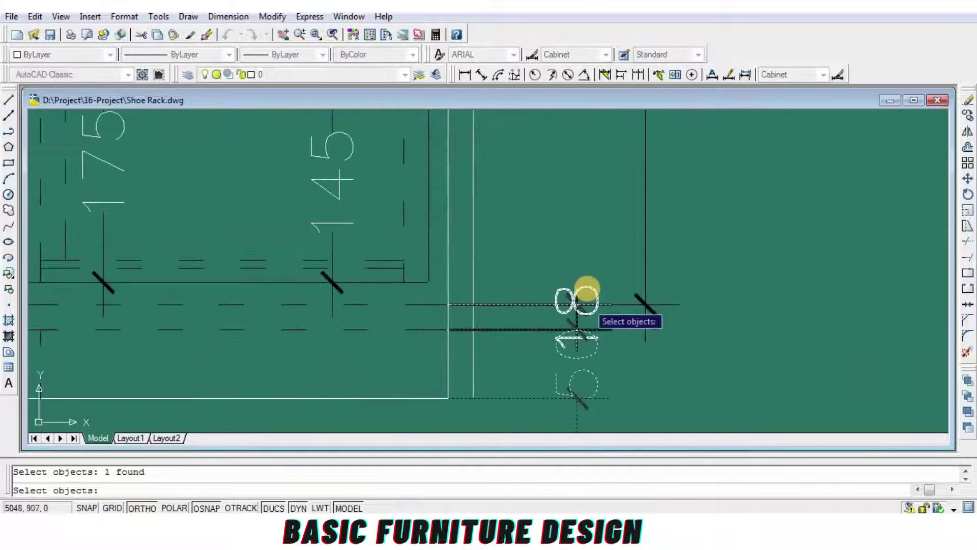
key("Return")
left_click(584, 290)
left_click(777, 289)
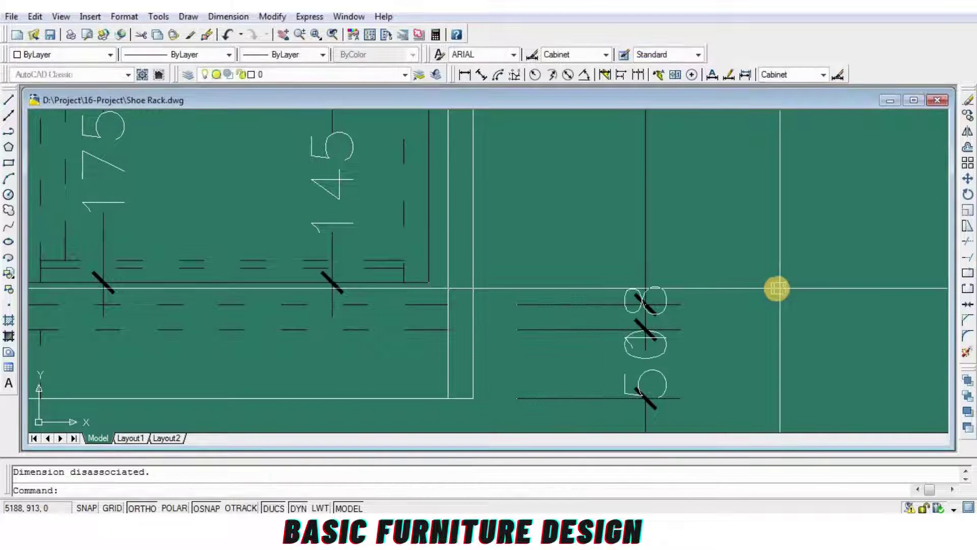
Step: Stretch the height dimensions to their new position with a crossing window
type("s")
key("Return")
scroll(718, 349, "down", 5)
scroll(742, 253, "down", 2)
scroll(737, 259, "up", 2)
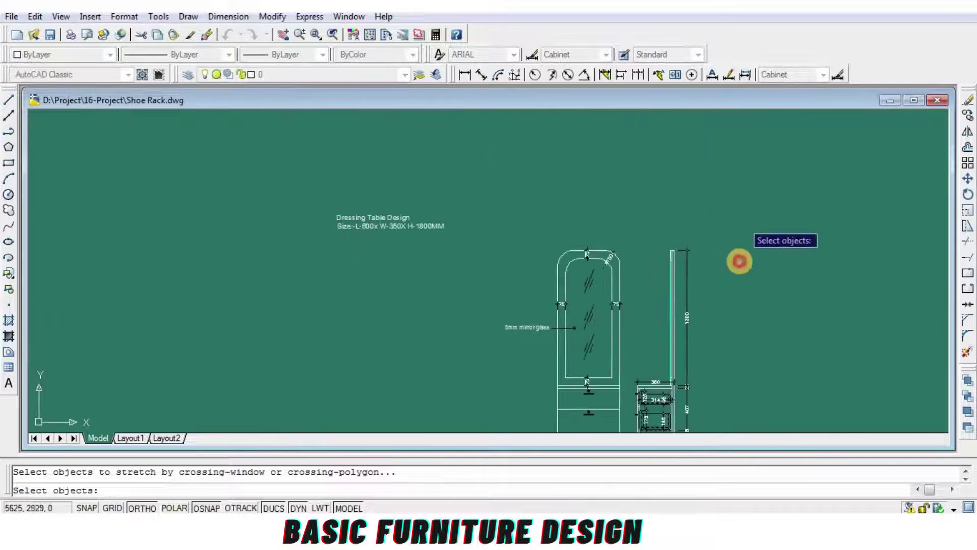
left_click(695, 361)
left_click(680, 406)
scroll(680, 406, "up", 5)
key("Return")
left_click(781, 360)
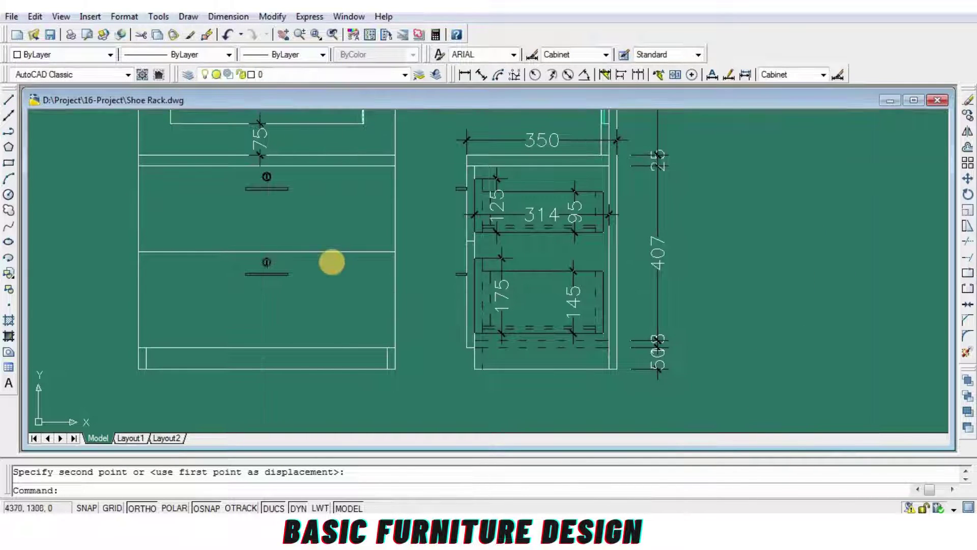
middle_click_drag(331, 263, 452, 273)
Step: Dimension the 18 panel thickness below the side view
left_click(464, 75)
scroll(758, 379, "up", 3)
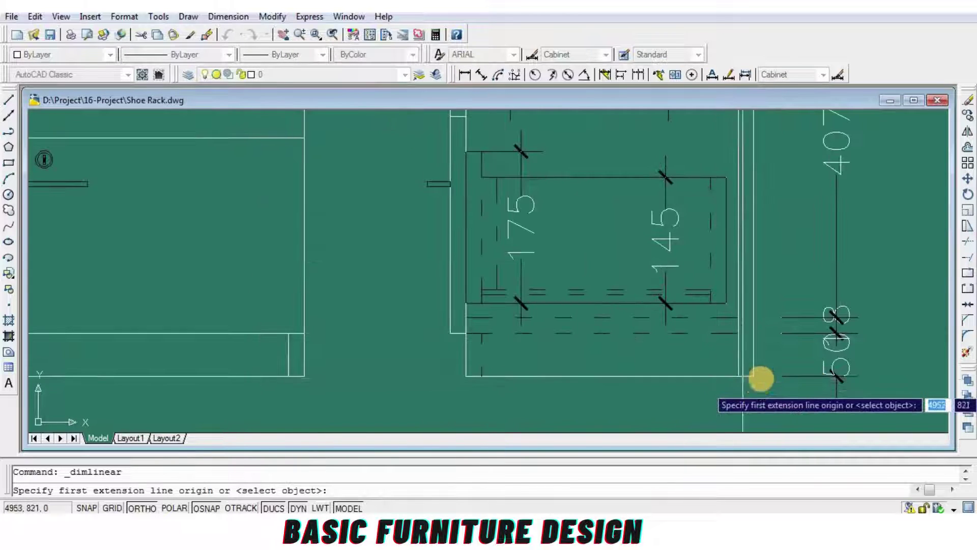
left_click(741, 380)
middle_click_drag(739, 394, 726, 307)
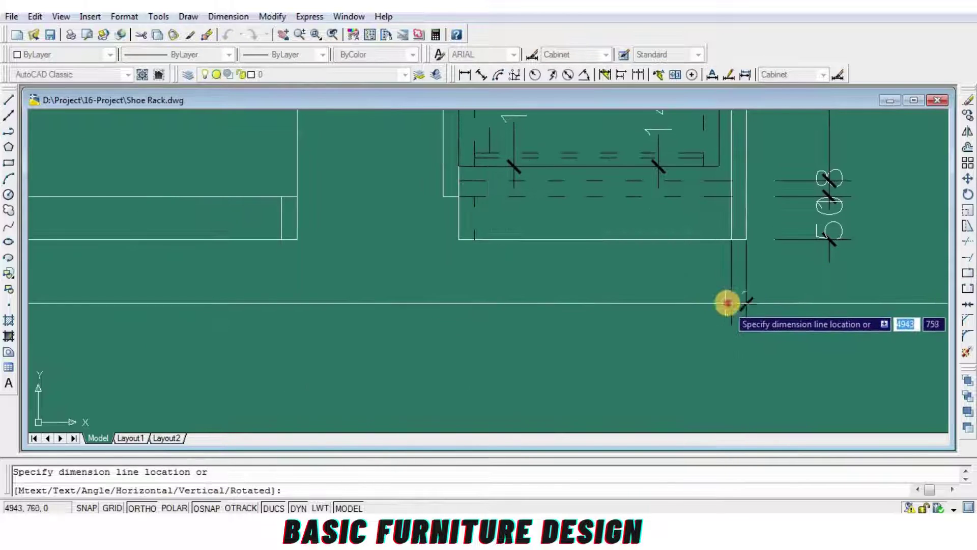
left_click(726, 302)
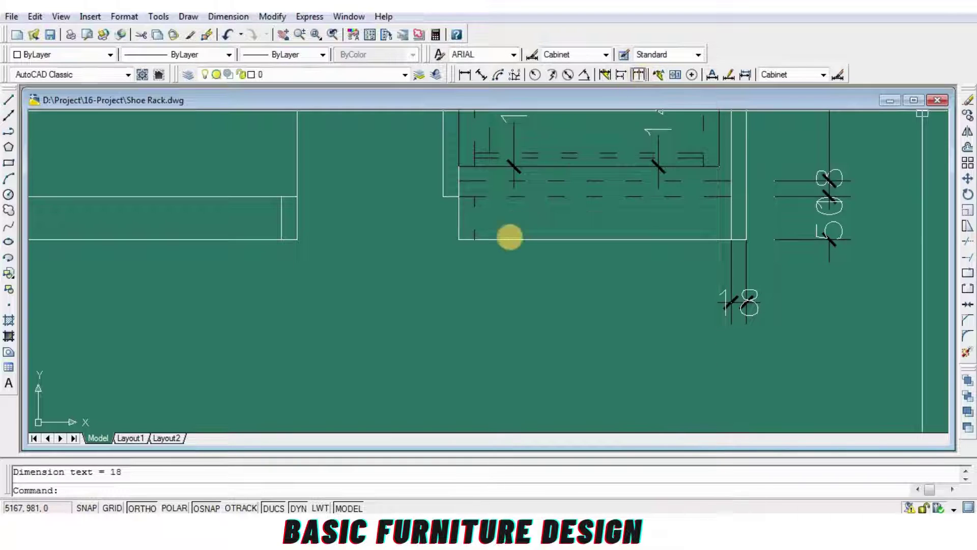
Step: Continue the width chain through 296 and 186 to the front view's left edge, then save
left_click(639, 75)
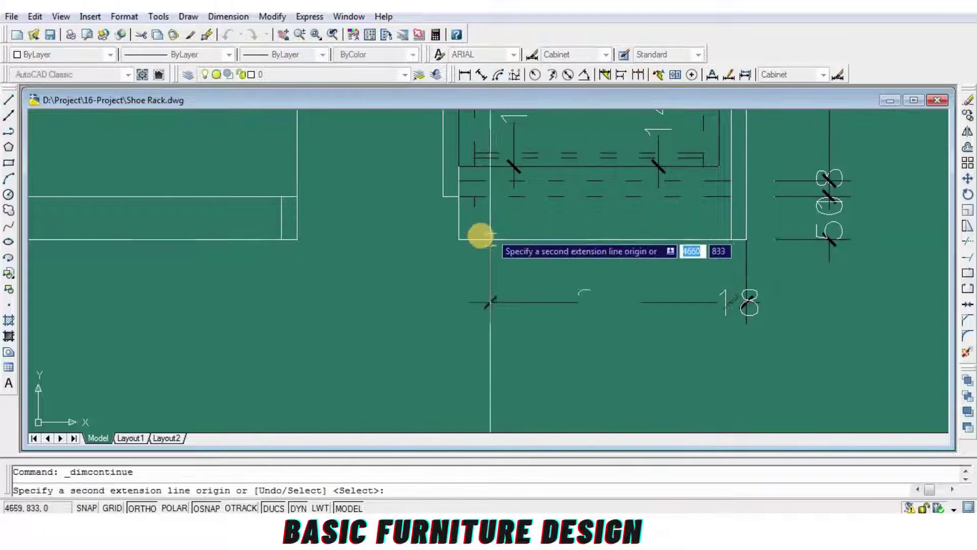
left_click(467, 240)
left_click(298, 240)
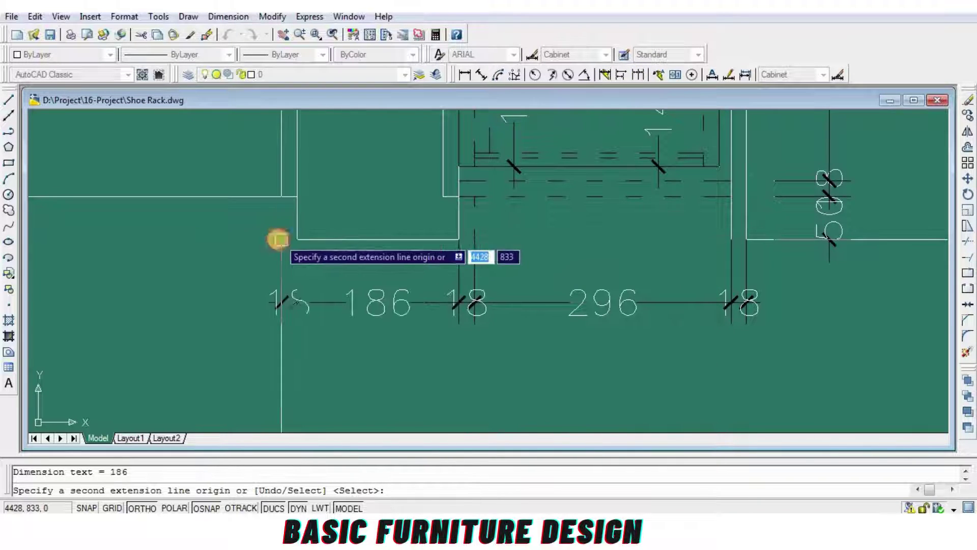
middle_click_drag(577, 271, 947, 292)
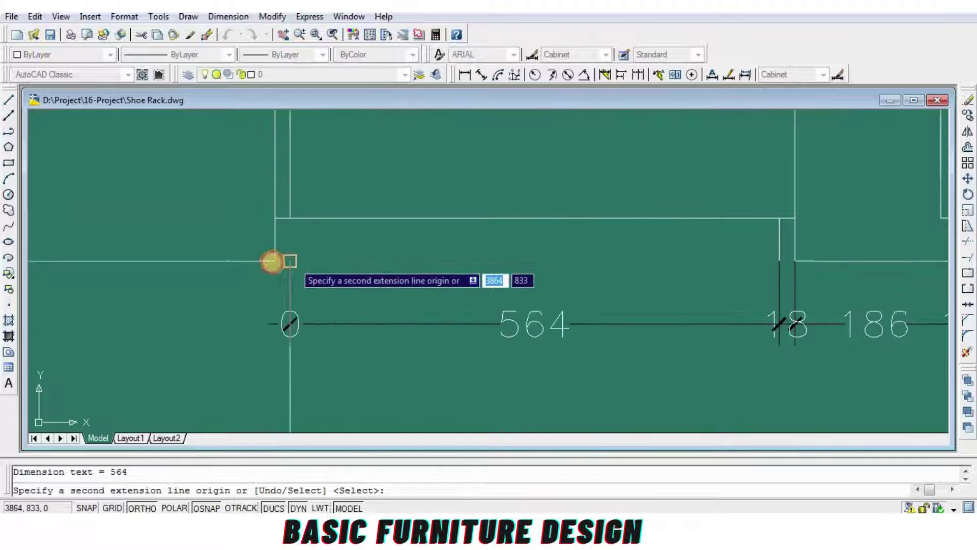
left_click(272, 261)
scroll(284, 285, "down", 4)
key("Return")
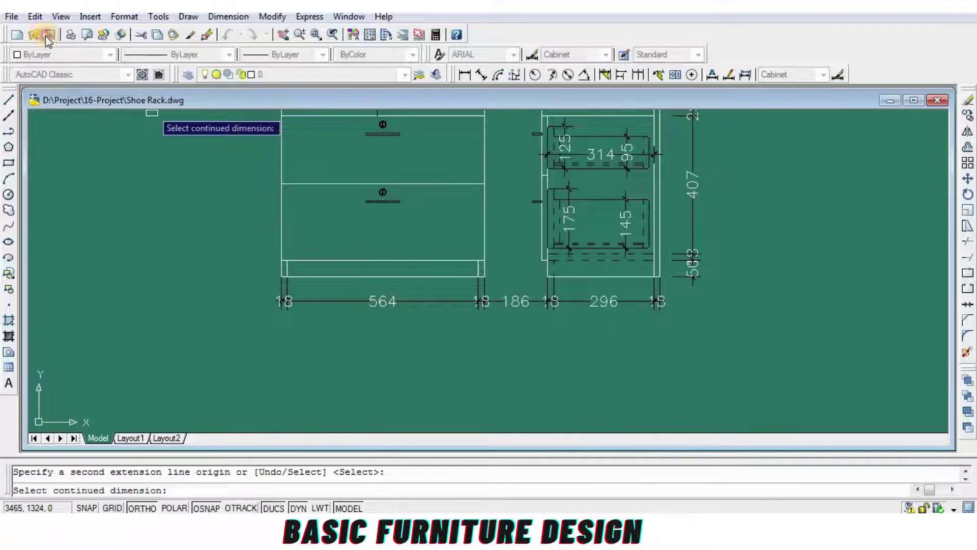
left_click(48, 36)
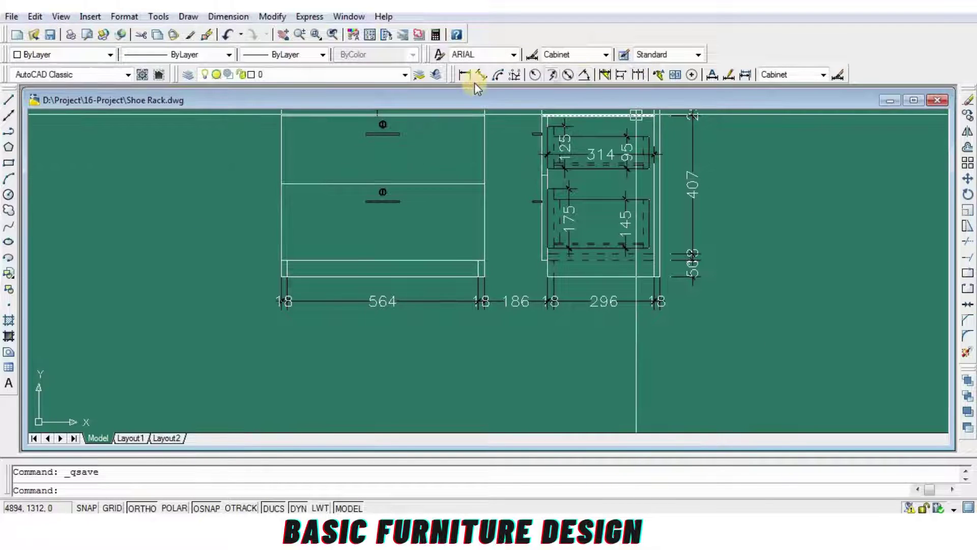
Step: Dimension the side view's overall width as 332 beneath it
left_click(464, 75)
scroll(676, 288, "up", 2)
scroll(693, 244, "up", 2)
left_click(695, 237)
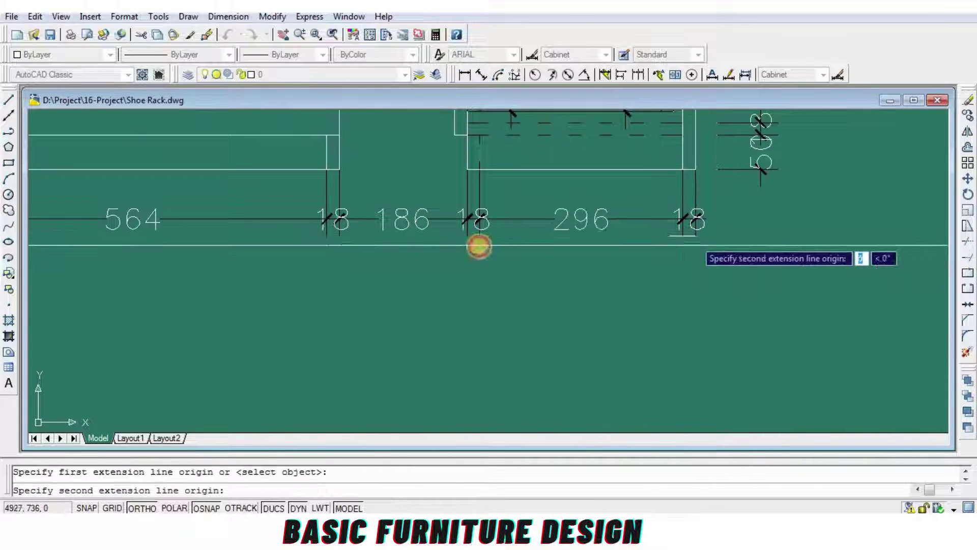
left_click(462, 251)
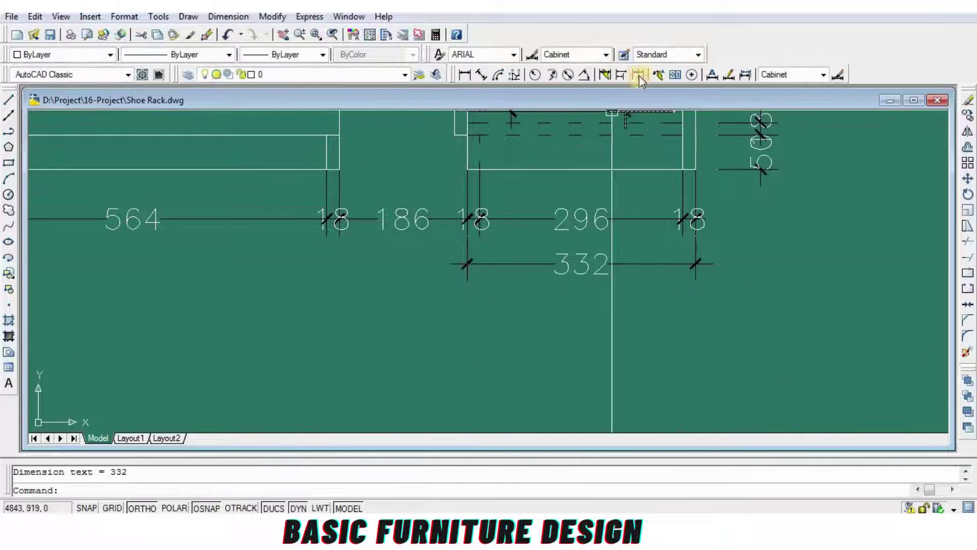
Step: Continue the chain with the 186 gap and the 600 front-view width
left_click(638, 75)
left_click(340, 235)
scroll(511, 321, "down", 2)
scroll(290, 299, "up", 2)
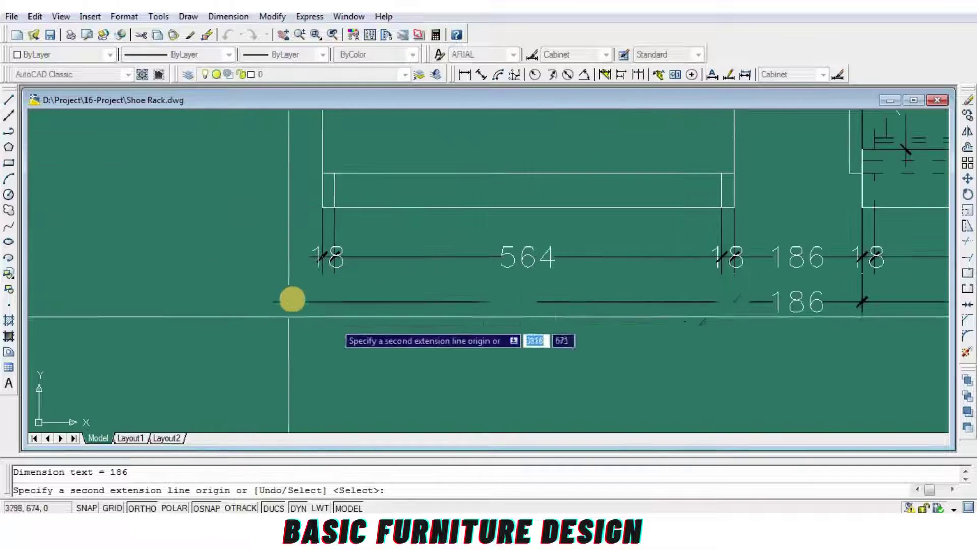
left_click(312, 285)
key("Return")
key("Return")
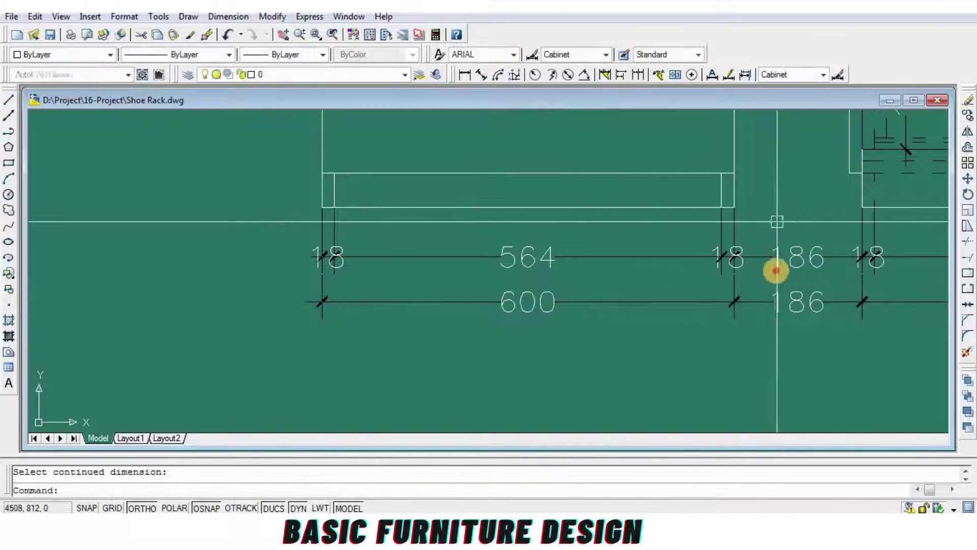
Step: Erase the two 186 gap dimensions
left_click(774, 272)
left_click(763, 323)
key("Delete")
scroll(655, 306, "down", 4)
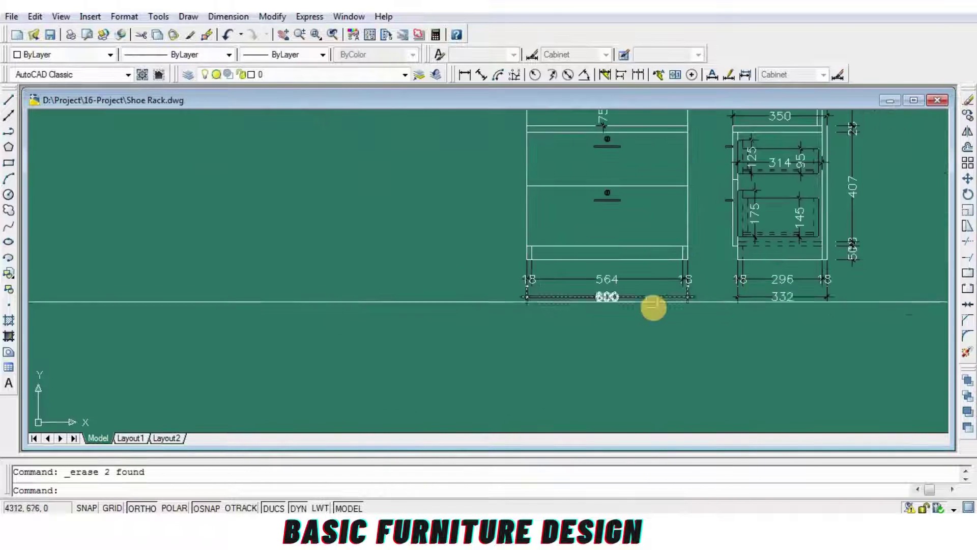
Step: Move the bottom dimension rows down 50
type("m")
key("Return")
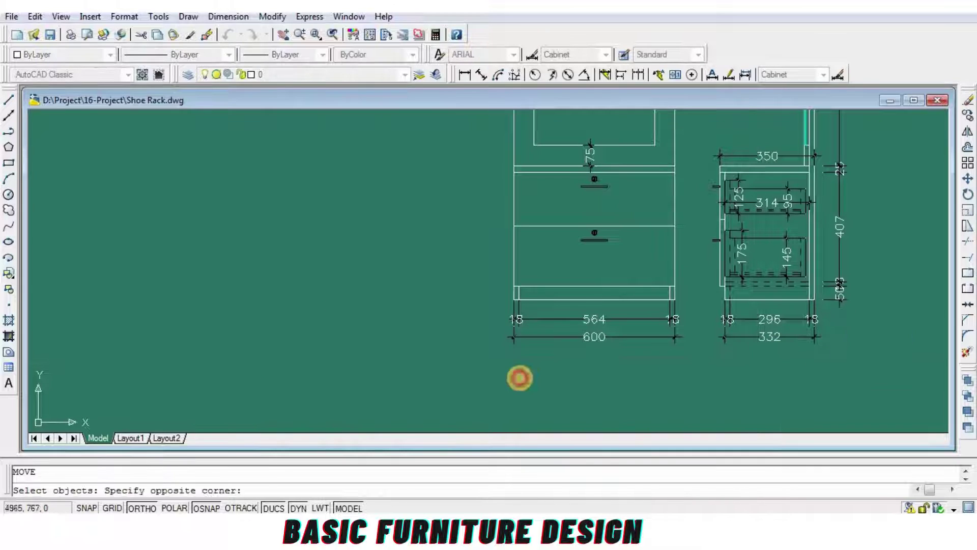
left_click(519, 378)
key("Return")
left_click(431, 367)
type("5")
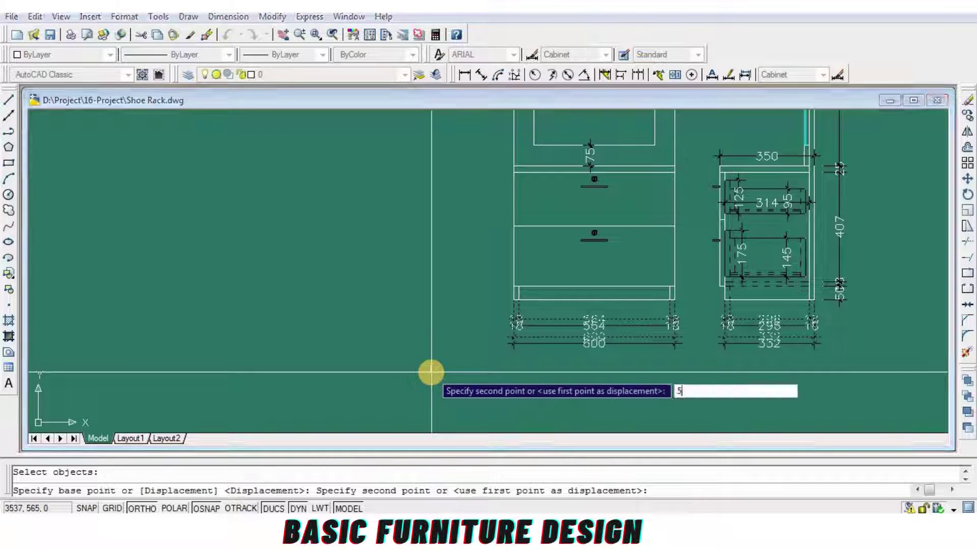
type("0")
key("Return")
Step: Add a 50 vertical plinth dimension at the cabinet's lower-left side
left_click(465, 75)
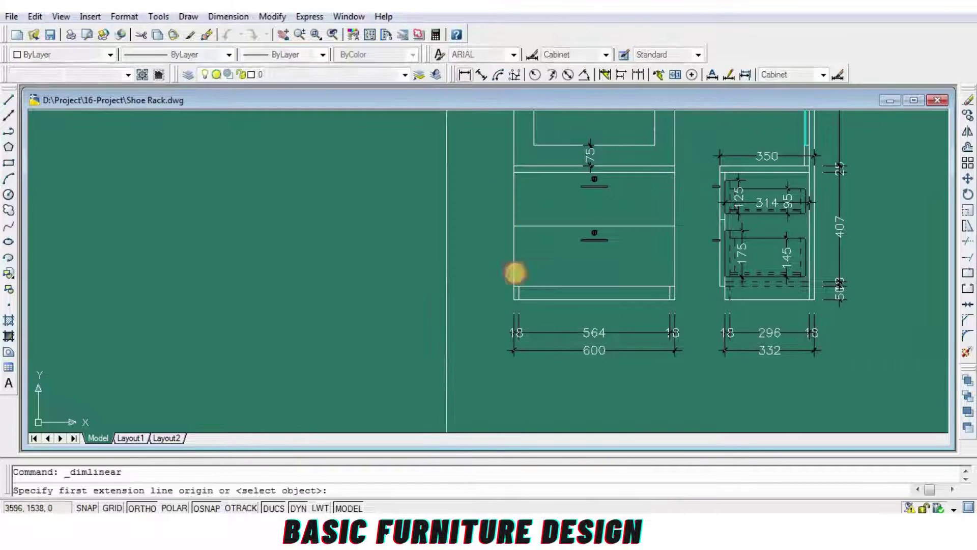
scroll(512, 306, "up", 3)
left_click(512, 300)
left_click(513, 327)
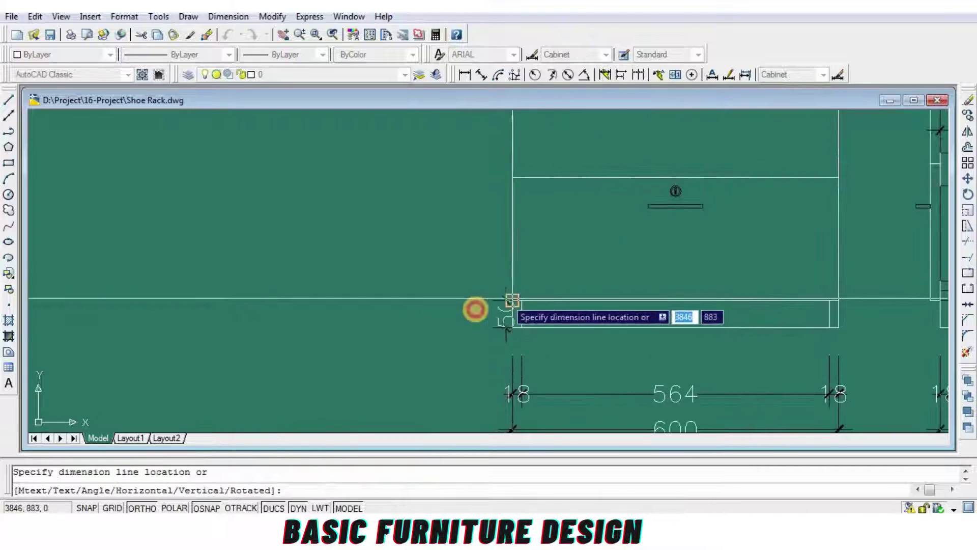
left_click(474, 308)
Step: Continue the vertical chain with the 225 drawer height and the 200 and 25 heights
left_click(638, 75)
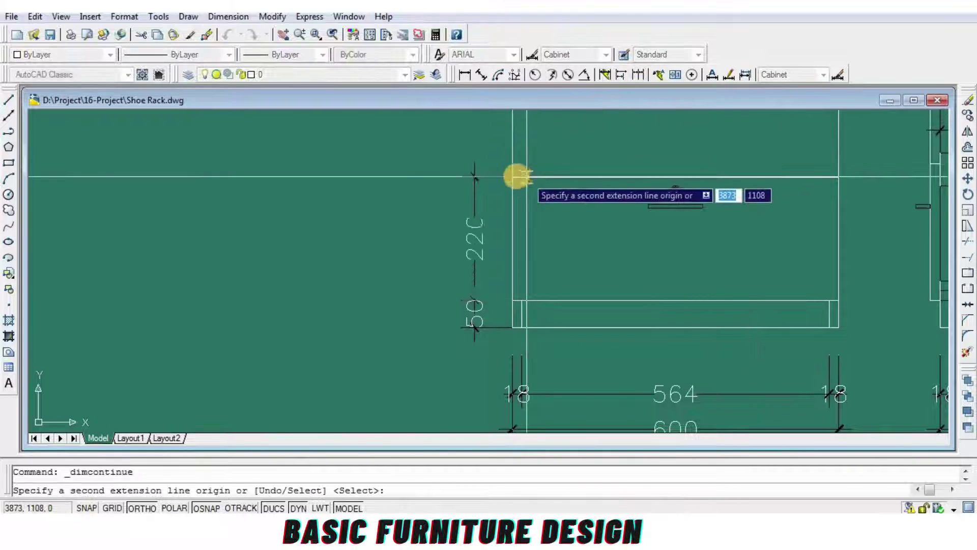
left_click(512, 177)
middle_click_drag(516, 112, 499, 258)
left_click(495, 218)
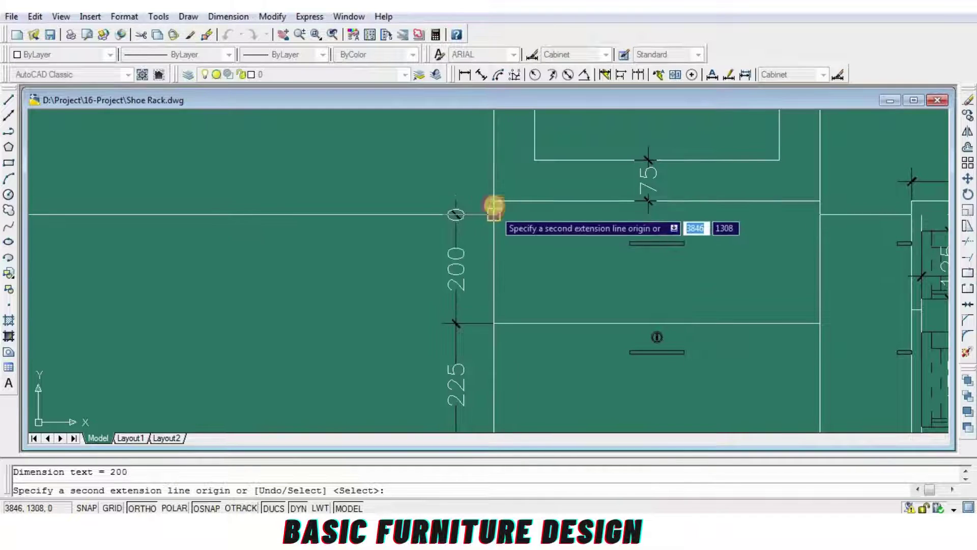
middle_click_drag(502, 207, 502, 290)
Step: Extend the chain to the arch top with the 1300 mirror height, then end dimensioning
scroll(502, 290, "down", 3)
scroll(515, 290, "down", 3)
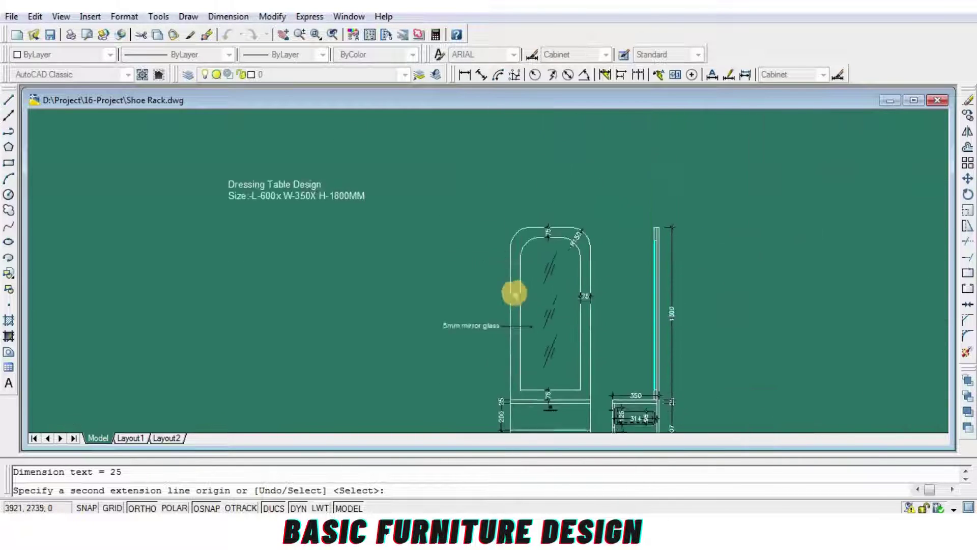
scroll(514, 270, "up", 2)
scroll(583, 187, "up", 1)
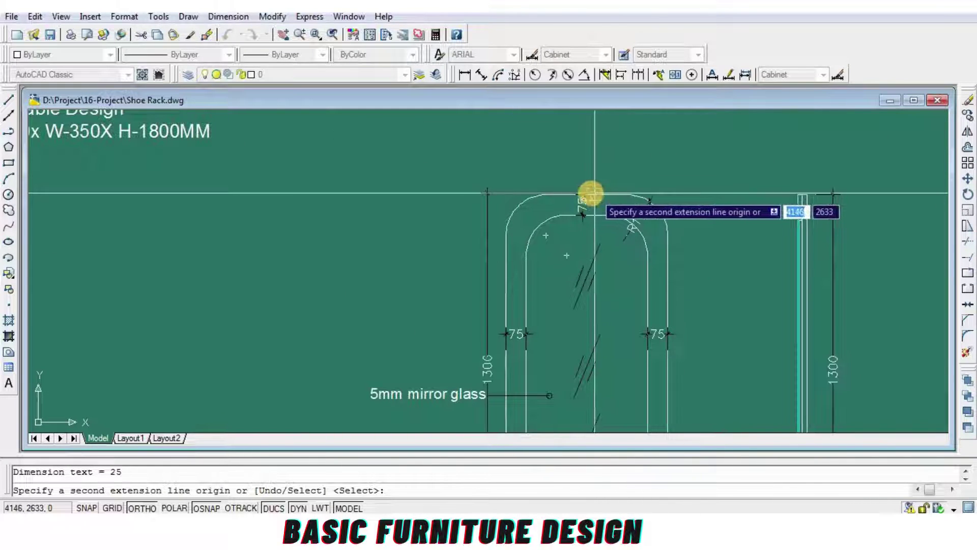
scroll(595, 194, "up", 2)
scroll(545, 192, "up", 2)
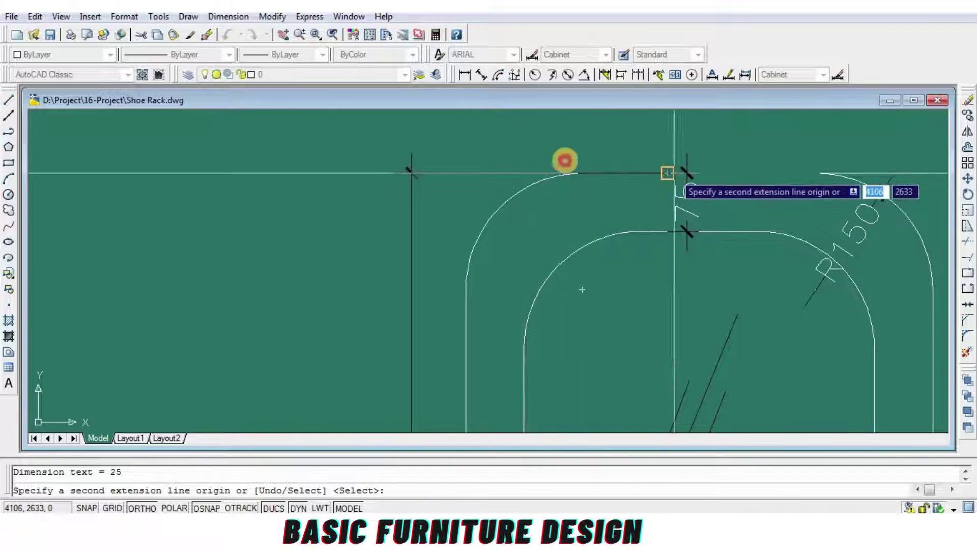
right_click(565, 161)
scroll(443, 148, "down", 5)
right_click(446, 294)
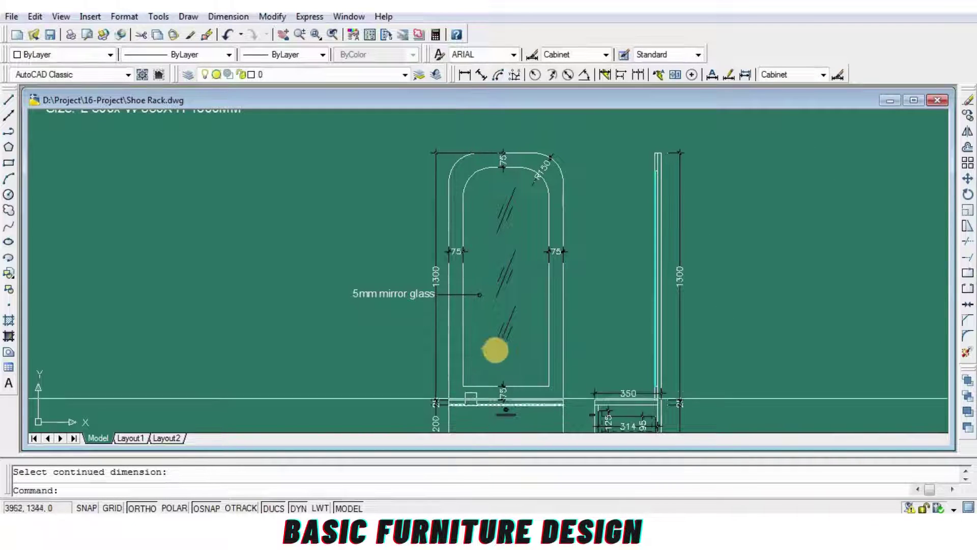
middle_click_drag(508, 346, 533, 345)
type("m")
key("Return")
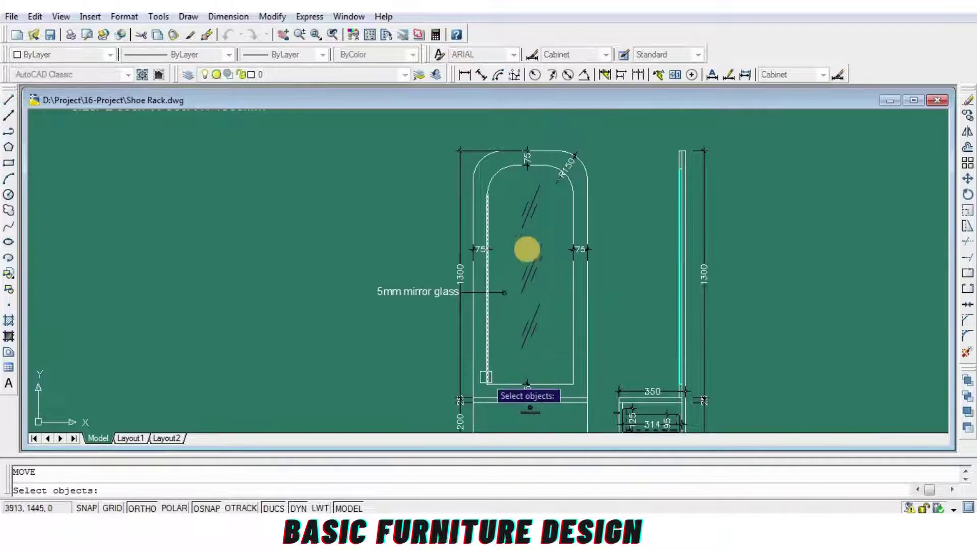
Step: Move the four left-side vertical dimensions farther left of the mirror
scroll(486, 377, "up", 3)
left_click(481, 250)
left_click(379, 404)
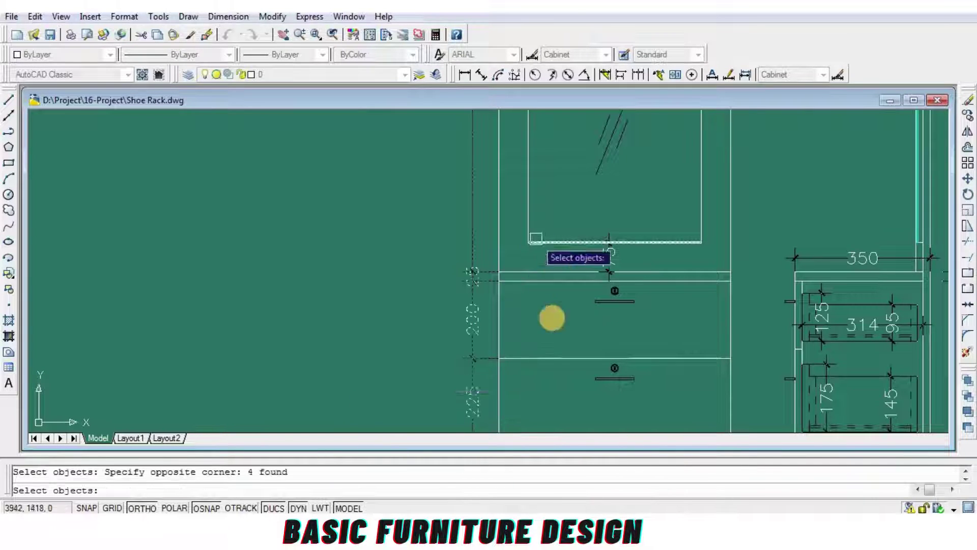
scroll(506, 312, "down", 1)
scroll(487, 321, "down", 3)
scroll(550, 335, "up", 2)
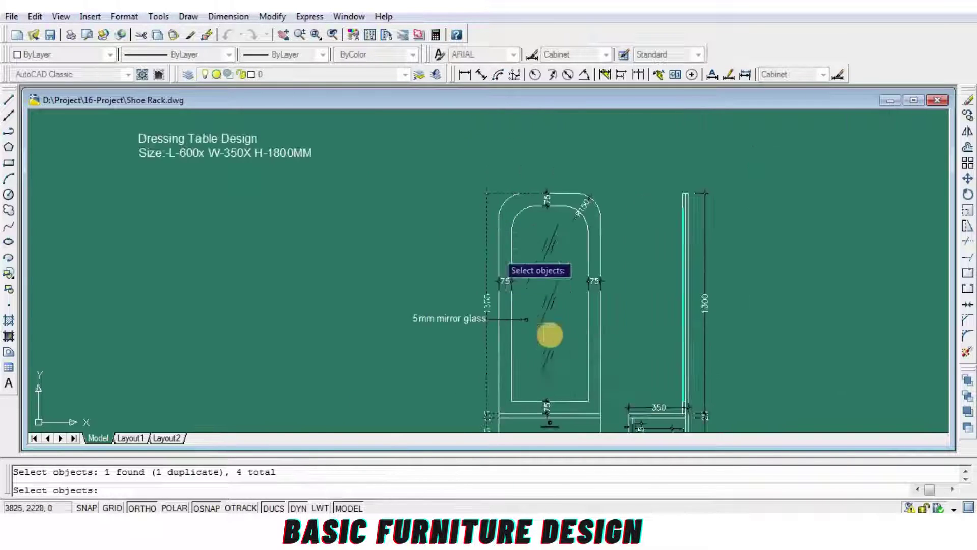
middle_click_drag(568, 281, 586, 135)
key("Return")
left_click(811, 386)
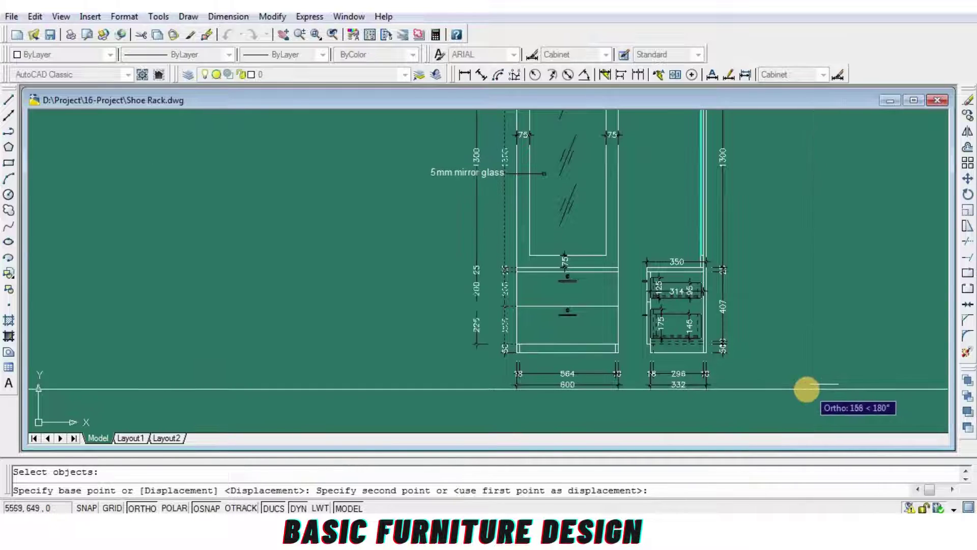
left_click(782, 317)
Step: Save the drawing
scroll(464, 207, "up", 5)
scroll(585, 247, "up", 2)
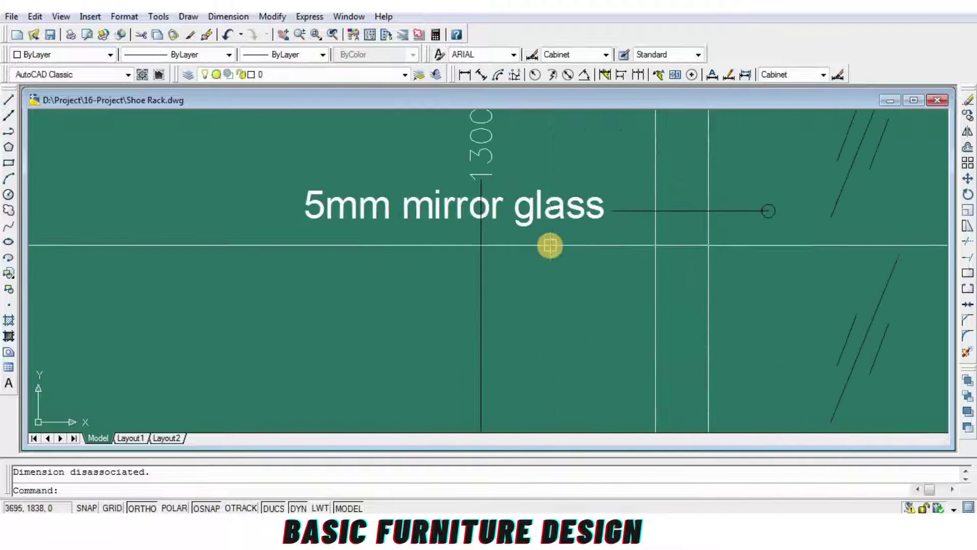
type("n")
key("Return")
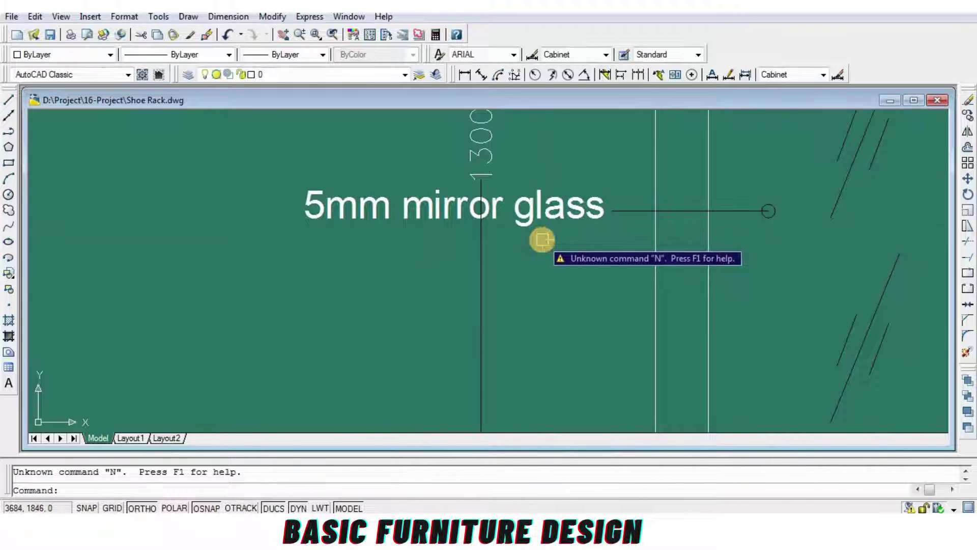
key("ctrl+s")
key("Return")
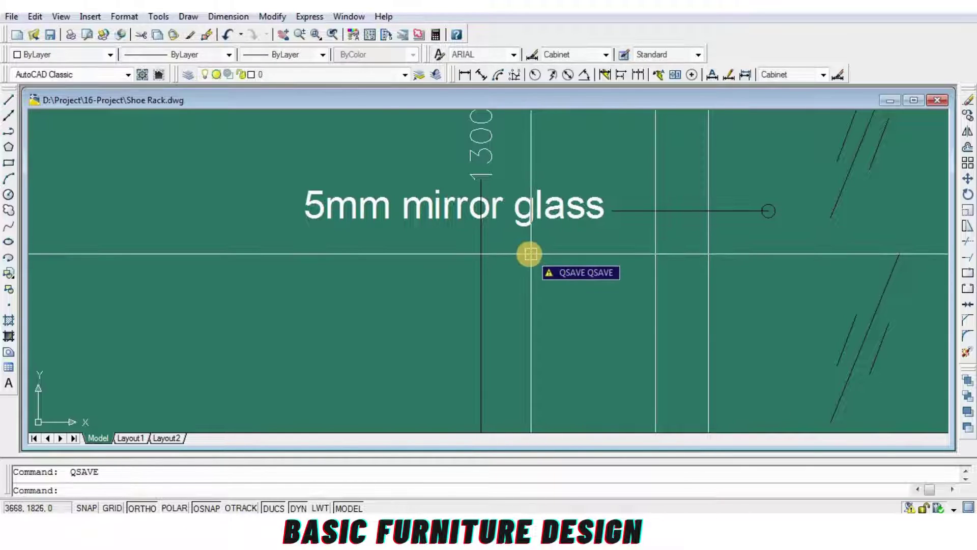
key("ctrl+s")
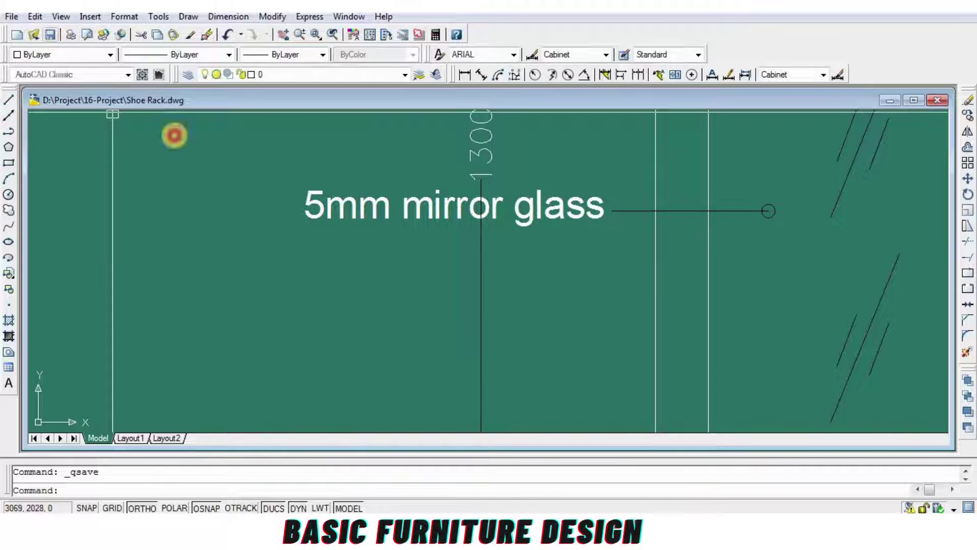
Step: Move the 5mm mirror glass label slightly left, clear of the 1300 dimension
type("m")
key("Return")
key("Return")
scroll(529, 255, "up", 3)
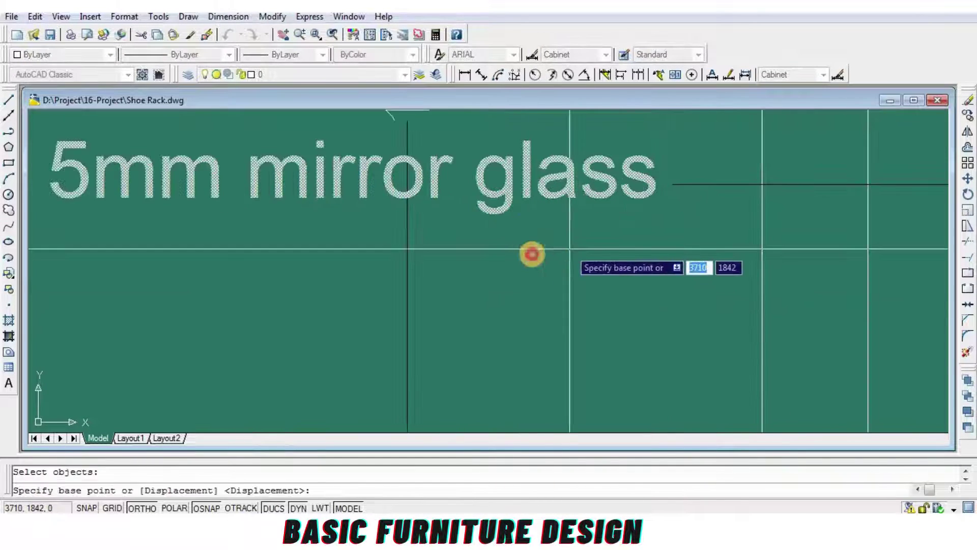
left_click(528, 255)
scroll(628, 204, "down", 2)
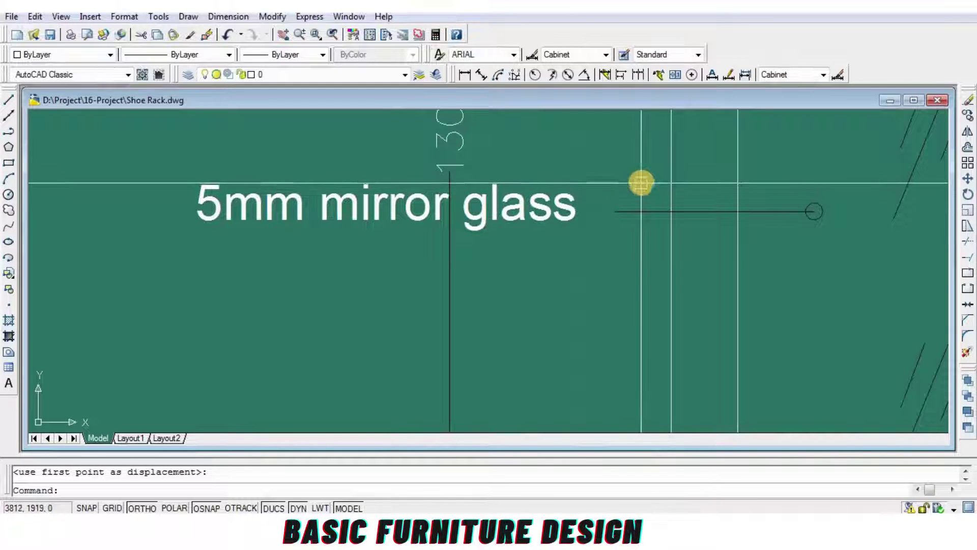
key("Return")
left_click(562, 222)
key("Return")
Step: Attempt to move the label's leader line, cancel, and save the drawing
left_click(554, 227)
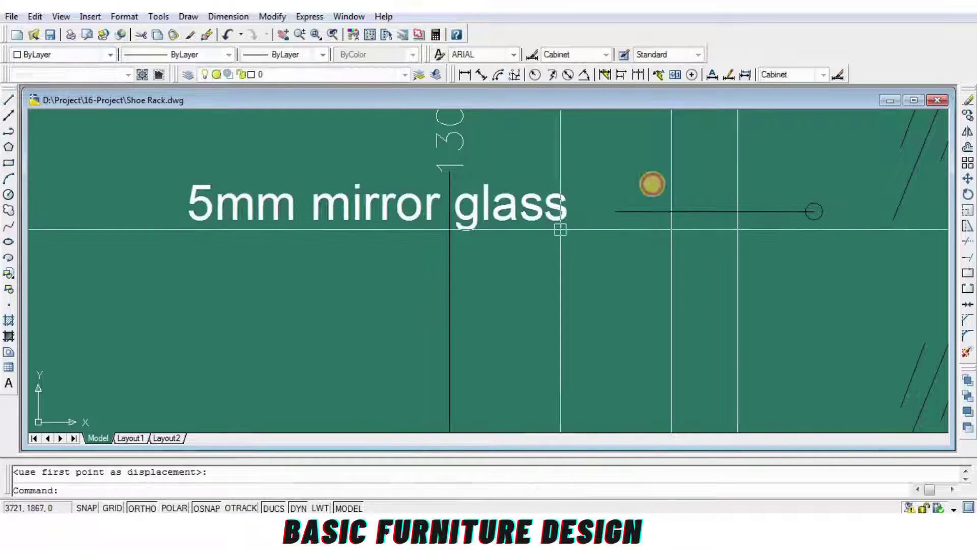
left_click_drag(650, 185, 604, 213)
left_click(611, 211)
key("Escape")
type("m")
key("Return")
scroll(571, 312, "down", 3)
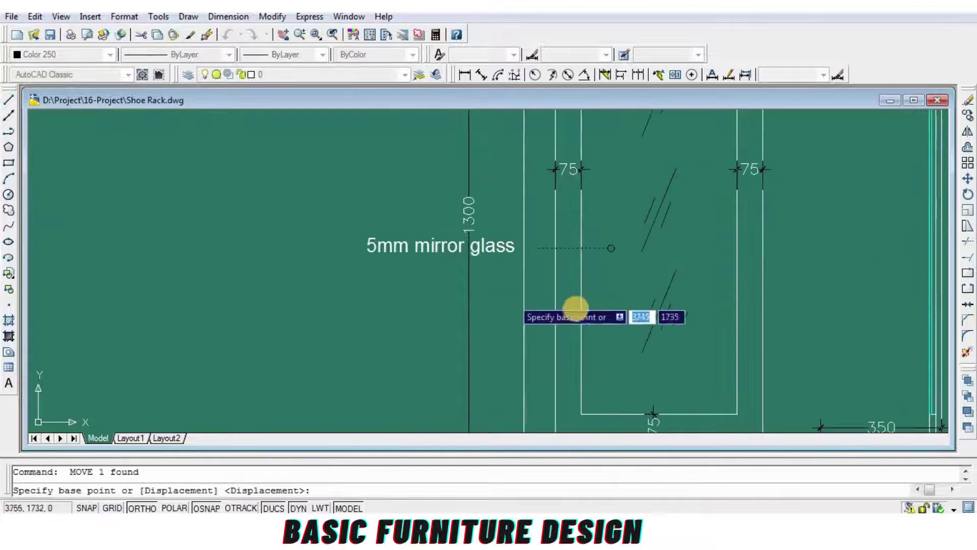
key("Return")
key("Escape")
key("ctrl+s")
scroll(613, 312, "down", 3)
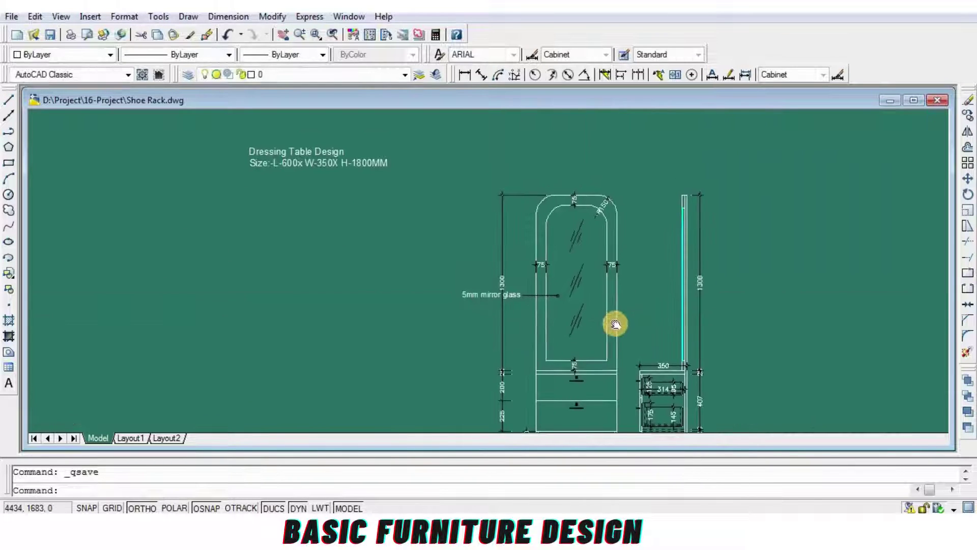
Step: Add a 1130 vertical dimension for the side panel's height beside the side view
scroll(595, 326, "up", 2)
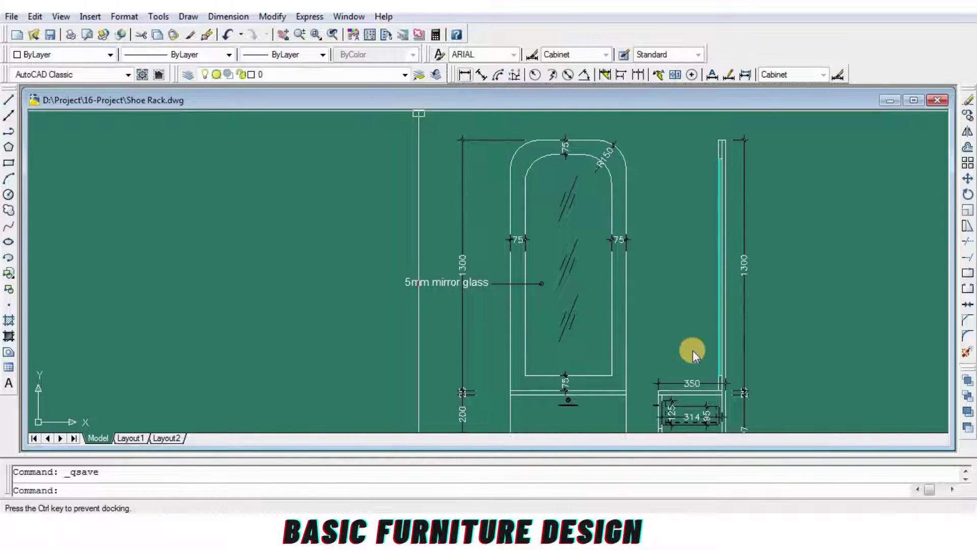
scroll(672, 315, "up", 3)
left_click(464, 75)
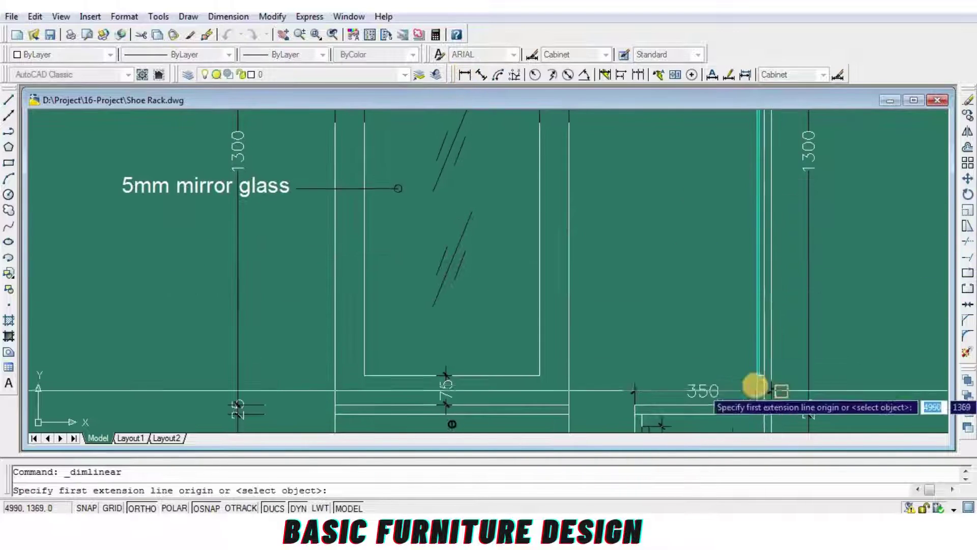
scroll(755, 381, "up", 2)
scroll(721, 330, "up", 2)
scroll(707, 335, "up", 1)
left_click(687, 337)
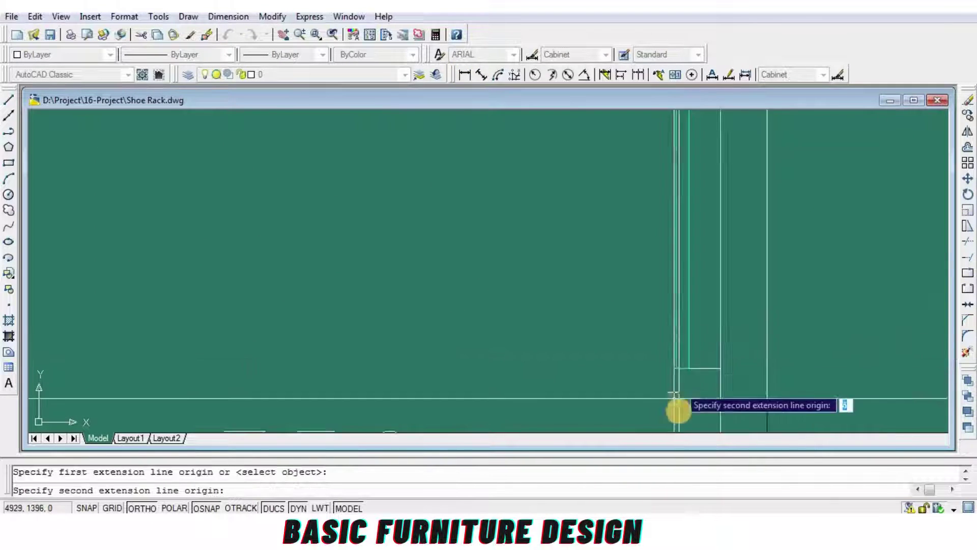
scroll(685, 387, "down", 3)
scroll(682, 254, "up", 1)
left_click(676, 134)
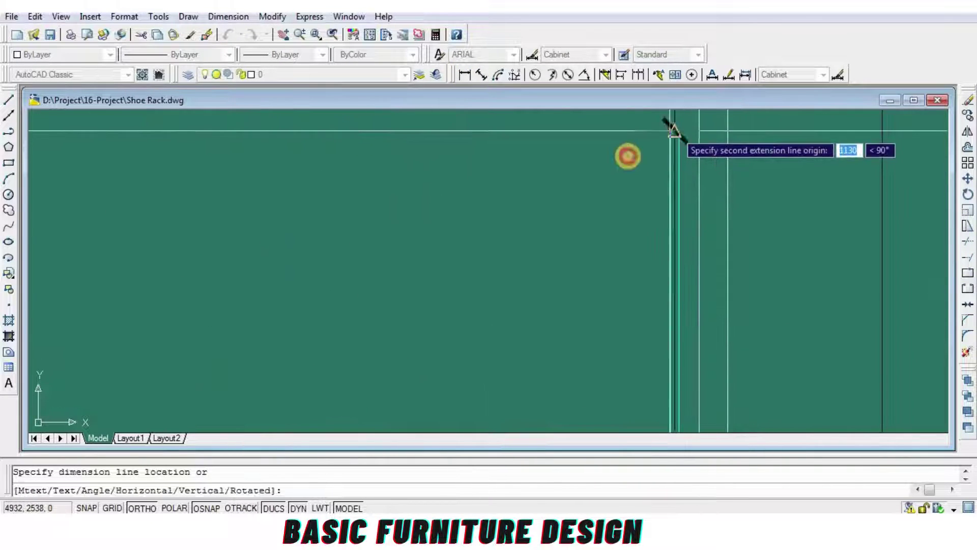
left_click(606, 133)
Step: Copy the 5mm mirror glass label and shorten the copy's text to 'glass'
scroll(661, 203, "down", 2)
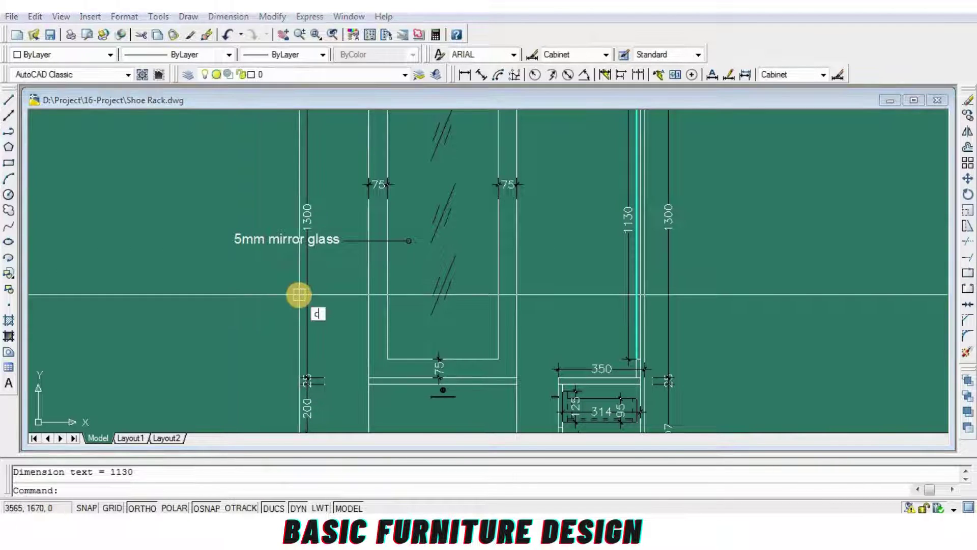
scroll(319, 244, "up", 5)
type("co")
key("Return")
left_click(328, 275)
scroll(328, 275, "down", 3)
key("Return")
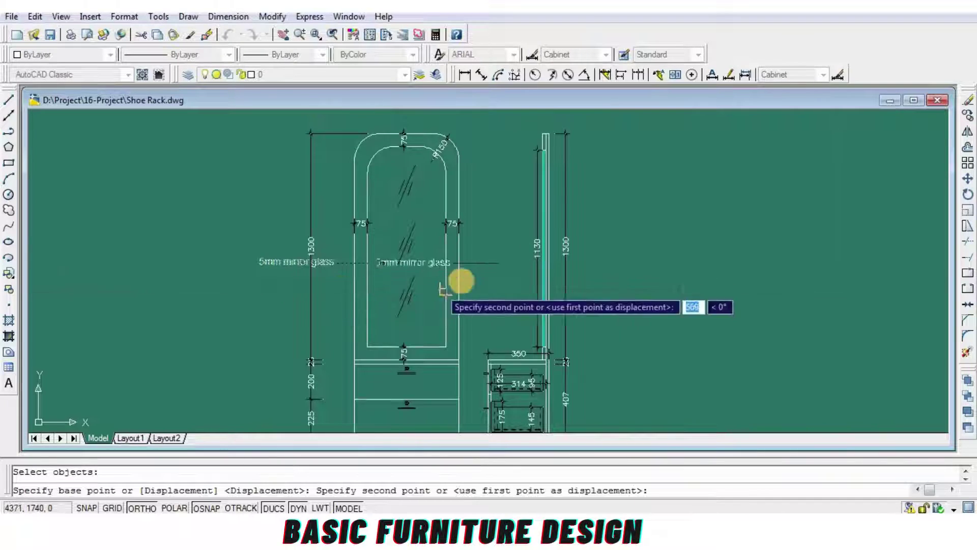
scroll(509, 278, "up", 3)
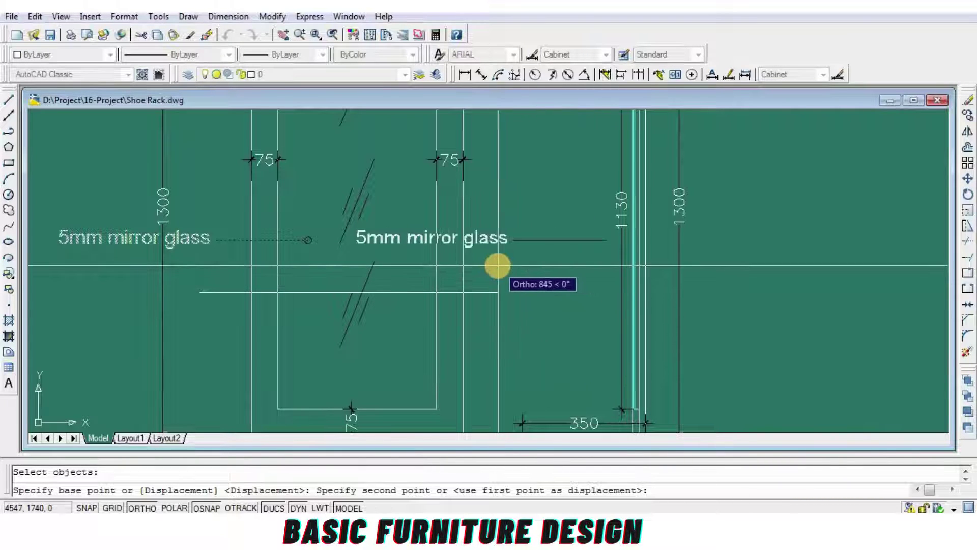
key("F8")
left_click(482, 215)
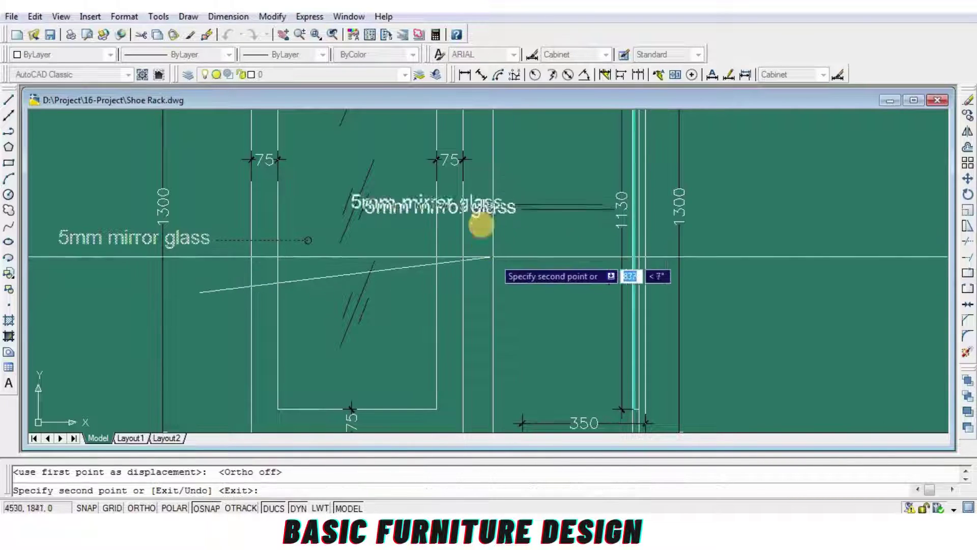
key("Return")
double_click(481, 212)
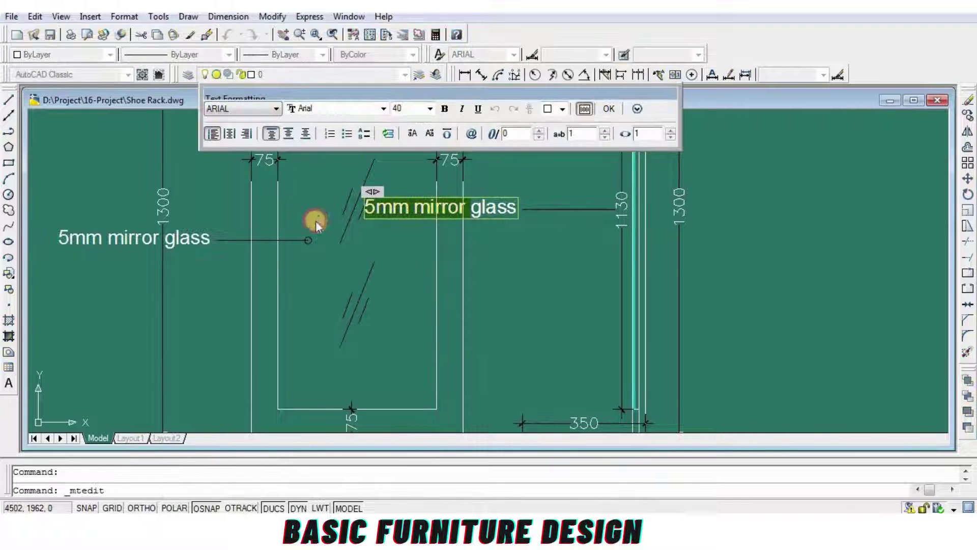
left_click(509, 267)
Step: Place the 'glass' label at the side view's leader, reshape the leader, and save
type("m")
key("Return")
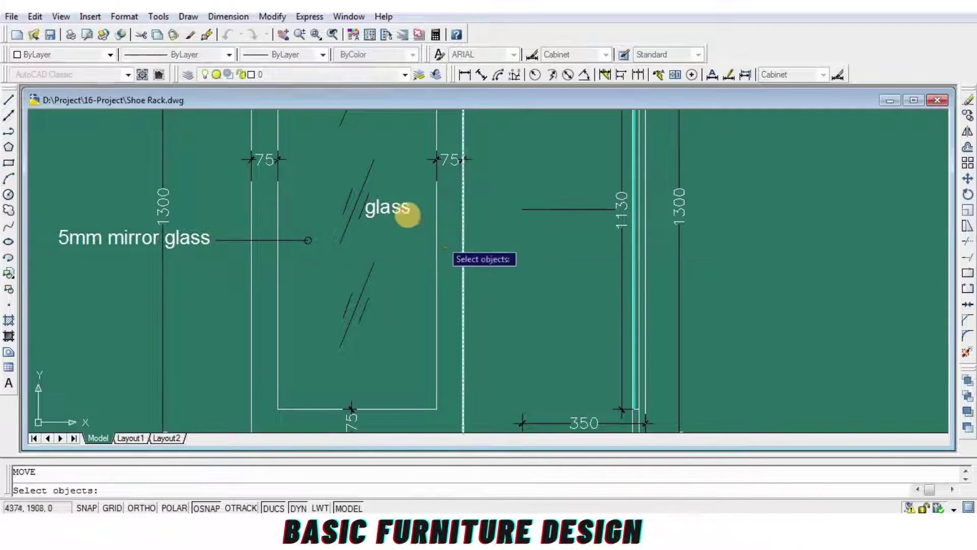
key("Return")
left_click(547, 256)
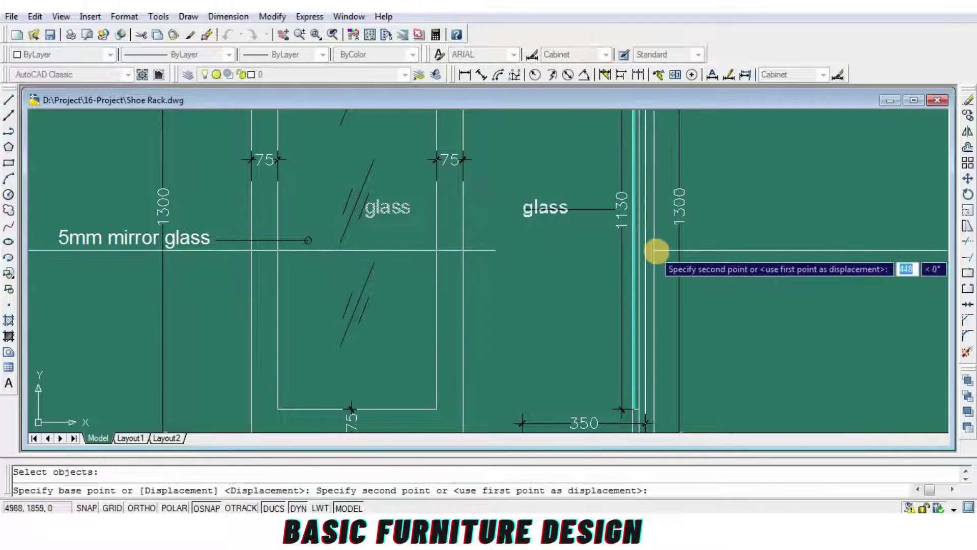
left_click(605, 232)
scroll(588, 216, "up", 5)
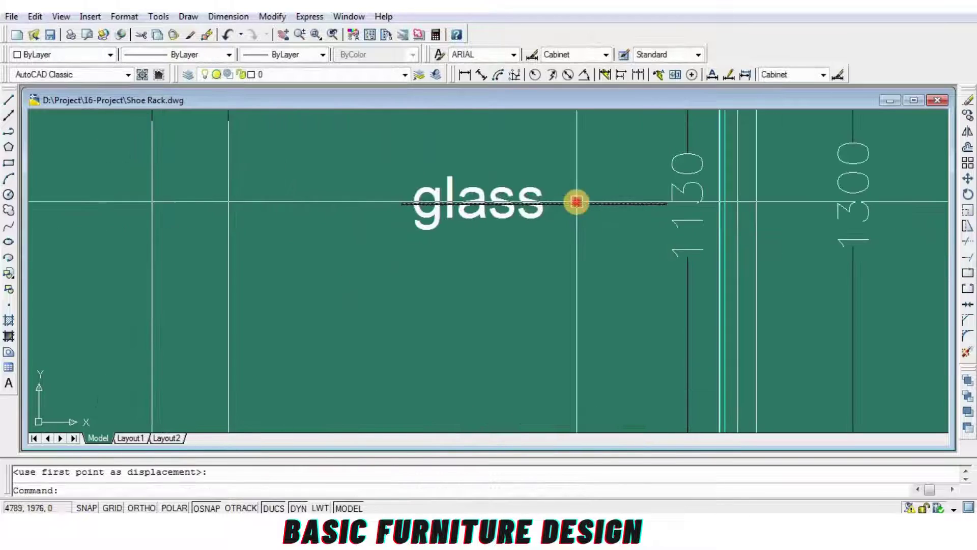
left_click(401, 204)
left_click(563, 203)
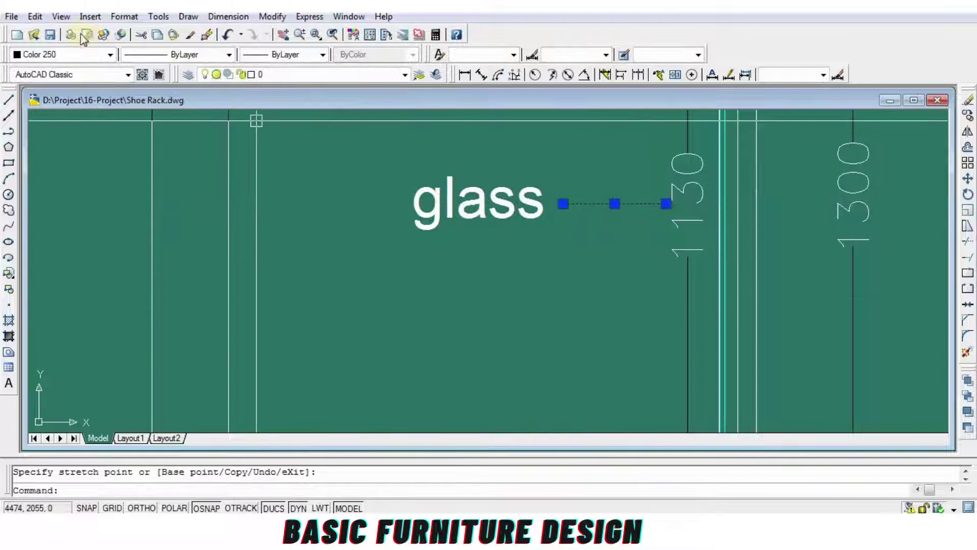
left_click(50, 37)
Step: Nudge the 'glass' text slightly right beside the side section's glass strip
scroll(514, 237, "down", 4)
scroll(482, 246, "up", 2)
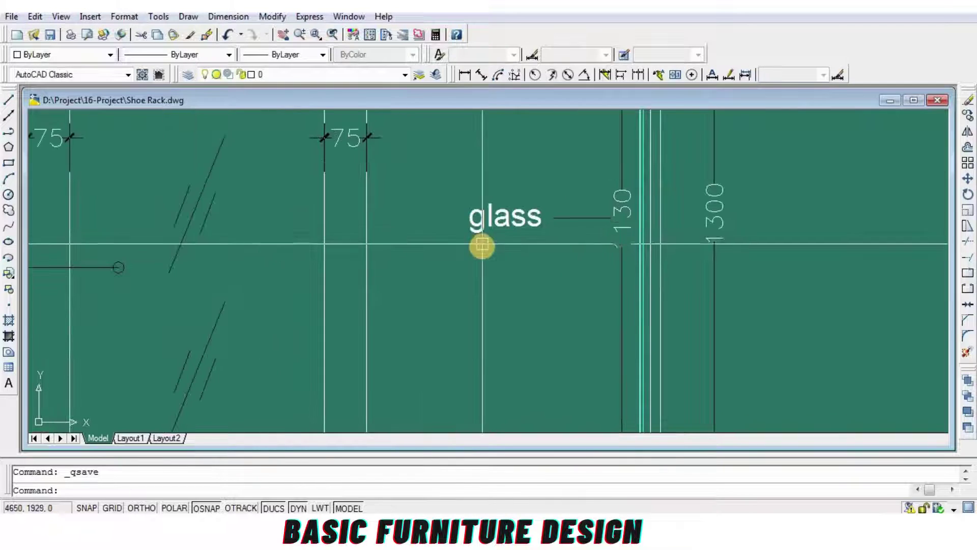
scroll(503, 247, "down", 2)
scroll(509, 226, "up", 2)
type("m")
key("Return")
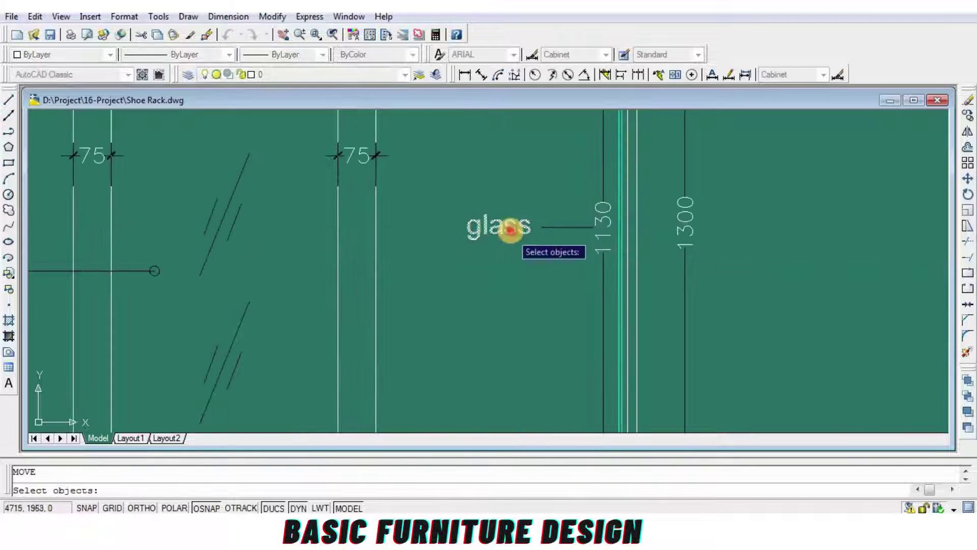
left_click(509, 227)
scroll(509, 253, "up", 5)
key("Return")
left_click(508, 253)
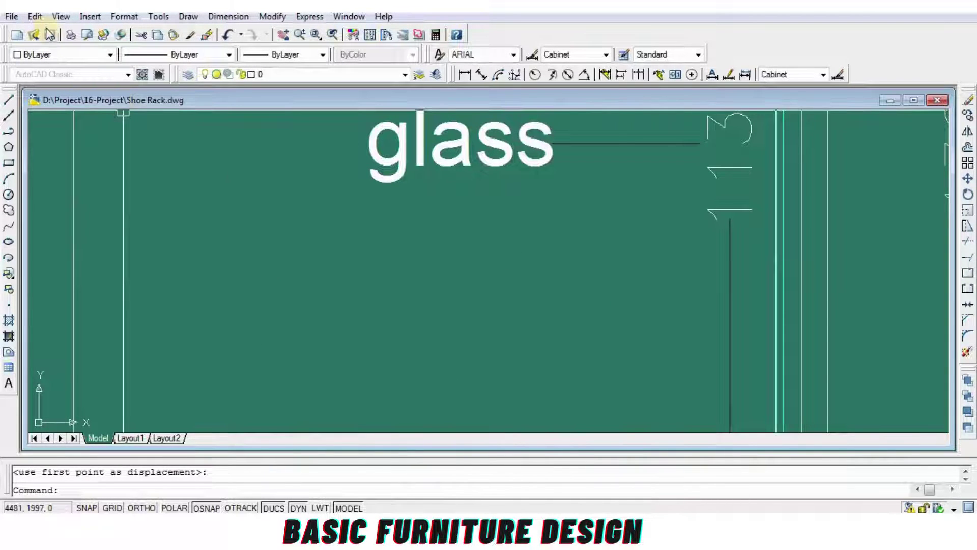
scroll(567, 320, "down", 5)
scroll(639, 290, "down", 3)
scroll(646, 277, "up", 2)
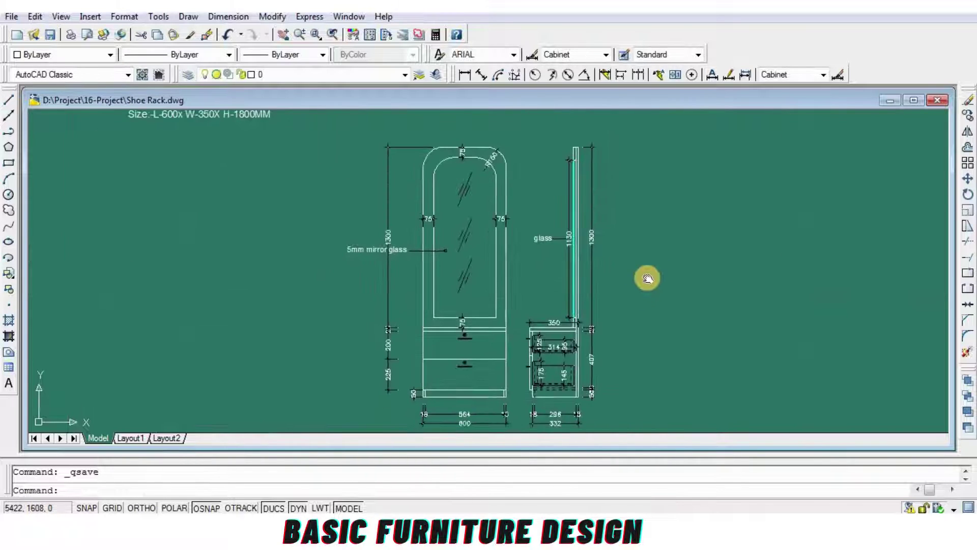
scroll(651, 262, "up", 1)
middle_click_drag(650, 272, 653, 276)
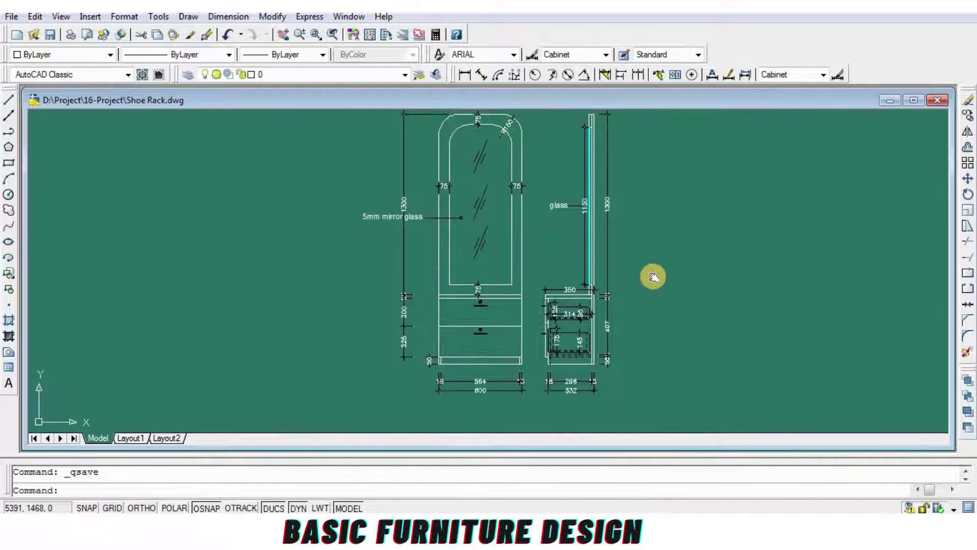
type("m")
key("Return")
scroll(420, 370, "up", 3)
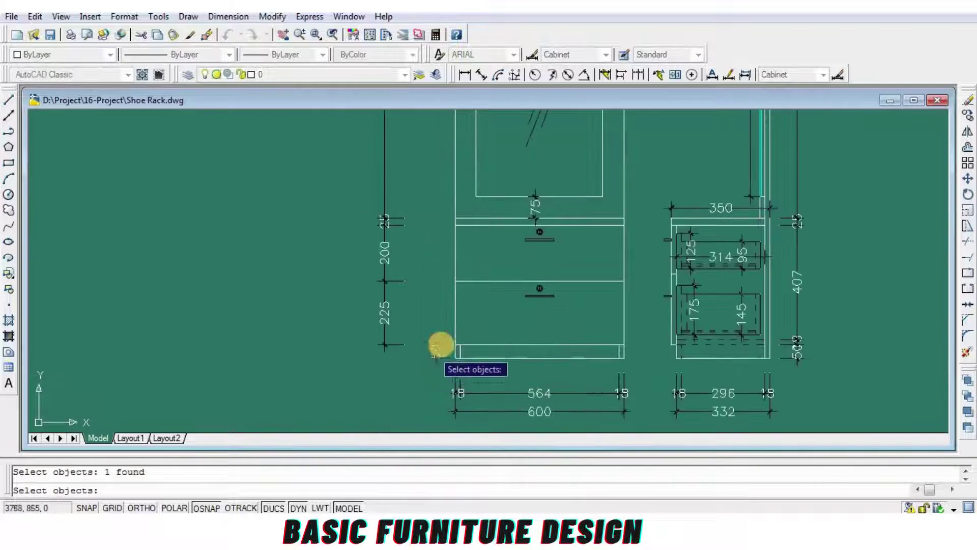
Step: Move the bottom dimension text to its new position to the left
key("Return")
scroll(438, 347, "up", 4)
left_click(490, 338)
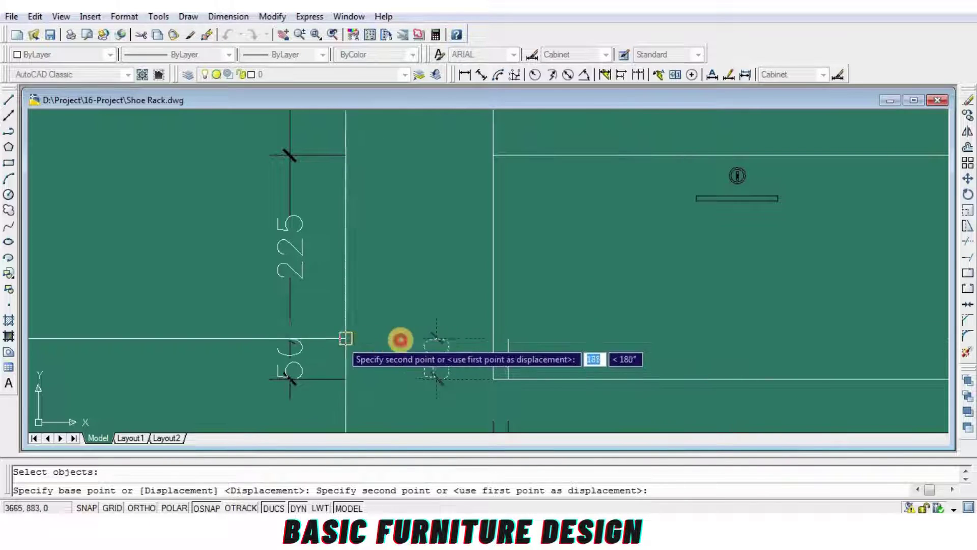
left_click(399, 338)
scroll(395, 365, "down", 5)
key("Return")
key("Return")
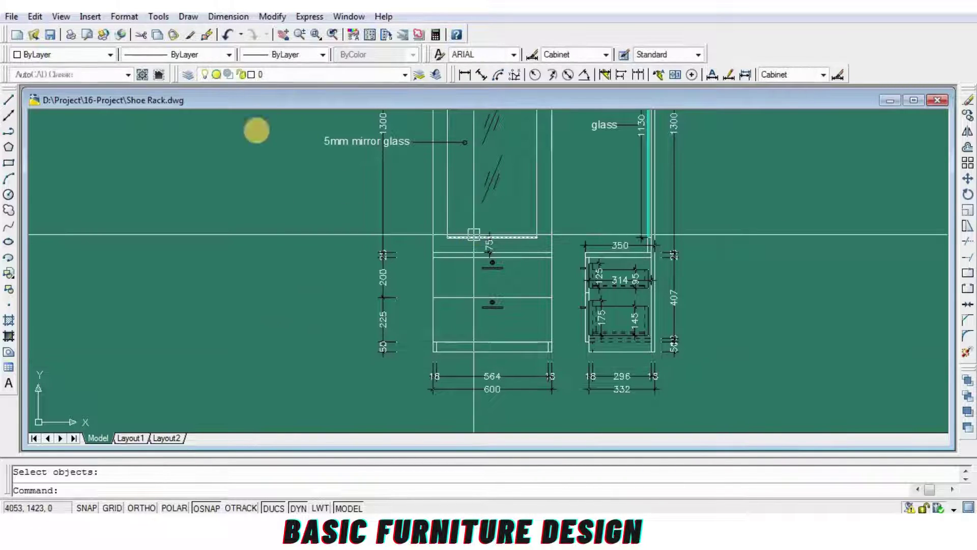
Step: Dimension 1800 from the side section's base to the mirror top, placed at right
left_click(465, 76)
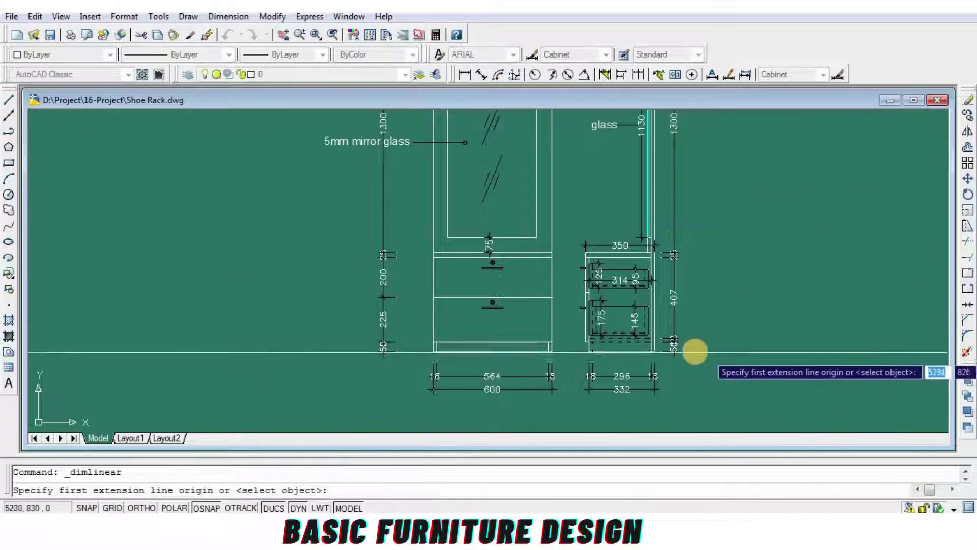
scroll(682, 350, "up", 4)
left_click(642, 370)
scroll(643, 370, "down", 5)
scroll(623, 152, "down", 2)
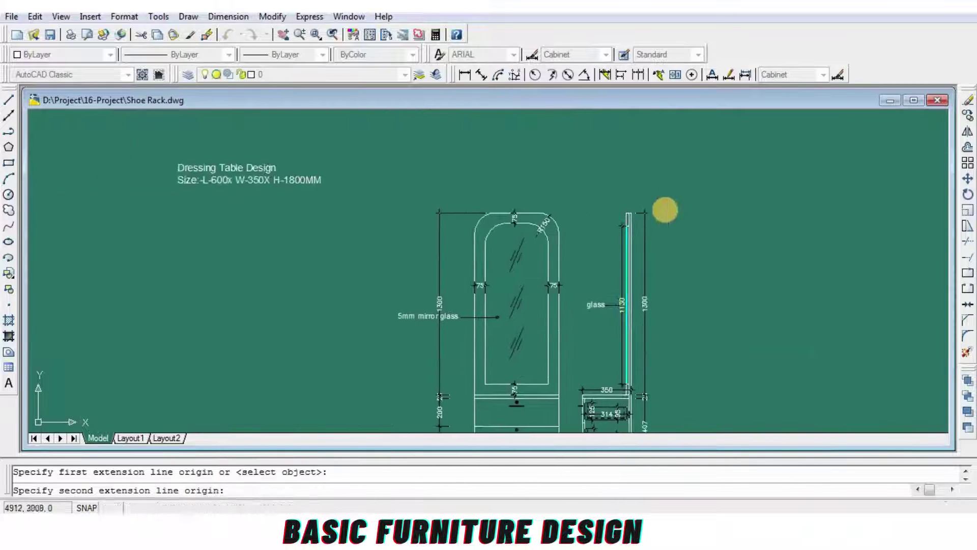
scroll(665, 209, "up", 5)
left_click(611, 213)
left_click(639, 206)
scroll(647, 336, "down", 4)
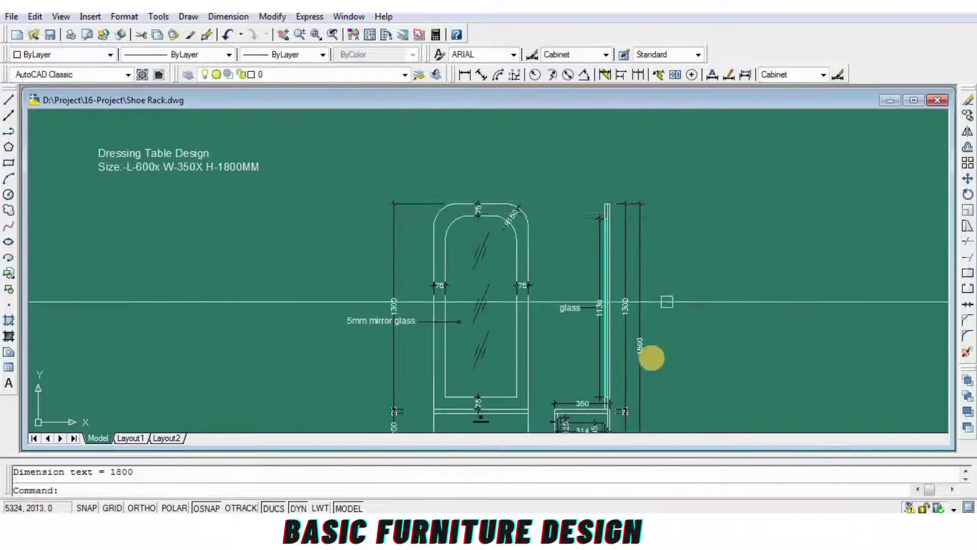
scroll(661, 300, "up", 5)
scroll(670, 319, "down", 1)
scroll(670, 319, "down", 1)
scroll(687, 319, "down", 1)
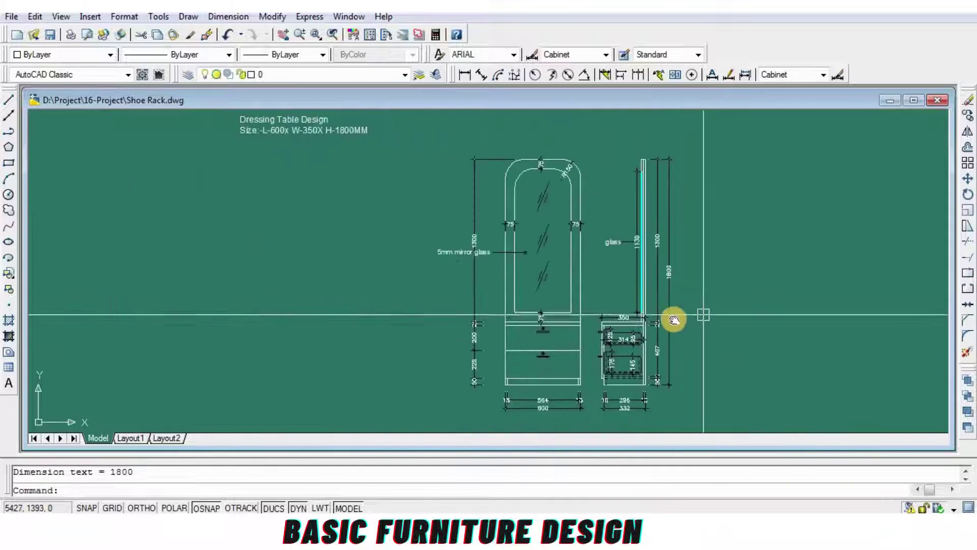
scroll(677, 316, "down", 1)
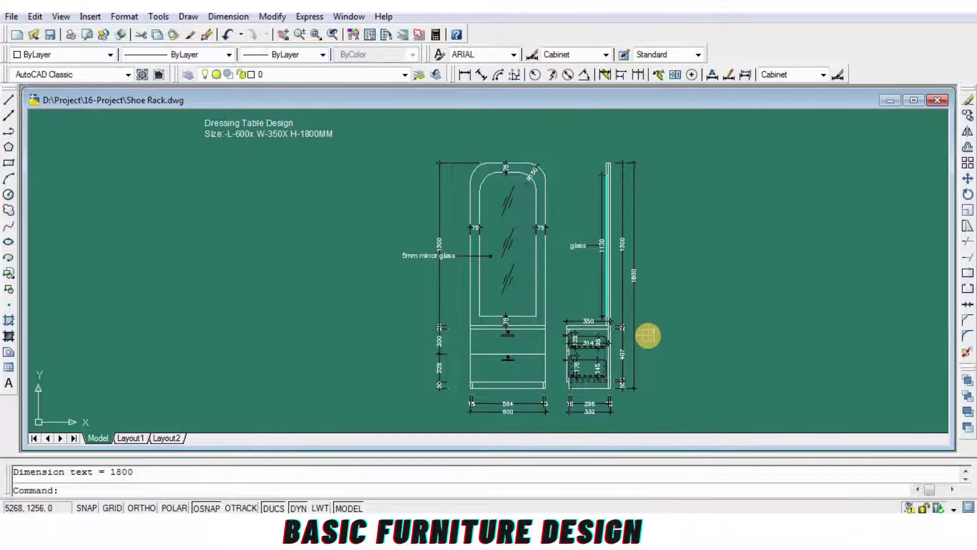
middle_click_drag(651, 328, 622, 307)
Step: Copy the title text to below the front view
type("co")
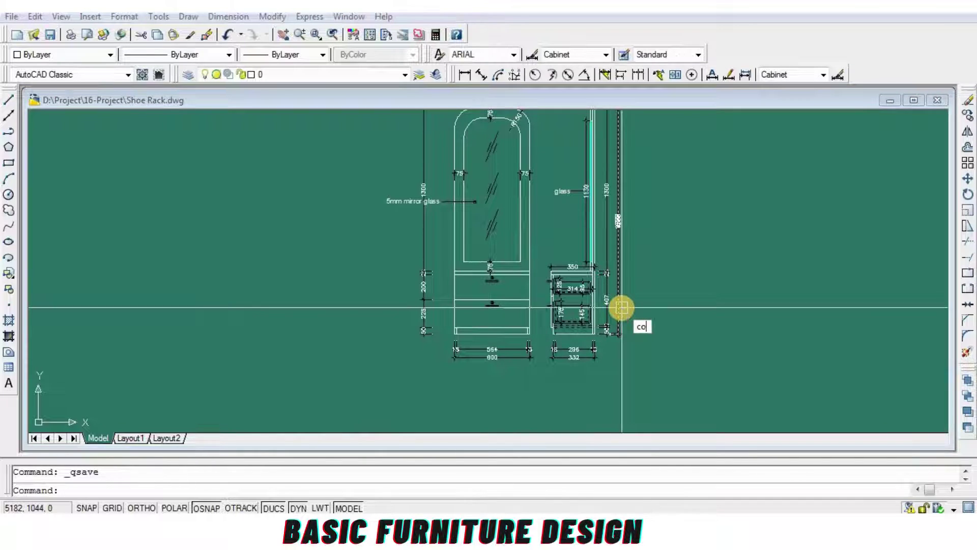
key("Return")
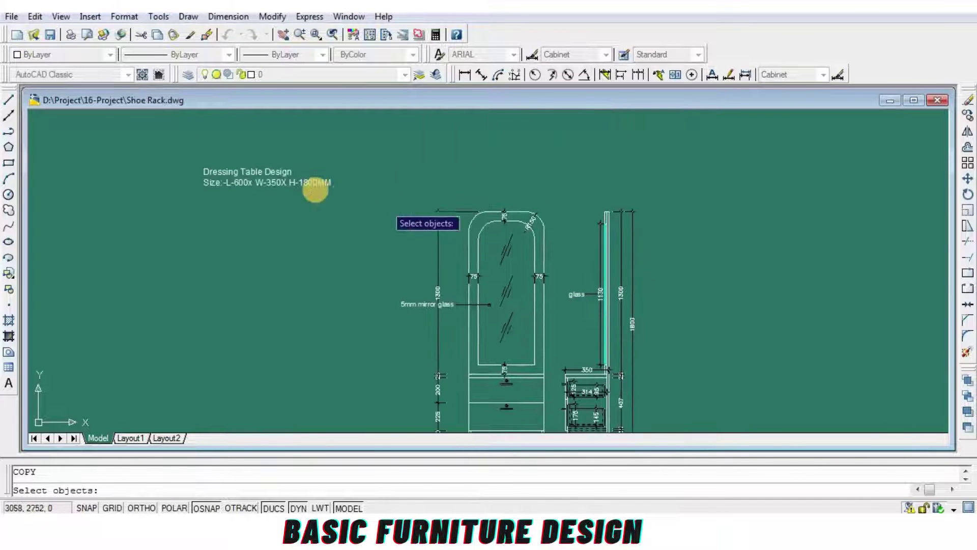
right_click(330, 242)
left_click(328, 243)
key("F8")
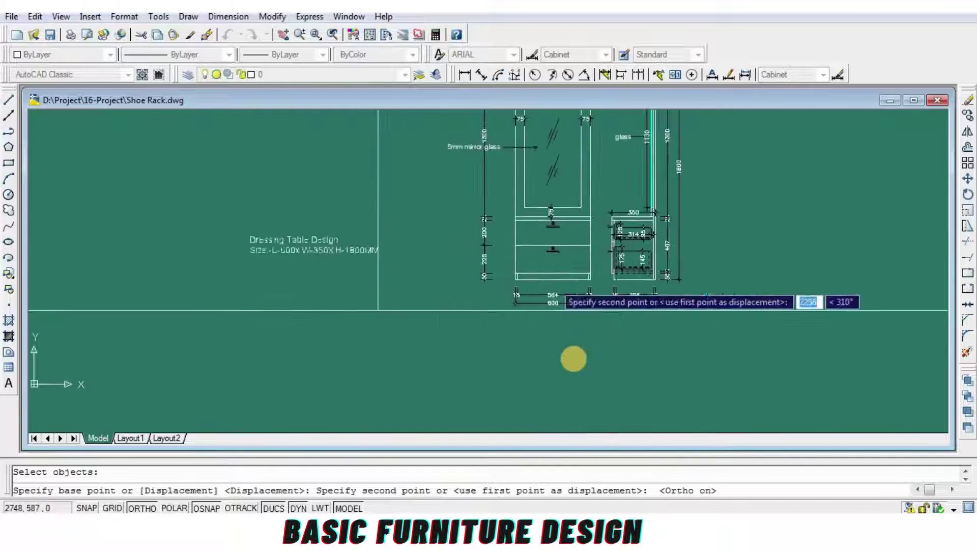
key("F8")
left_click(509, 351)
scroll(509, 351, "up", 4)
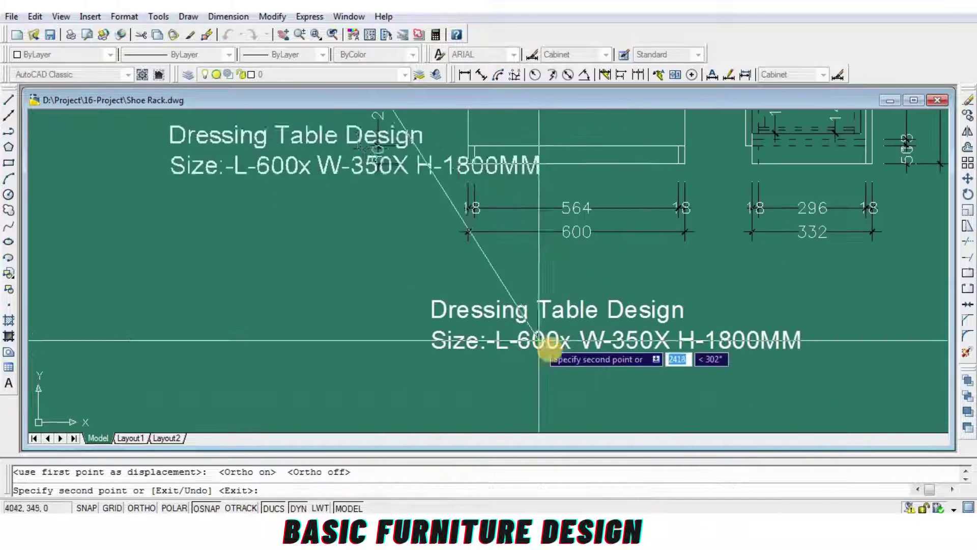
scroll(560, 340, "up", 1)
key("Return")
Step: Change the copied title text to read 'FRONT VIEW'
double_click(560, 344)
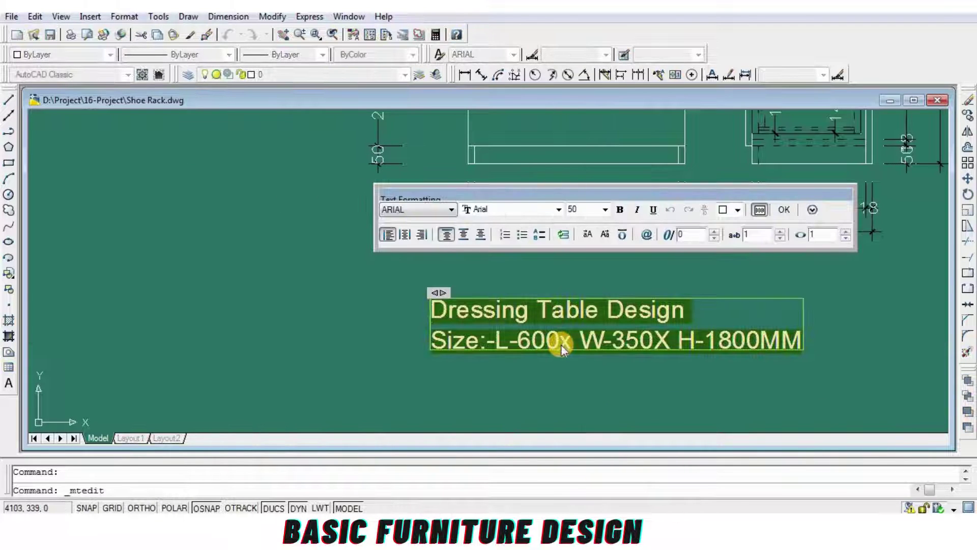
type("FR")
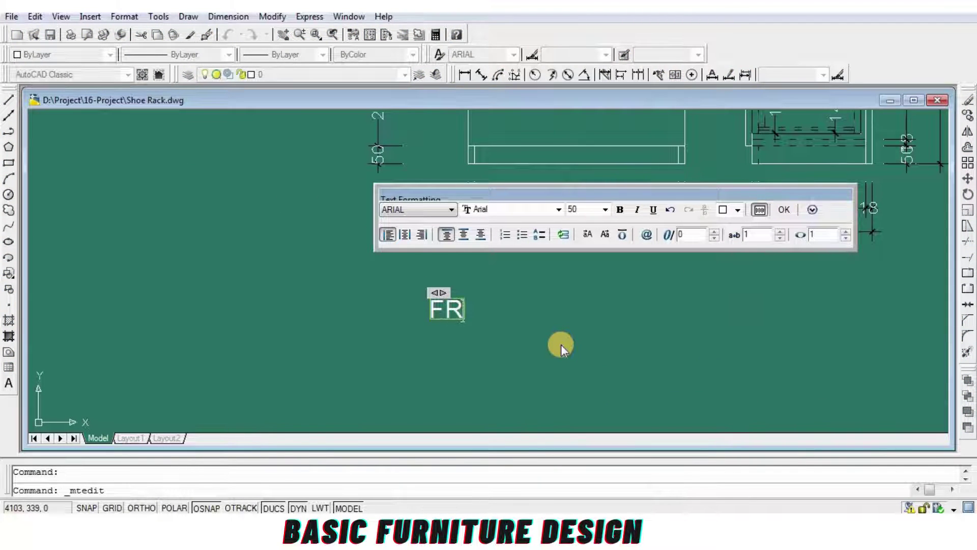
type("ONR")
key("BackSpace")
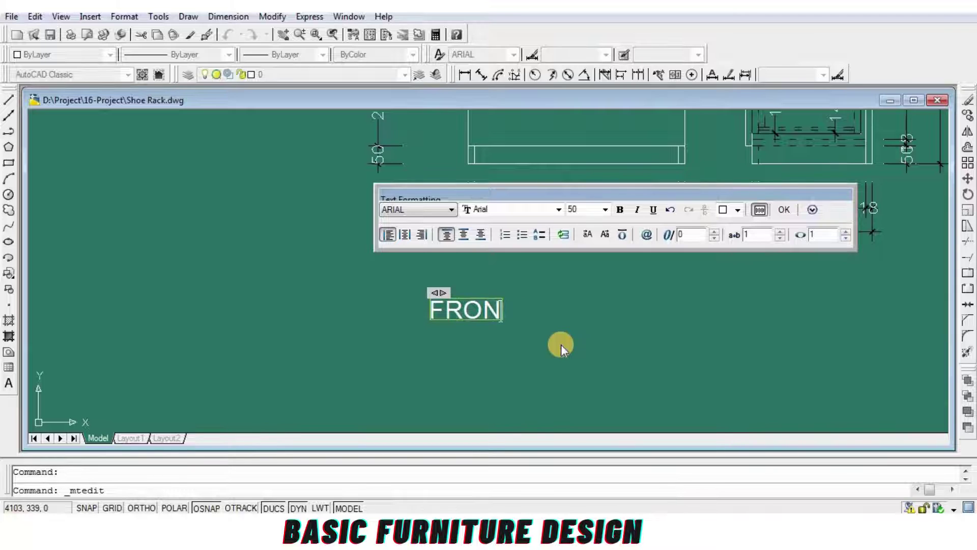
type("T ")
type("VIEW")
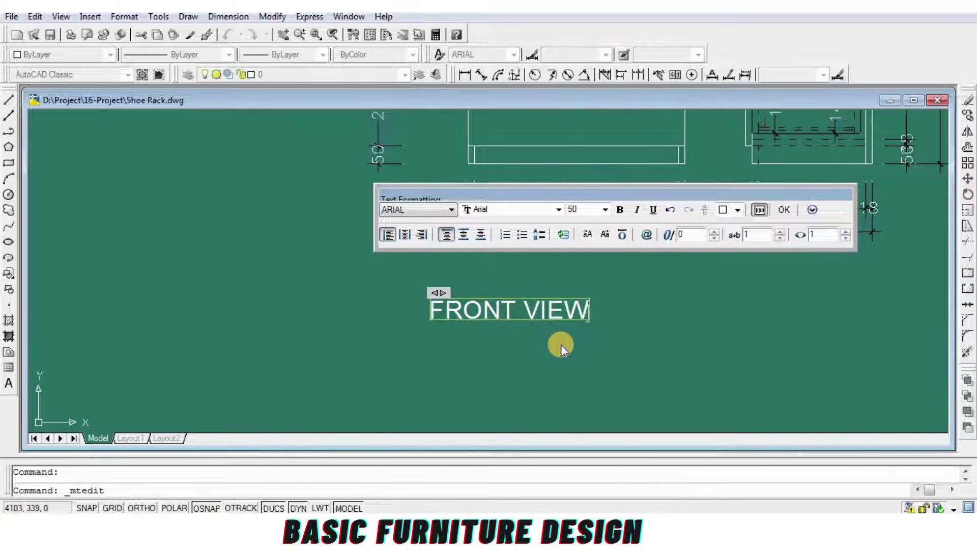
left_click(561, 344)
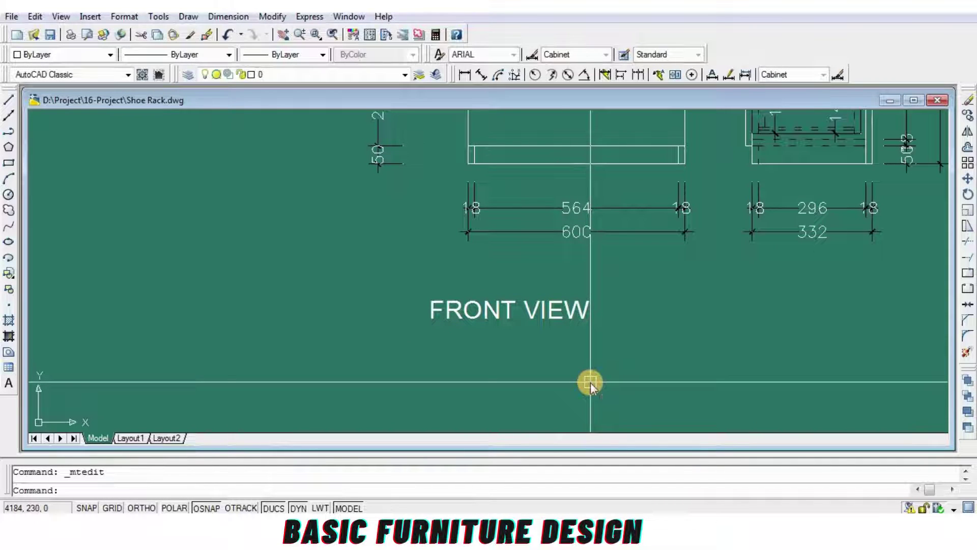
Step: Copy the FRONT VIEW caption to below the side section
type("co")
key("Return")
left_click(556, 320)
key("Return")
left_click(497, 343)
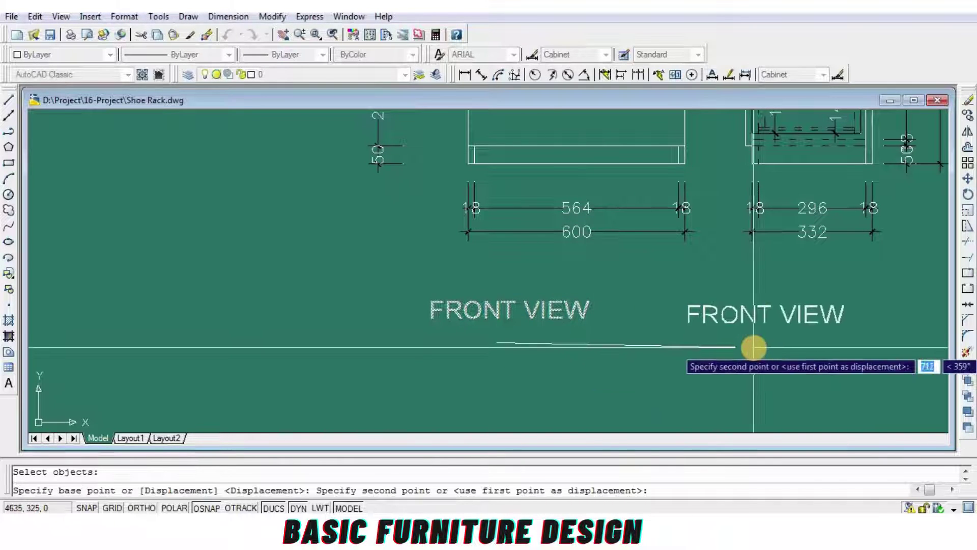
left_click(754, 347)
key("Return")
Step: Replace the copied caption's text with 'SIDE SECTION VIEW'
double_click(773, 312)
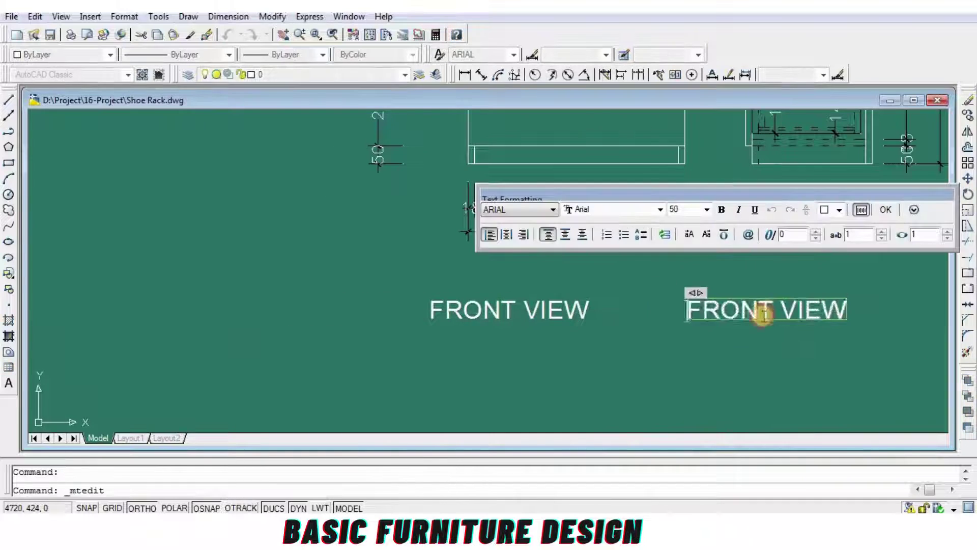
key("ctrl+a")
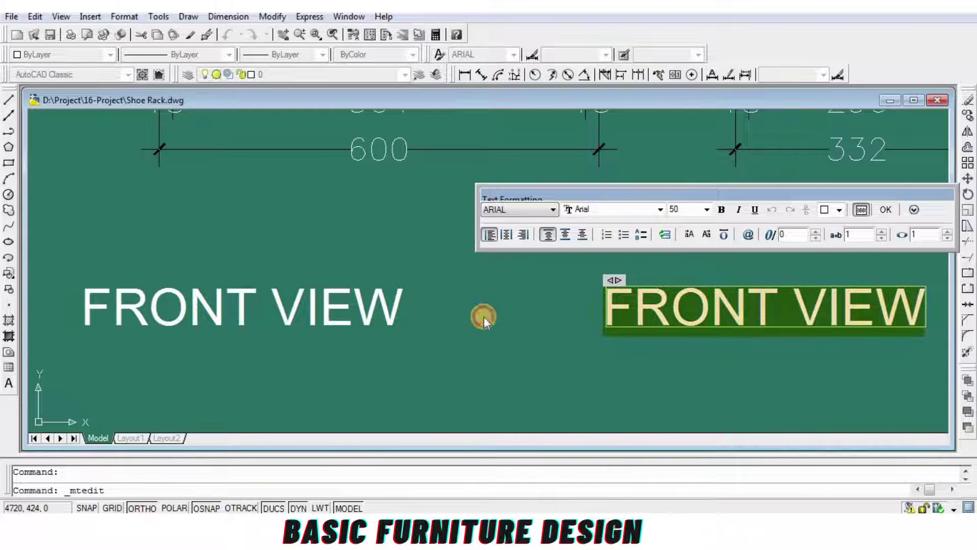
type("SIDE SE")
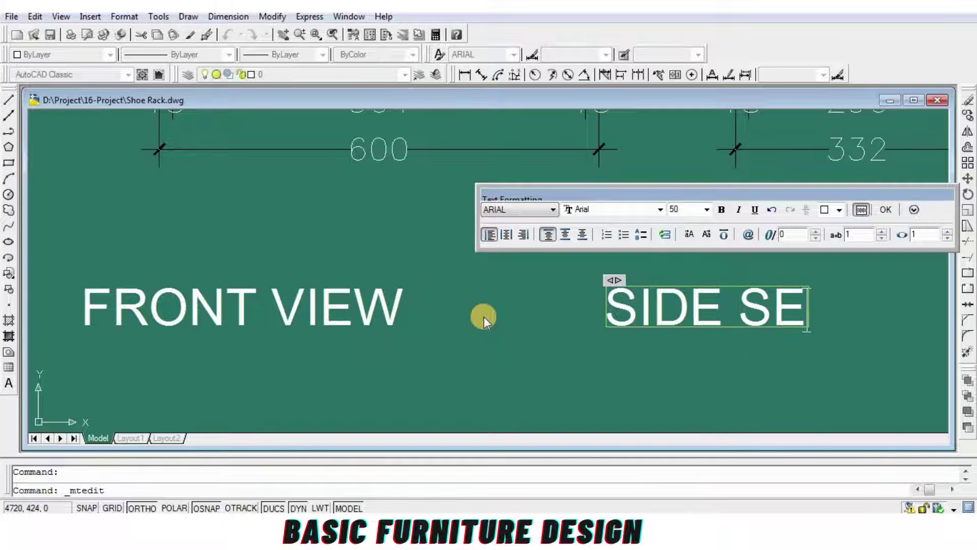
type("CTION")
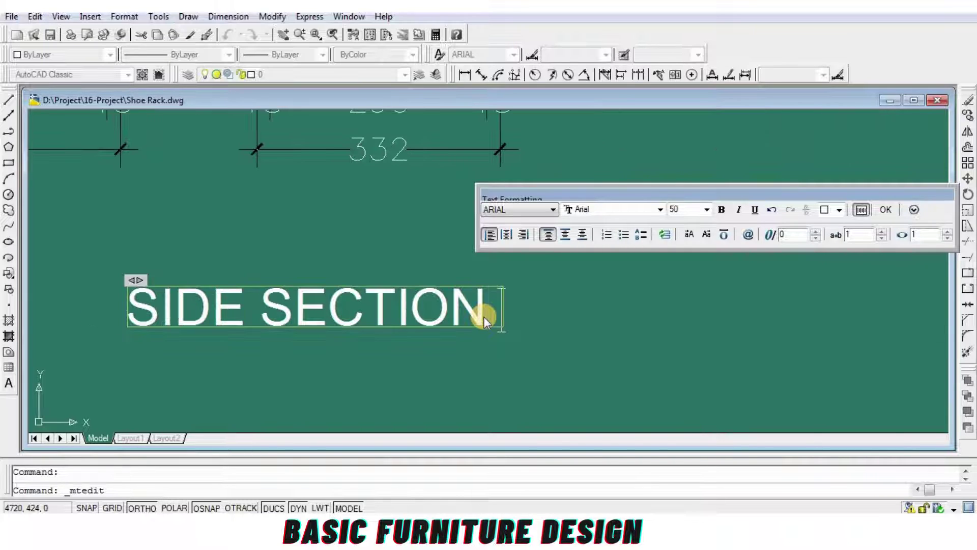
type(" VIEW")
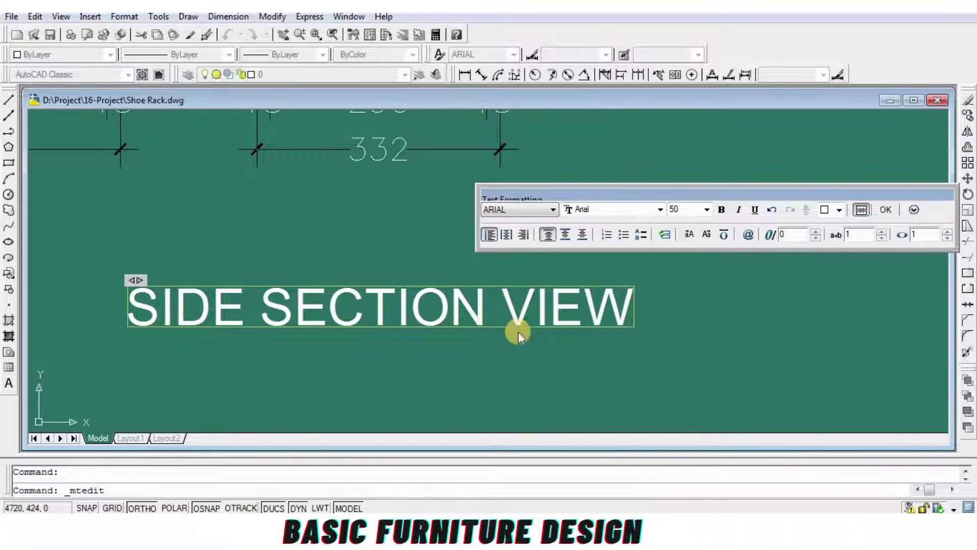
left_click(514, 342)
scroll(490, 355, "down", 4)
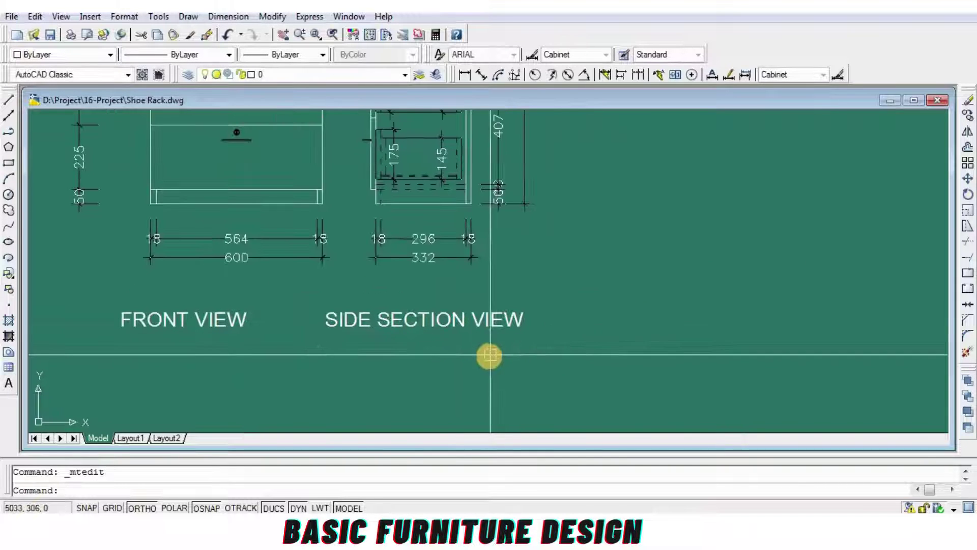
Step: Move both view captions up, closer beneath their views
key("m")
key("Return")
left_click(613, 291)
left_click(192, 364)
key("Return")
left_click(580, 367)
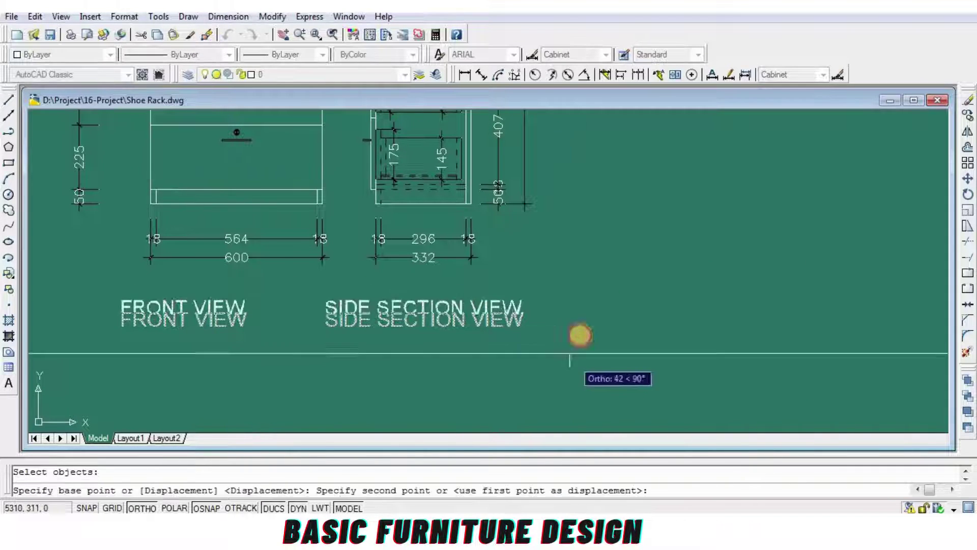
left_click(580, 334)
Step: Shift the FRONT VIEW caption further right under the front view
key("Return")
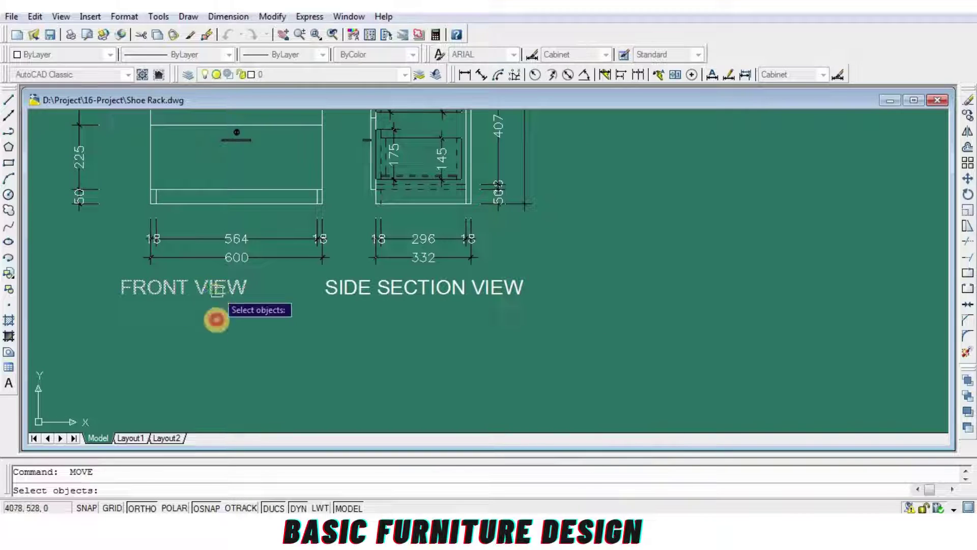
left_click(217, 290)
key("Return")
left_click(224, 320)
left_click(260, 321)
scroll(316, 325, "down", 1)
scroll(379, 350, "down", 2)
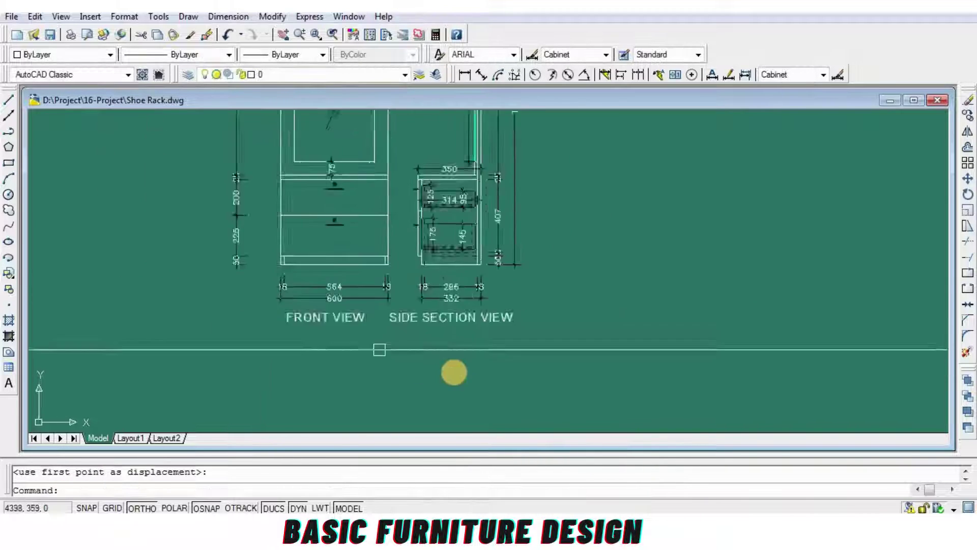
scroll(454, 372, "down", 1)
middle_click_drag(375, 362, 445, 350)
scroll(445, 349, "up", 1)
scroll(445, 349, "down", 2)
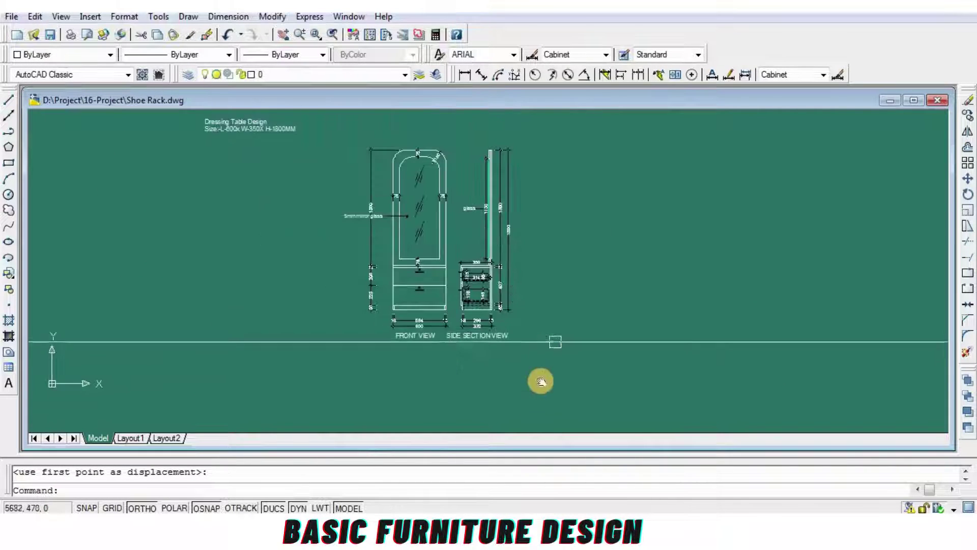
scroll(299, 277, "up", 2)
scroll(342, 367, "up", 2)
scroll(135, 201, "up", 3)
scroll(232, 232, "up", 2)
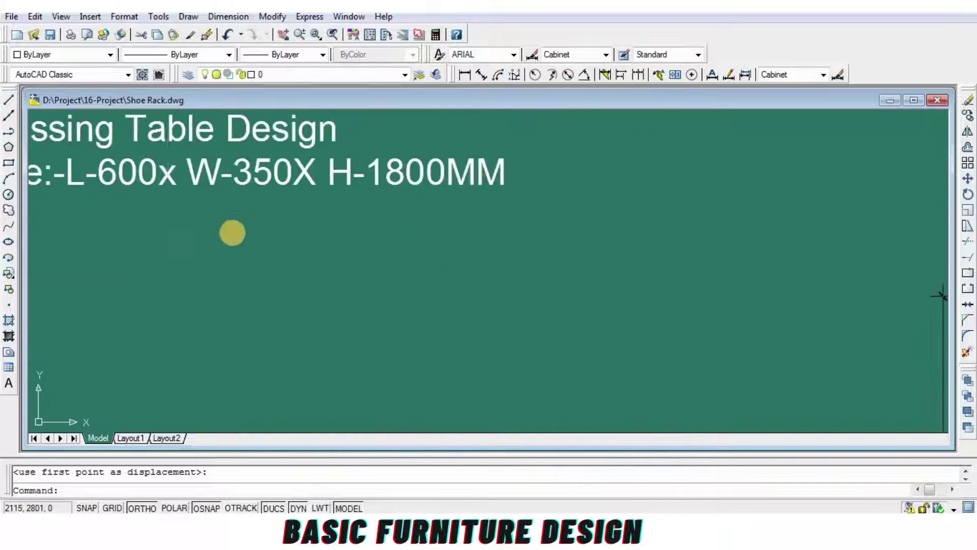
scroll(232, 233, "down", 3)
Step: Move the Dressing Table Design title to sit above the front view
type("m")
key("Return")
left_click(194, 203)
key("Return")
left_click(176, 243)
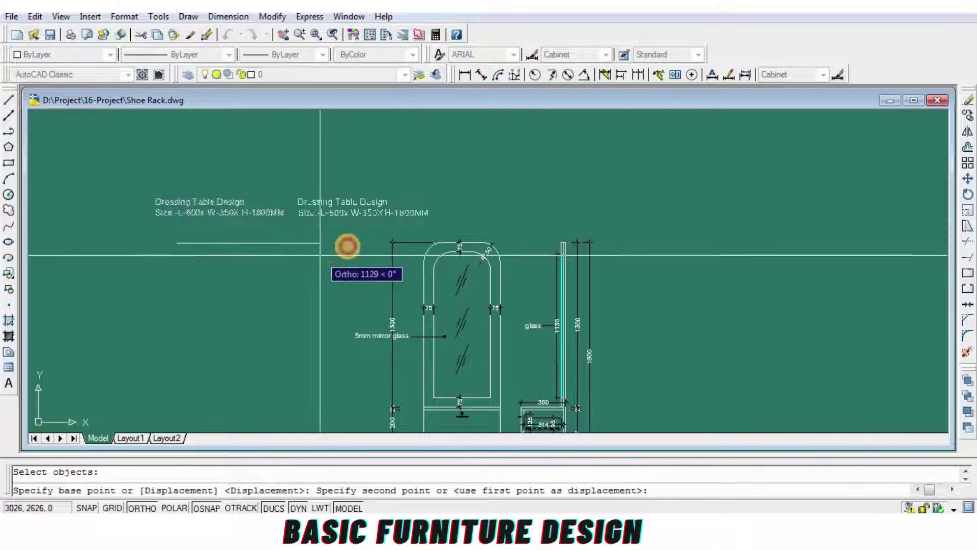
left_click(347, 246)
scroll(340, 224, "up", 1)
scroll(319, 178, "up", 2)
scroll(326, 173, "down", 3)
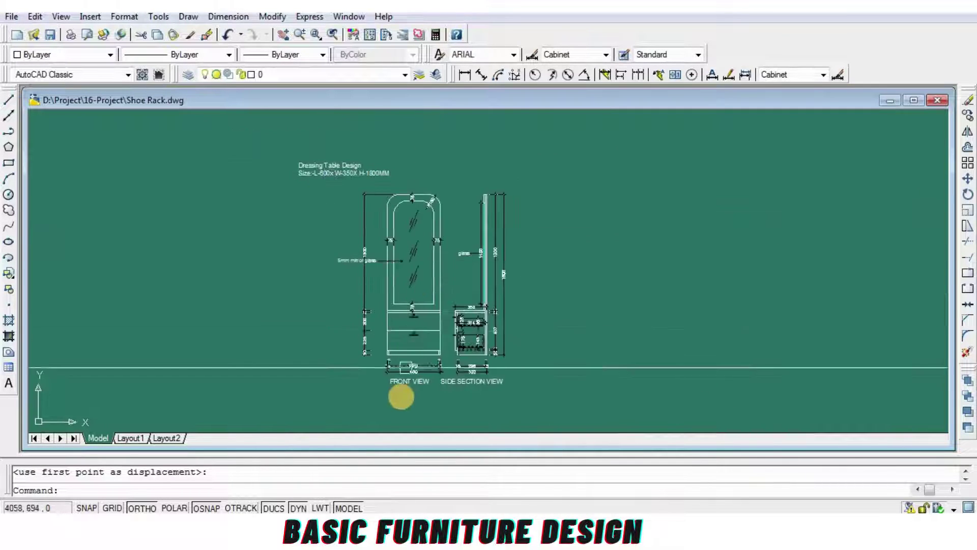
scroll(397, 389, "up", 3)
scroll(443, 321, "up", 2)
scroll(386, 340, "down", 3)
scroll(301, 401, "down", 1)
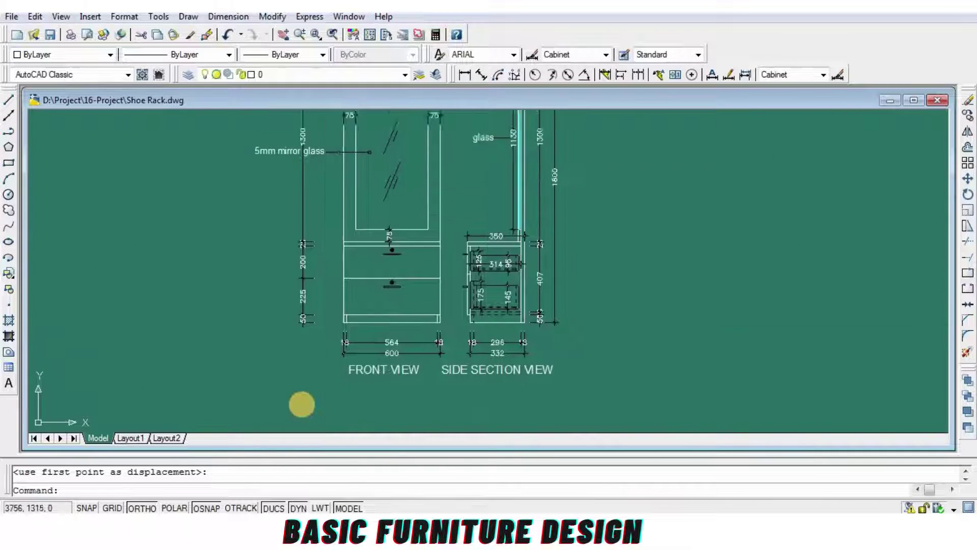
scroll(225, 168, "up", 3)
scroll(225, 131, "up", 3)
scroll(279, 134, "up", 2)
scroll(552, 196, "up", 2)
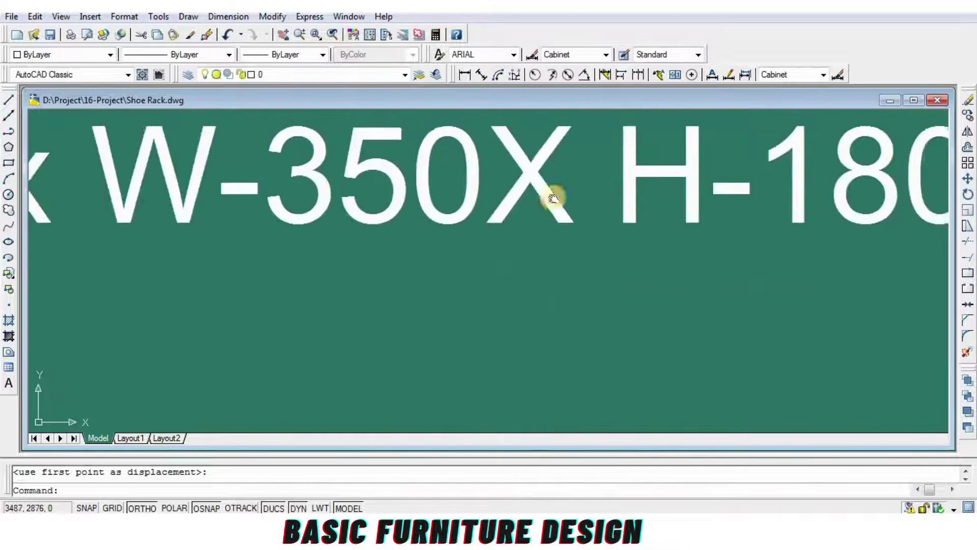
middle_click_drag(552, 196, 560, 212)
scroll(560, 211, "down", 4)
scroll(532, 189, "up", 2)
scroll(508, 217, "up", 2)
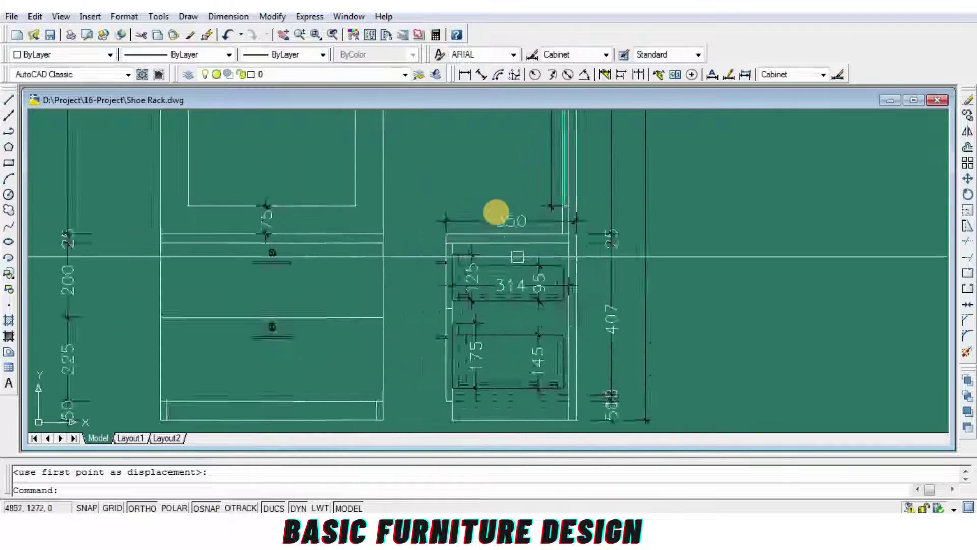
scroll(510, 300, "up", 2)
scroll(540, 292, "down", 3)
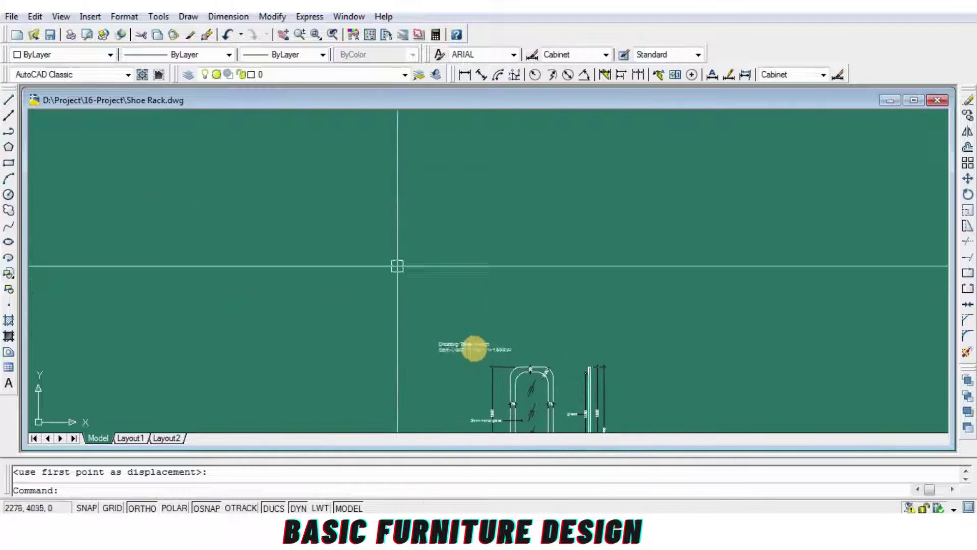
mouse_move(436, 338)
middle_mouse_down()
mouse_move(573, 379)
mouse_move(469, 229)
mouse_move(421, 188)
middle_mouse_up()
scroll(573, 380, "up", 2)
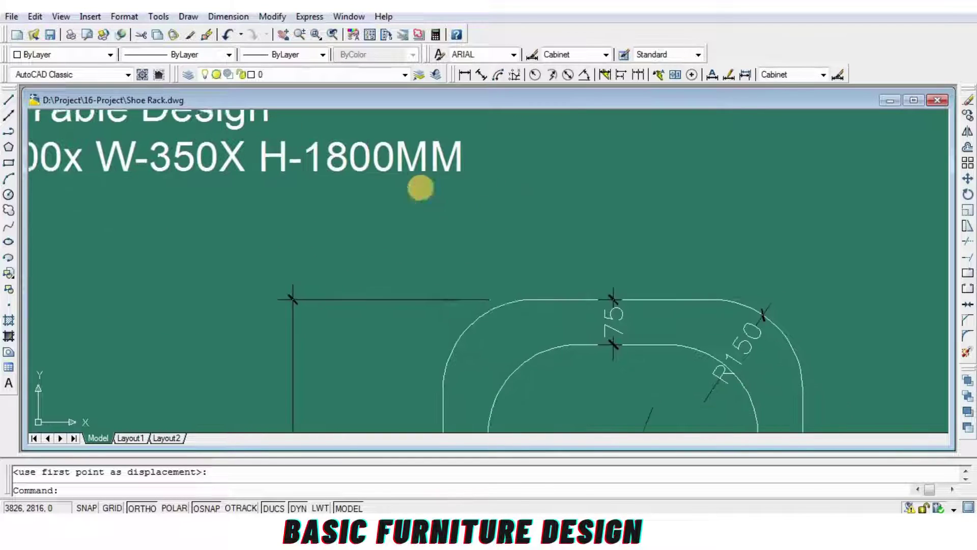
scroll(557, 312, "down", 2)
scroll(615, 276, "up", 1)
scroll(616, 276, "up", 2)
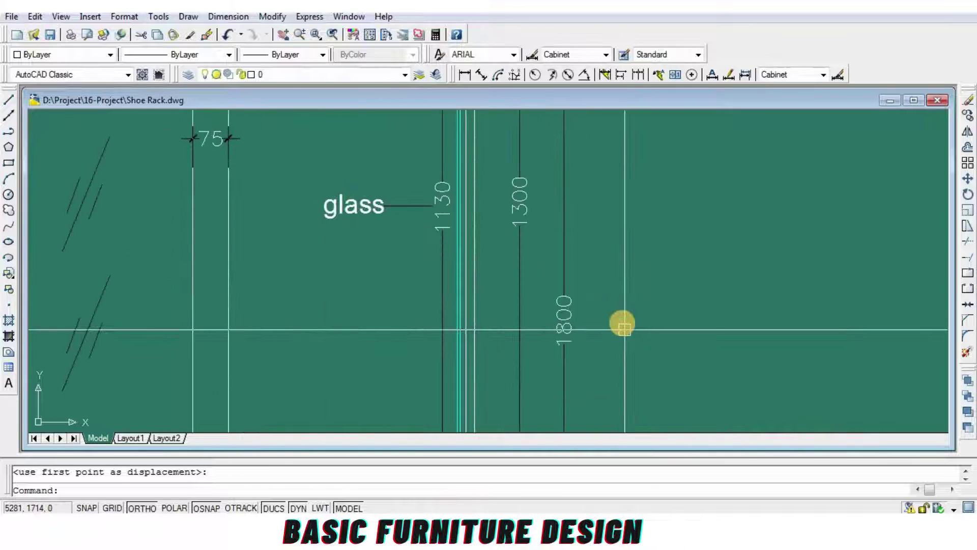
scroll(621, 322, "down", 1)
mouse_move(593, 236)
middle_mouse_down()
mouse_move(594, 225)
mouse_move(619, 225)
mouse_move(602, 323)
middle_mouse_up()
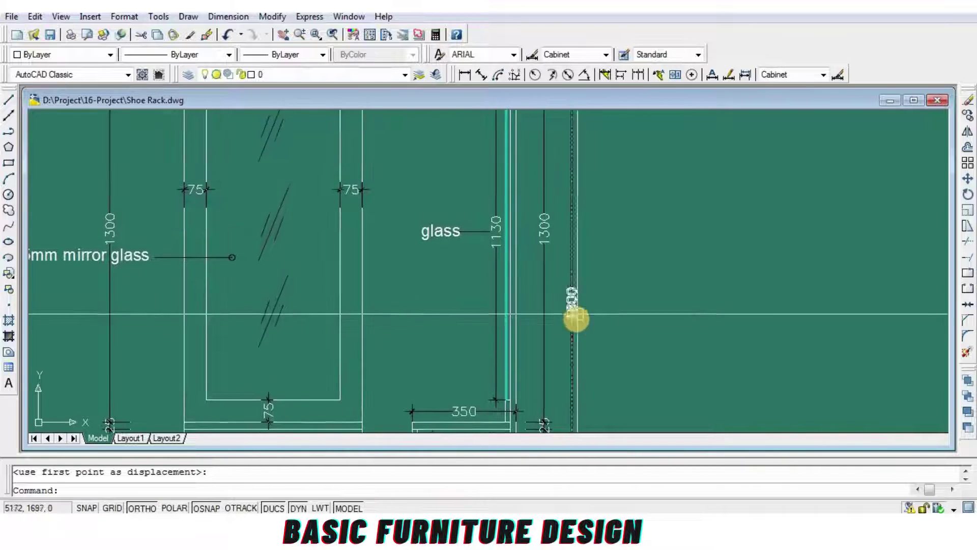
scroll(593, 331, "down", 4)
scroll(543, 255, "up", 2)
scroll(504, 323, "up", 1)
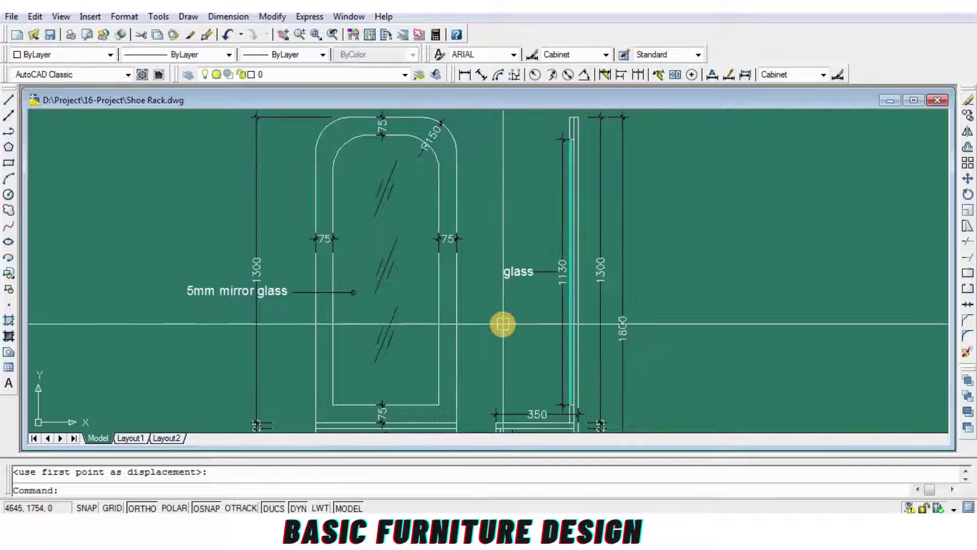
scroll(509, 334, "down", 4)
scroll(509, 332, "up", 5)
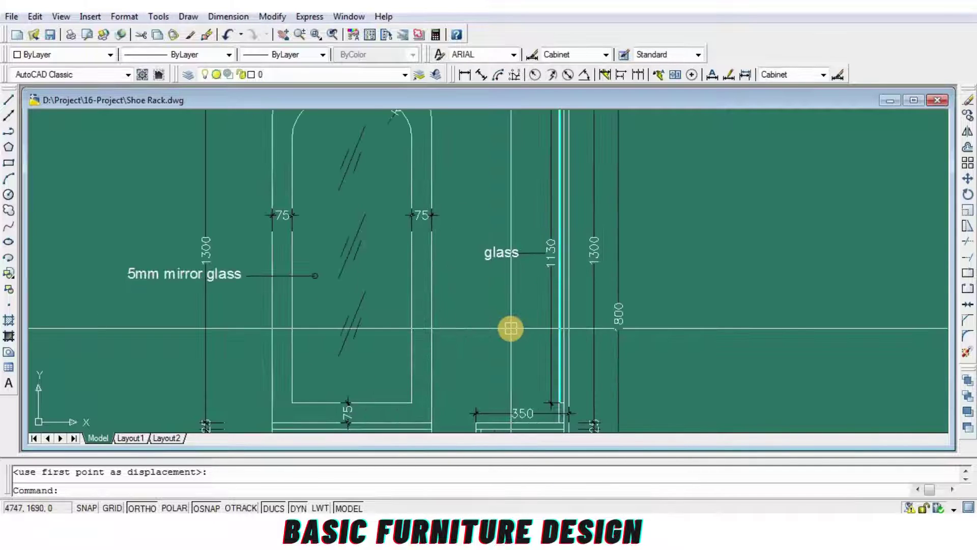
type("co")
key("Return")
Step: Copy the 'glass' label to a spot further right
left_click(493, 253)
key("Return")
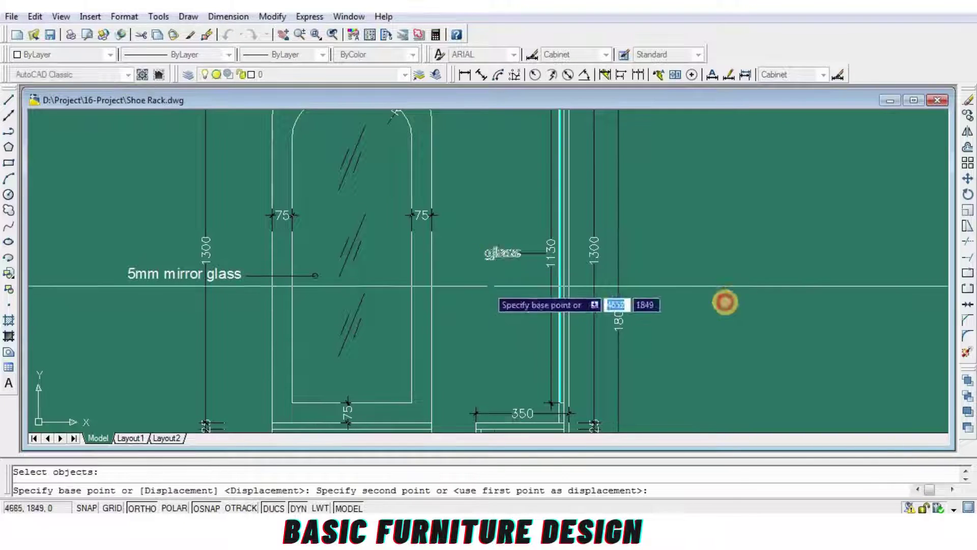
scroll(702, 255, "up", 5)
left_click(690, 252)
key("Return")
Step: Change the copied label's text to 'All board 18mm melamine'
double_click(710, 252)
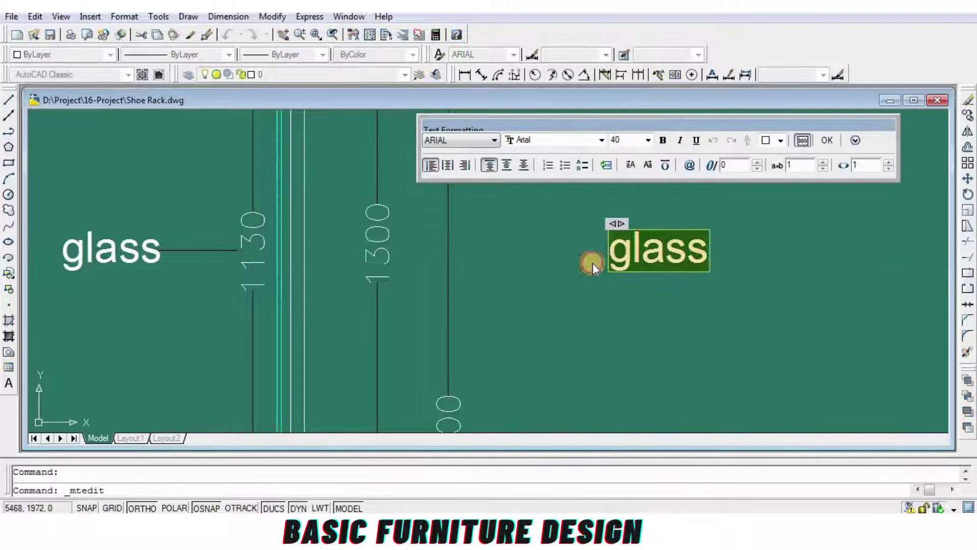
type("aLL")
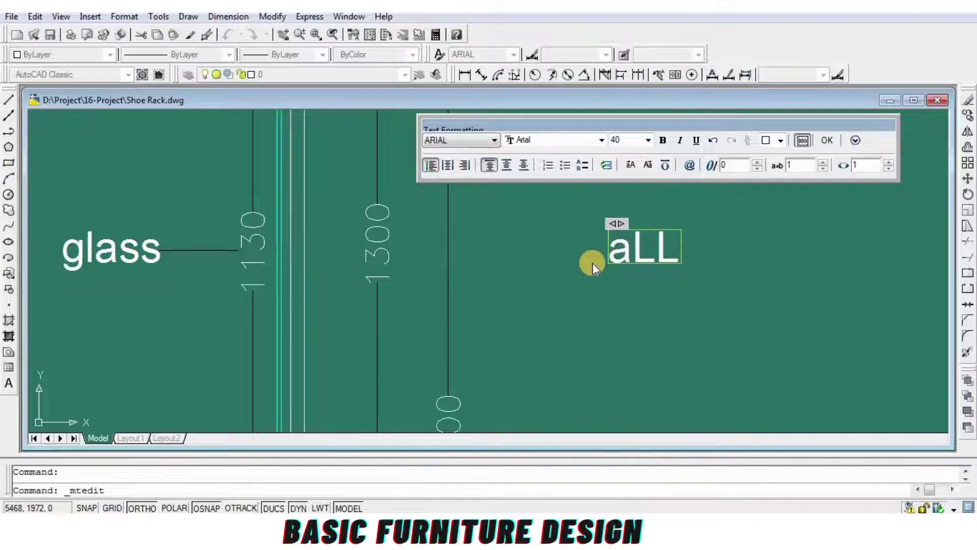
key("BackSpace")
key("BackSpace")
key("BackSpace")
type("A")
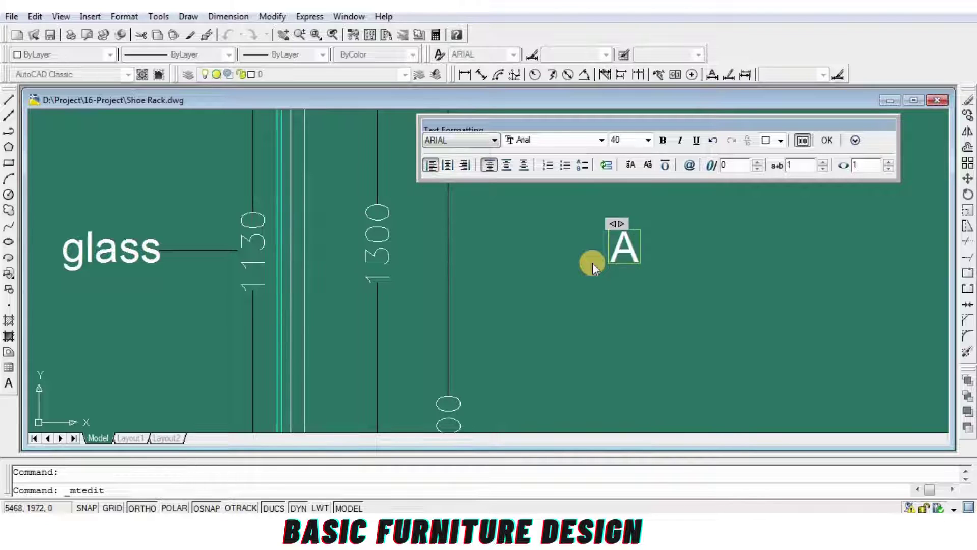
type("ll")
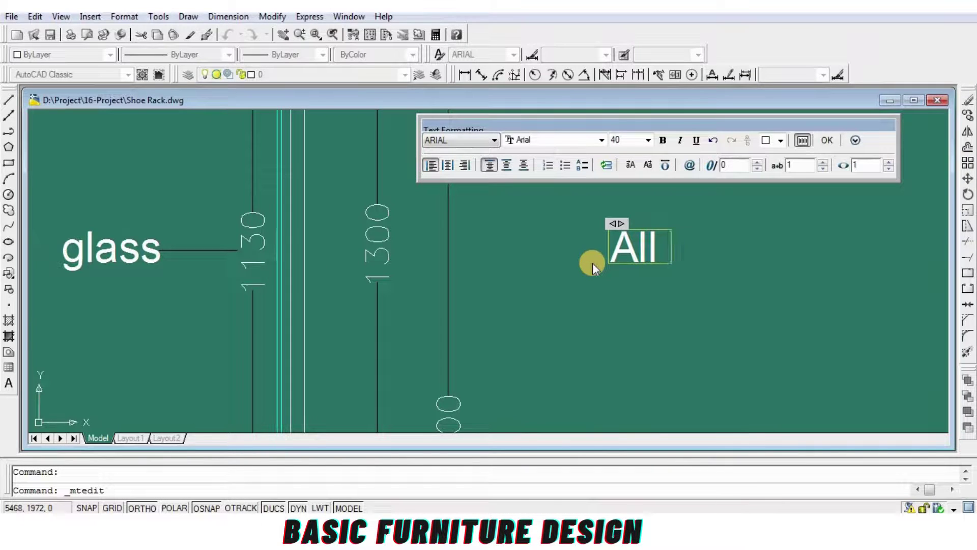
type("boar")
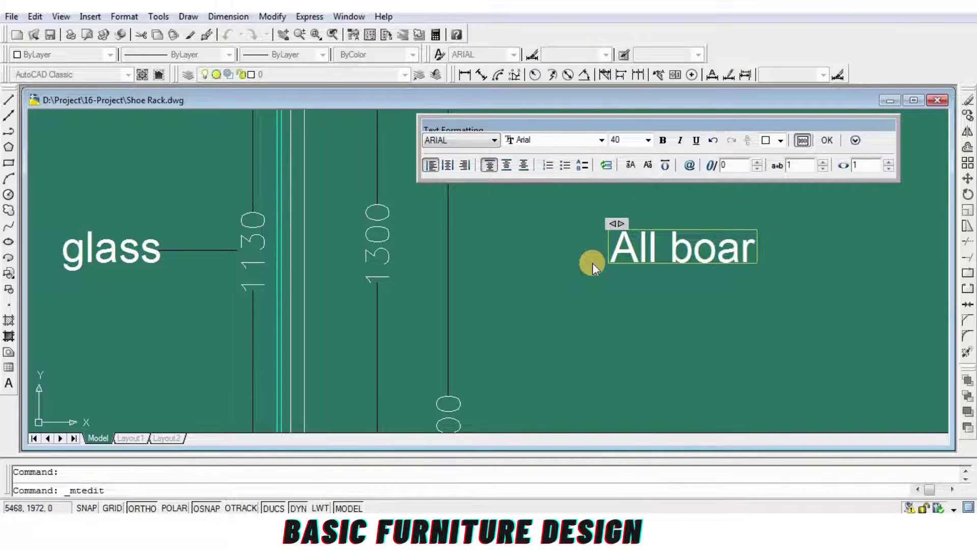
type("d 18")
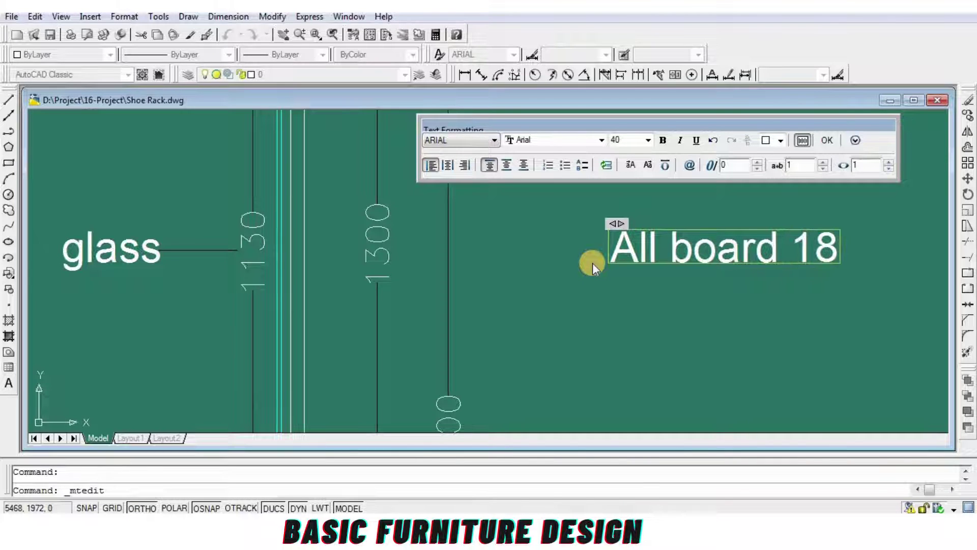
type("mm")
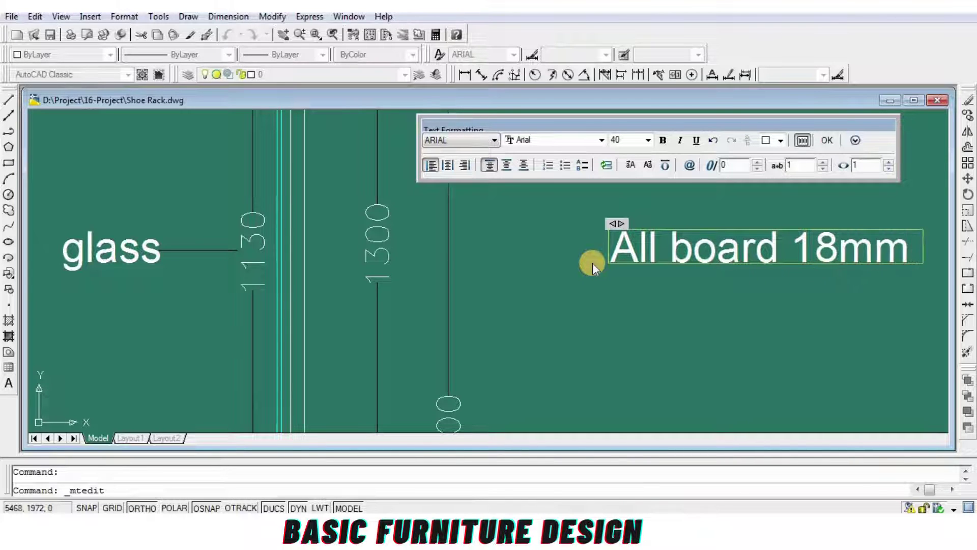
type(" mela")
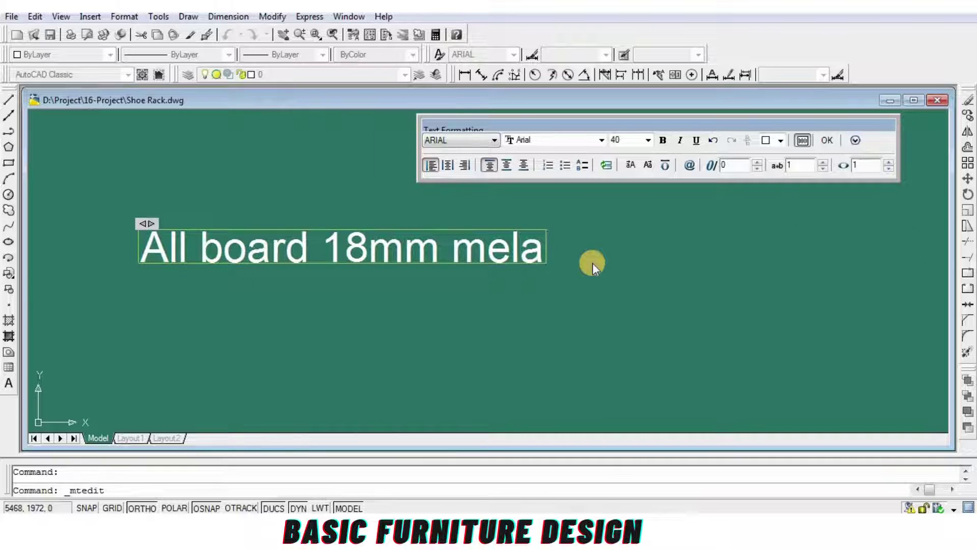
type("mine")
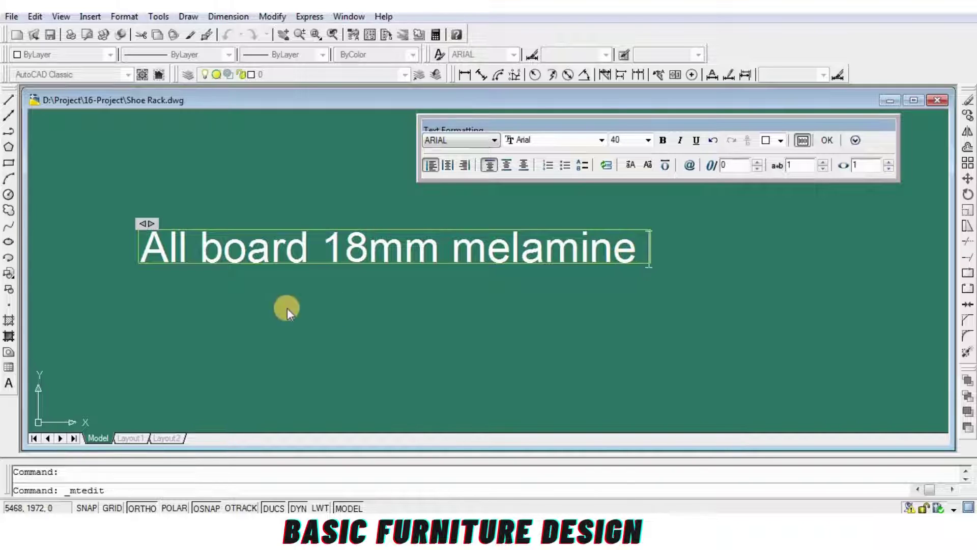
Step: Reword the note to 'All side 18mm melamine board'
scroll(534, 325, "down", 2)
scroll(347, 302, "up", 2)
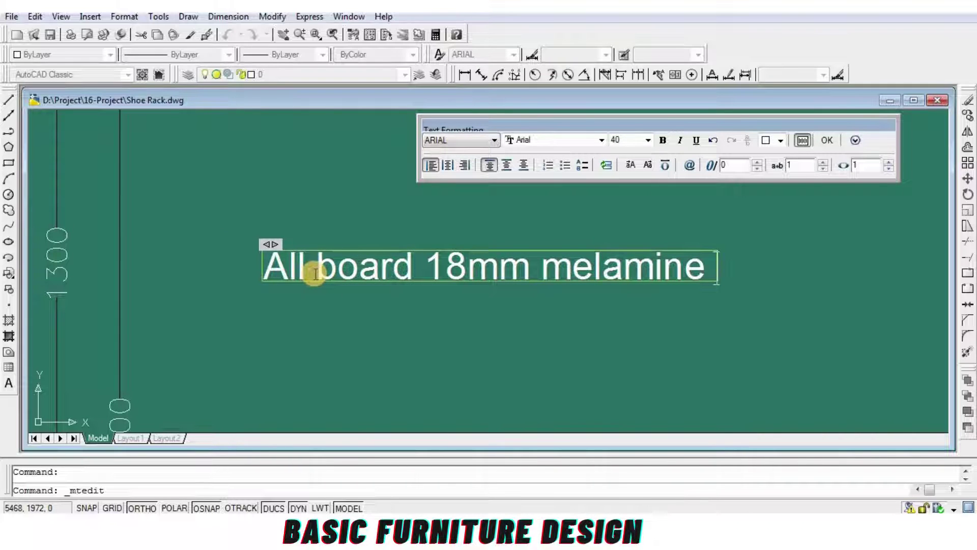
double_click(318, 279)
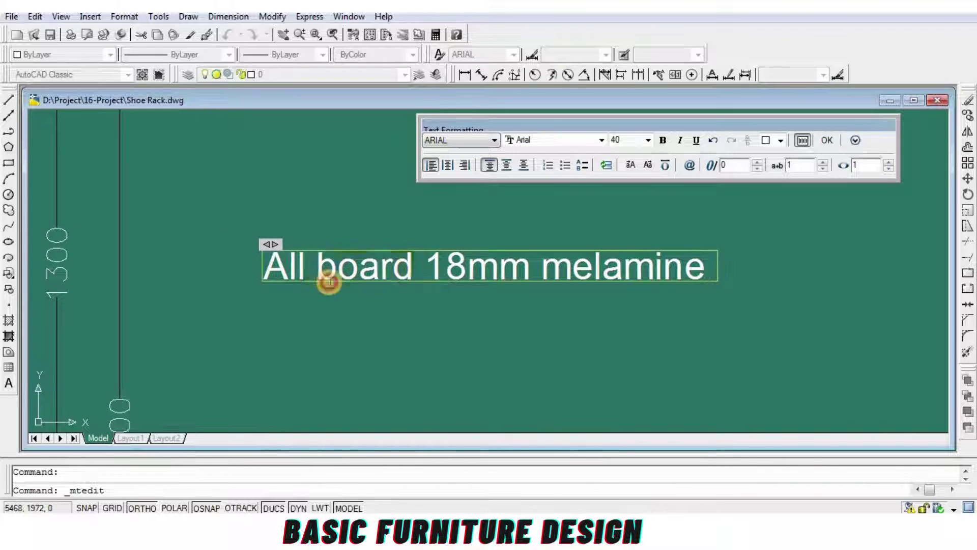
type("side")
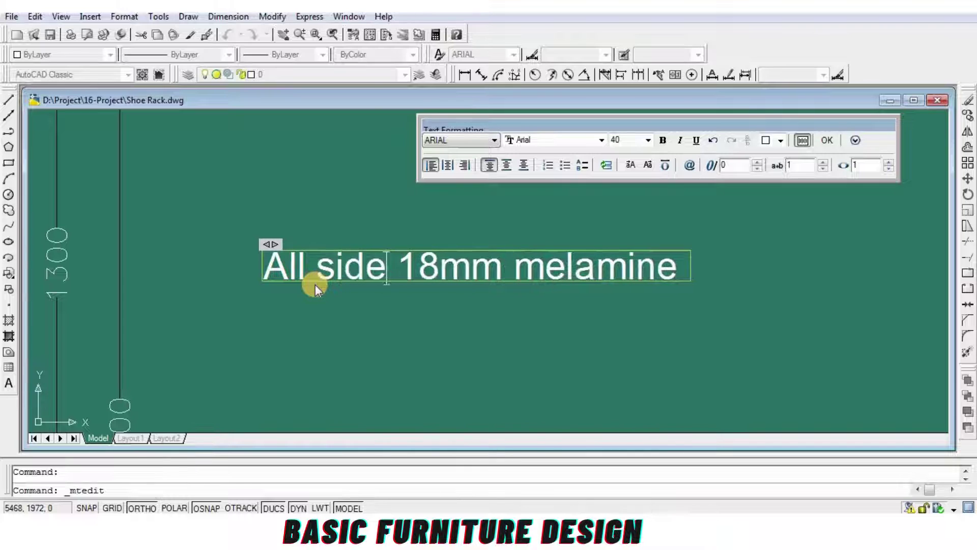
left_click(680, 267)
type("bo")
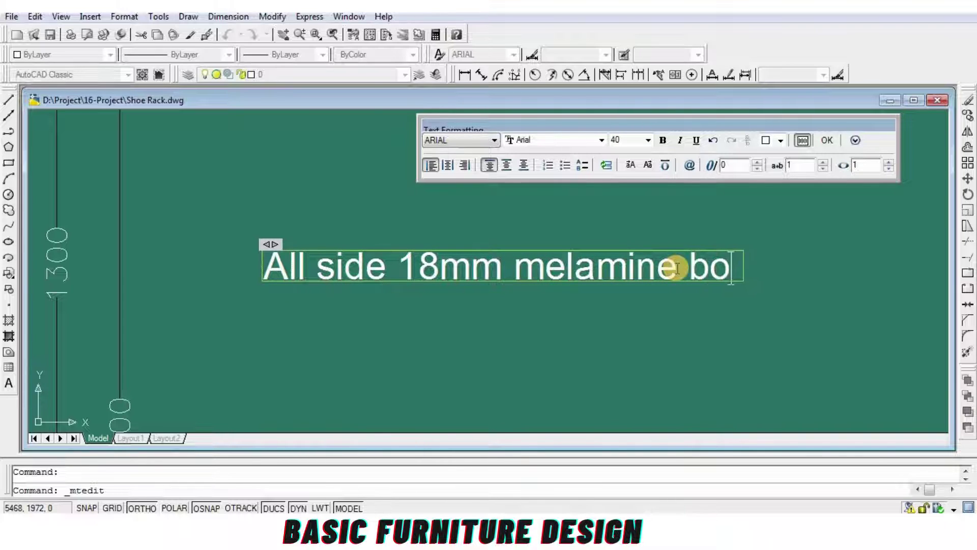
type("ard")
Step: Overwrite the copied note's text with '25mm malamine board dressing table top'
scroll(675, 268, "down", 1)
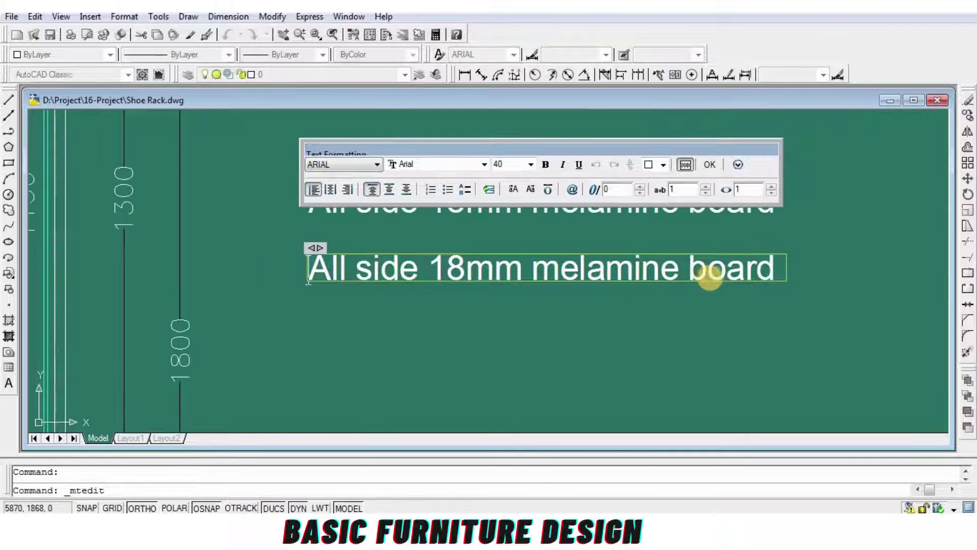
scroll(699, 273, "up", 2)
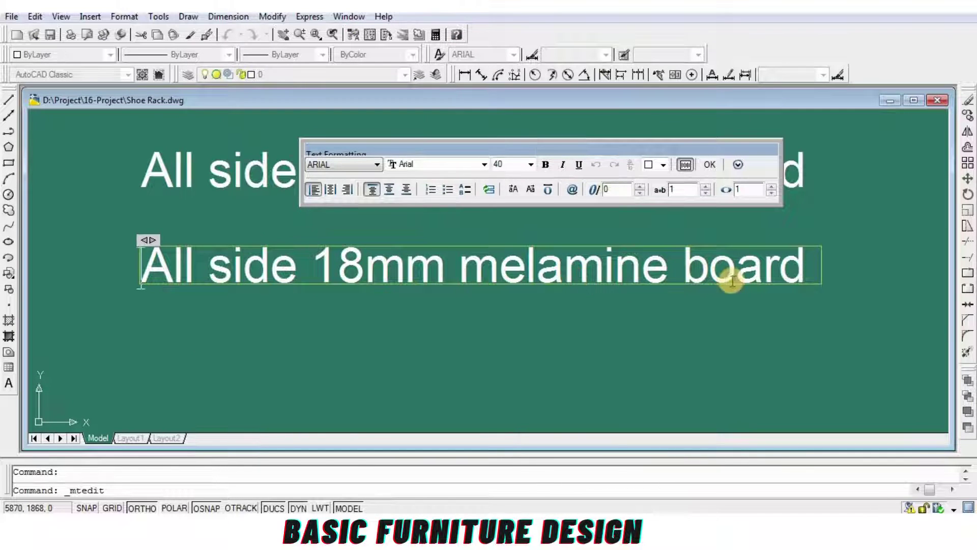
left_click_drag(114, 268, 308, 340)
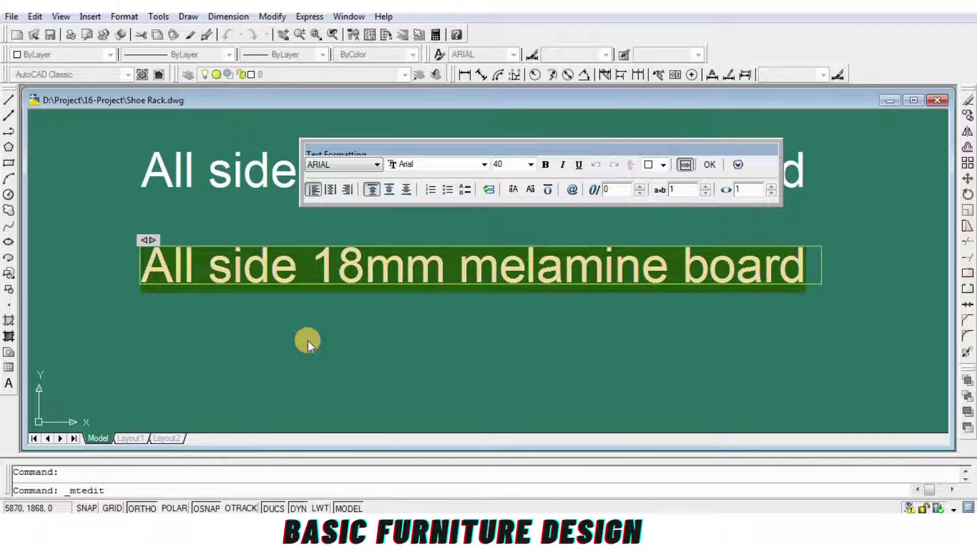
type("1")
key("BackSpace")
type("25 ")
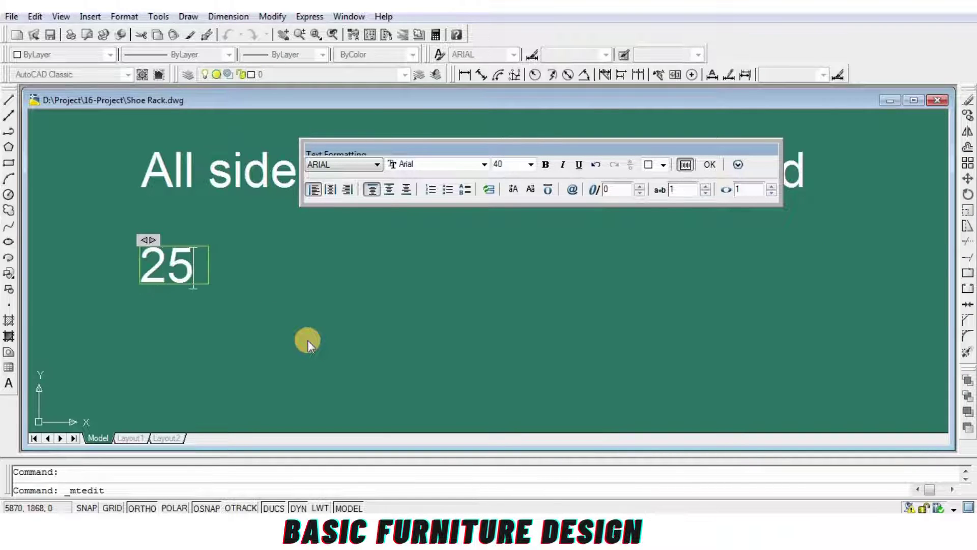
type("mm")
key("BackSpace")
key("BackSpace")
key("BackSpace")
type("mm ")
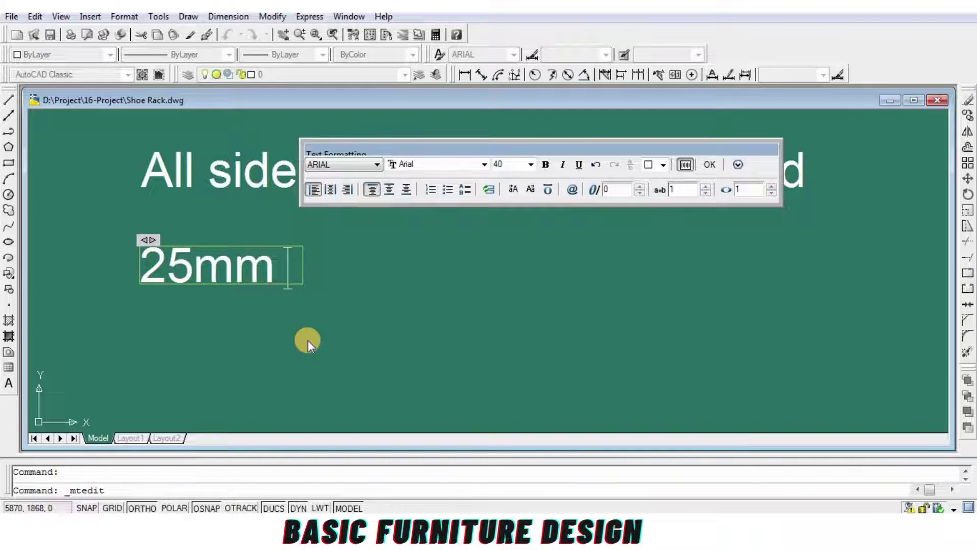
type("ma")
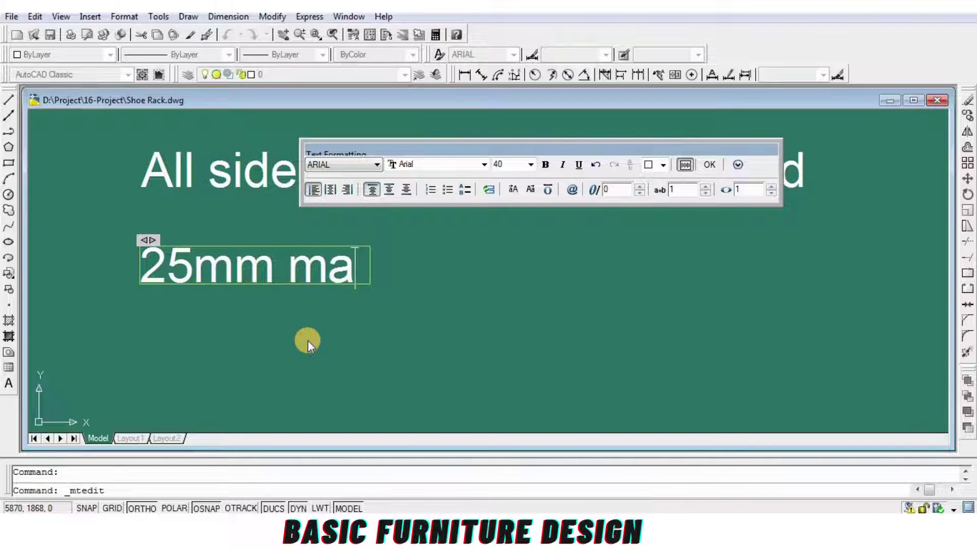
type("lam")
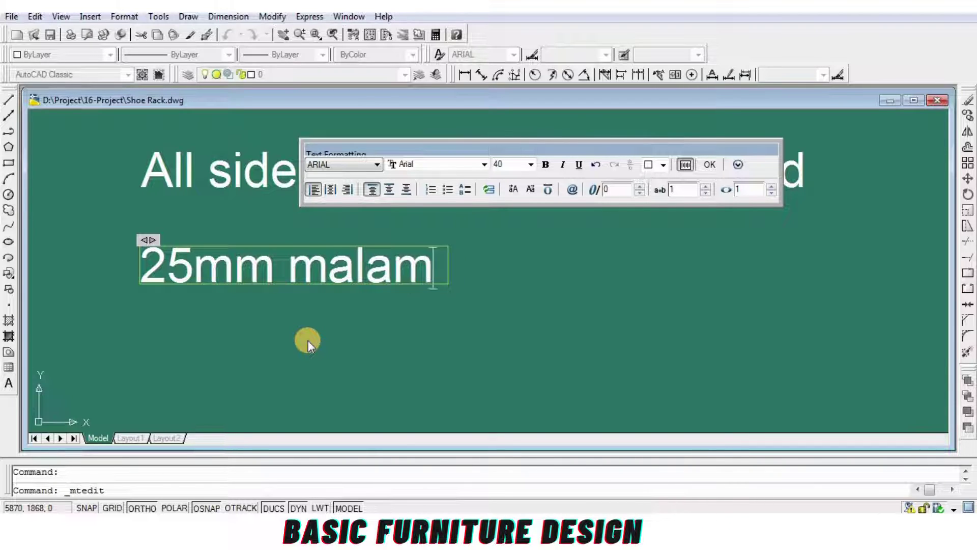
type("ine bo")
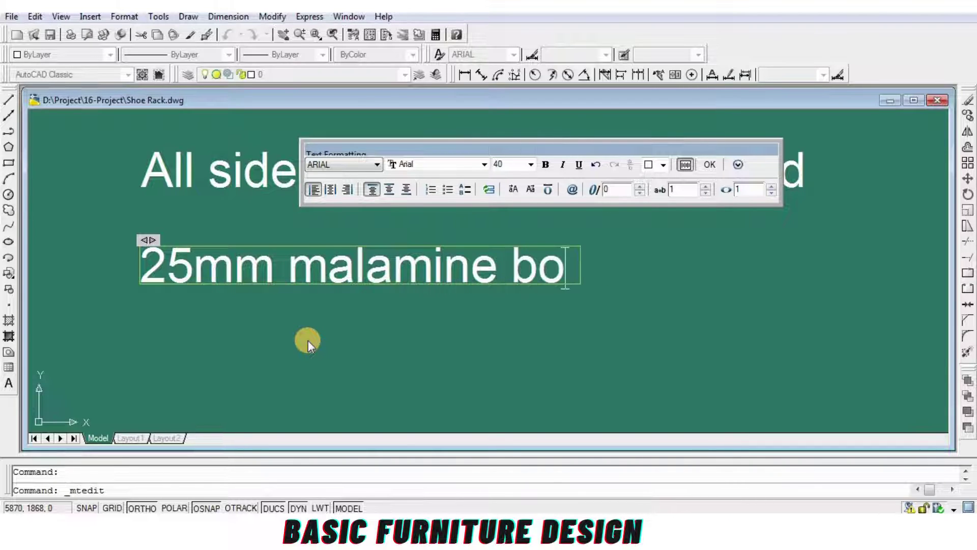
type("ard ")
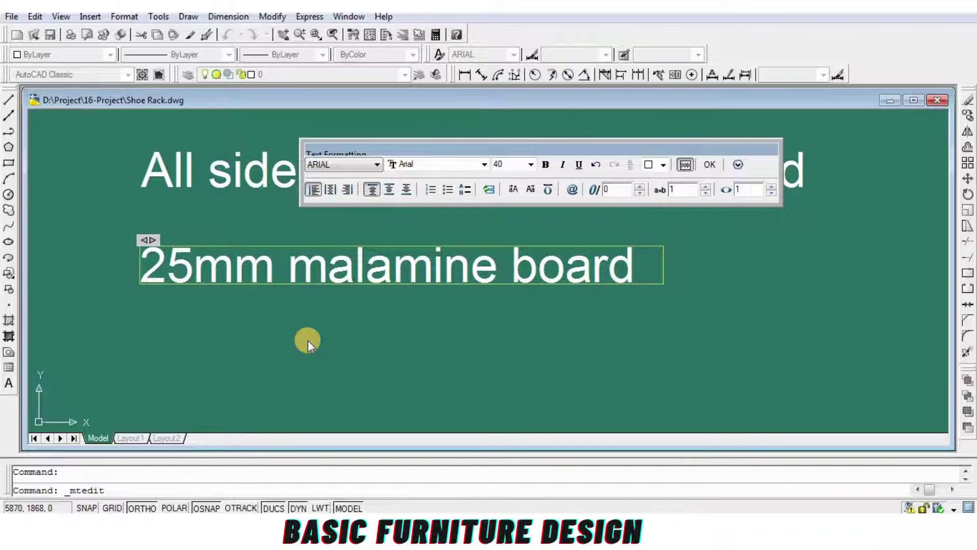
type("dressi")
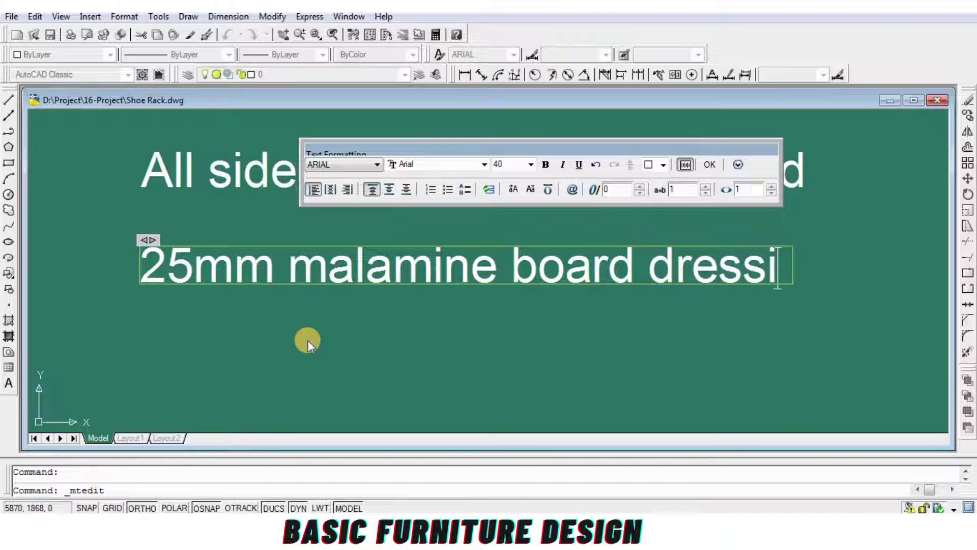
type("ng ta")
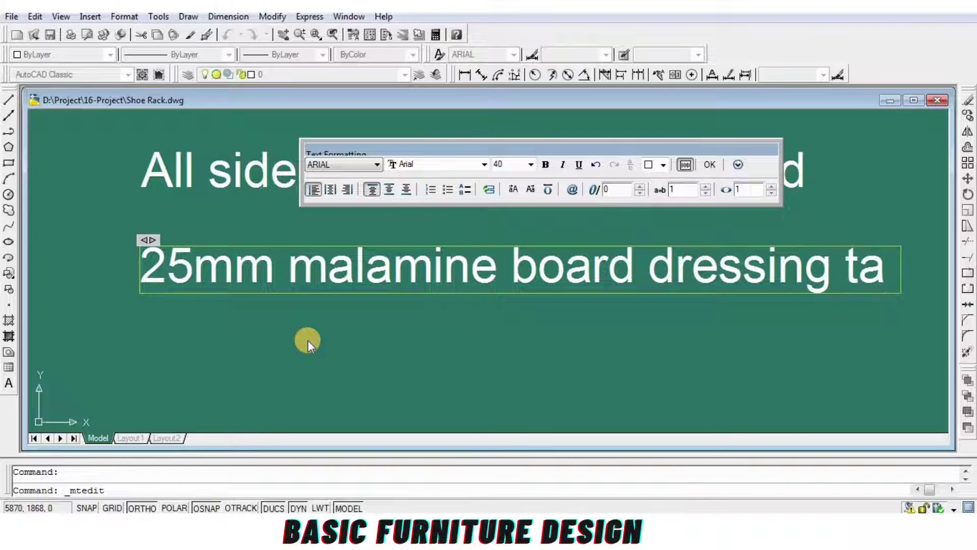
type("ble top")
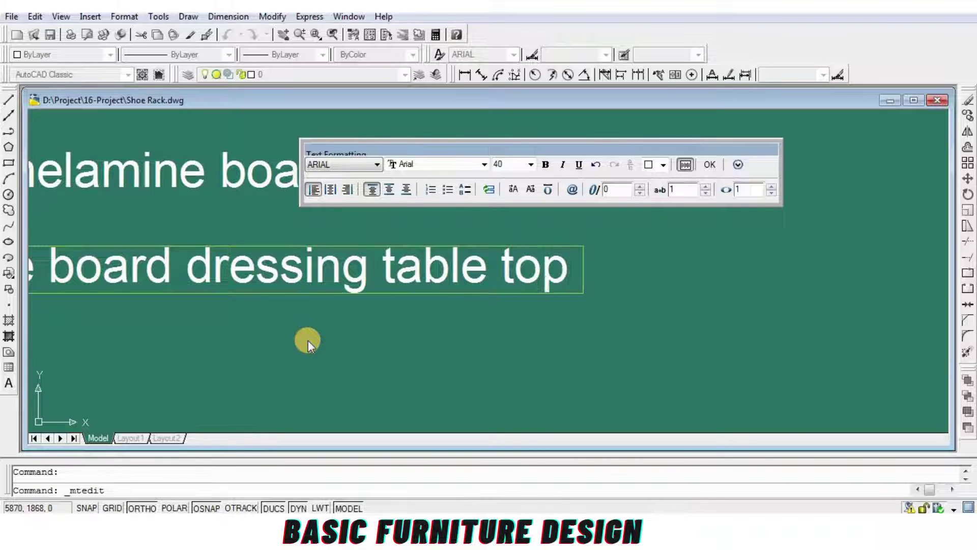
Step: Commit the dressing table top note, then copy the 25mm note just below itself
left_click(532, 136)
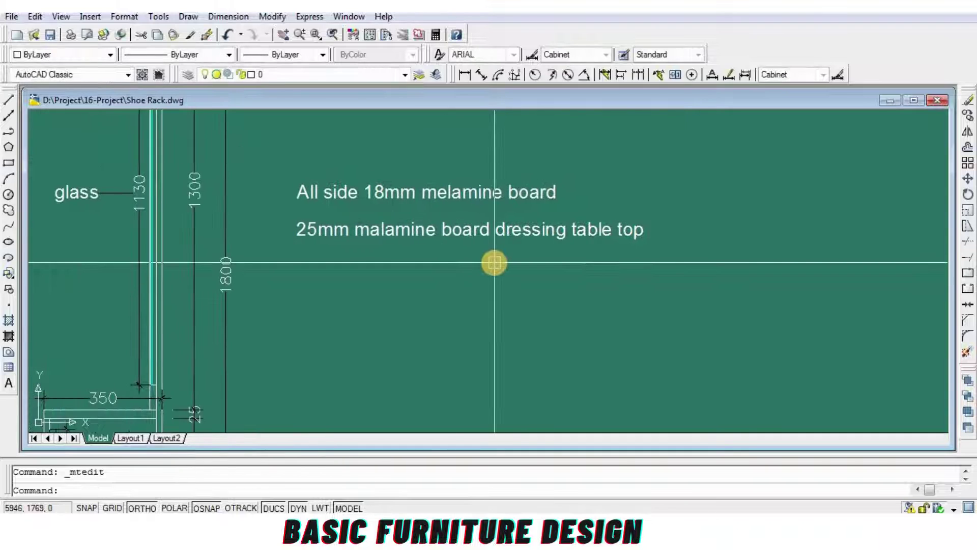
type("m")
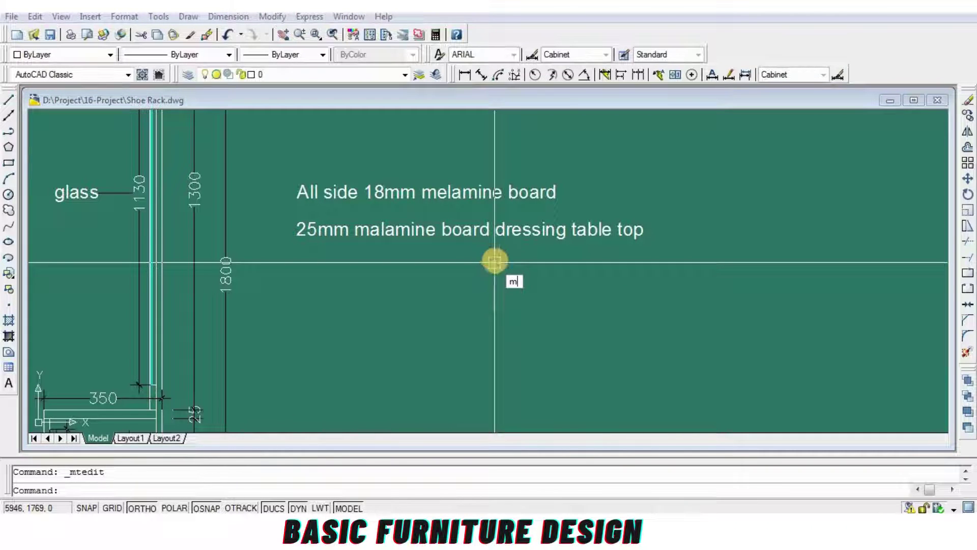
key("Return")
left_click(504, 230)
key("Escape")
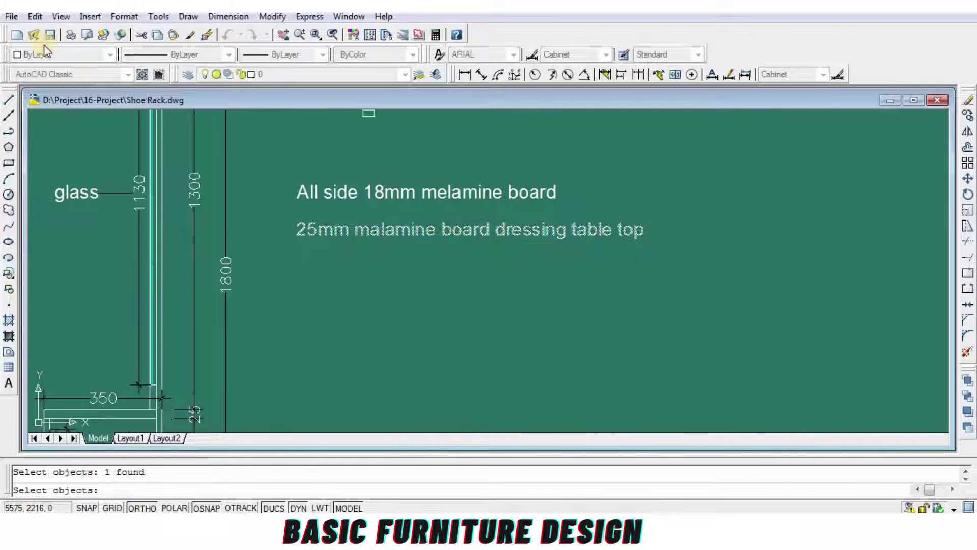
type("co")
key("Return")
left_click(310, 233)
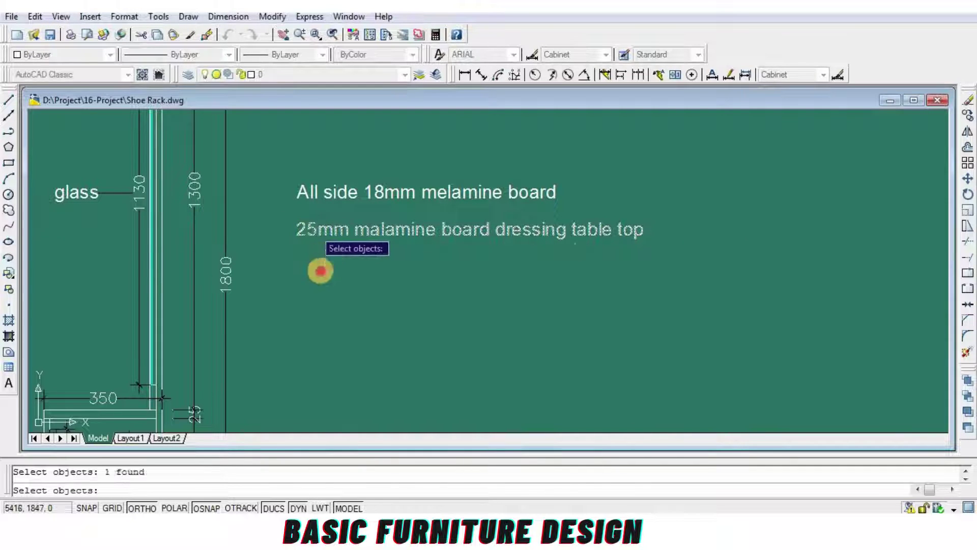
key("Return")
left_click(321, 270)
left_click(314, 293)
key("Return")
Step: Change the copied note's text to '5mm mirror glass'
double_click(360, 270)
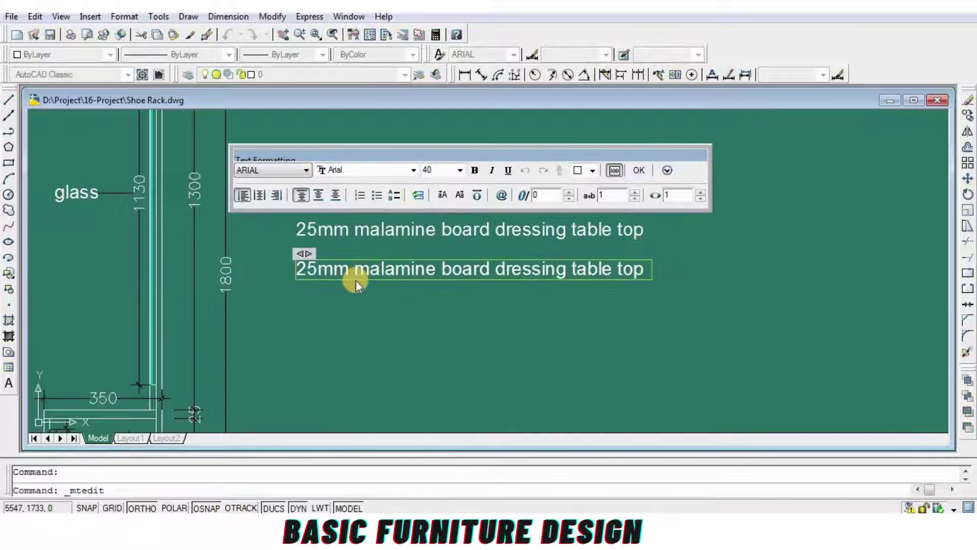
key("ctrl+a")
scroll(356, 285, "up", 3)
scroll(364, 307, "down", 4)
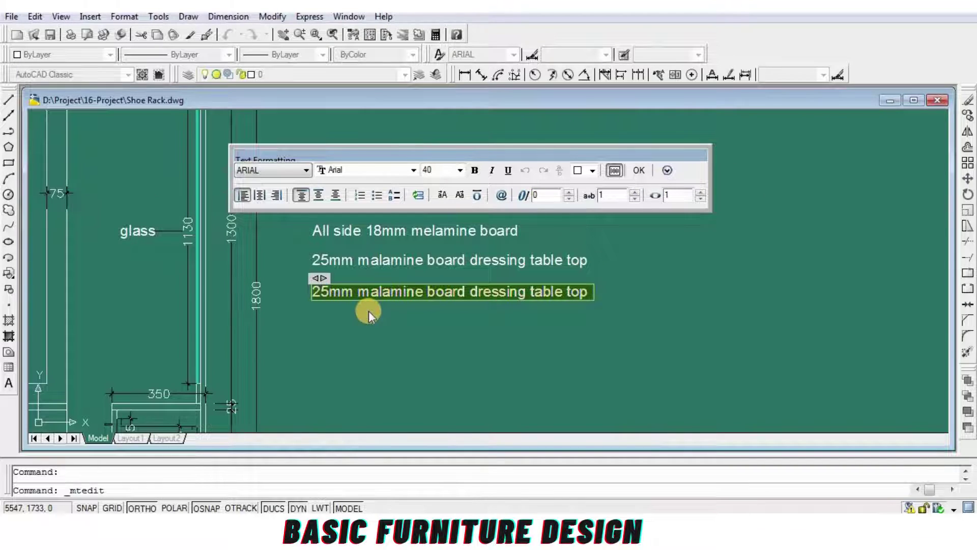
type("5mm")
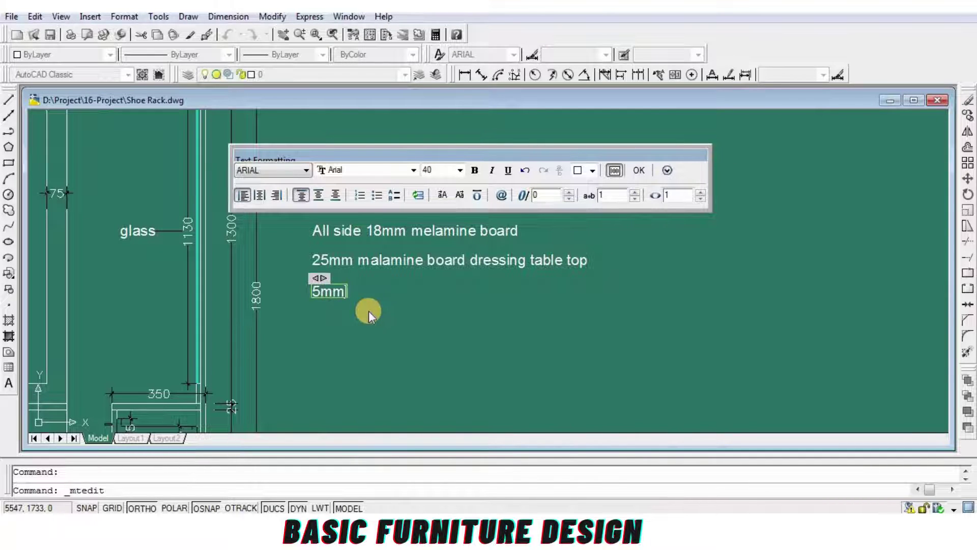
type(" mirror ")
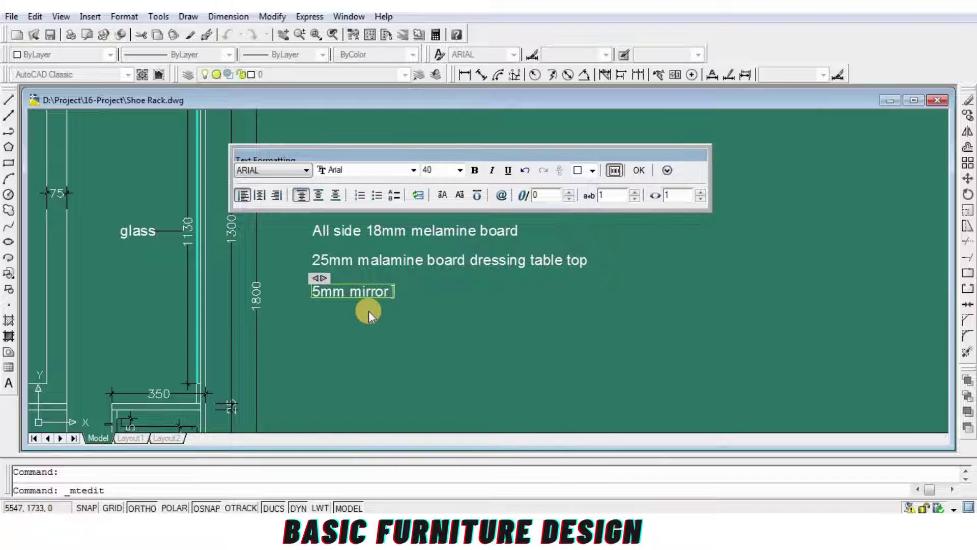
type("glass")
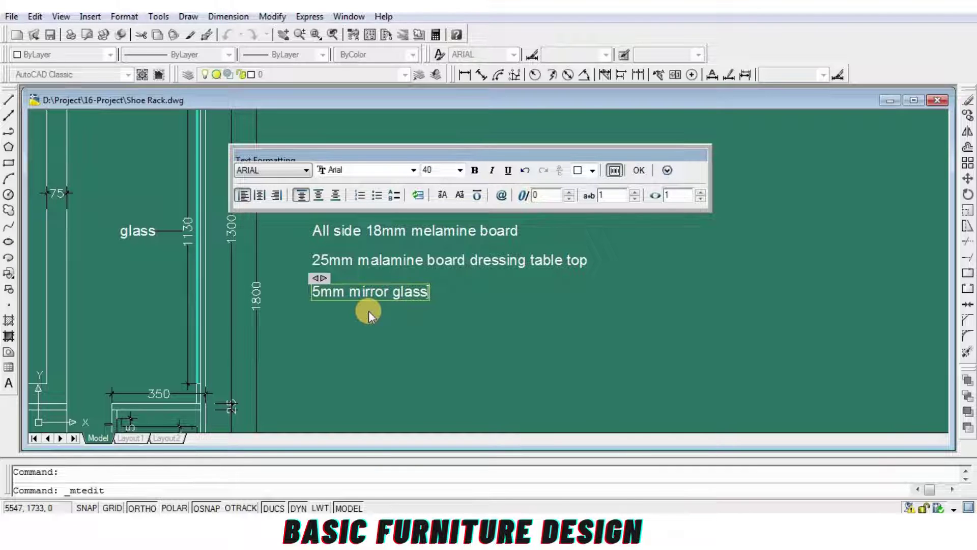
left_click(410, 330)
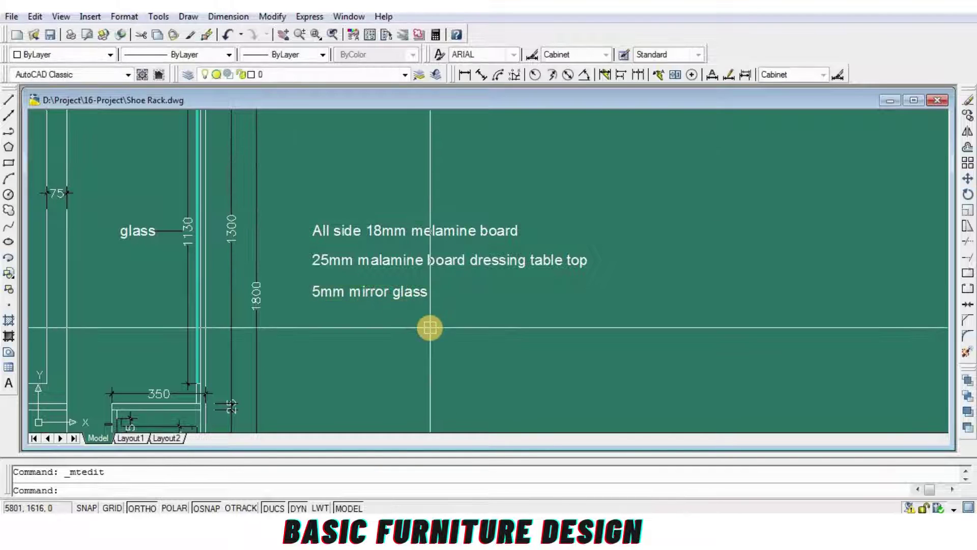
Step: Save Shoe Rack.dwg and zoom out to show the whole labelled dressing table drawing
key("ctrl+s")
scroll(438, 330, "down", 2)
middle_click_drag(440, 330, 556, 295)
scroll(643, 299, "up", 1)
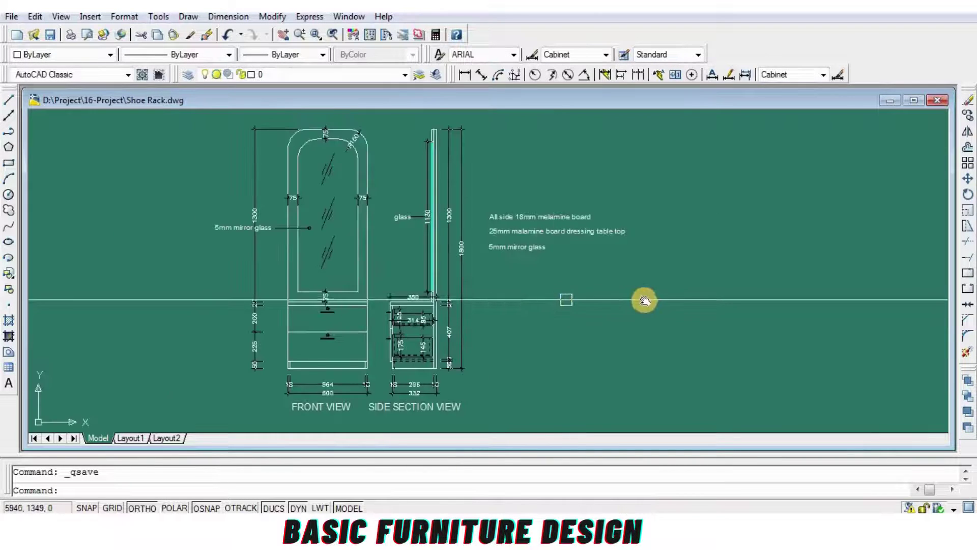
scroll(643, 301, "up", 1)
scroll(643, 306, "down", 2)
scroll(642, 307, "up", 2)
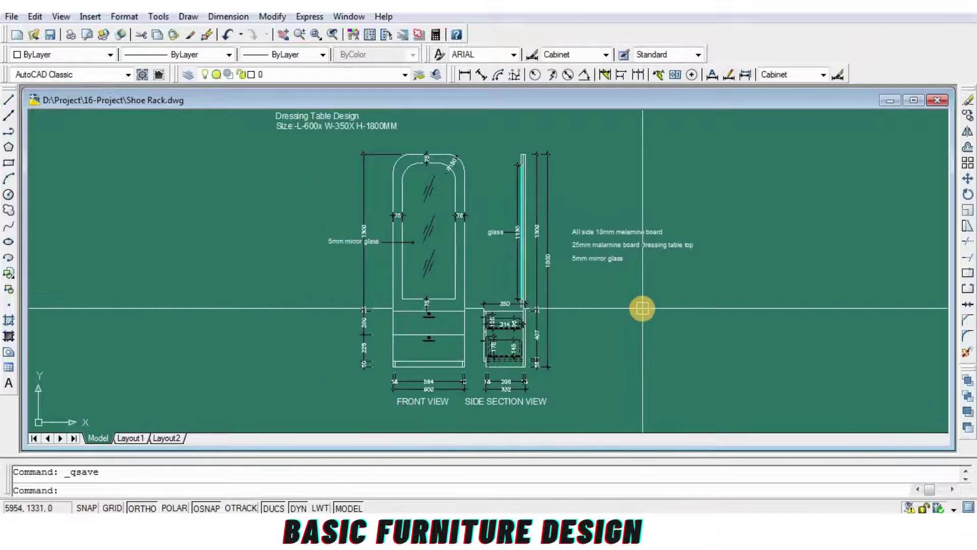